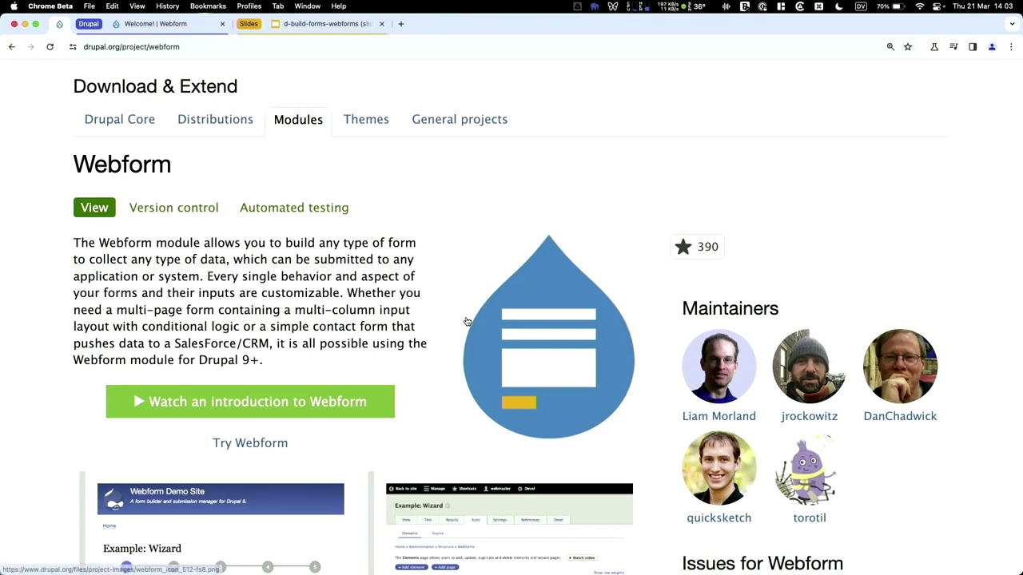
# - Review the Webform project page's description, feature list, support sections, project information and available releases
pyautogui.scroll(-2, 467, 321)
pyautogui.scroll(-2, 467, 321)
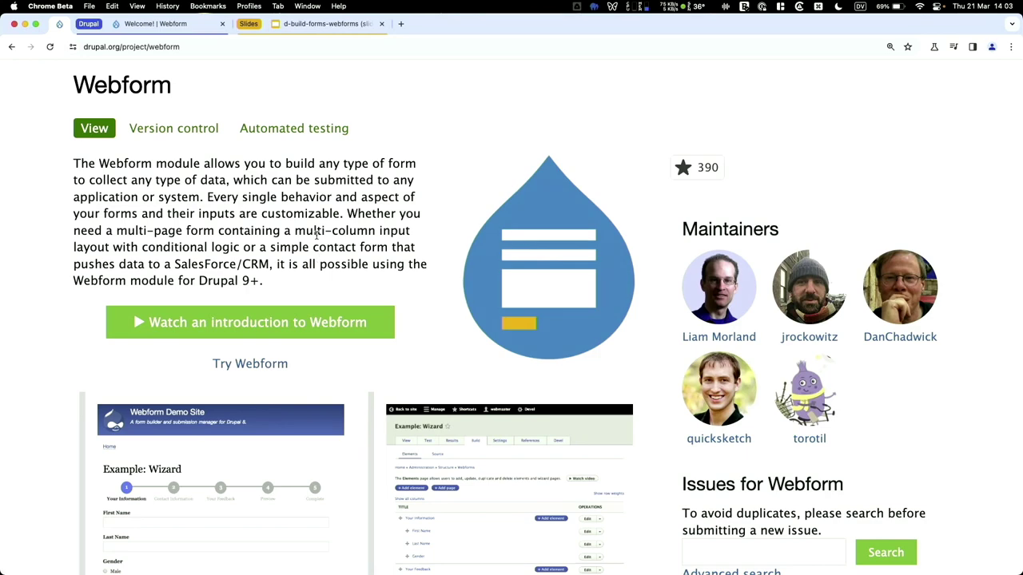
pyautogui.scroll(-10, 317, 232)
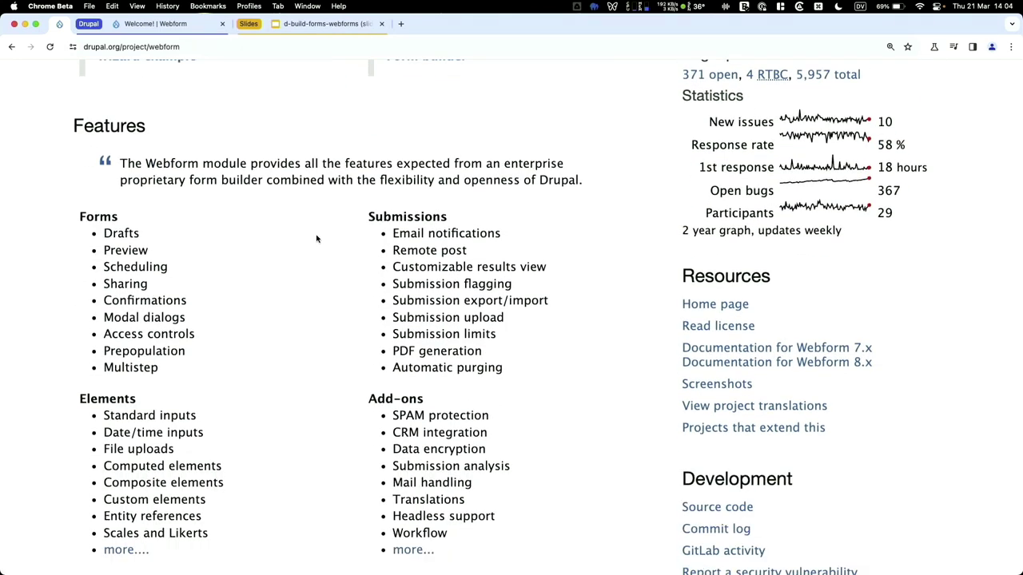
pyautogui.scroll(-3, 317, 238)
pyautogui.scroll(-15, 317, 239)
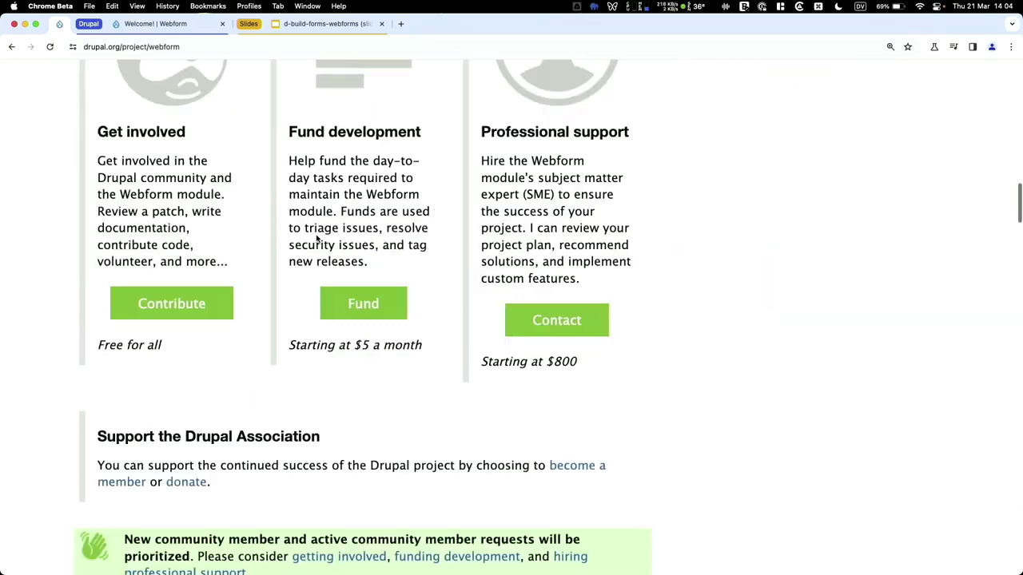
pyautogui.scroll(-8, 317, 239)
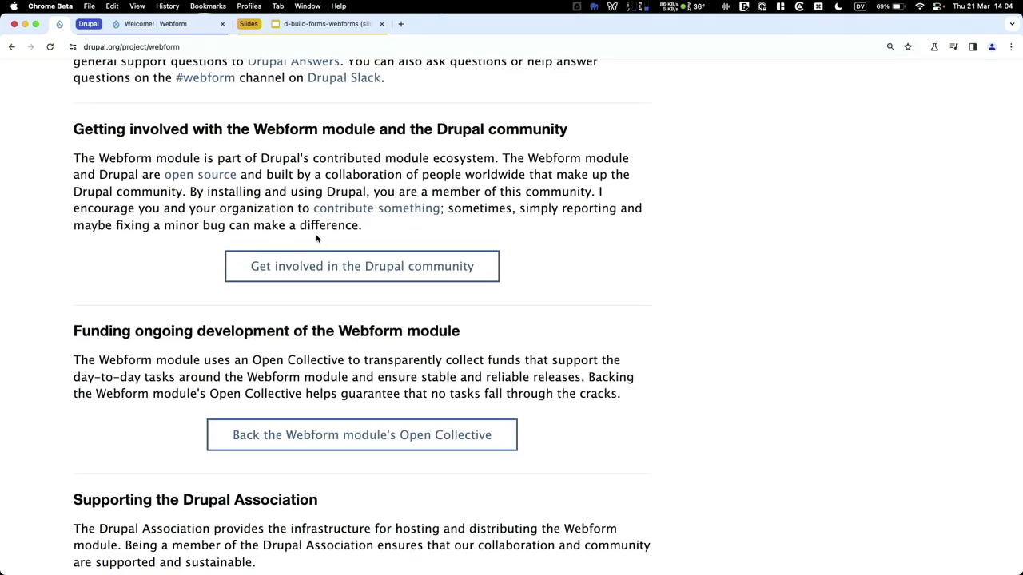
pyautogui.scroll(-20, 316, 238)
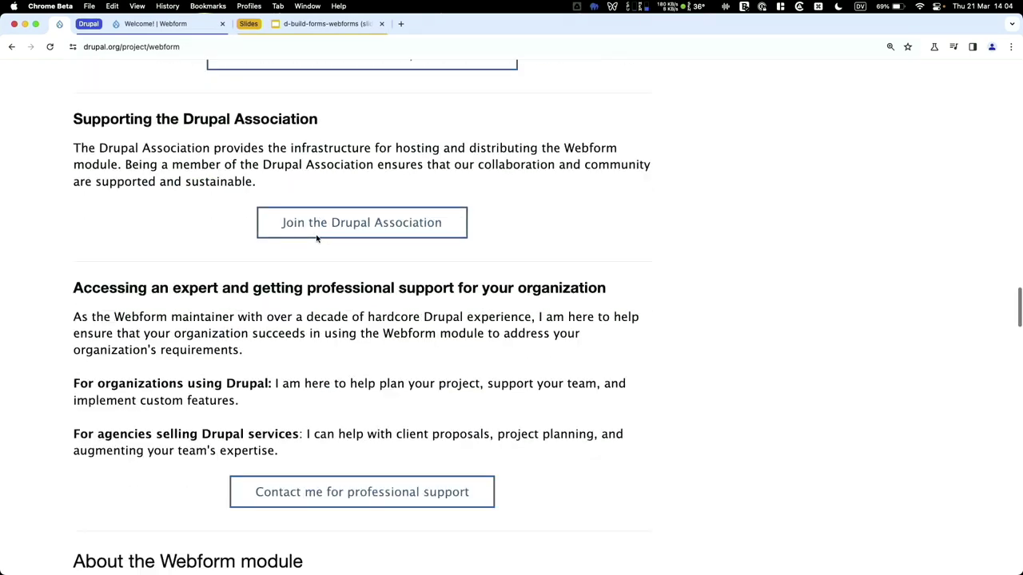
pyautogui.scroll(-20, 317, 238)
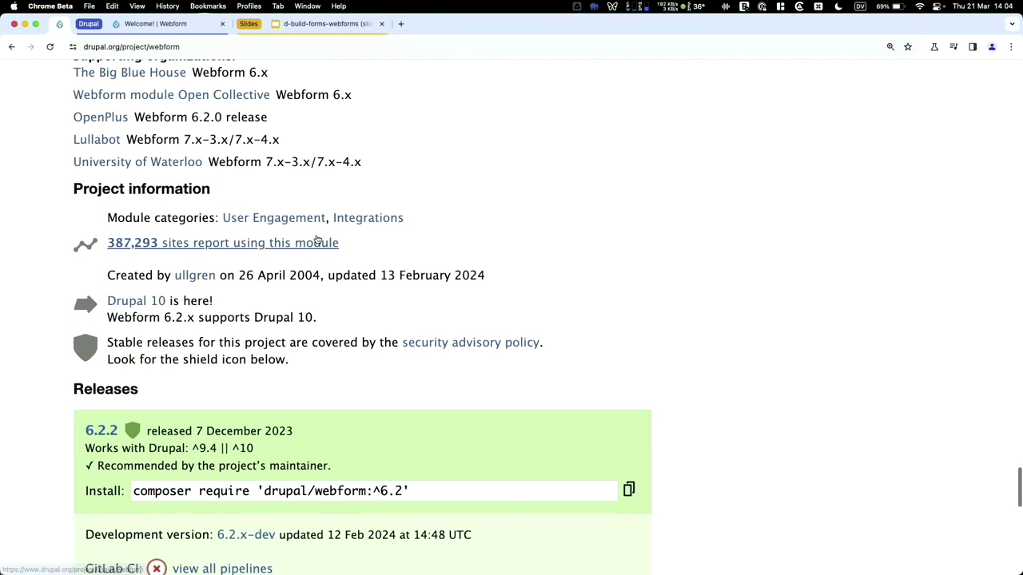
pyautogui.scroll(-4, 317, 238)
pyautogui.scroll(-2, 317, 240)
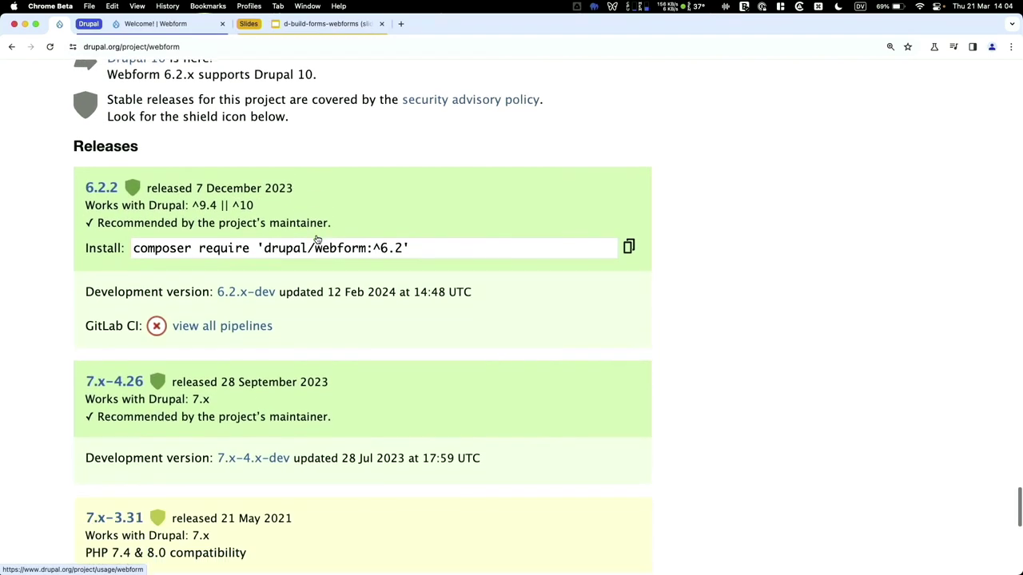
# - Copy the Composer install command for the Webform 6.2.2 release
pyautogui.click(629, 246)
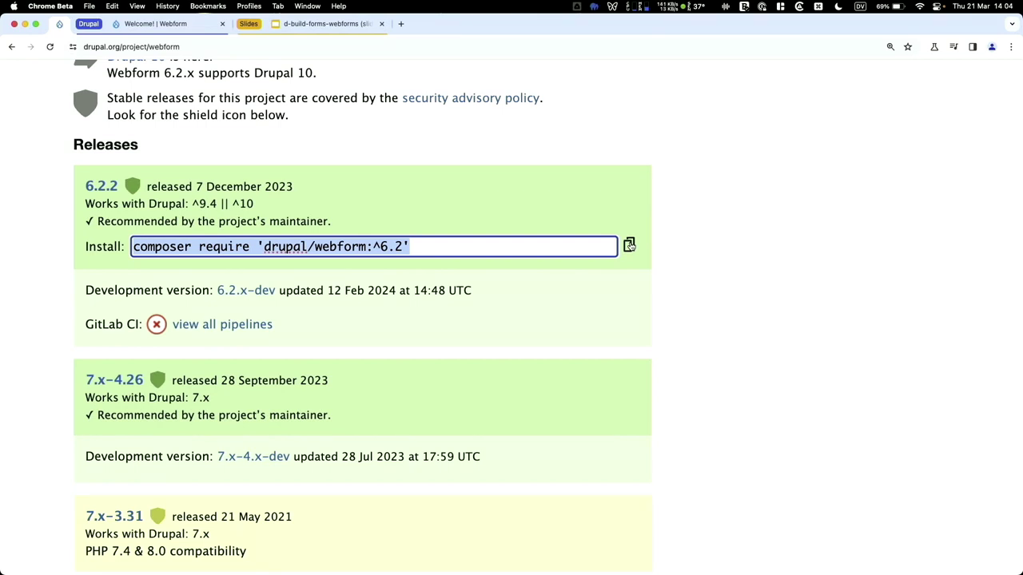
pyautogui.click(760, 216)
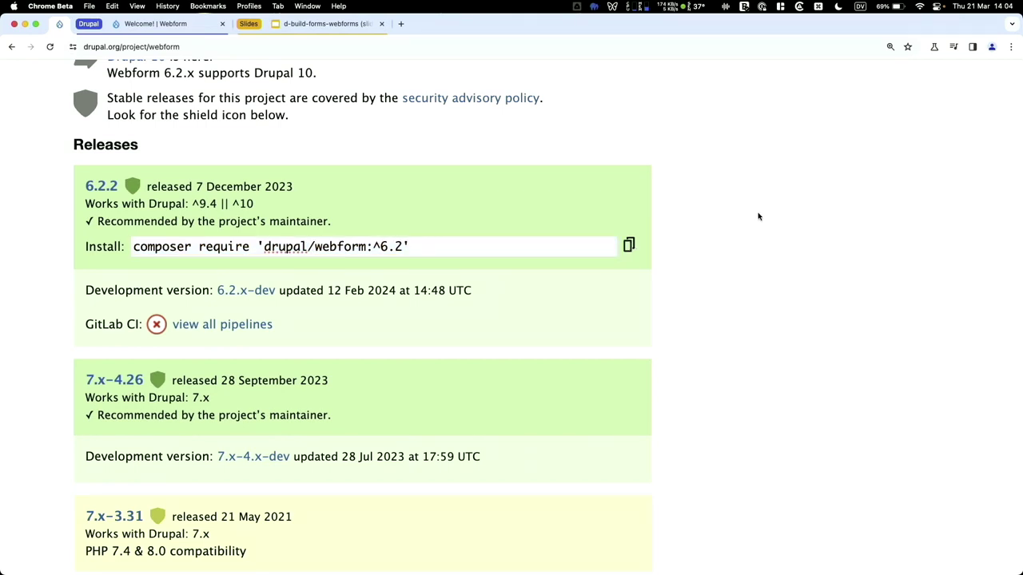
pyautogui.scroll(3, 759, 217)
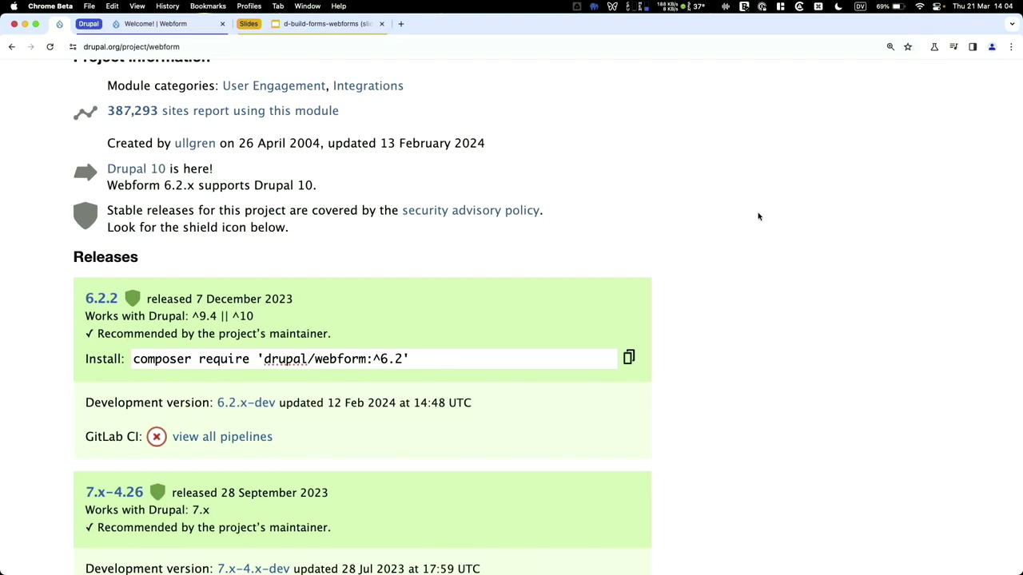
pyautogui.scroll(5, 759, 216)
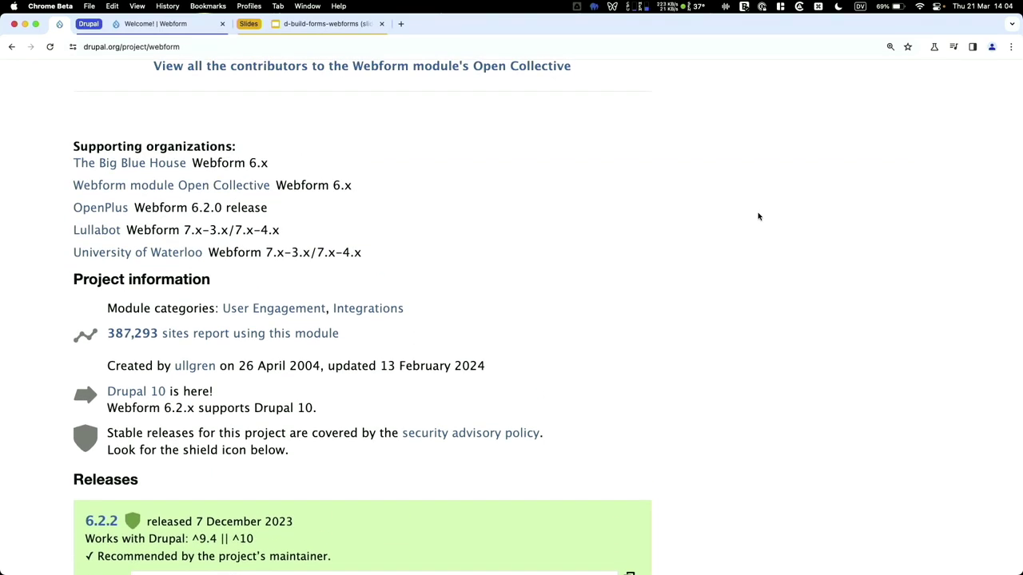
# - Switch to the local Drupal site's module administration page and filter the modules by "webform"
pyautogui.click(172, 26)
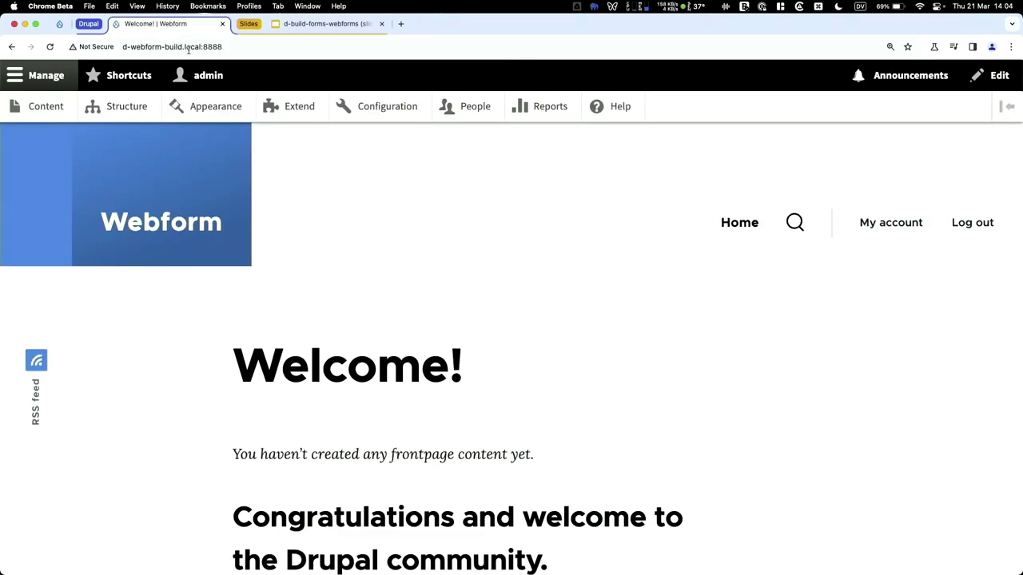
pyautogui.click(306, 114)
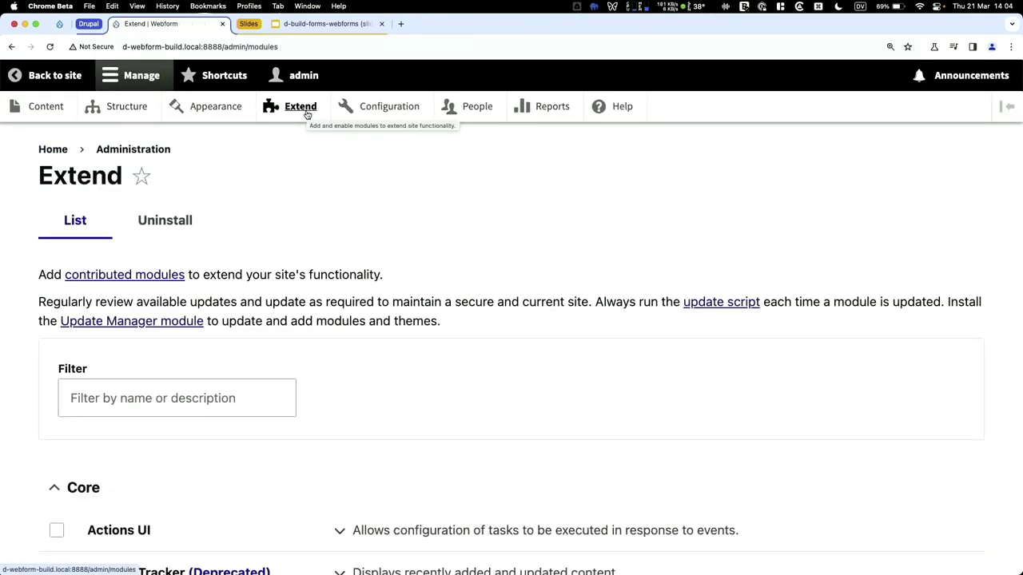
pyautogui.click(187, 409)
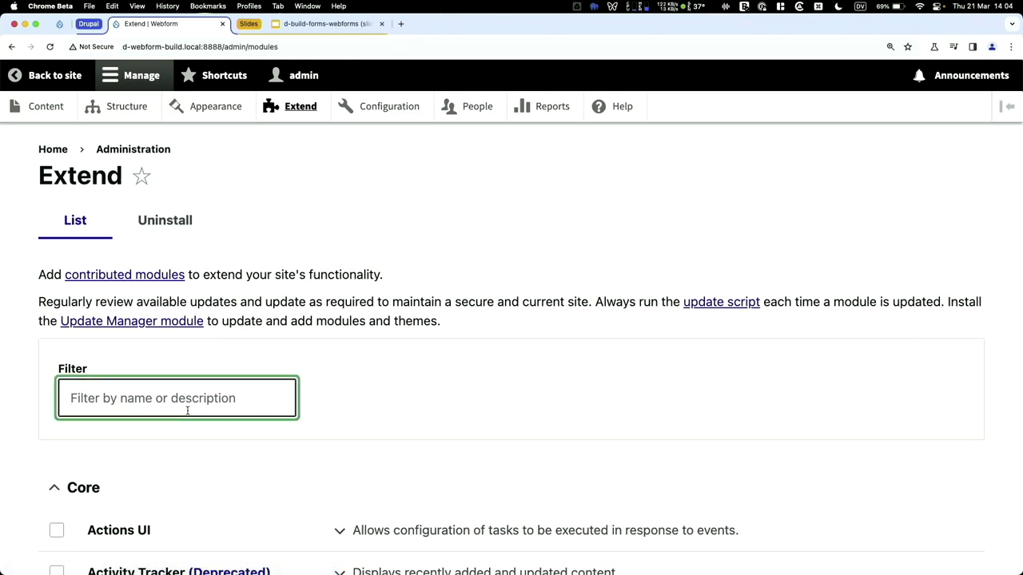
pyautogui.write('webform')
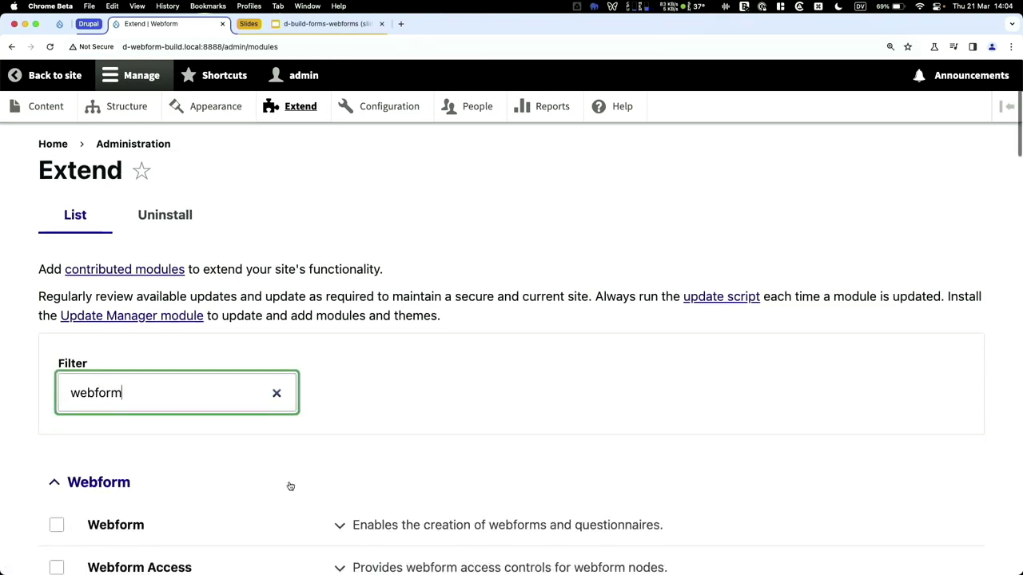
pyautogui.scroll(-5, 289, 485)
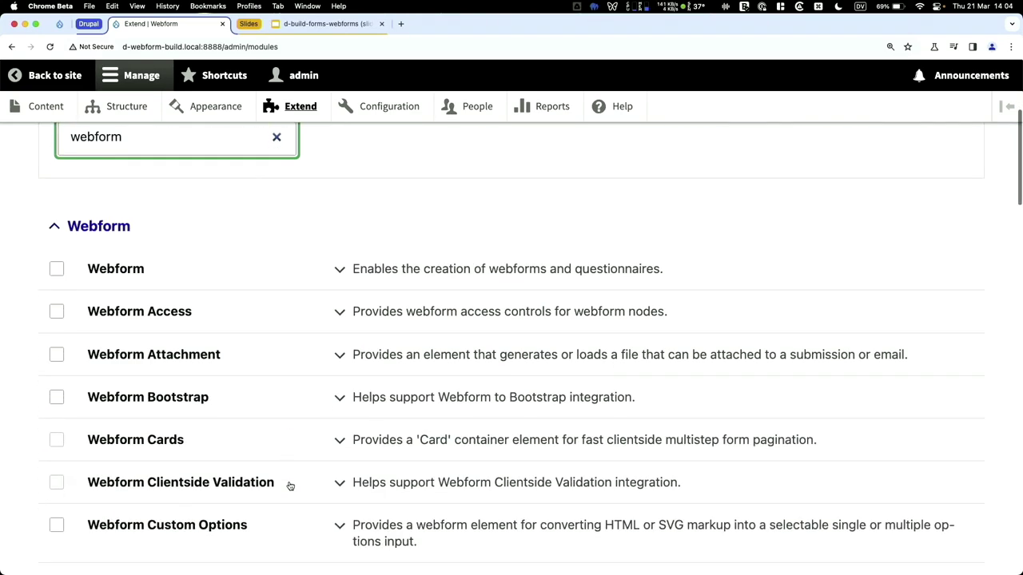
pyautogui.scroll(-3, 290, 485)
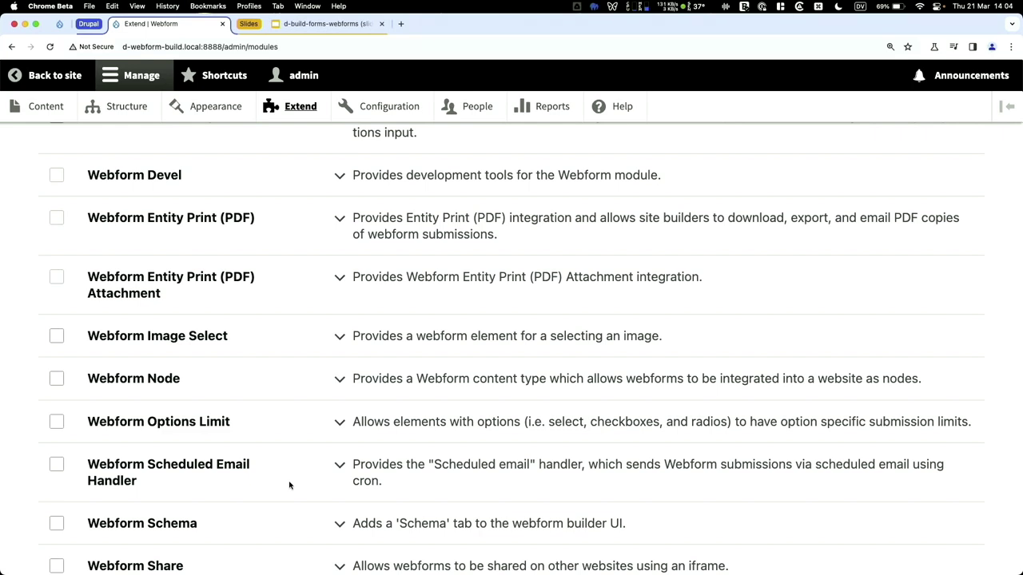
# - Select the Webform and Webform UI modules and install them
pyautogui.scroll(5, 289, 485)
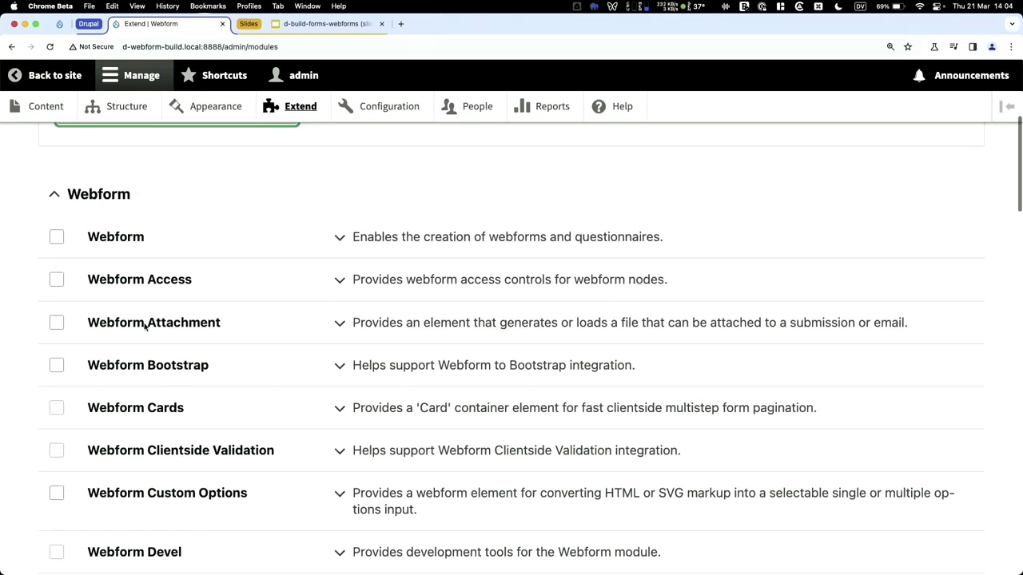
pyautogui.click(56, 236)
pyautogui.scroll(-10, 258, 338)
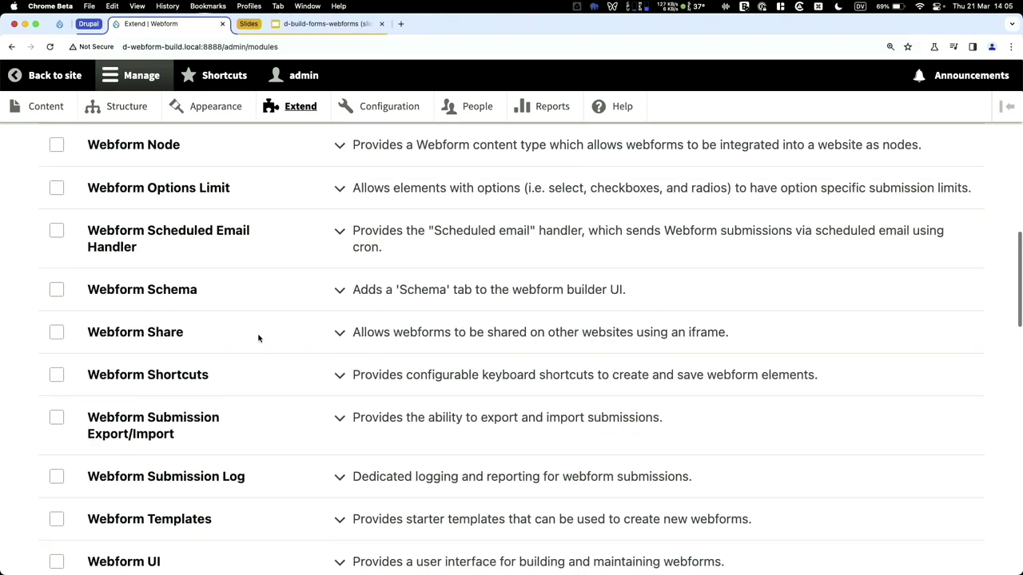
pyautogui.click(56, 387)
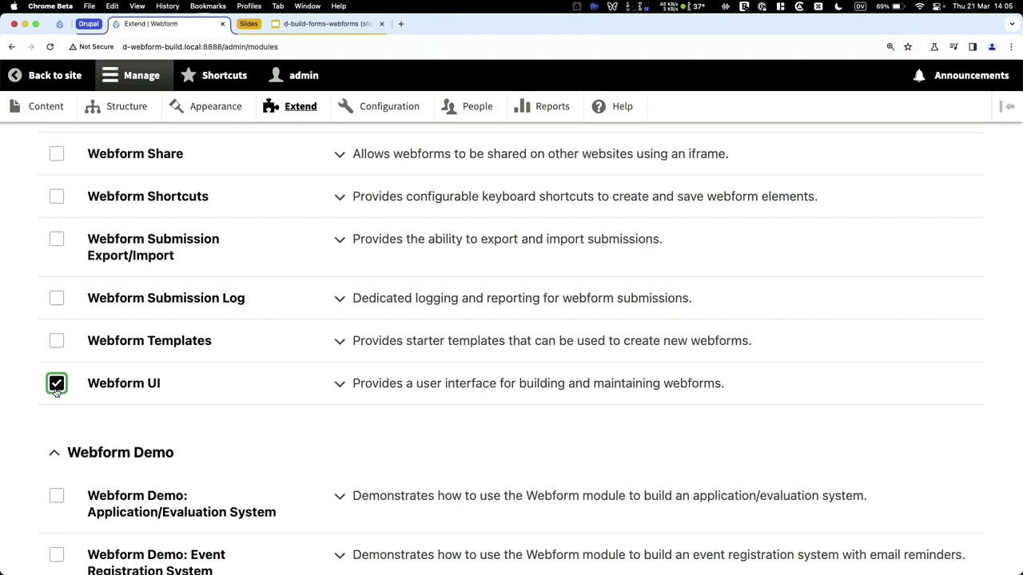
pyautogui.scroll(-5, 56, 392)
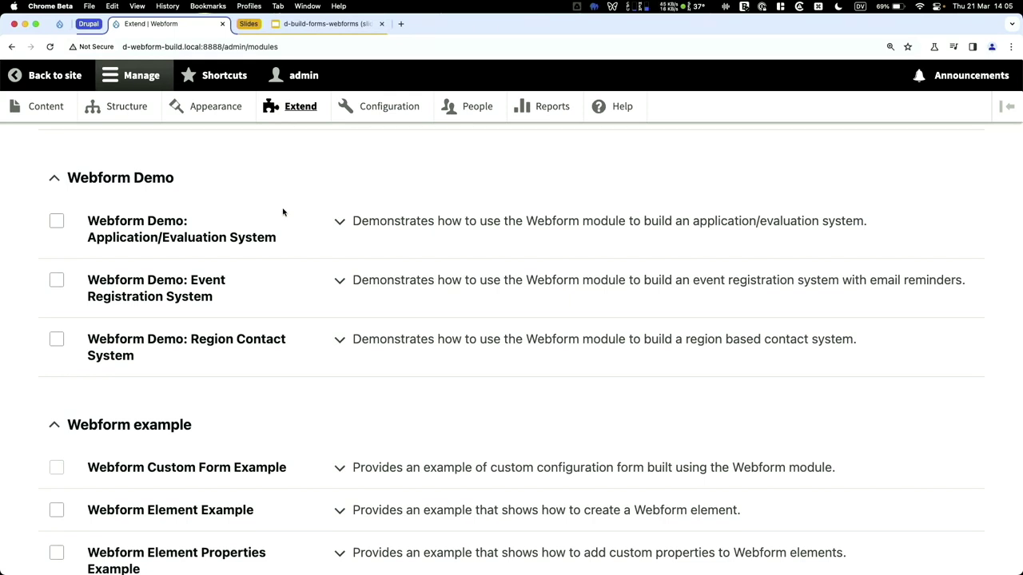
pyautogui.scroll(-5, 282, 212)
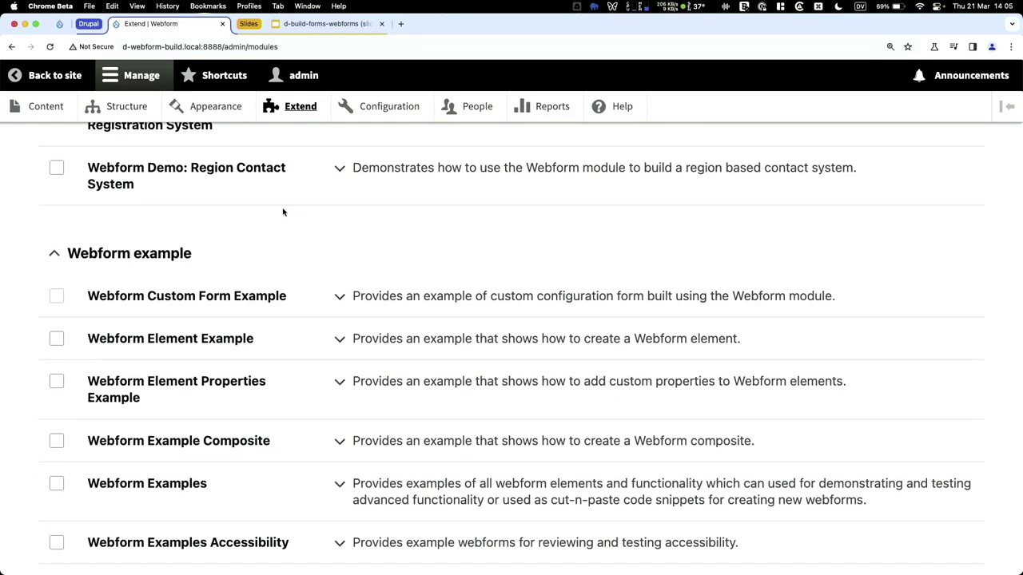
pyautogui.scroll(-12, 282, 212)
pyautogui.scroll(-2, 282, 212)
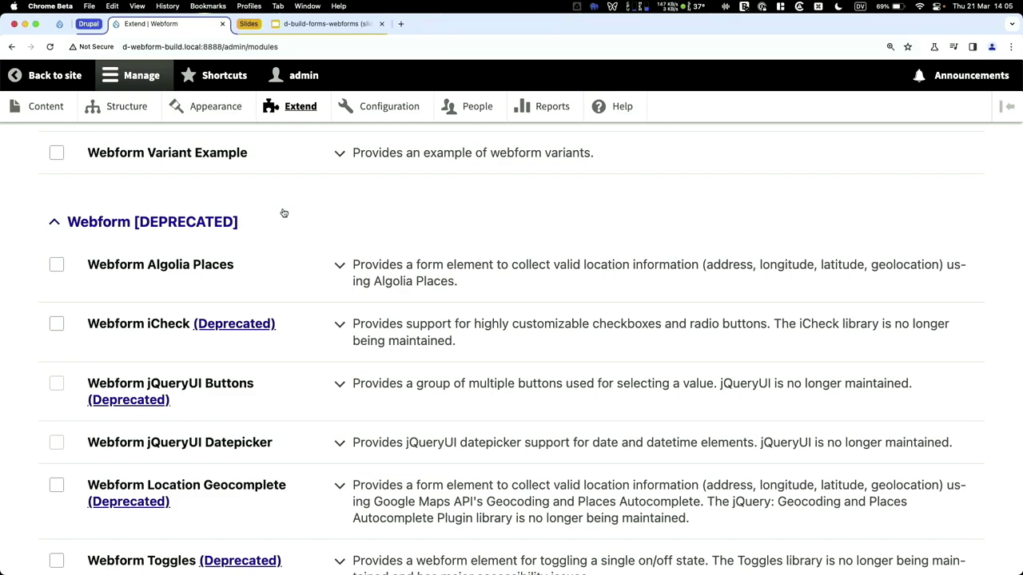
pyautogui.scroll(-5, 282, 212)
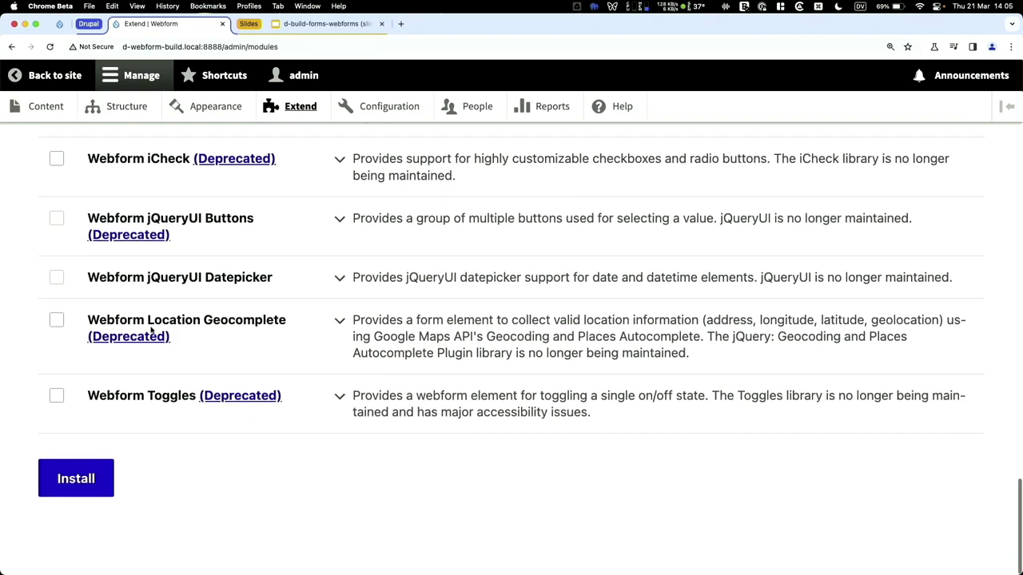
pyautogui.click(76, 480)
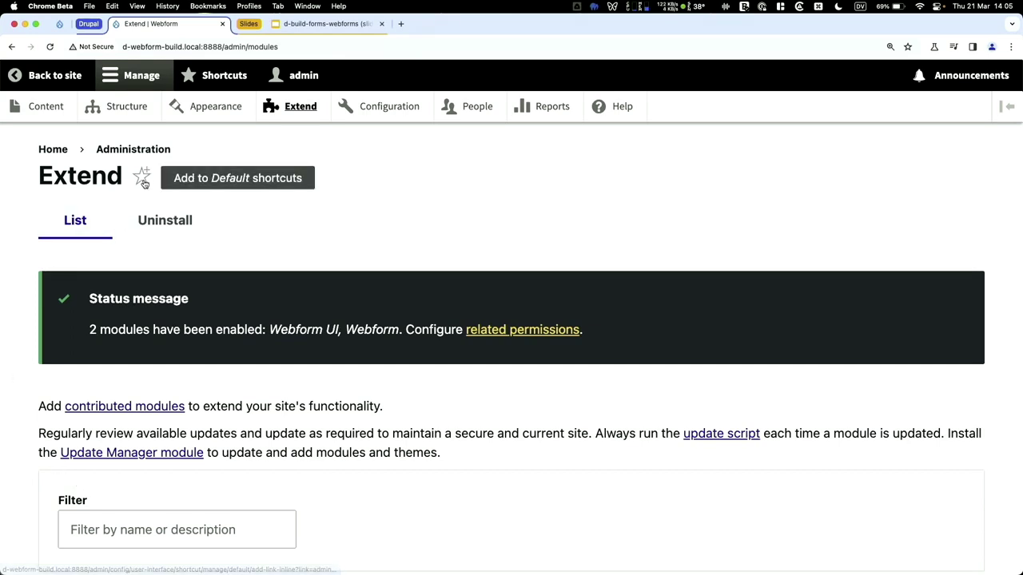
# - Open the Webforms management page from the site structure and dismiss the notice about supporting Drupal and the Webform module
pyautogui.click(116, 107)
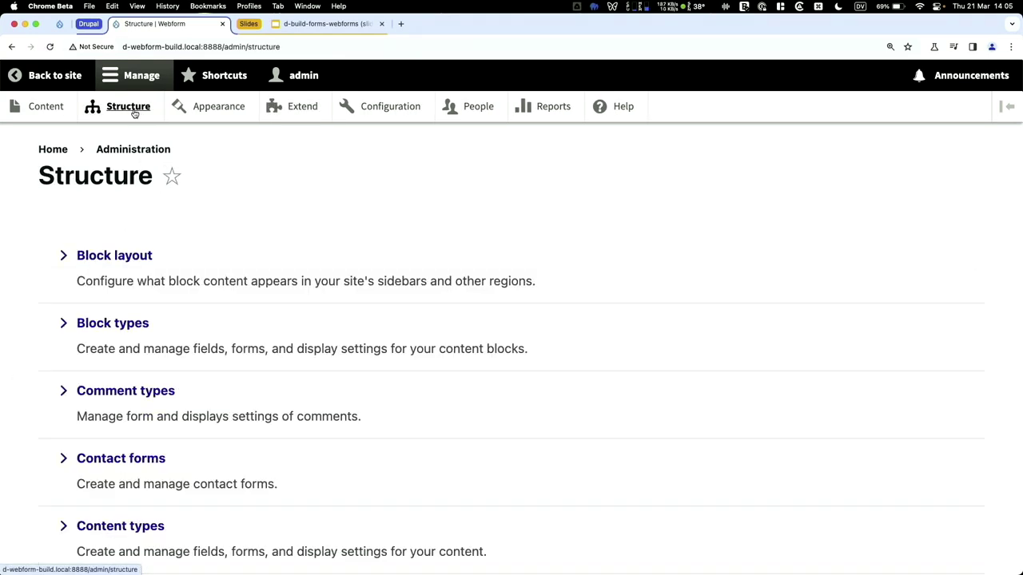
pyautogui.scroll(-3, 359, 329)
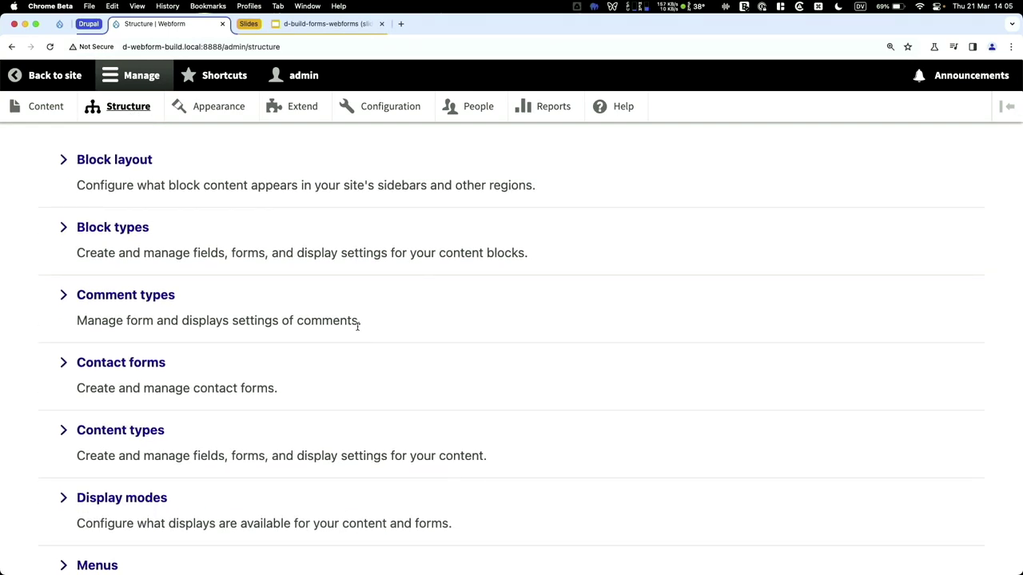
pyautogui.scroll(-10, 357, 326)
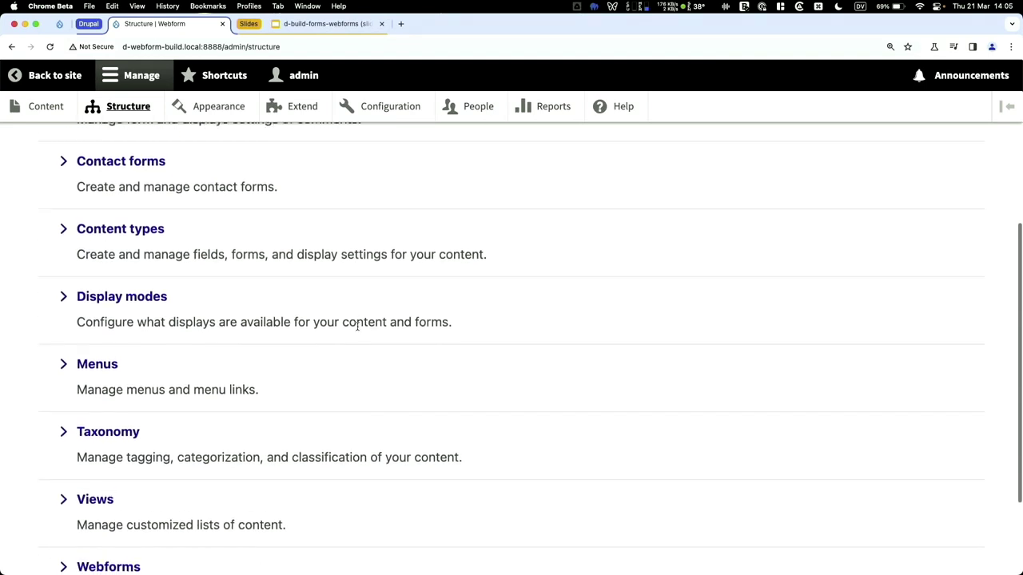
pyautogui.click(104, 446)
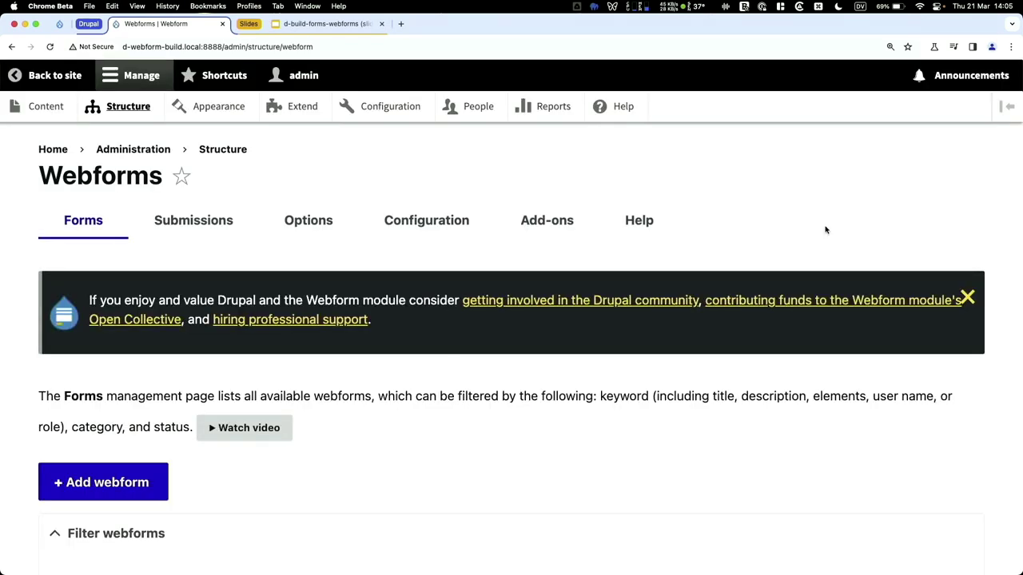
pyautogui.click(967, 297)
# - Examine the list of webforms and the operations available for the Contact webform
pyautogui.scroll(-2, 560, 308)
pyautogui.scroll(-4, 554, 309)
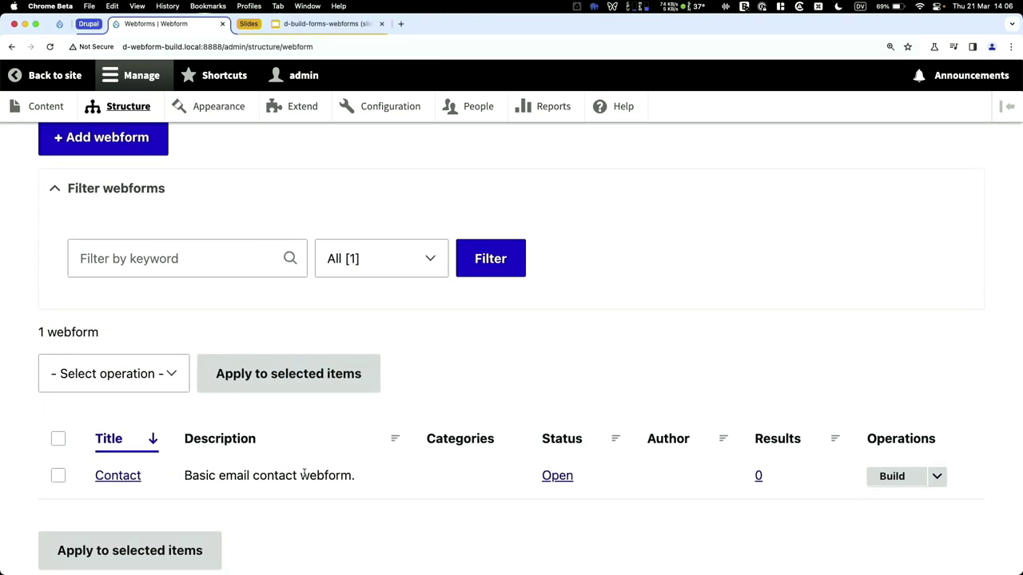
pyautogui.click(938, 477)
pyautogui.scroll(-2, 941, 479)
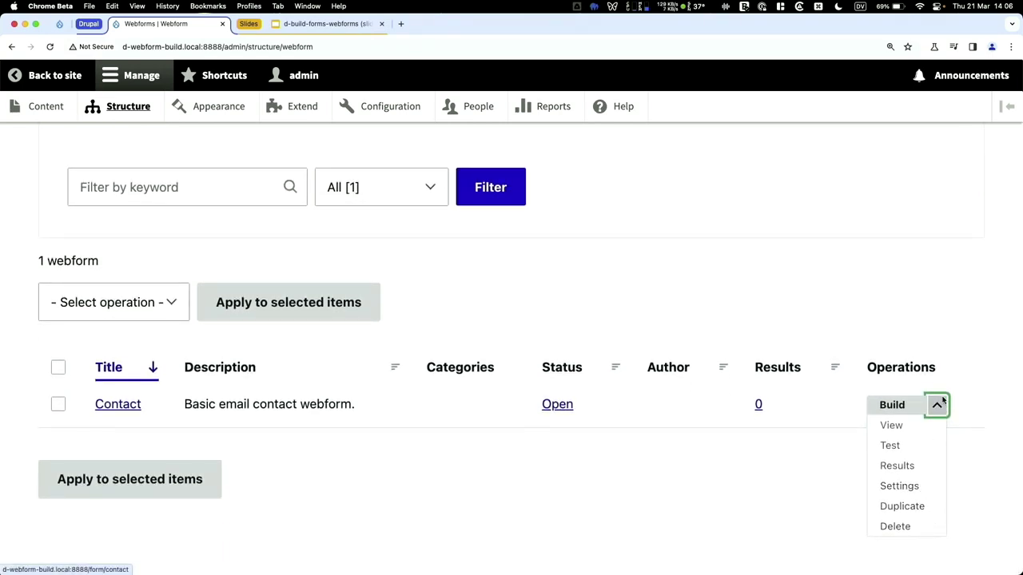
pyautogui.scroll(5, 840, 342)
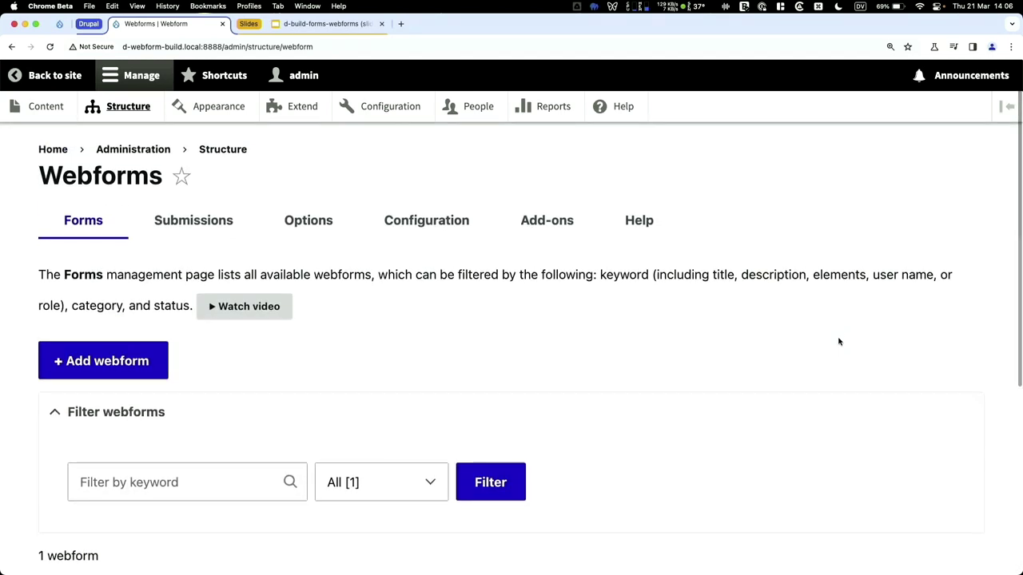
# - Examine the submissions overview for all webforms and the list of predefined options such as days, months and time zones
pyautogui.click(221, 223)
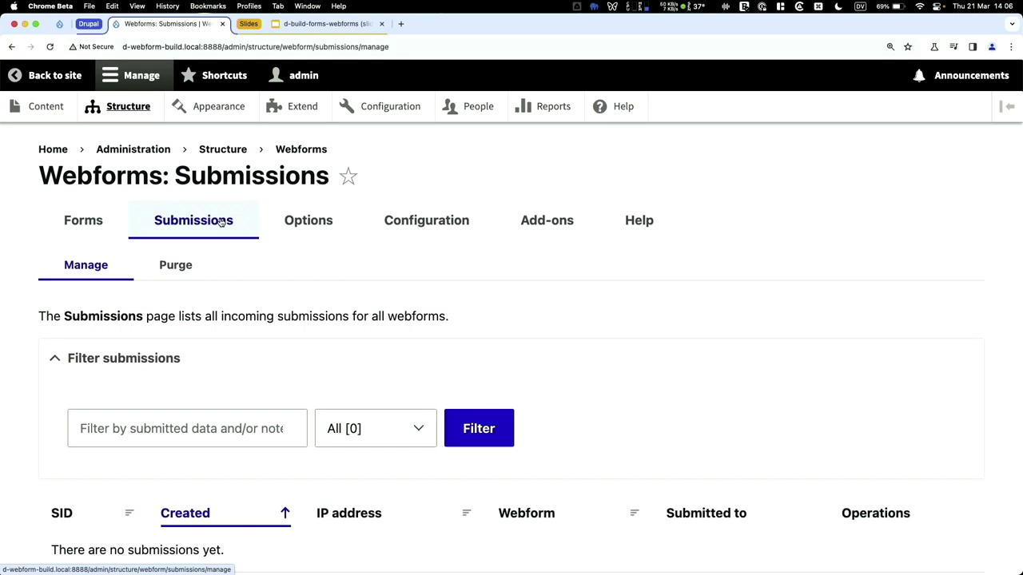
pyautogui.click(275, 228)
pyautogui.scroll(-1, 677, 345)
pyautogui.scroll(-5, 678, 344)
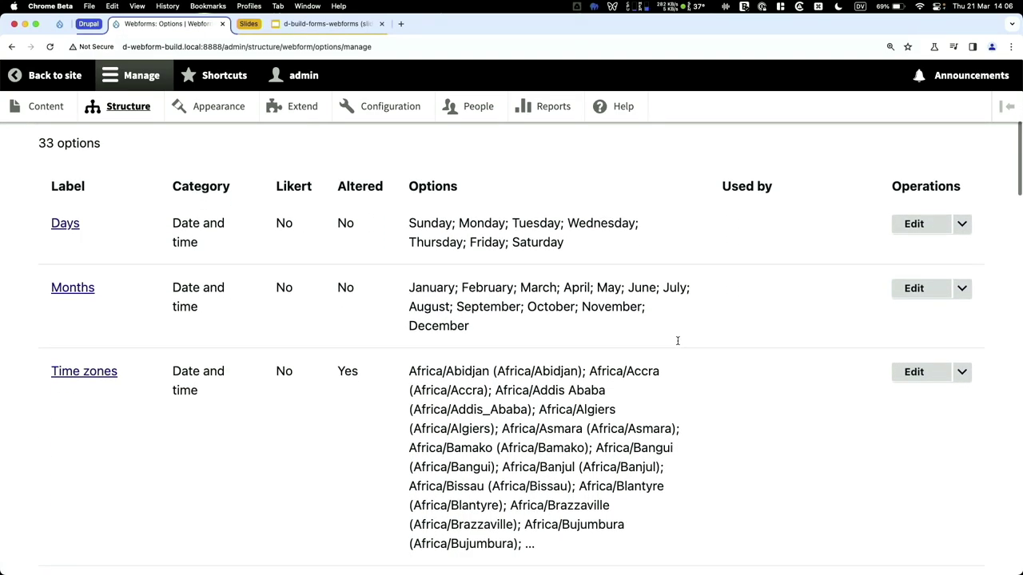
pyautogui.scroll(-1, 677, 341)
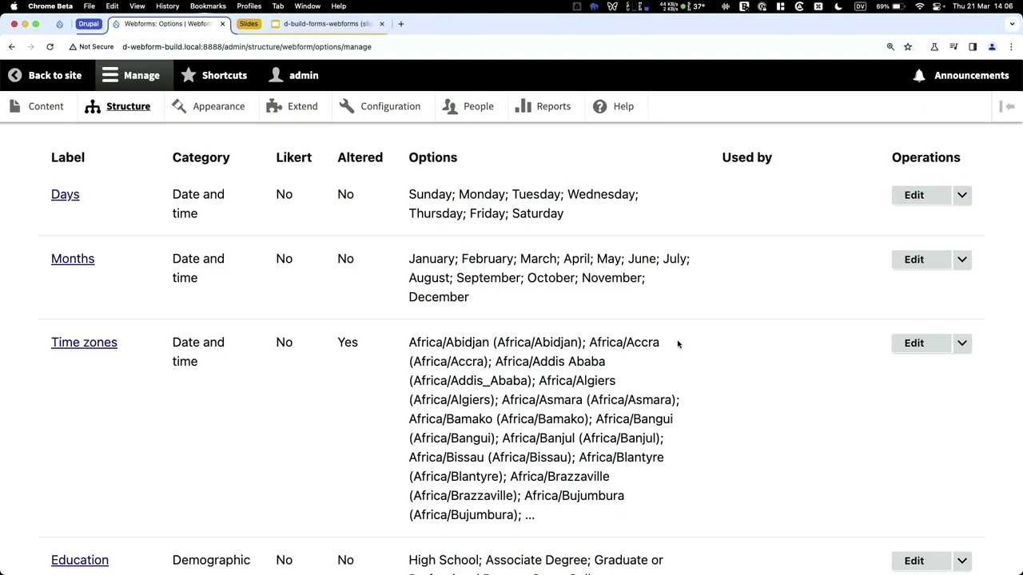
# - Examine the remaining predefined options lists, from education and employment status to titles, size and yes/no
pyautogui.scroll(-5, 671, 344)
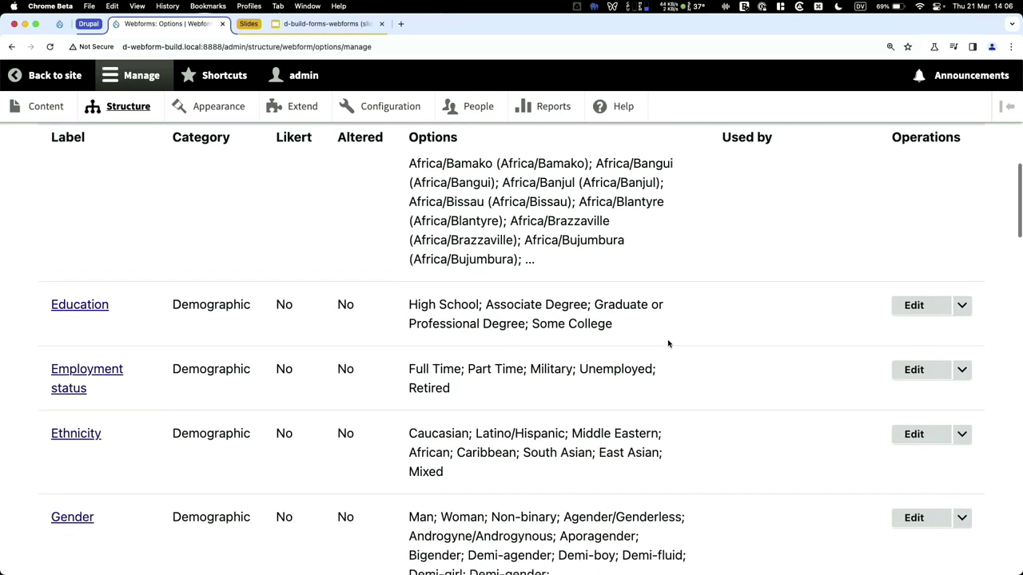
pyautogui.scroll(-4, 669, 344)
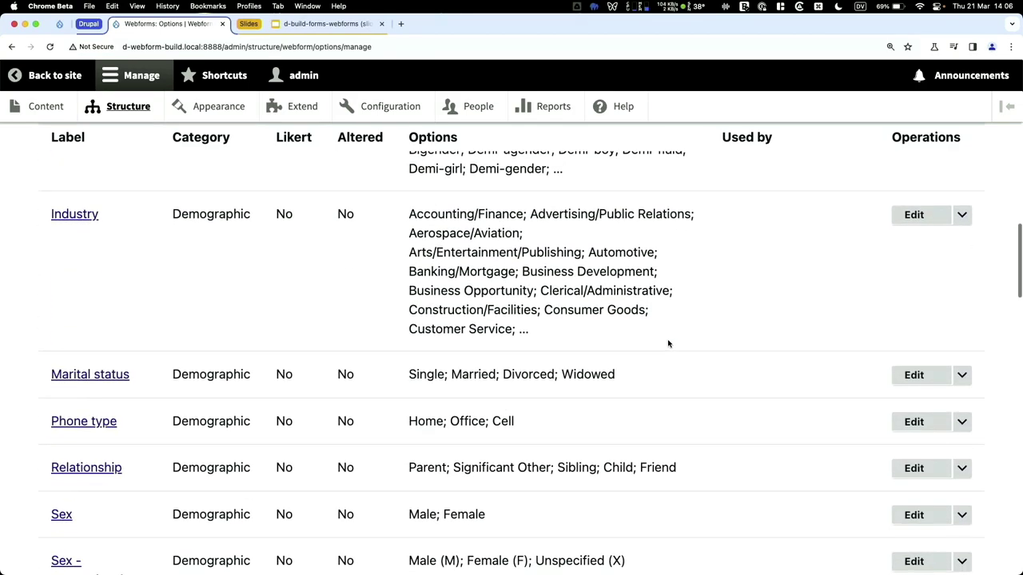
pyautogui.scroll(-3, 669, 344)
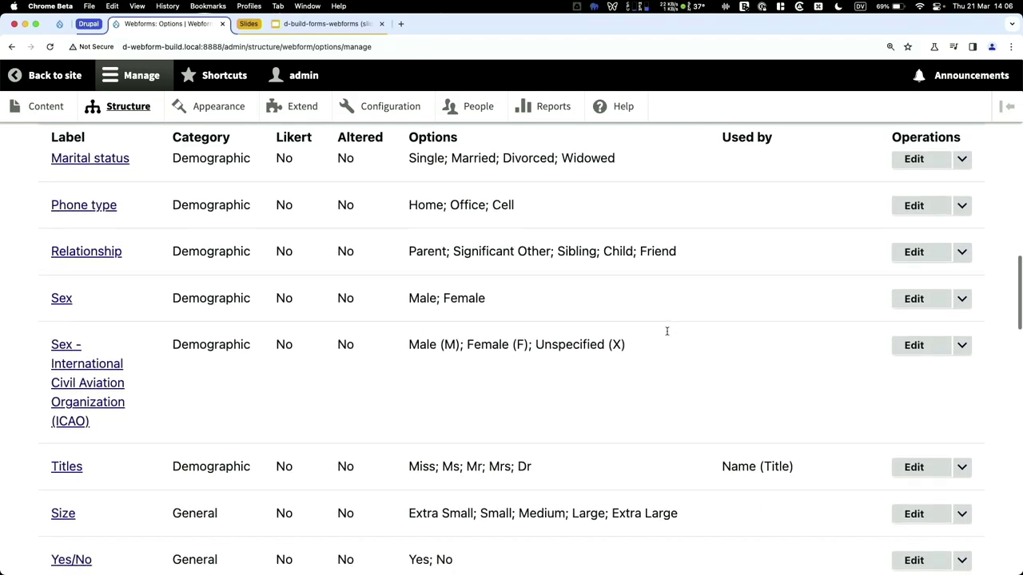
pyautogui.scroll(8, 667, 335)
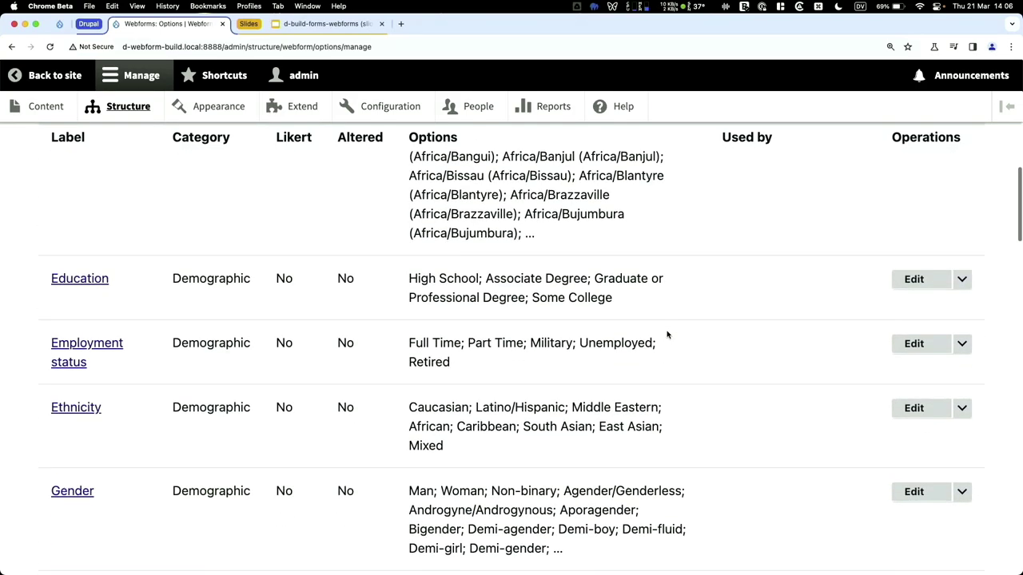
pyautogui.scroll(8, 667, 335)
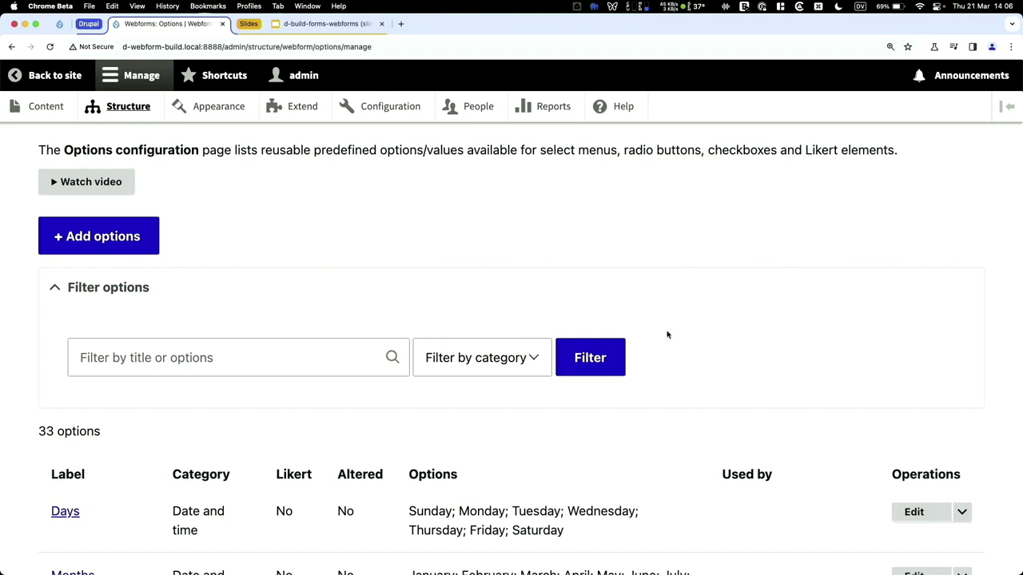
pyautogui.scroll(3, 667, 335)
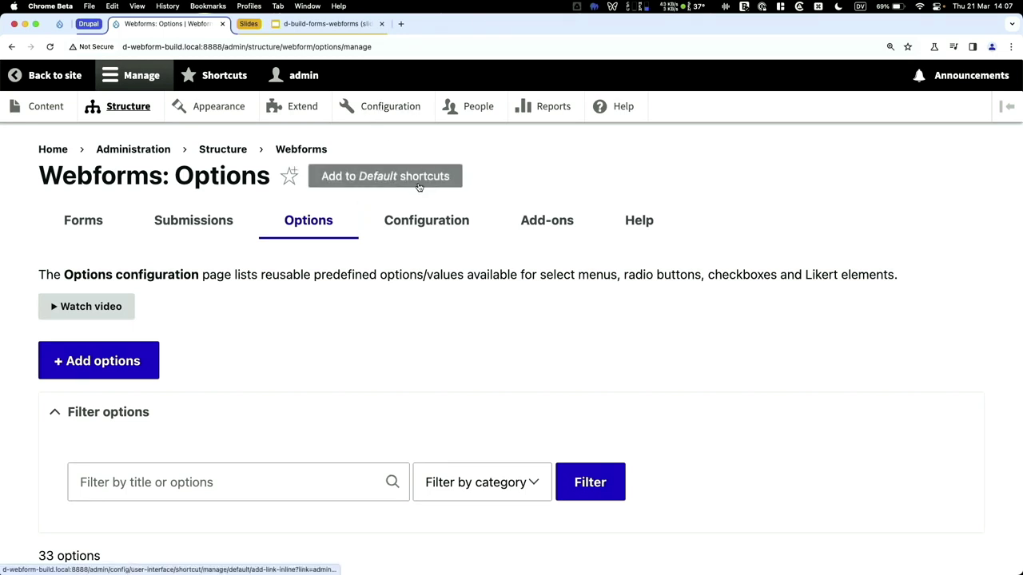
# - Examine the Forms configuration of the Webform module, including its overview, URL path and general settings with default messages and labels
pyautogui.click(427, 221)
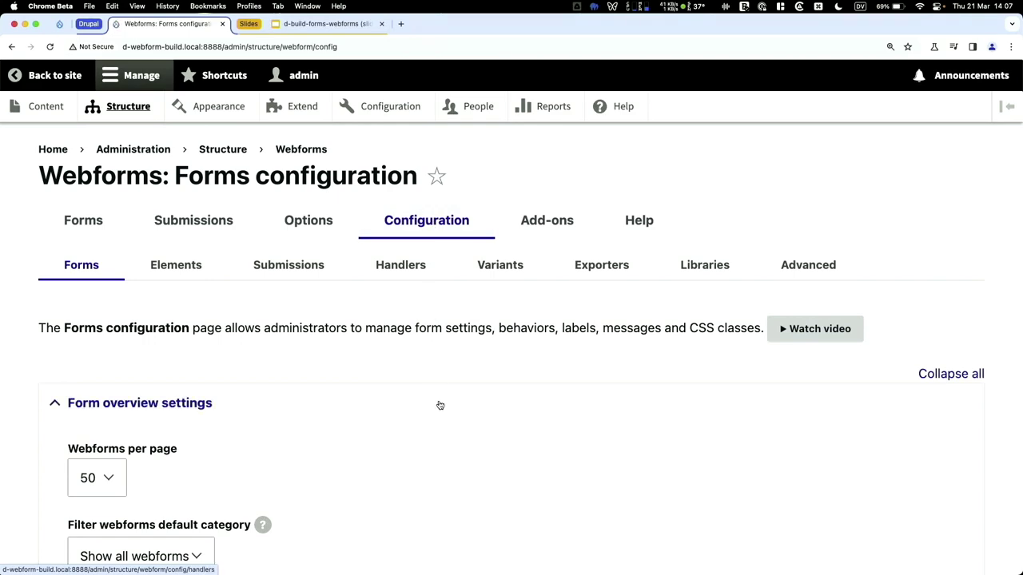
pyautogui.scroll(-2, 439, 405)
pyautogui.scroll(-1, 439, 405)
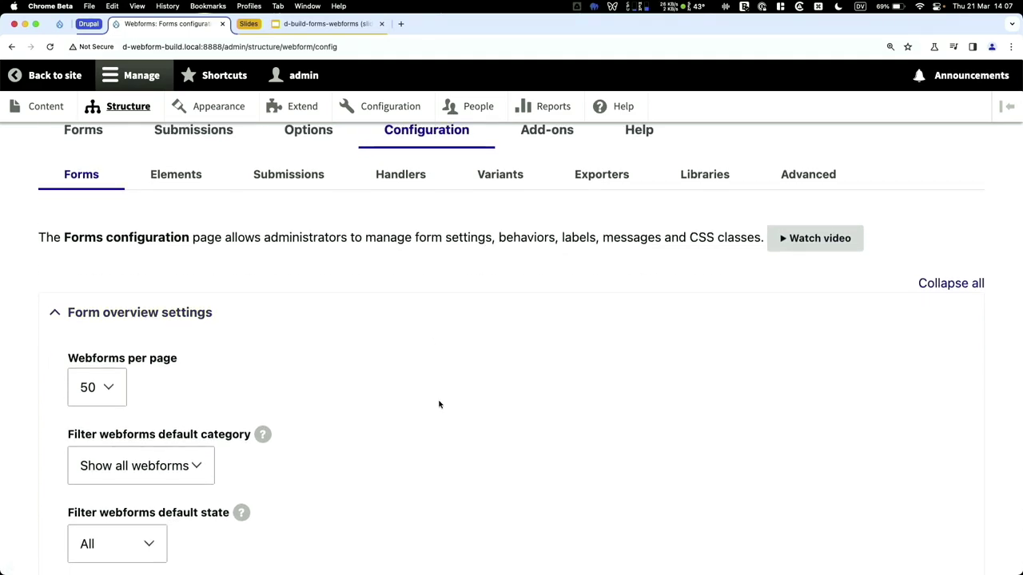
pyautogui.scroll(-10, 439, 405)
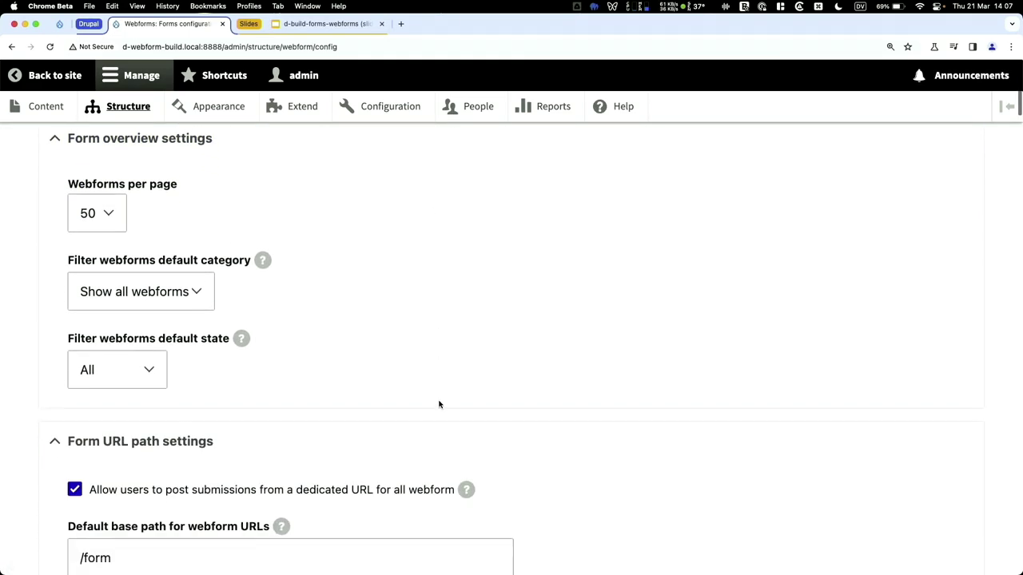
pyautogui.scroll(-15, 438, 405)
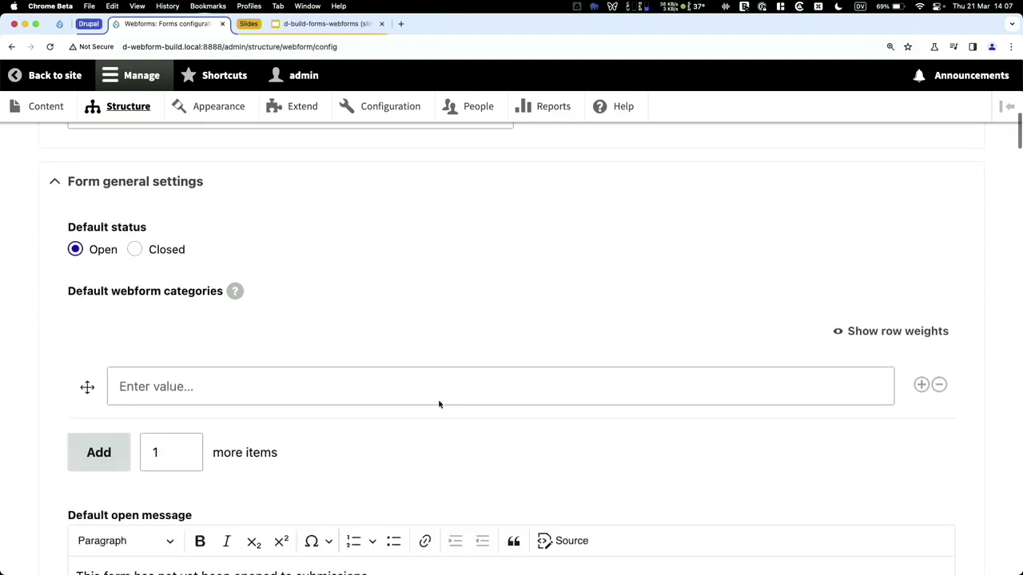
pyautogui.scroll(-10, 439, 402)
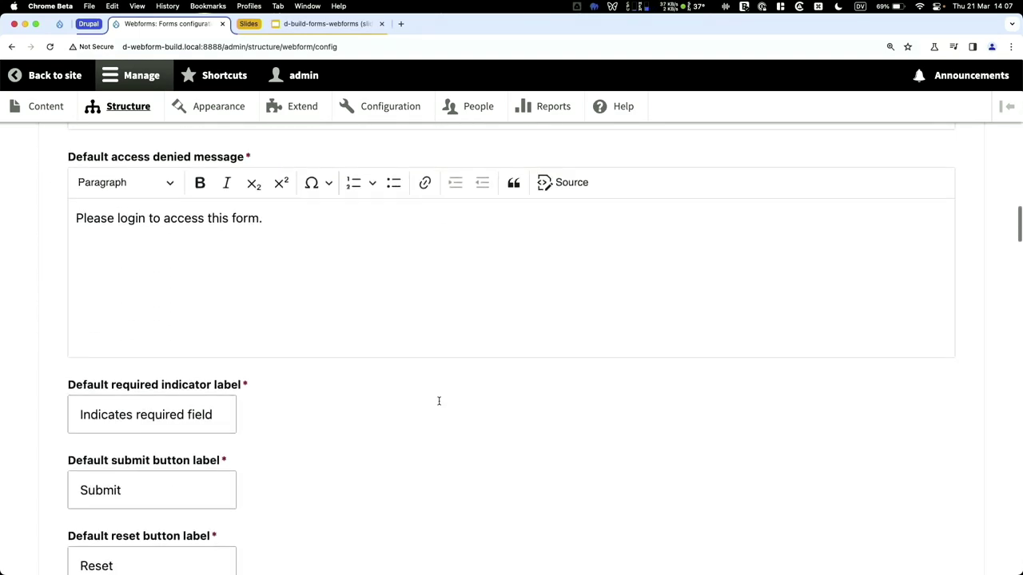
pyautogui.scroll(17, 439, 403)
pyautogui.scroll(20, 439, 404)
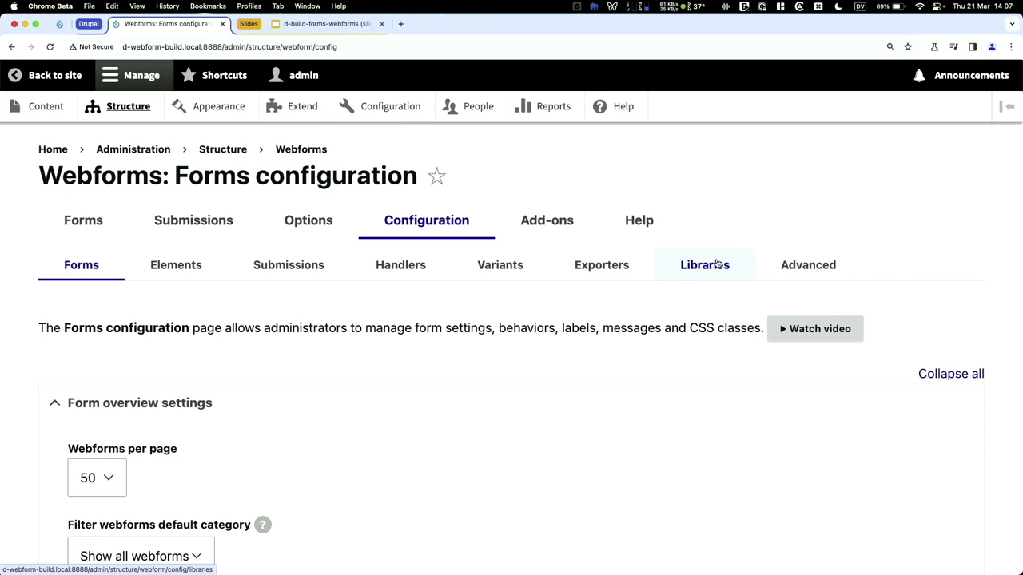
# - Open the Webform add-ons page and dismiss the warnings about installing IMCE and Token
pyautogui.click(552, 230)
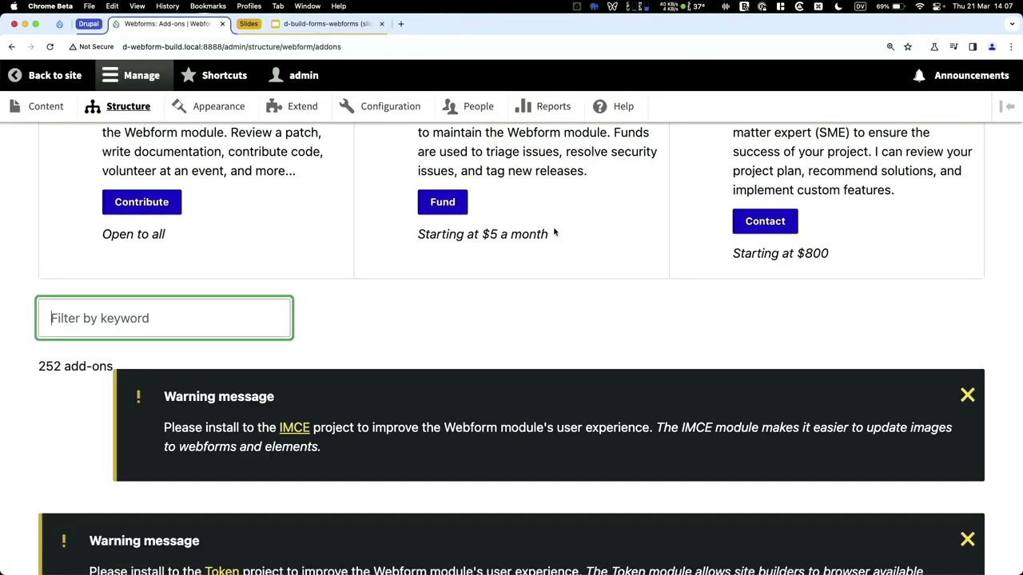
pyautogui.scroll(-3, 554, 231)
pyautogui.click(967, 273)
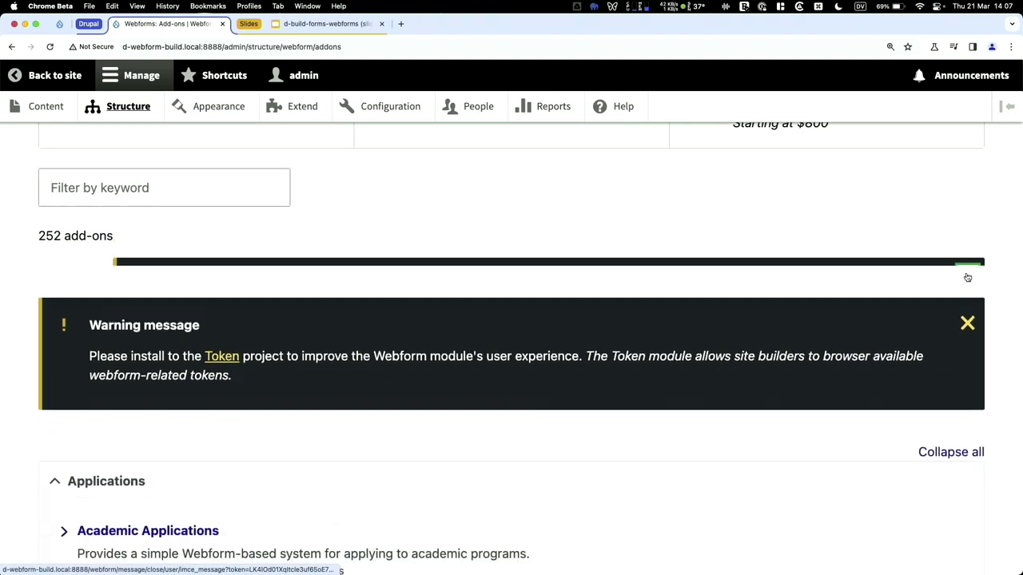
pyautogui.click(966, 281)
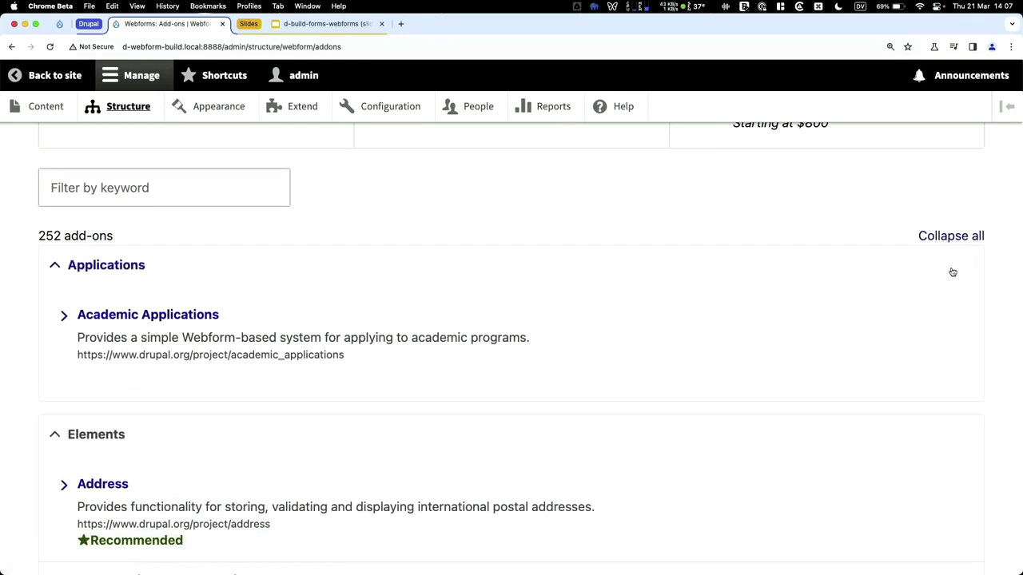
pyautogui.click(954, 236)
pyautogui.click(955, 236)
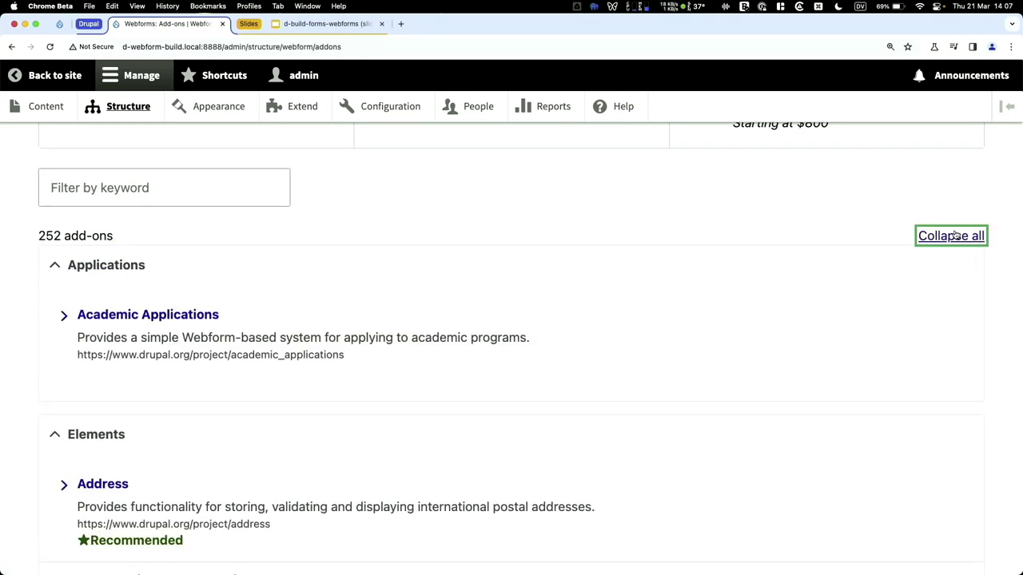
# - Examine the list of add-on modules that extend Webform, reading their names and descriptions
pyautogui.scroll(-5, 872, 319)
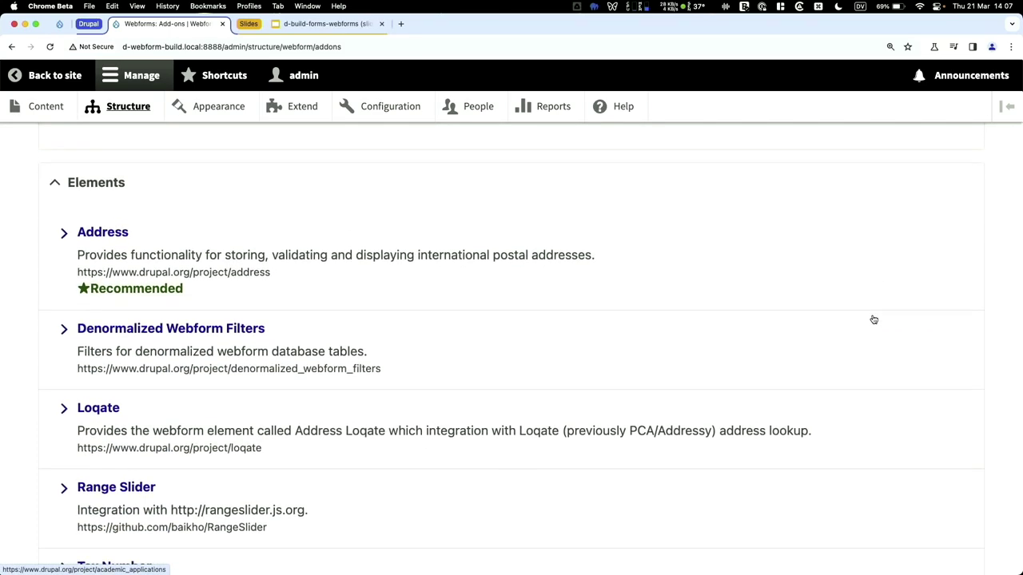
pyautogui.scroll(-10, 873, 319)
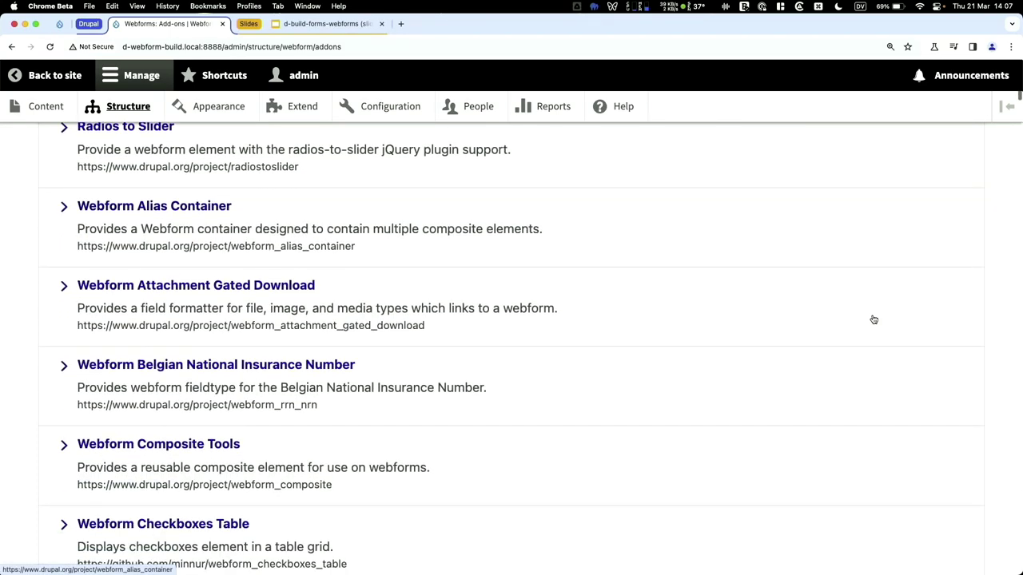
pyautogui.scroll(-1, 874, 320)
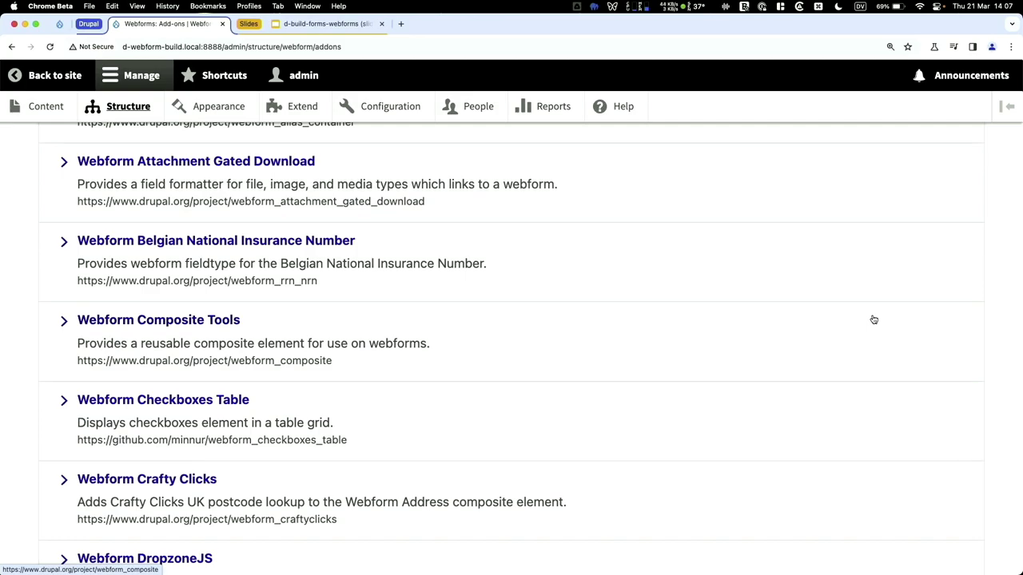
pyautogui.scroll(-12, 874, 320)
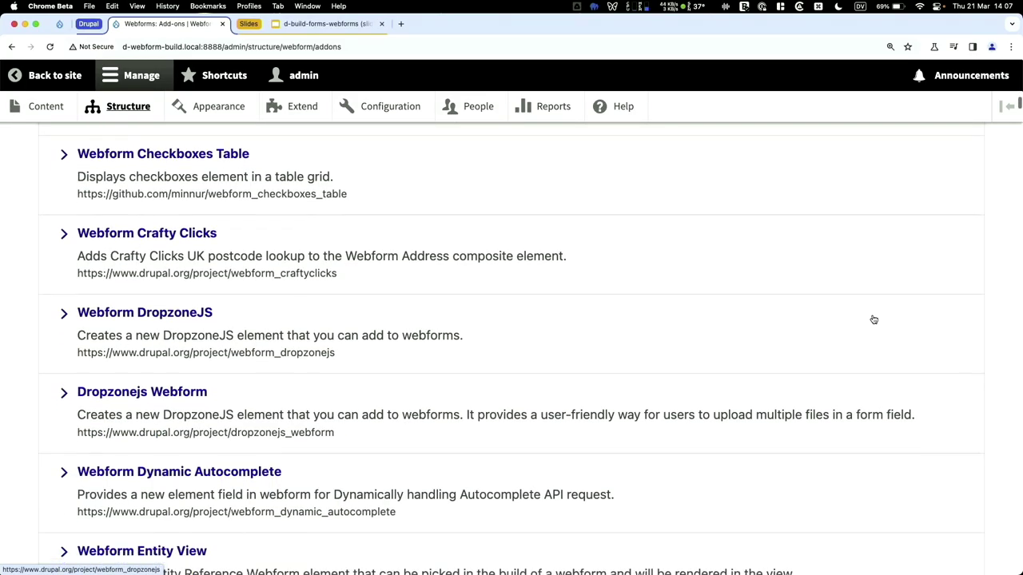
pyautogui.scroll(-20, 874, 320)
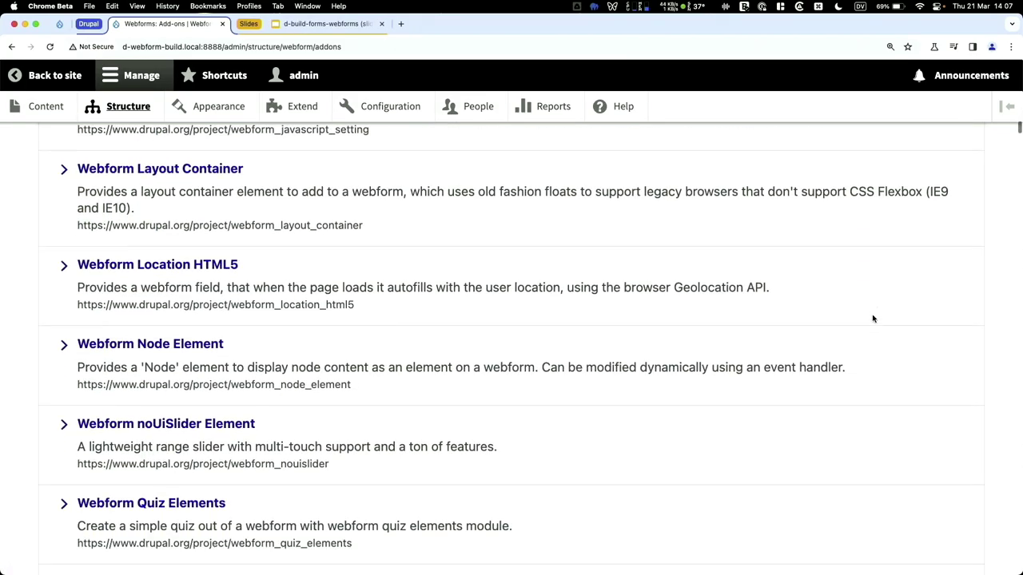
pyautogui.scroll(-20, 874, 319)
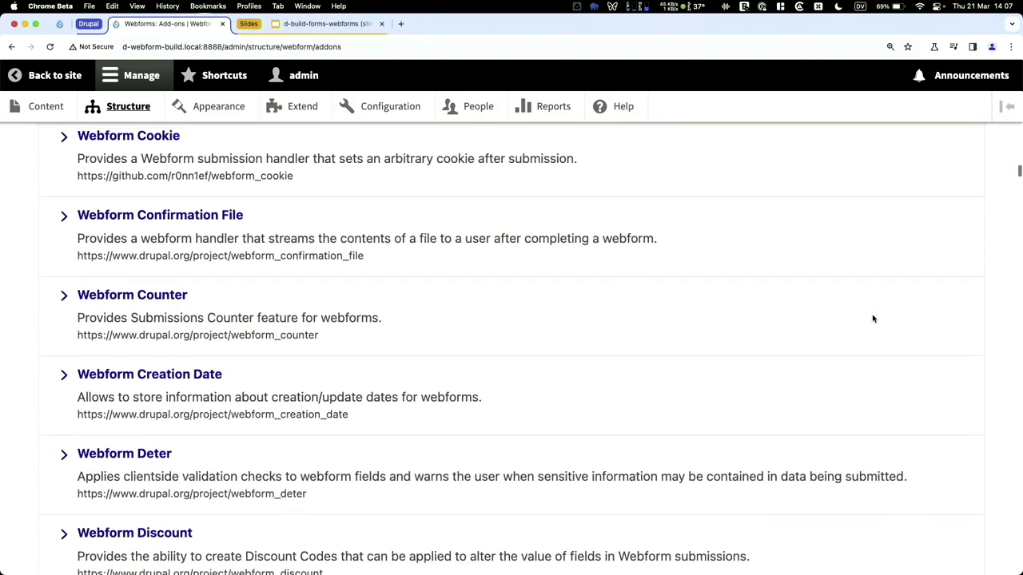
pyautogui.scroll(-8, 873, 320)
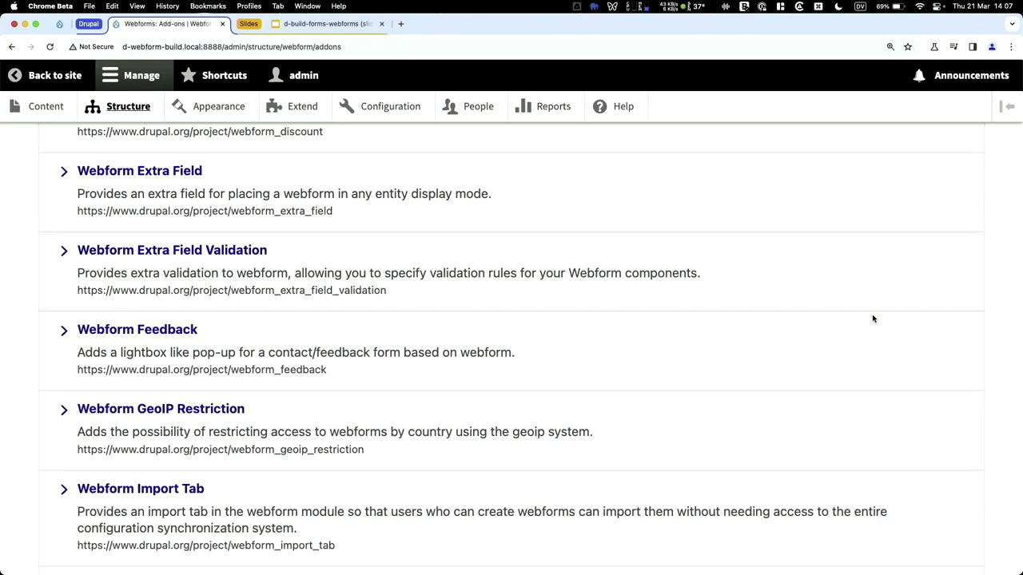
pyautogui.scroll(-5, 874, 320)
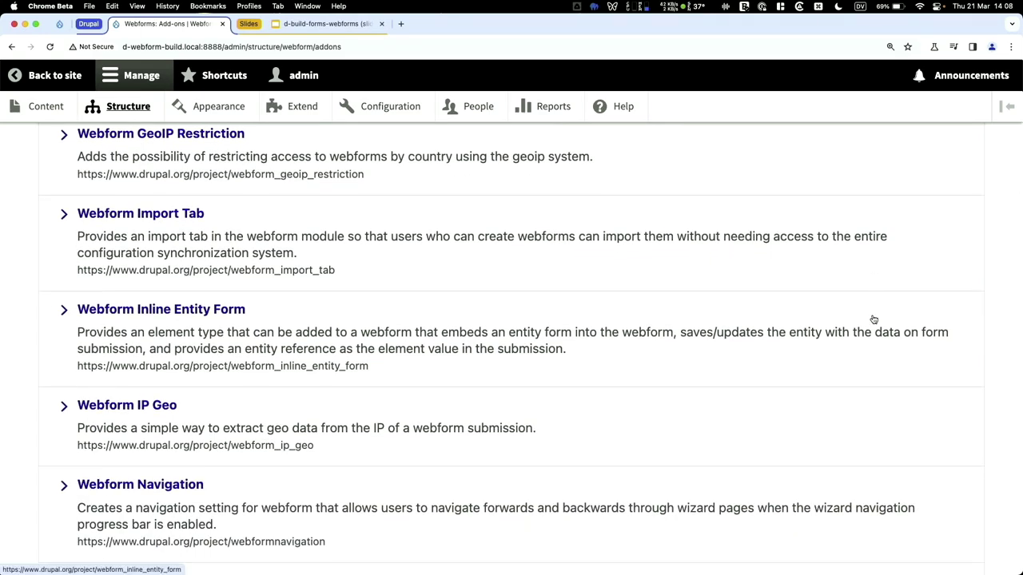
pyautogui.scroll(-8, 873, 320)
pyautogui.scroll(-3, 874, 320)
pyautogui.scroll(12, 873, 319)
pyautogui.scroll(20, 874, 320)
pyautogui.scroll(20, 873, 321)
pyautogui.scroll(5, 874, 320)
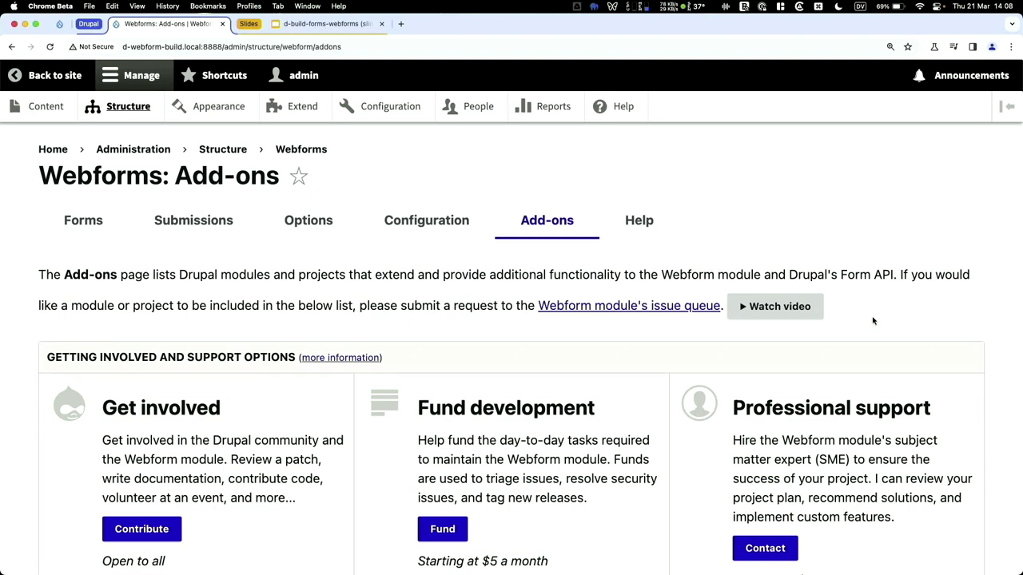
# - Return to the list of forms, then create and save a webform titled "Contact us"
pyautogui.click(53, 215)
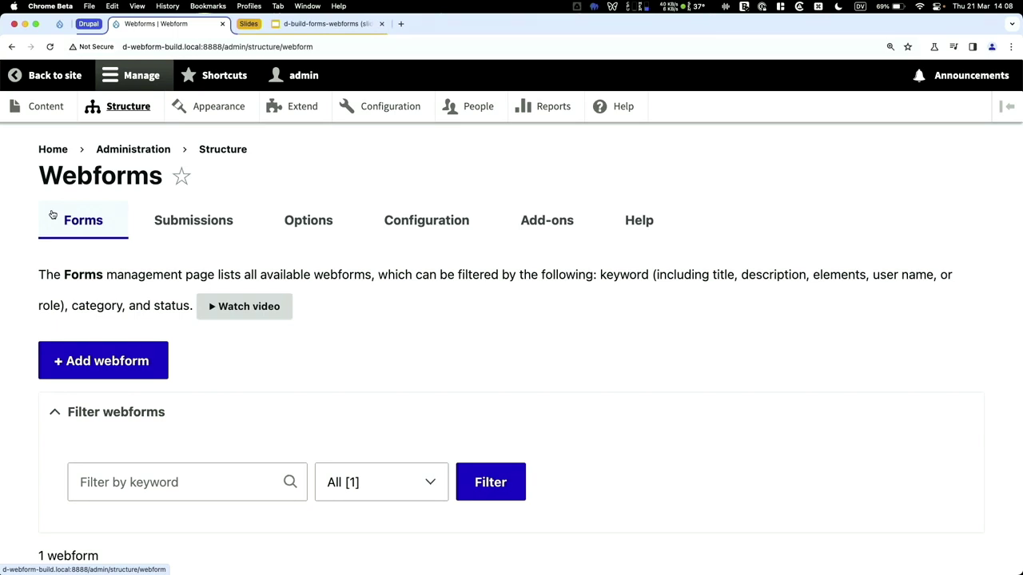
pyautogui.click(136, 362)
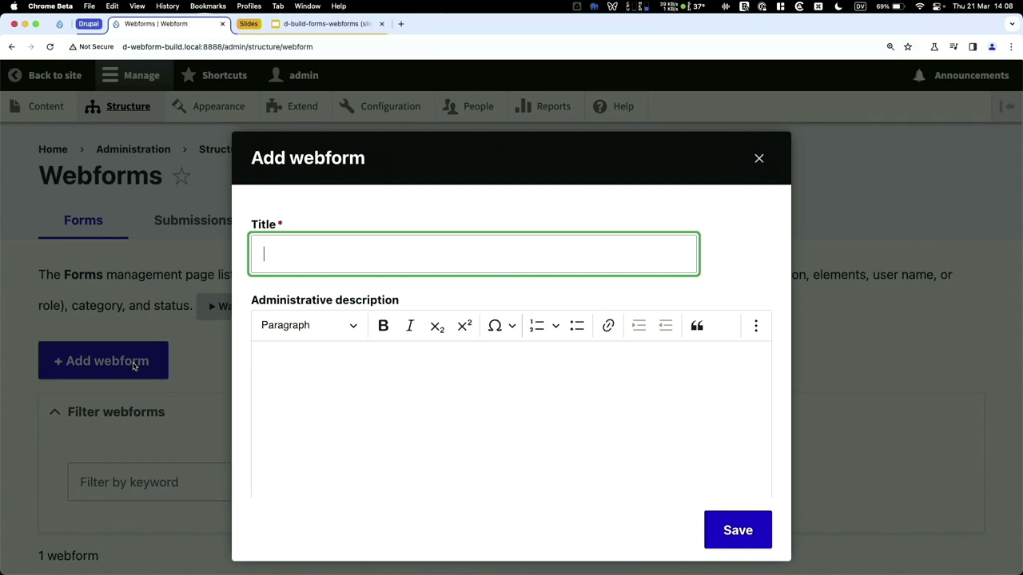
pyautogui.write('Conac')
pyautogui.press('BackSpace')
pyautogui.press('BackSpace')
pyautogui.write('ct')
pyautogui.press('BackSpace')
pyautogui.press('BackSpace')
pyautogui.write('tact us')
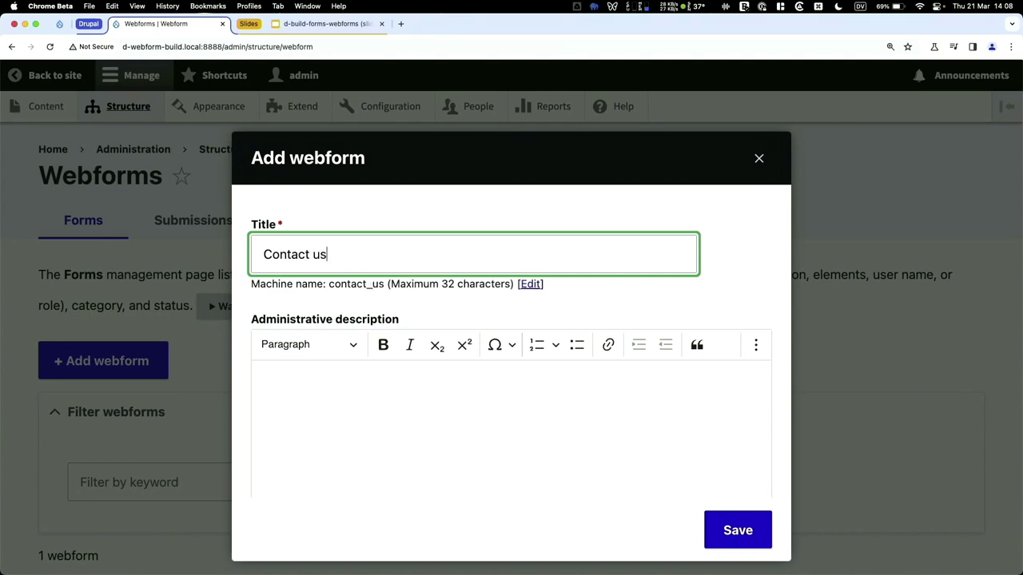
pyautogui.scroll(-5, 330, 364)
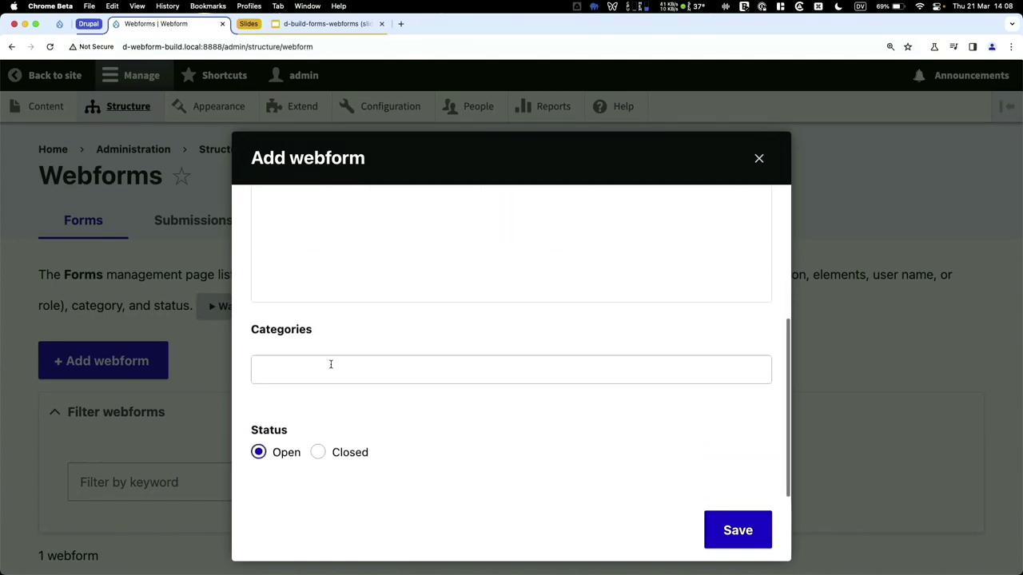
pyautogui.click(753, 534)
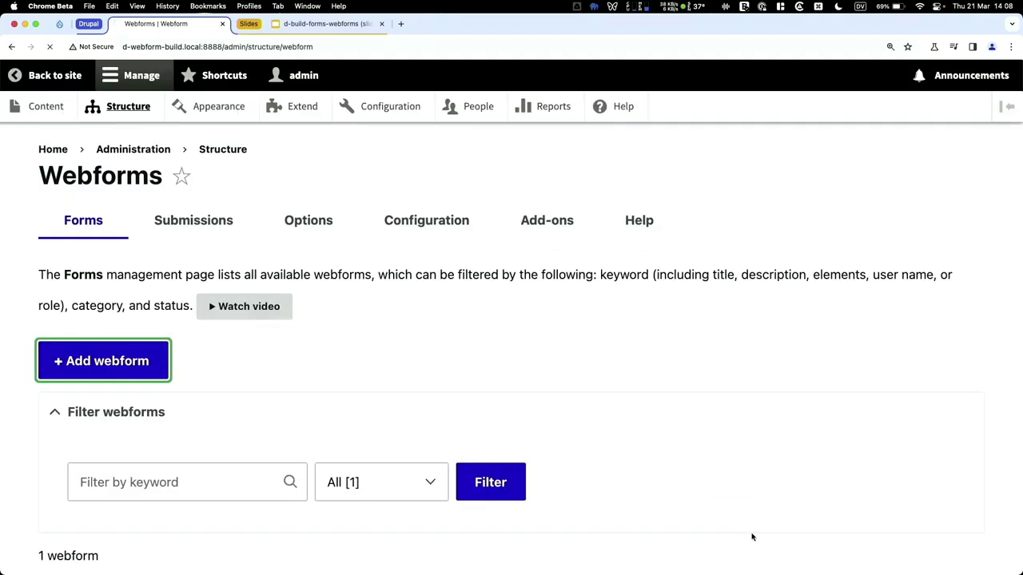
# - Open the element picker of the "Contact us" webform and examine the basic, advanced, composite, markup and options element types
pyautogui.scroll(-3, 752, 537)
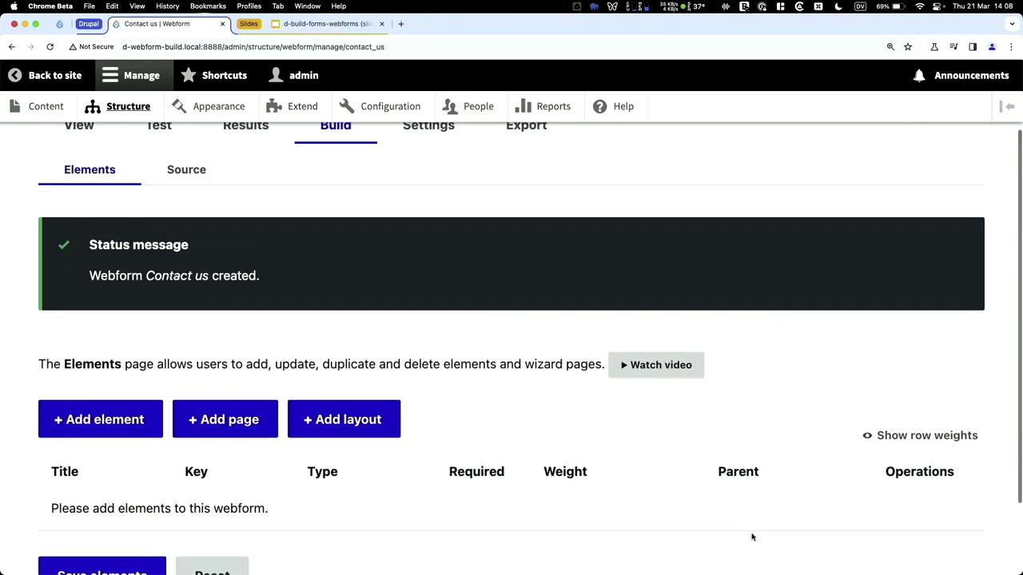
pyautogui.scroll(2, 752, 537)
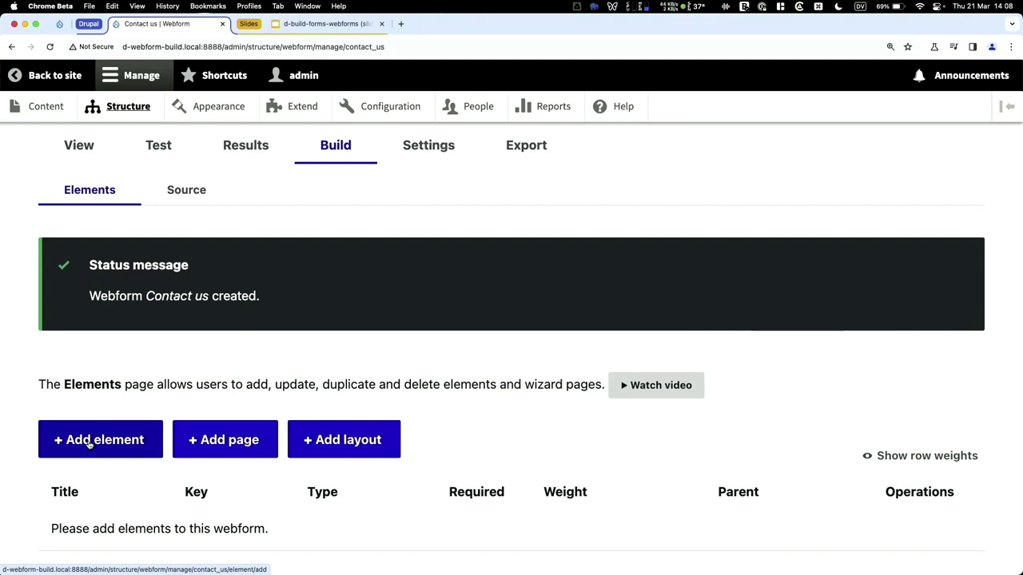
pyautogui.click(90, 445)
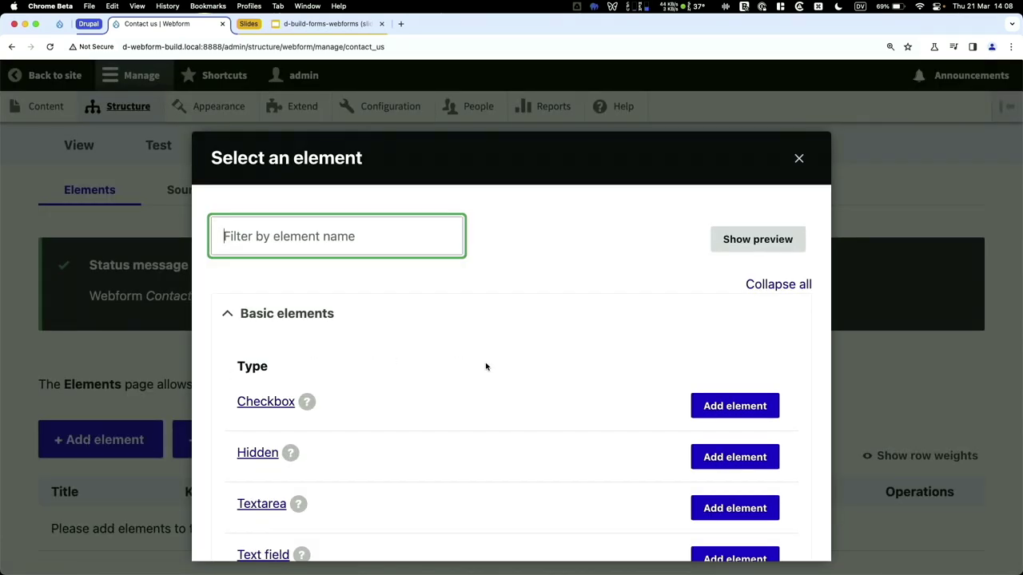
pyautogui.scroll(-2, 485, 365)
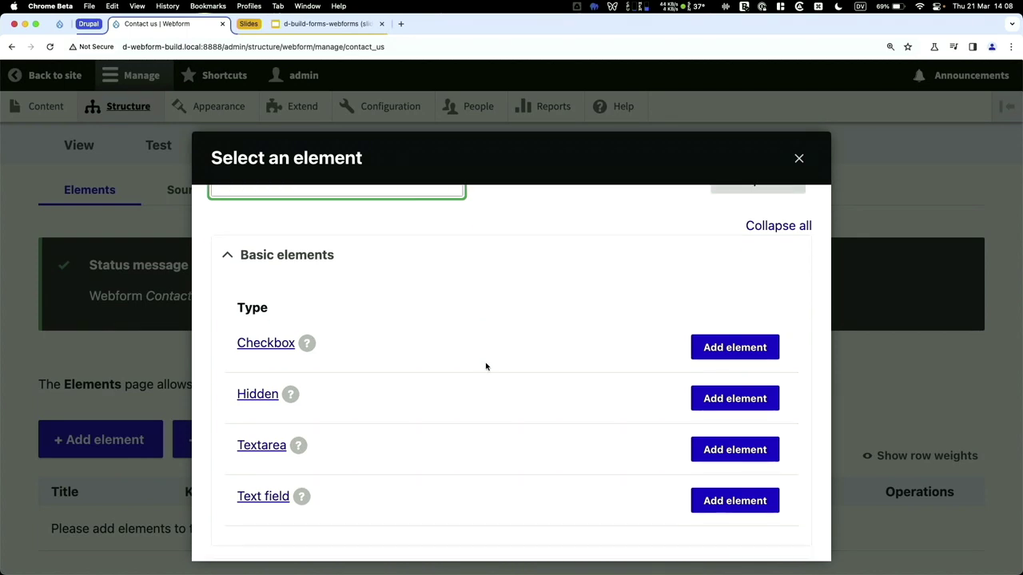
pyautogui.scroll(-4, 486, 367)
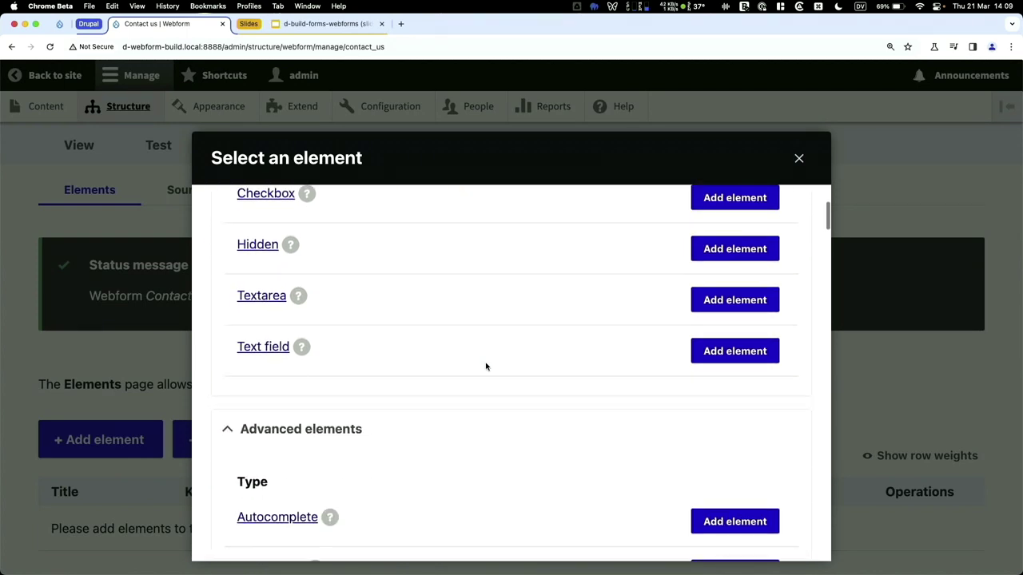
pyautogui.scroll(-6, 486, 367)
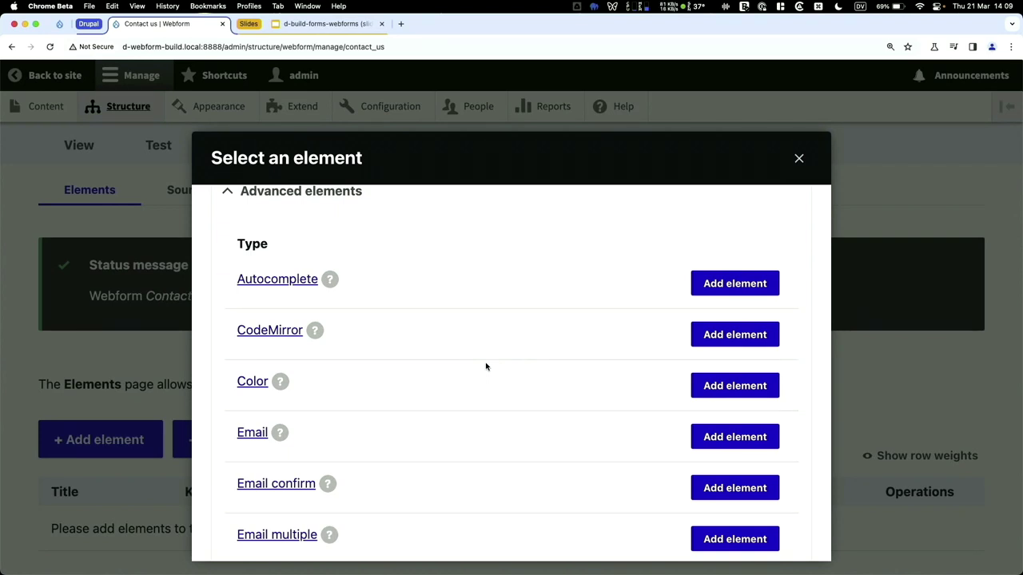
pyautogui.scroll(-5, 486, 367)
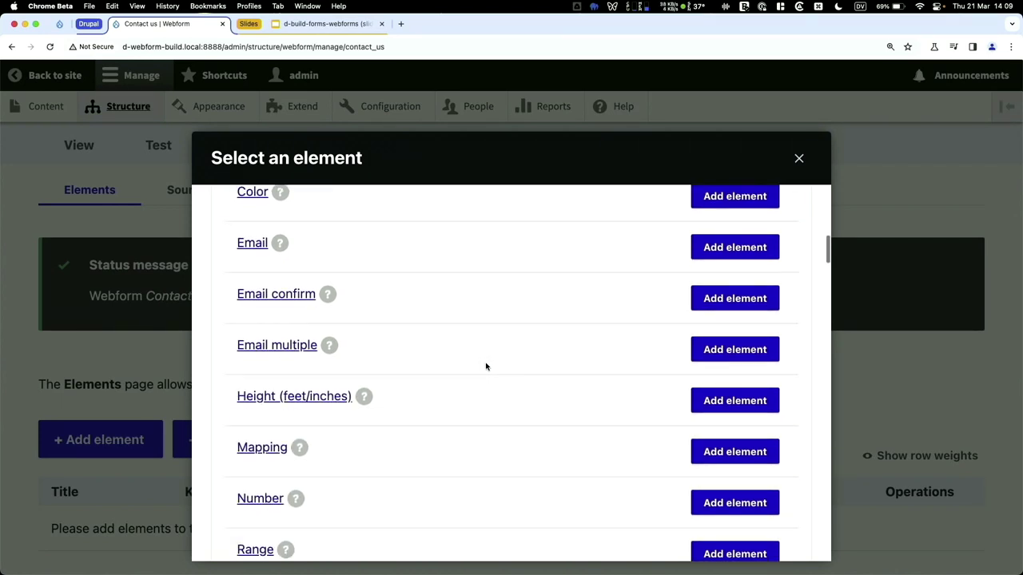
pyautogui.scroll(-8, 486, 367)
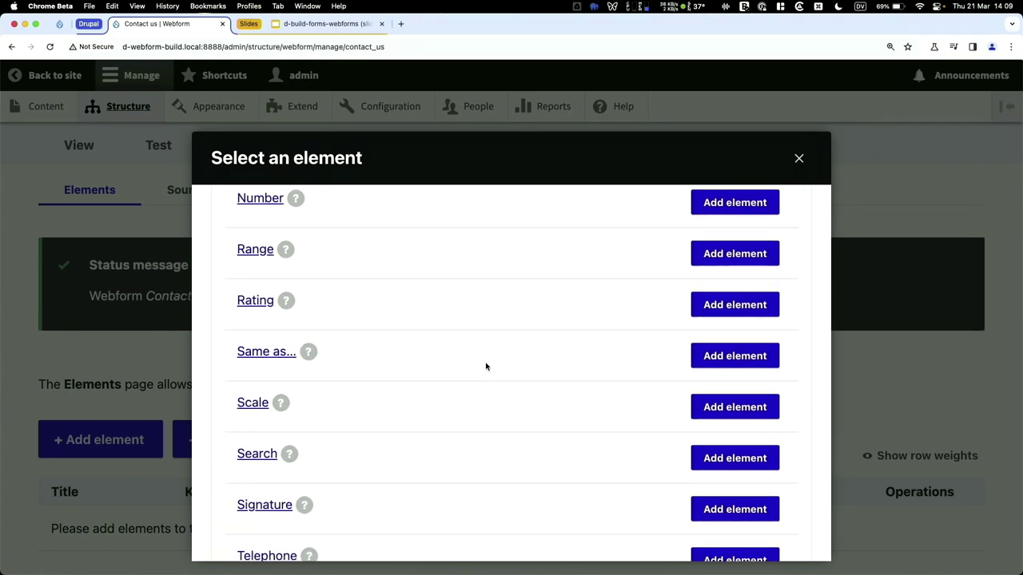
pyautogui.scroll(-7, 486, 367)
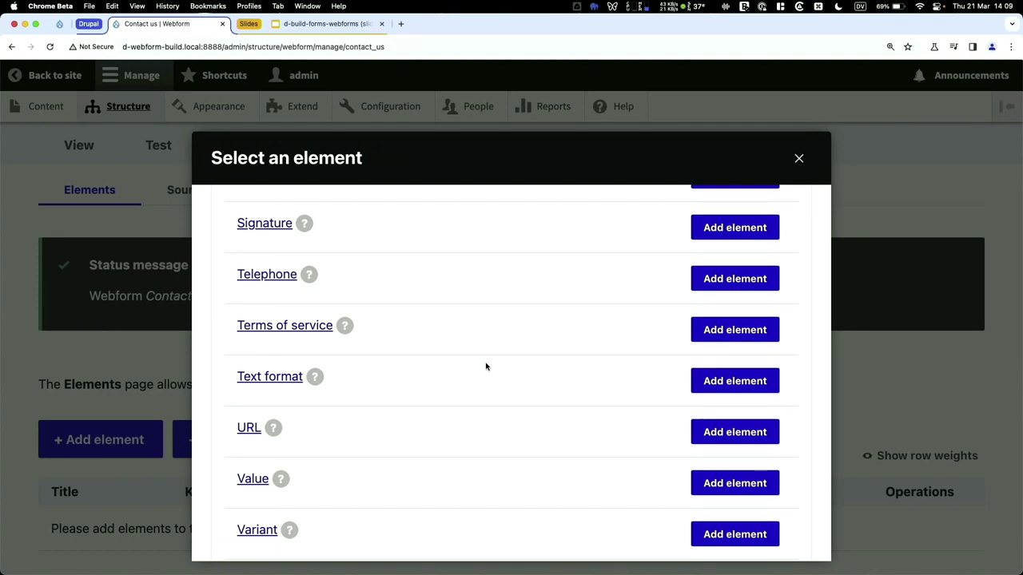
pyautogui.scroll(-10, 486, 367)
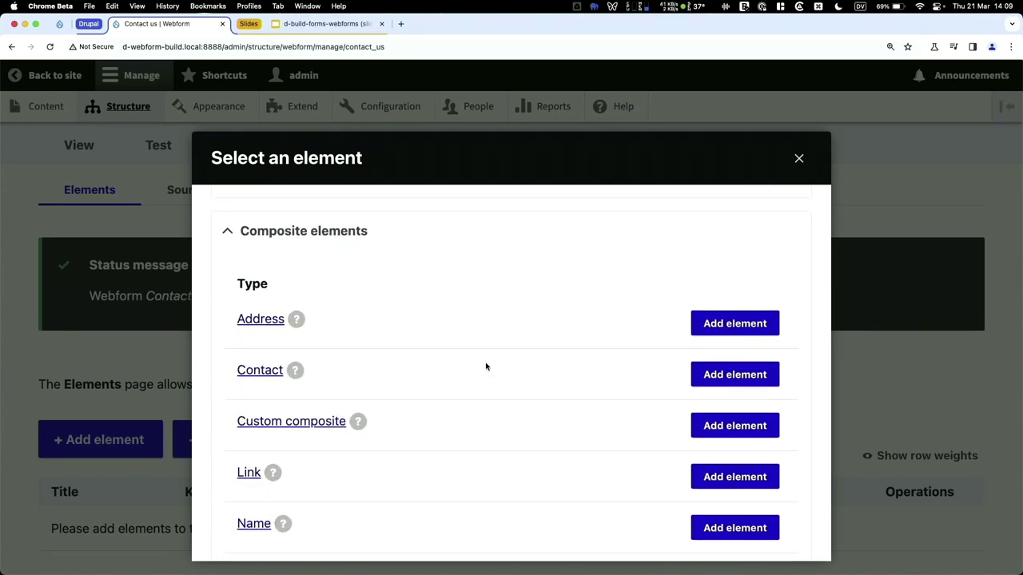
pyautogui.scroll(-6, 486, 366)
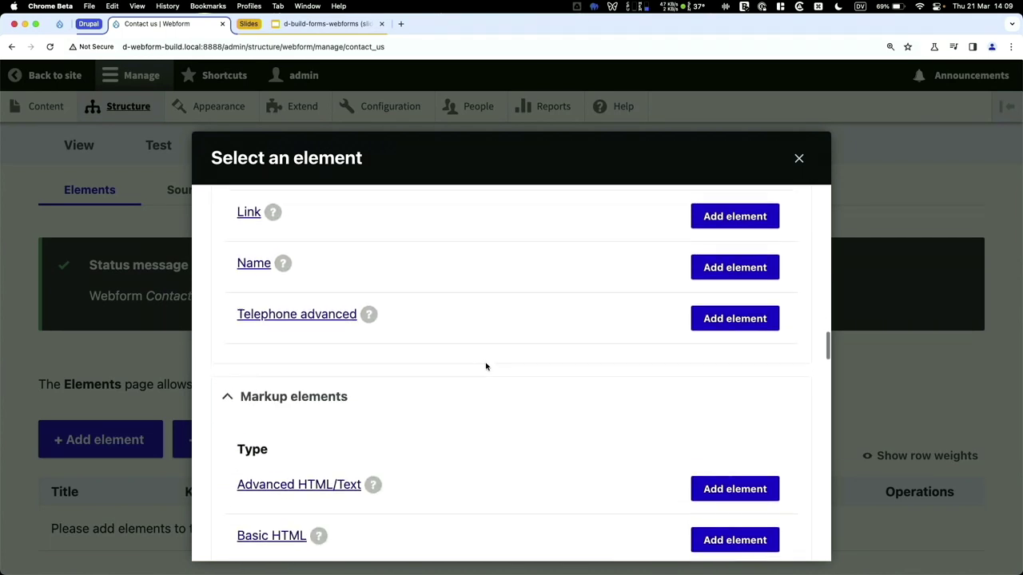
pyautogui.scroll(-5, 486, 367)
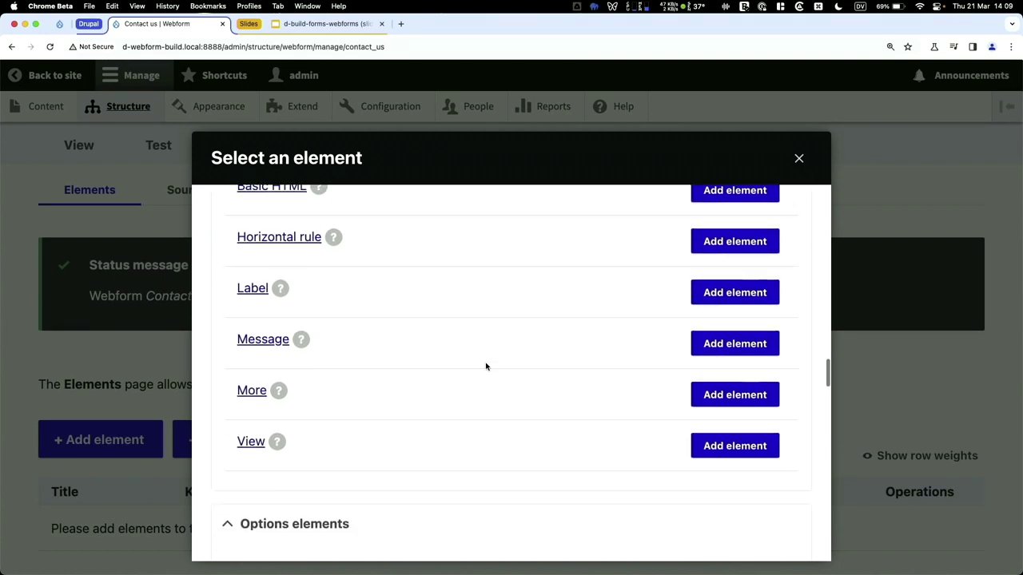
pyautogui.scroll(-3, 486, 367)
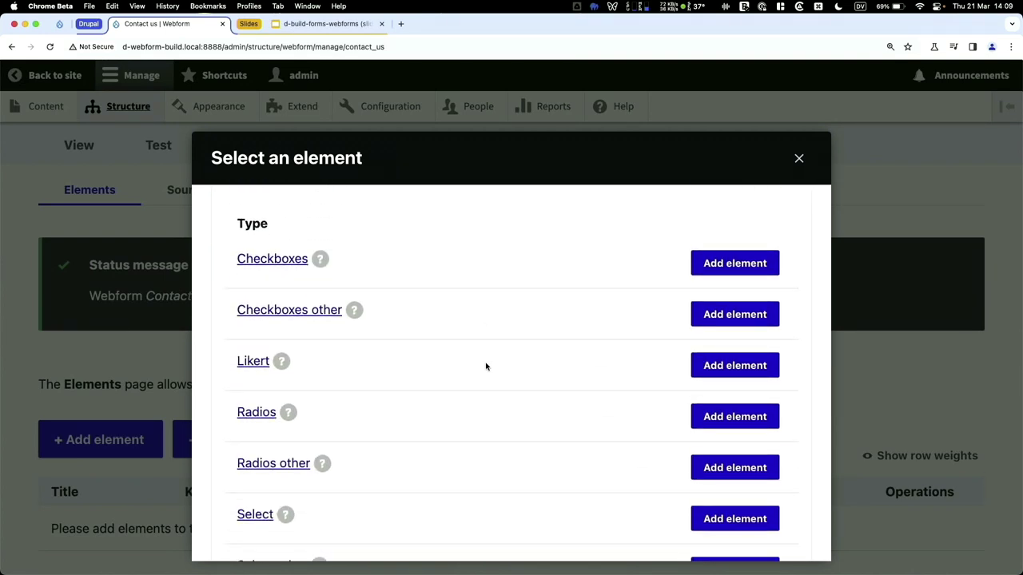
pyautogui.scroll(20, 486, 367)
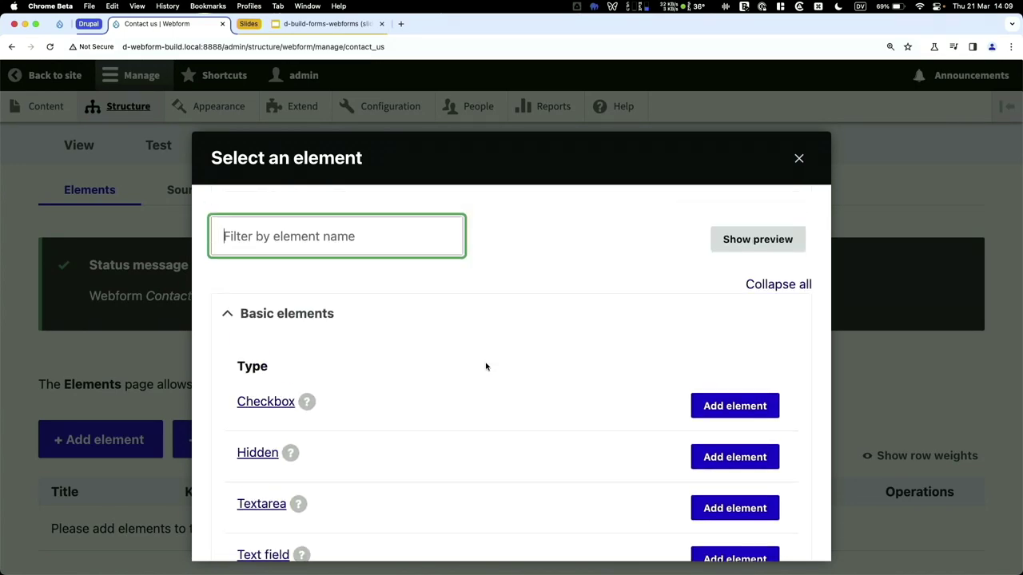
# - Filter the element types by "text" and choose a Text field to add to the "Contact us" webform
pyautogui.write('text')
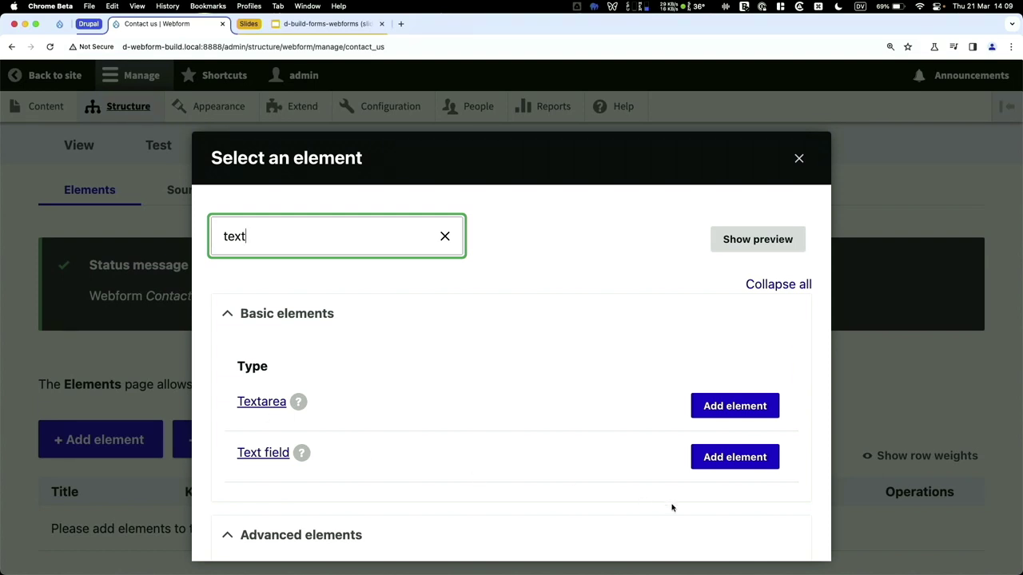
pyautogui.click(720, 466)
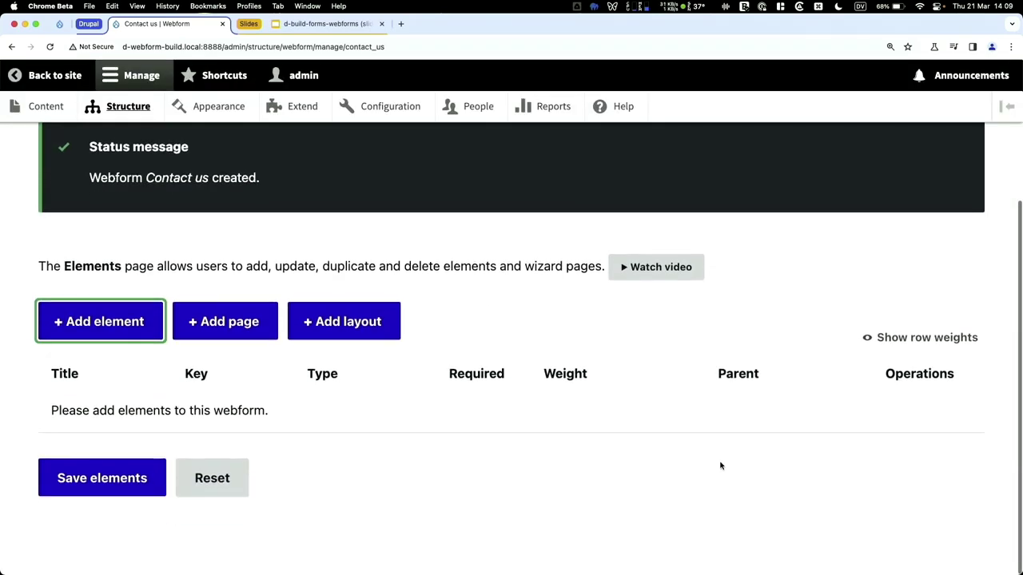
pyautogui.click(76, 323)
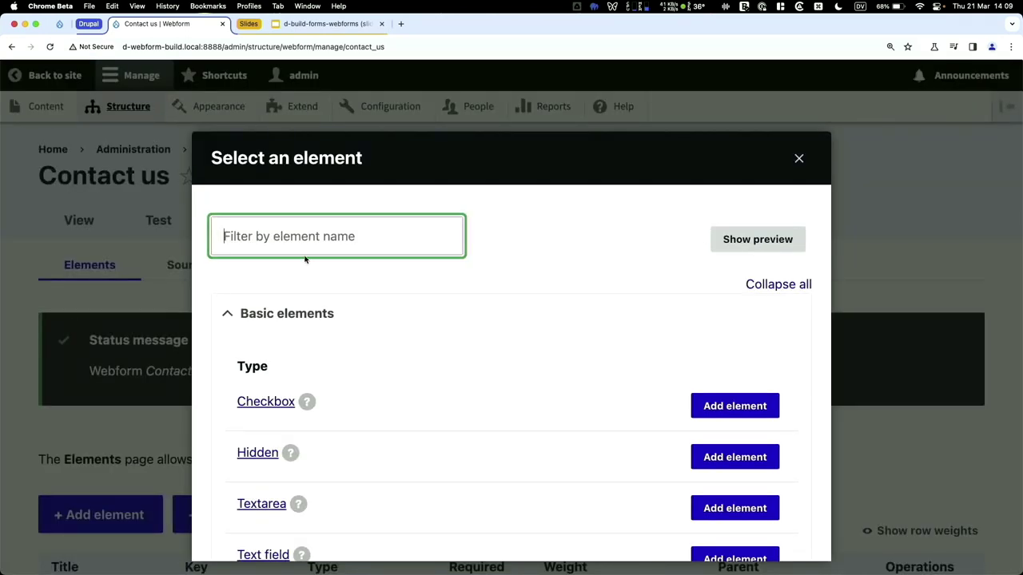
pyautogui.write('text')
pyautogui.click(227, 288)
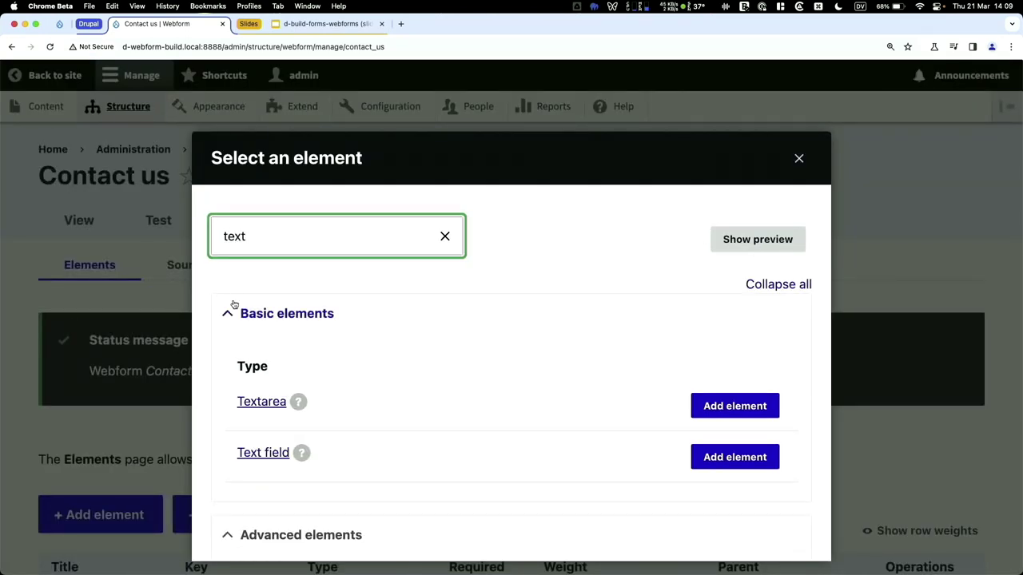
pyautogui.click(730, 458)
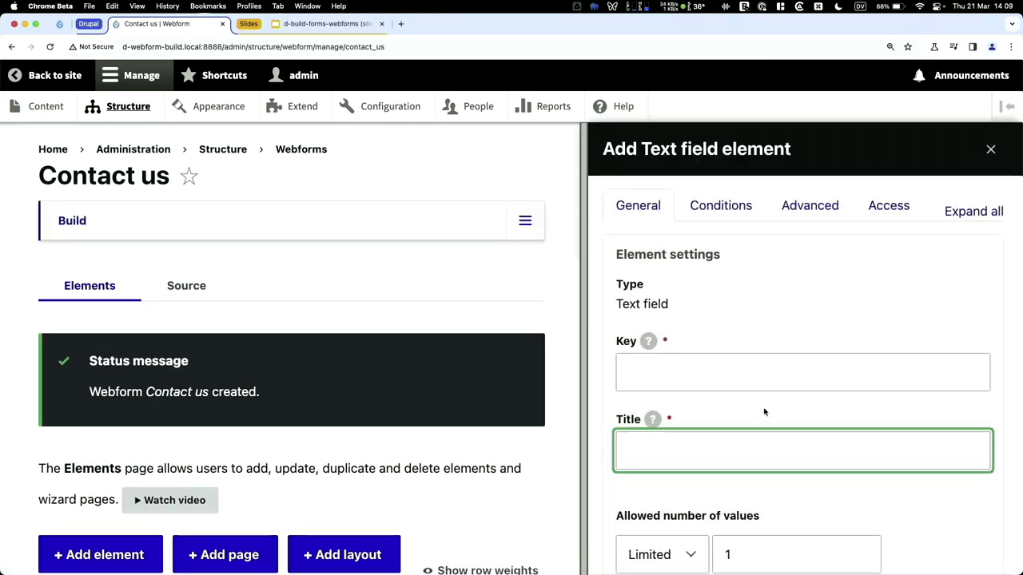
# - Give the new text field the title "First name" and the key "first_name"
pyautogui.scroll(-2, 767, 388)
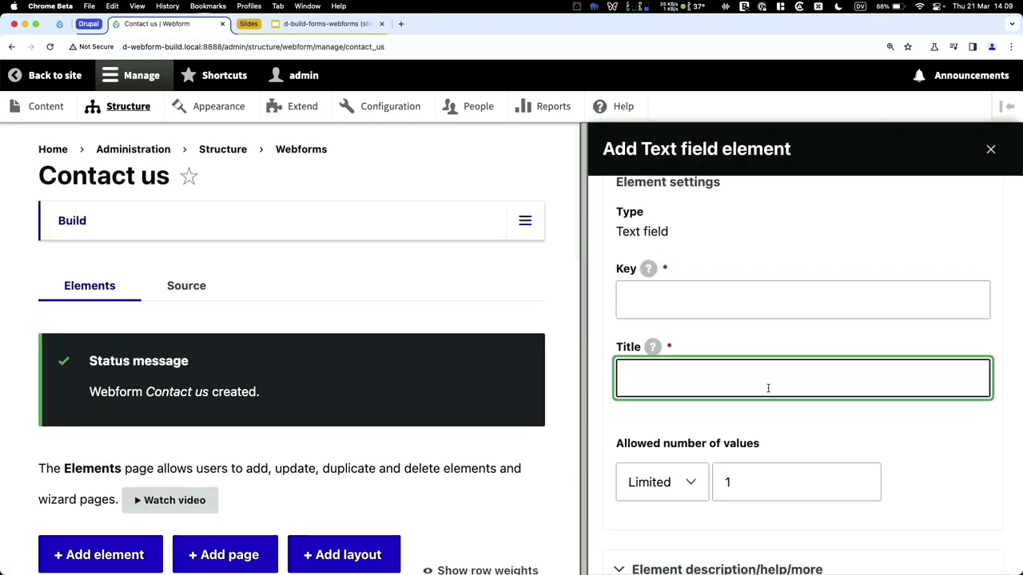
pyautogui.scroll(2, 674, 371)
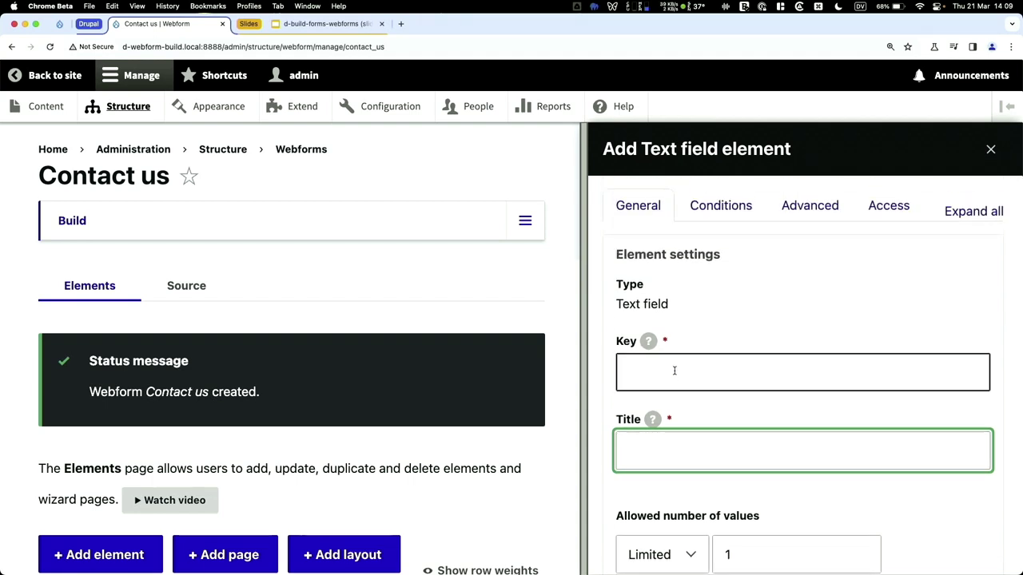
pyautogui.write('First name')
pyautogui.click(664, 366)
pyautogui.write('first_name')
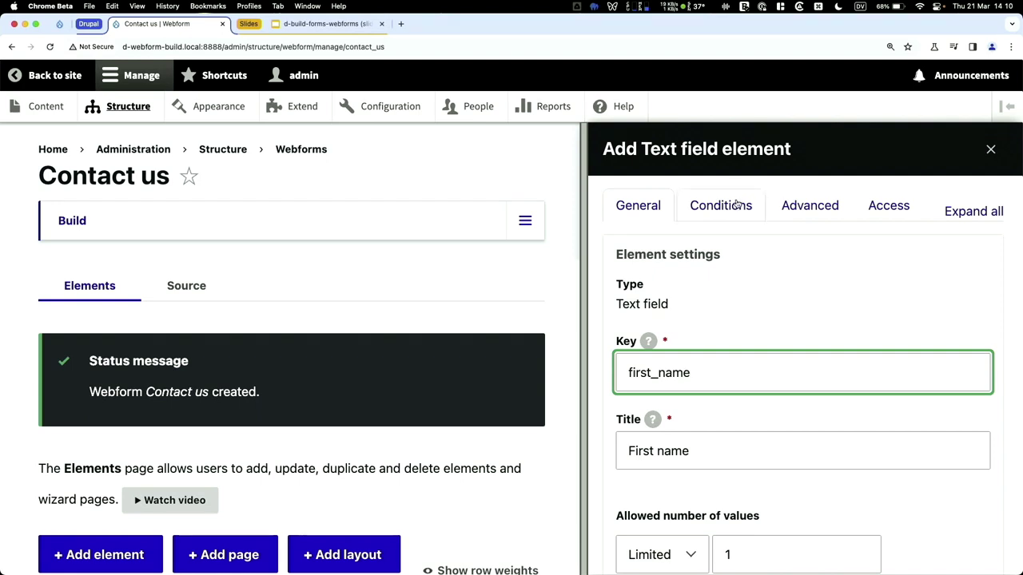
# - Examine the text field's conditional logic, advanced settings and access settings
pyautogui.click(737, 206)
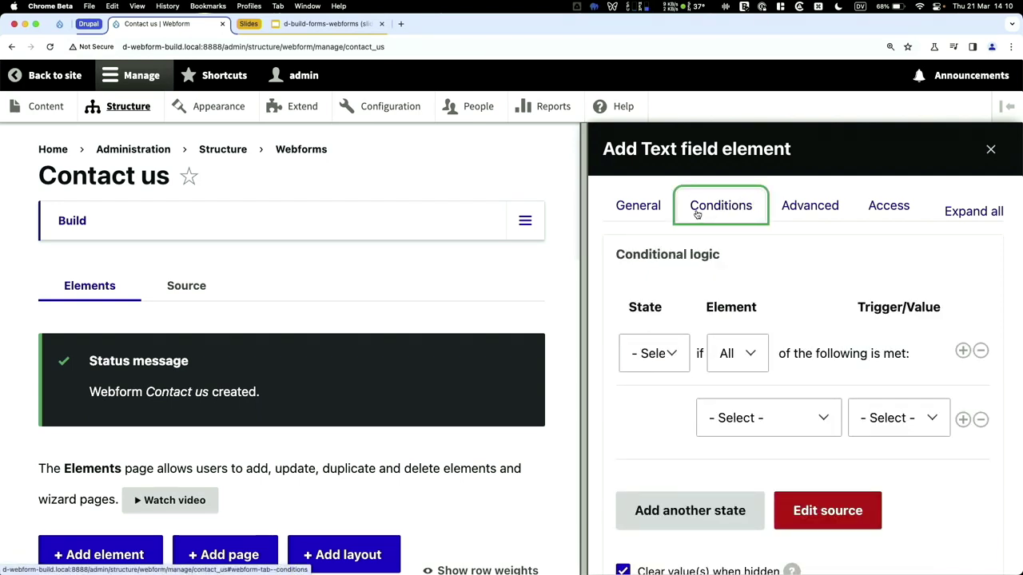
pyautogui.click(628, 206)
pyautogui.click(730, 212)
pyautogui.click(792, 209)
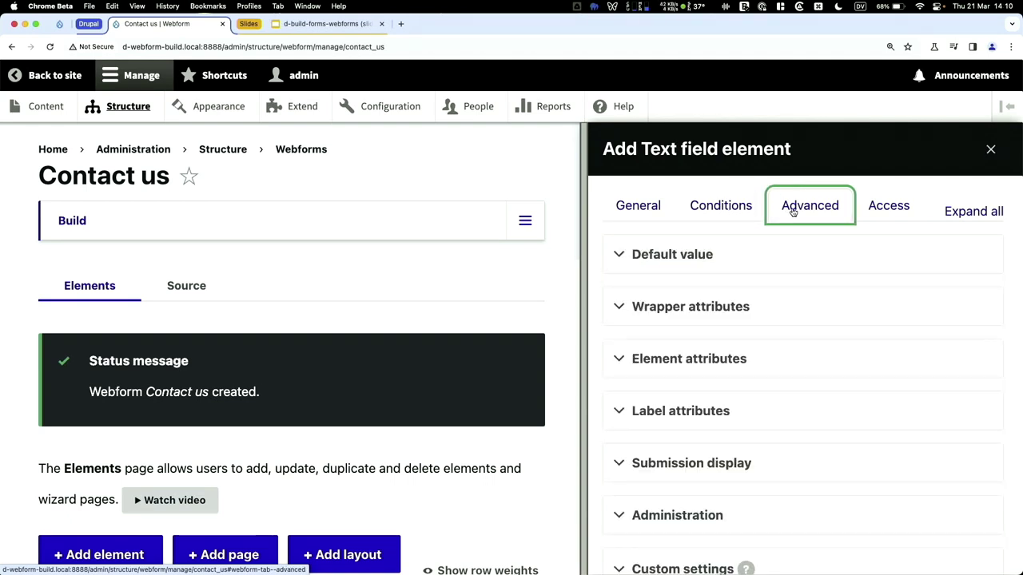
pyautogui.click(879, 209)
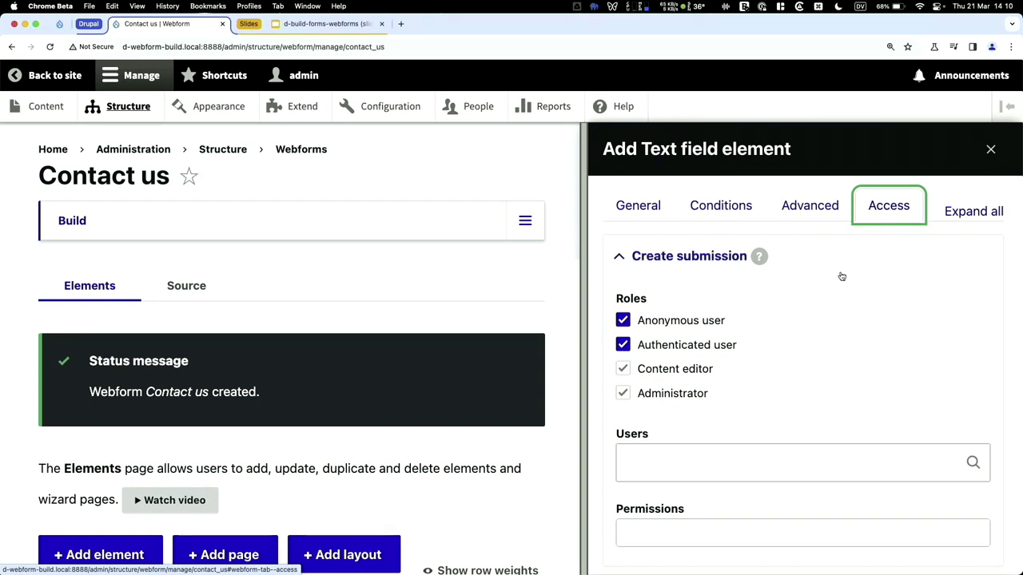
pyautogui.scroll(-5, 824, 354)
pyautogui.scroll(5, 824, 356)
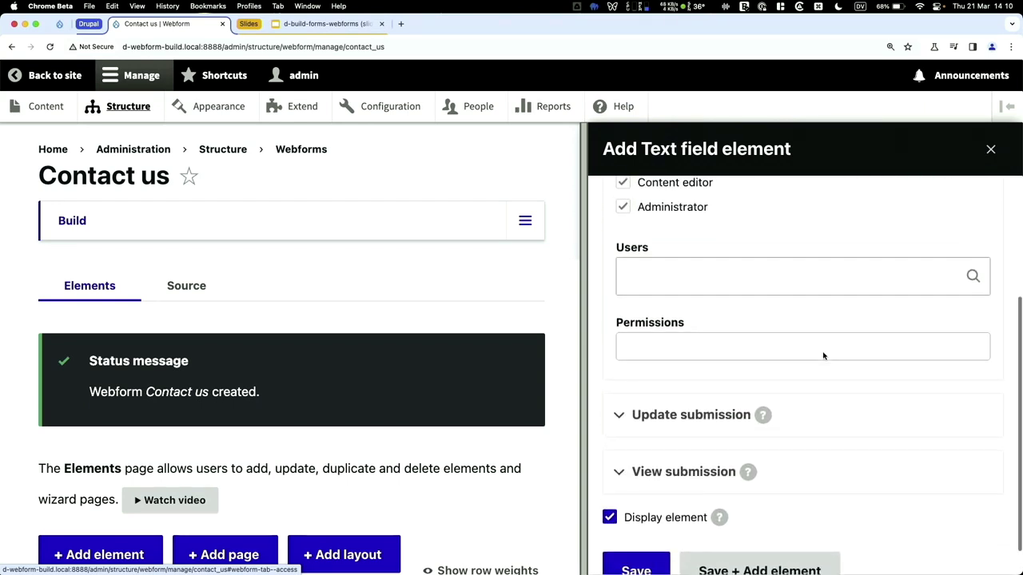
# - Make the "First name" text field required in its general form validation settings and save the element
pyautogui.click(650, 219)
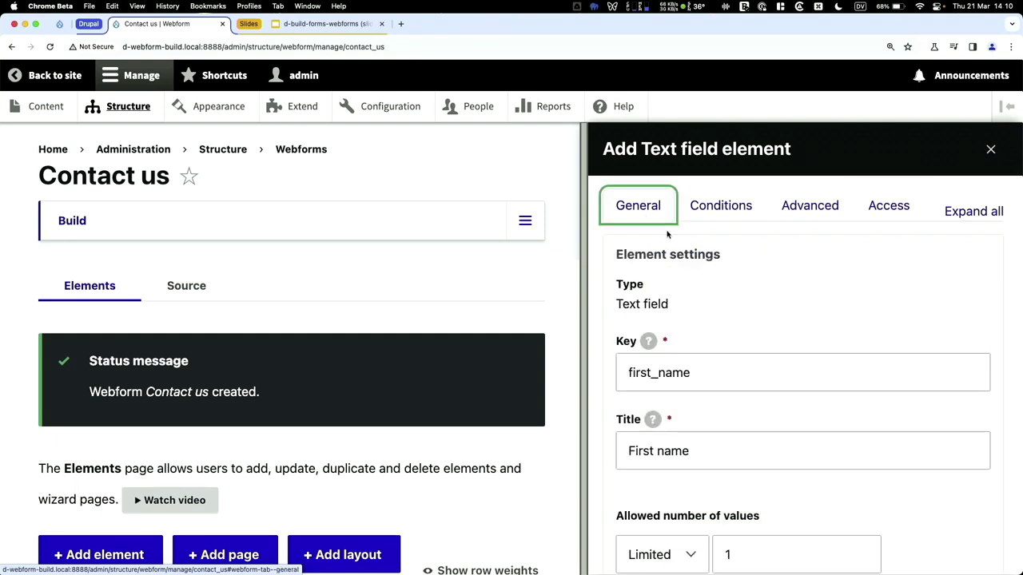
pyautogui.scroll(-1, 779, 373)
pyautogui.scroll(-3, 779, 373)
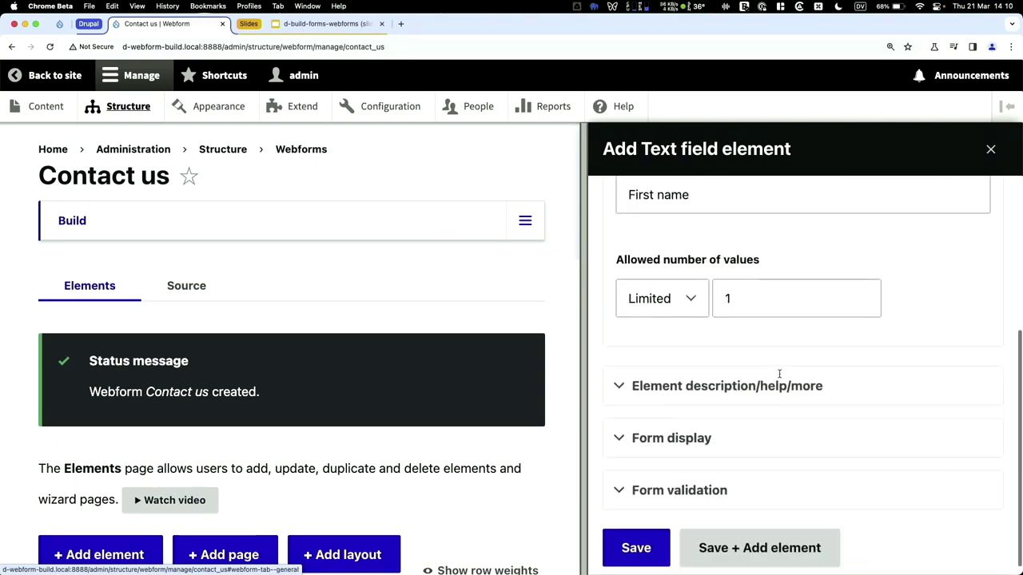
pyautogui.click(726, 484)
pyautogui.scroll(-1, 726, 484)
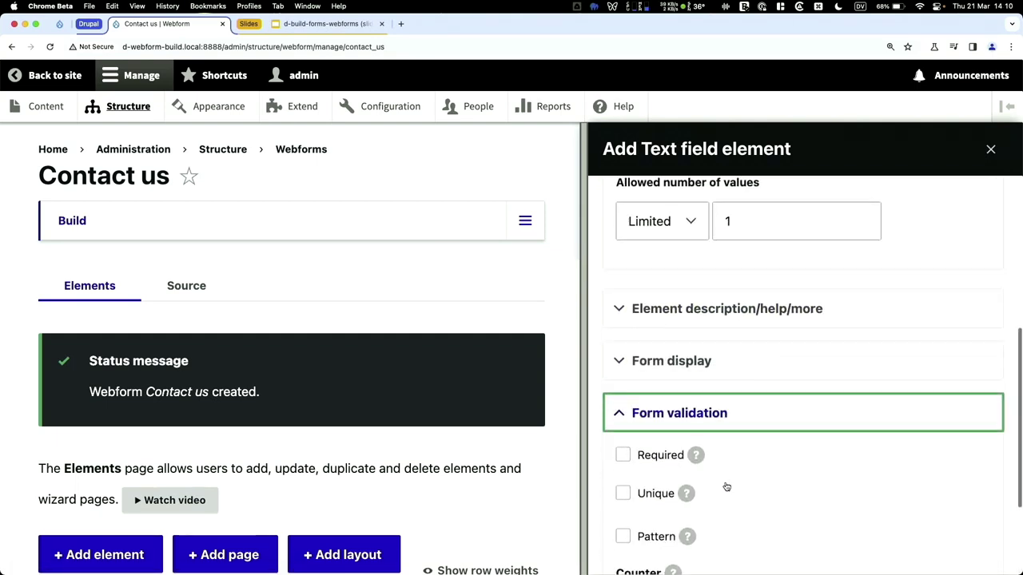
pyautogui.scroll(-1, 654, 459)
pyautogui.click(622, 409)
pyautogui.scroll(-3, 654, 460)
pyautogui.click(637, 537)
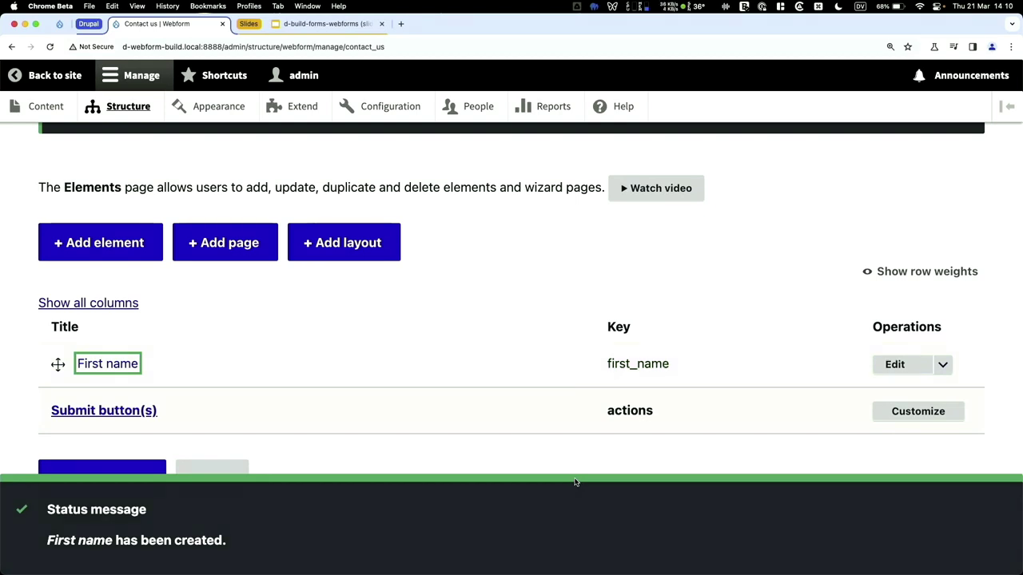
# - Start a new Textarea element for the "Contact us" webform and title it "Project details"
pyautogui.press('super+minus')
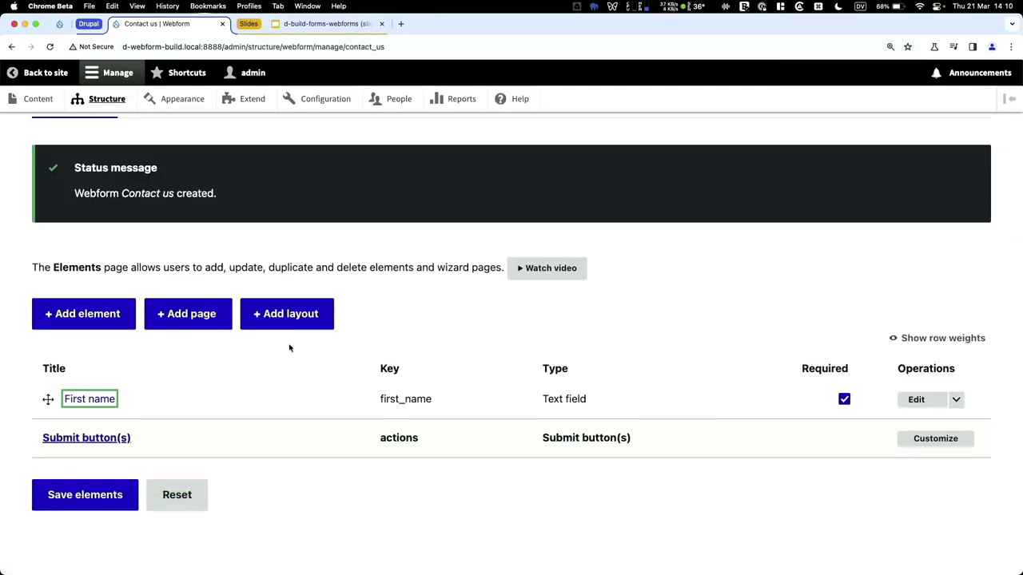
pyautogui.click(78, 314)
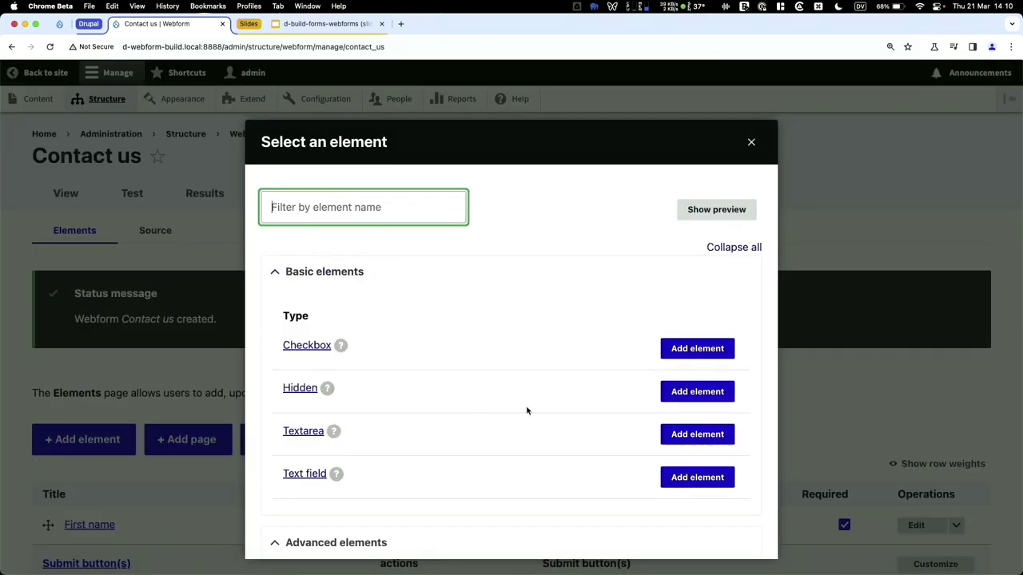
pyautogui.click(706, 434)
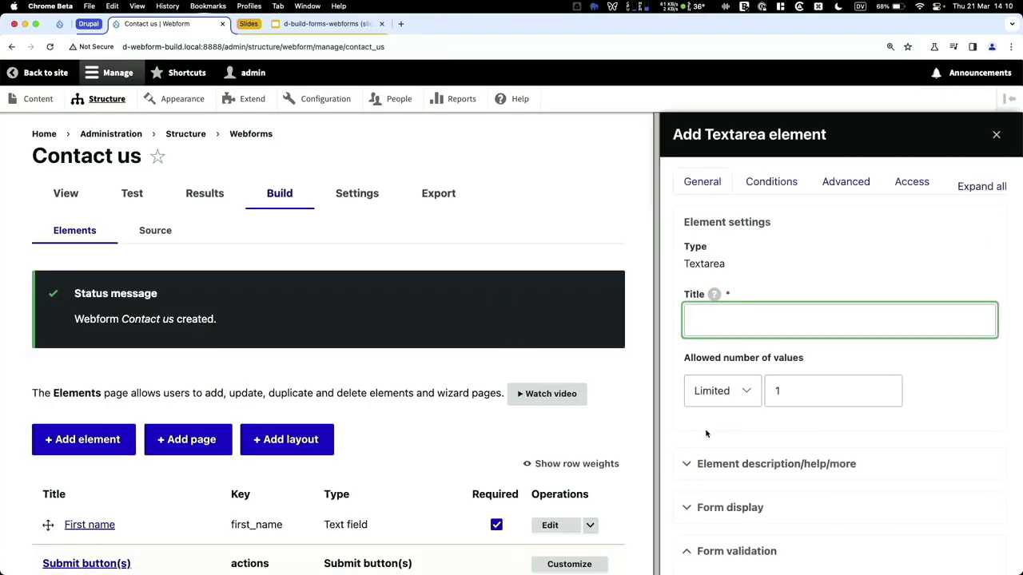
pyautogui.write('Proded')
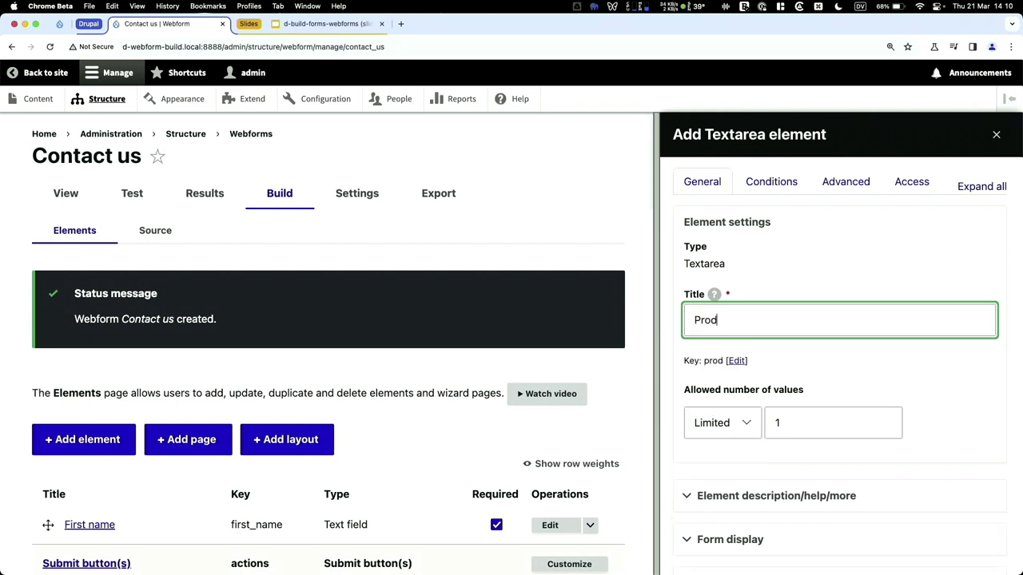
pyautogui.press('BackSpace')
pyautogui.press('BackSpace')
pyautogui.press('BackSpace')
pyautogui.write('ject details')
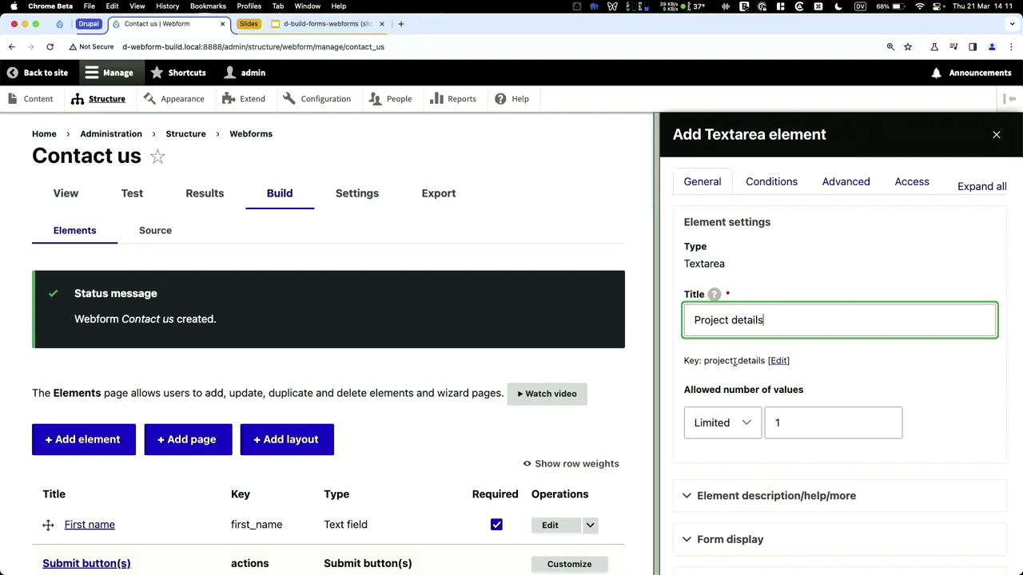
# - Make the "Project details" textarea required in its form validation settings and save the element
pyautogui.scroll(-5, 734, 361)
pyautogui.click(712, 357)
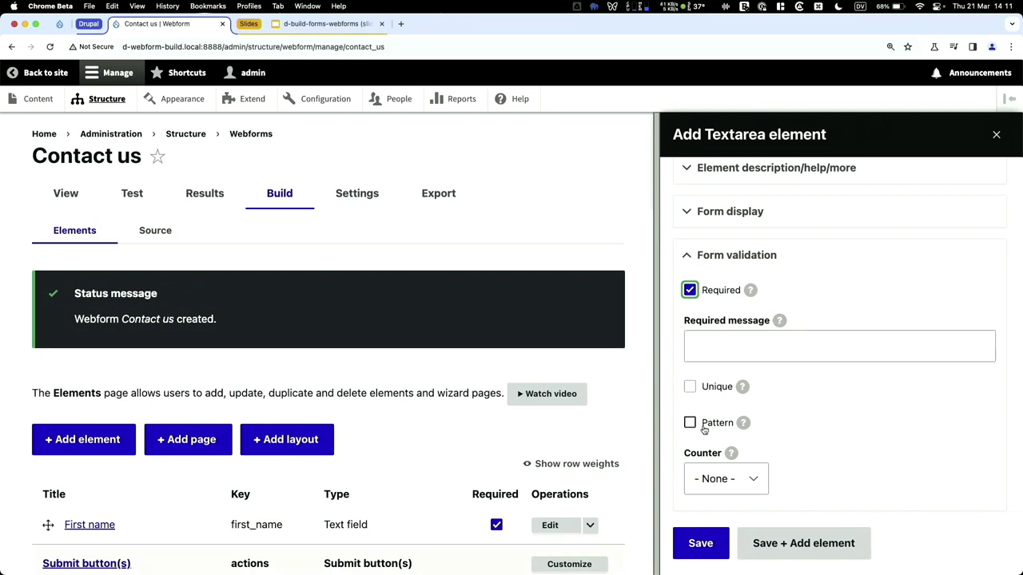
pyautogui.click(701, 544)
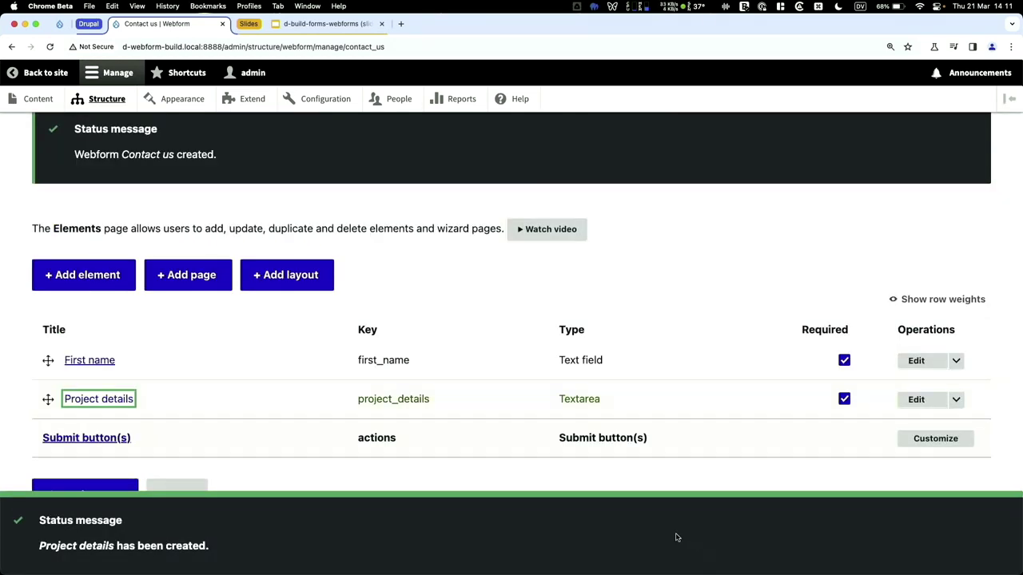
# - View the "Contact us" form as visitors see it, check its fields and return to its element list
pyautogui.scroll(4, 178, 351)
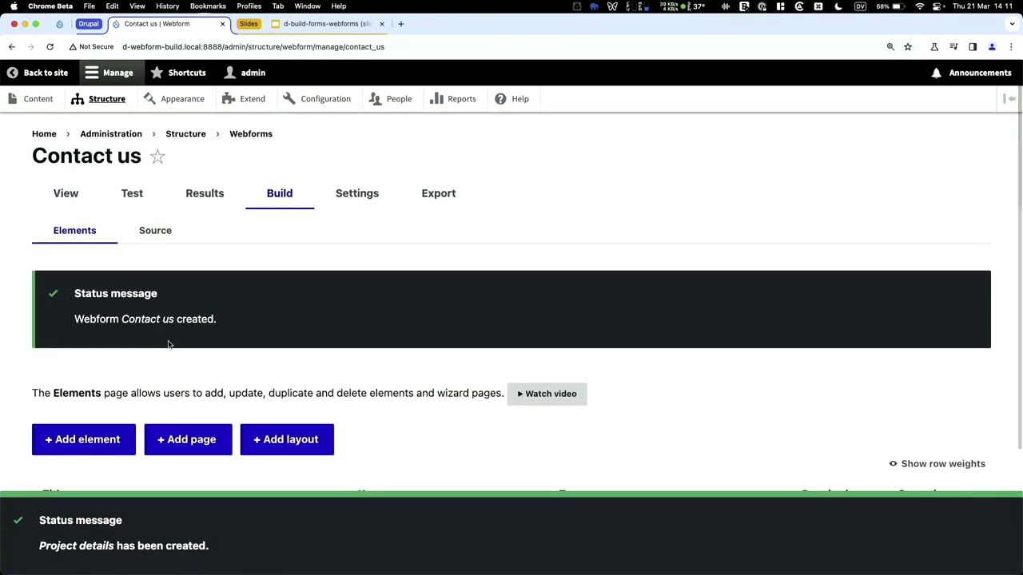
pyautogui.click(84, 195)
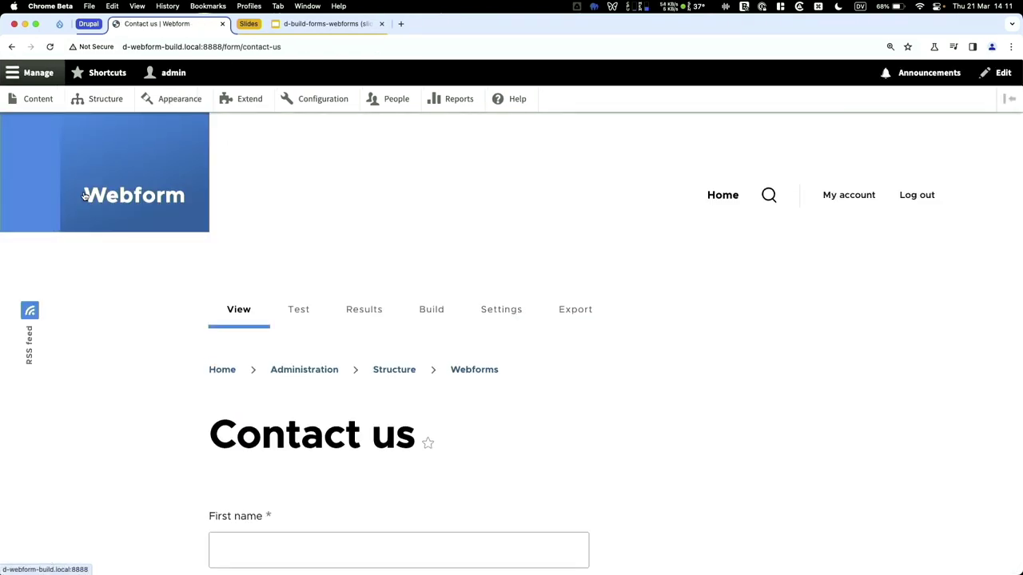
pyautogui.scroll(-5, 333, 261)
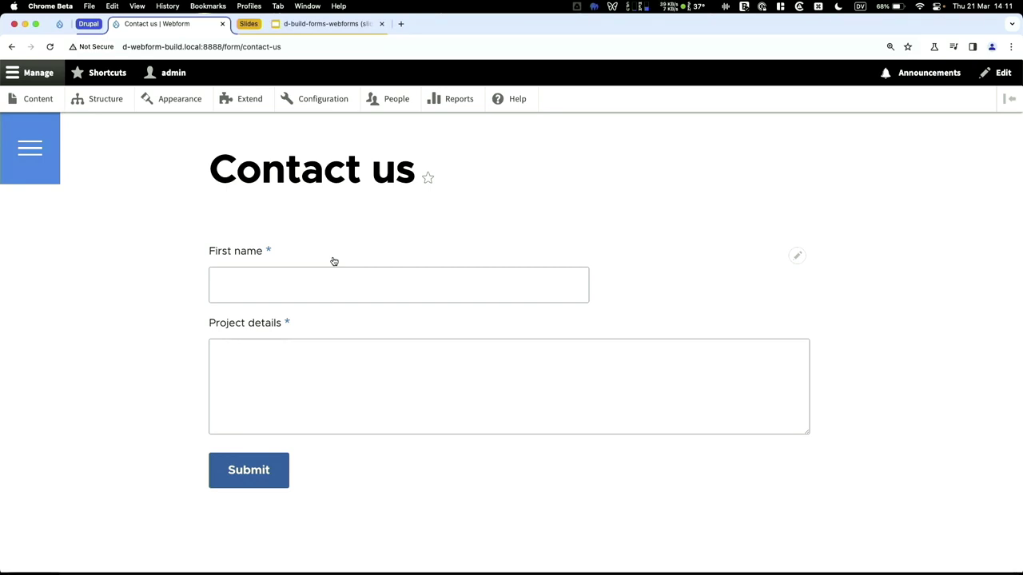
pyautogui.scroll(5, 333, 261)
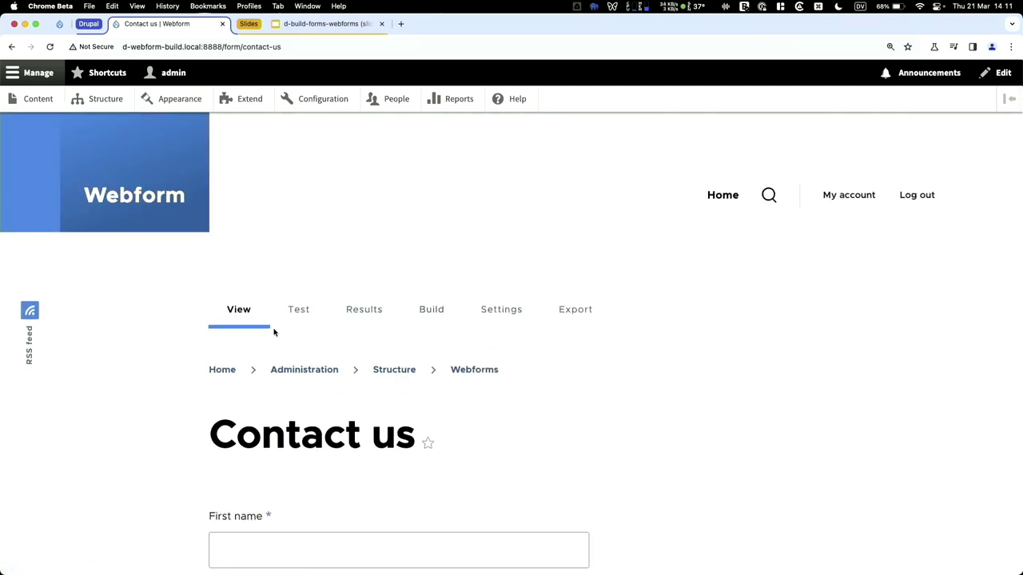
pyautogui.click(433, 310)
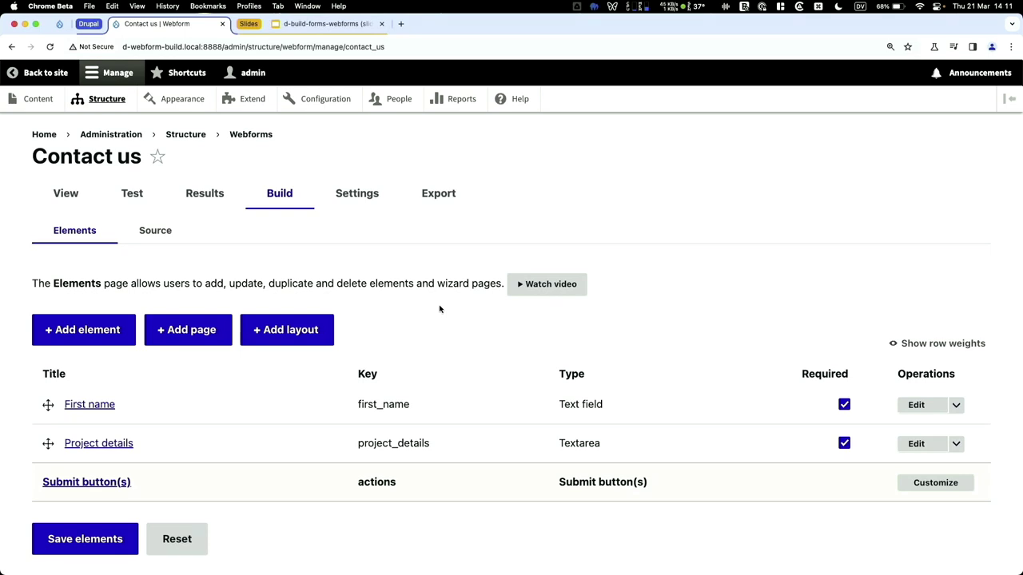
pyautogui.click(110, 326)
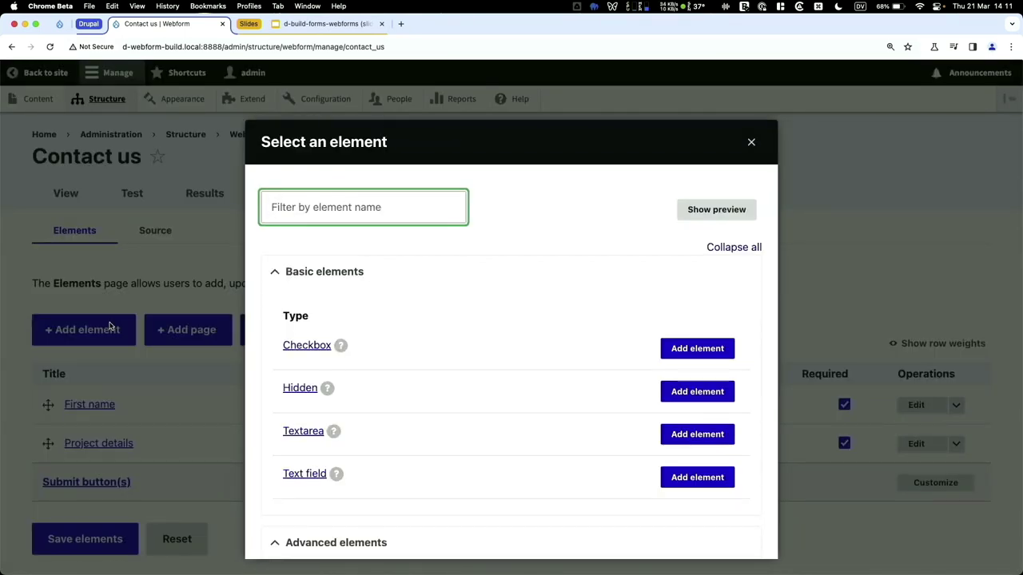
pyautogui.write('selec')
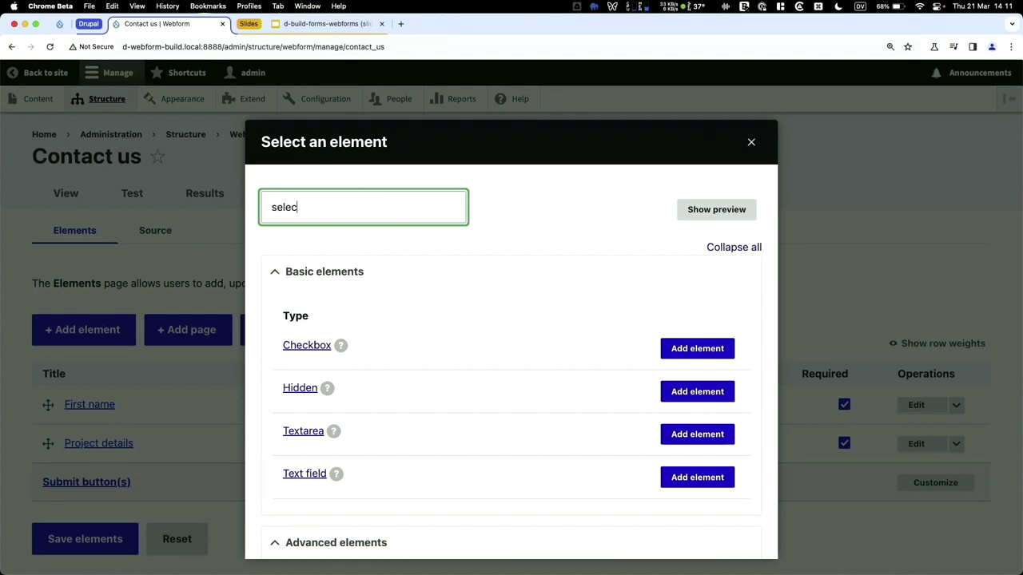
pyautogui.write('t')
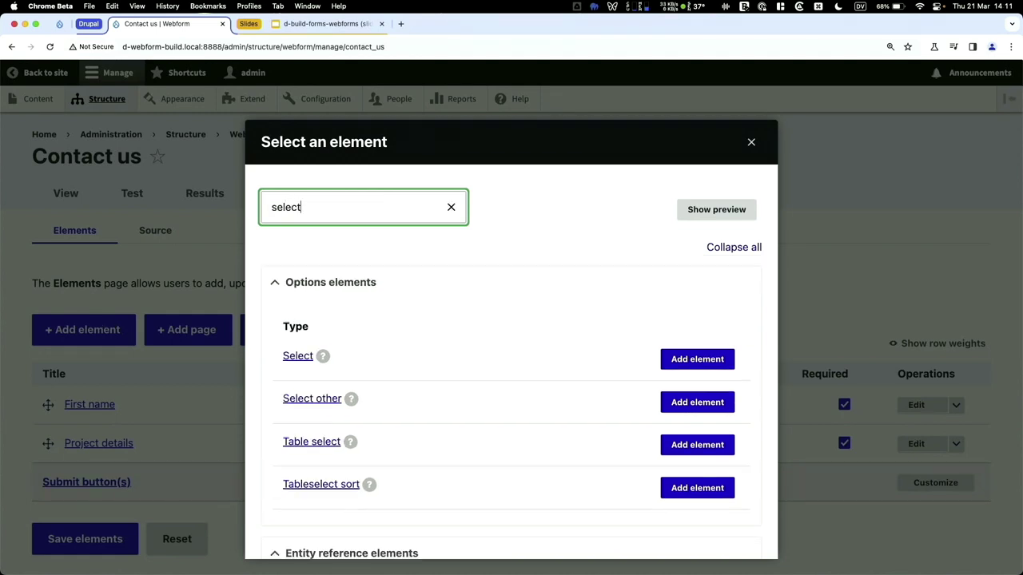
pyautogui.click(690, 369)
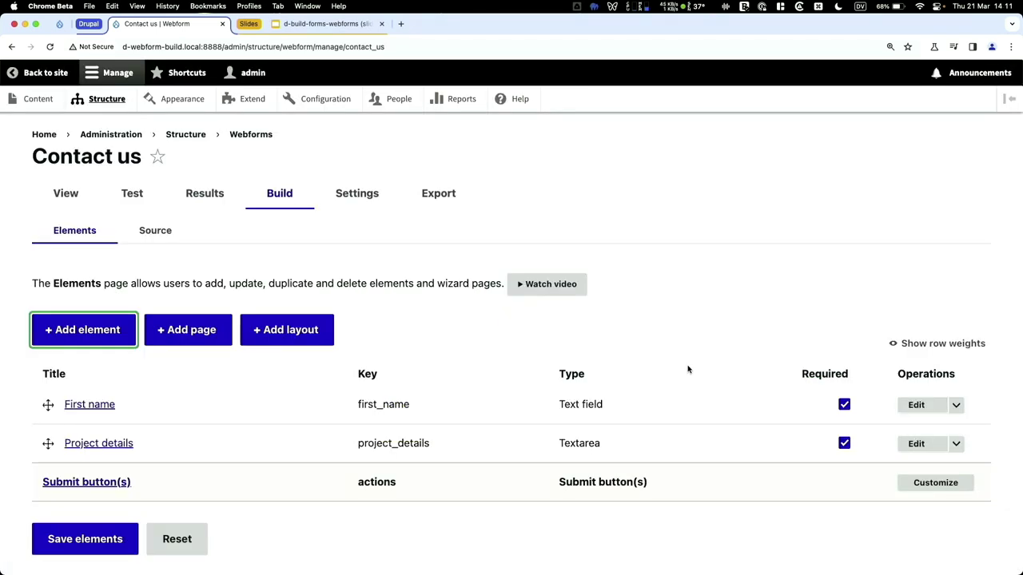
# - Start a new Select element for the webform with the title "Technology" and the key "technology"
pyautogui.press('Return')
pyautogui.write('sele')
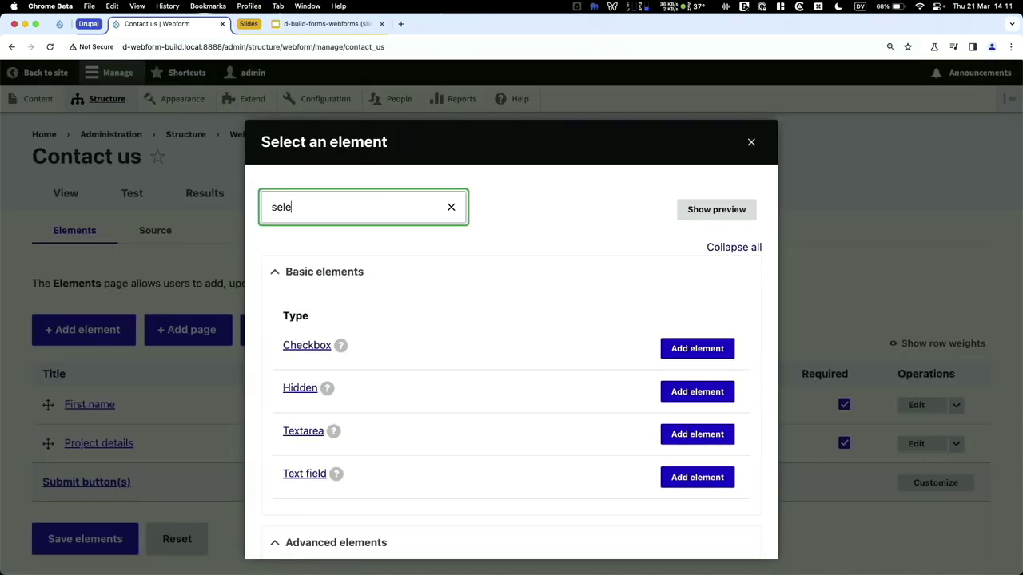
pyautogui.click(690, 358)
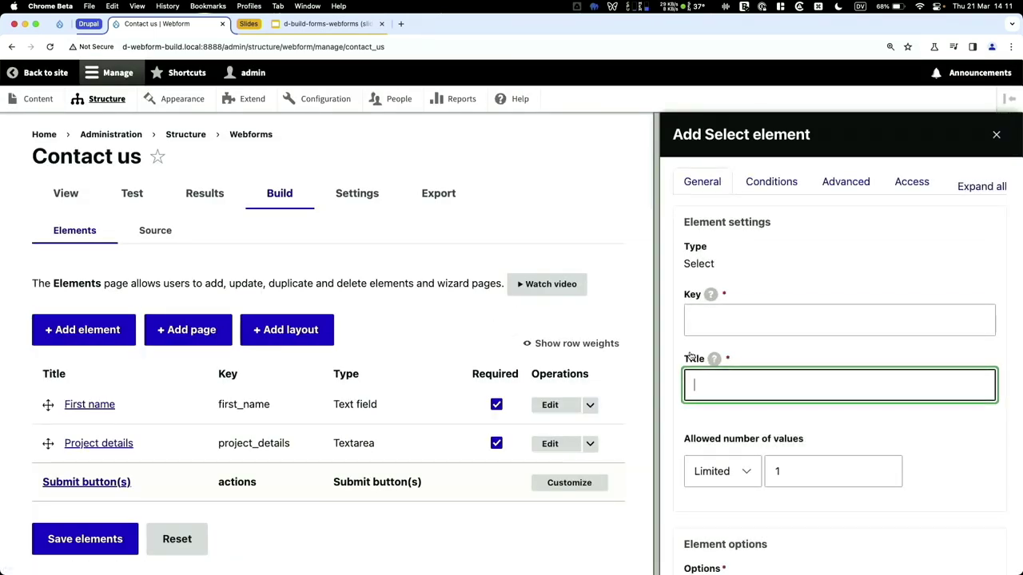
pyautogui.write('Technolo')
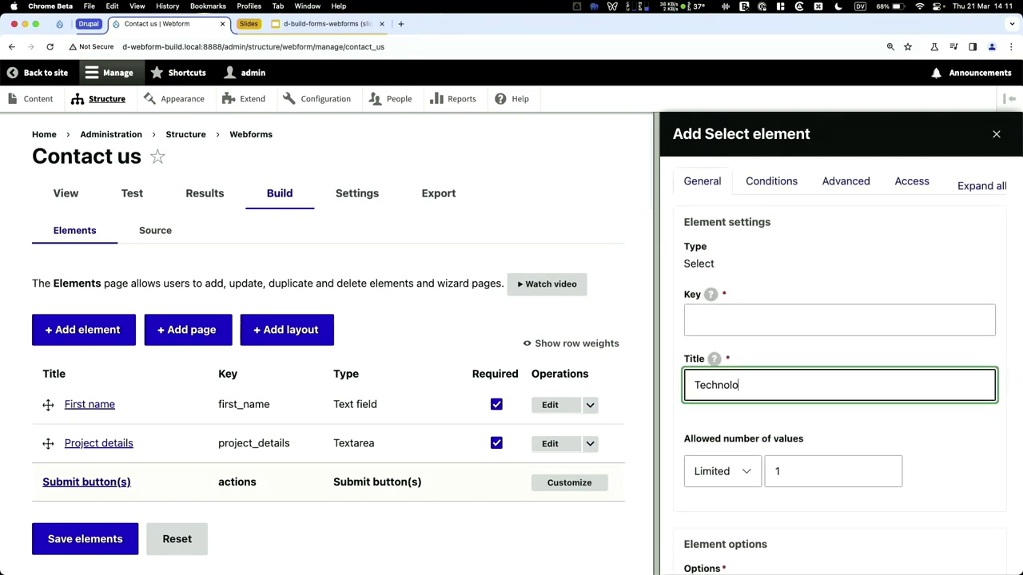
pyautogui.write('Technology')
pyautogui.click(717, 324)
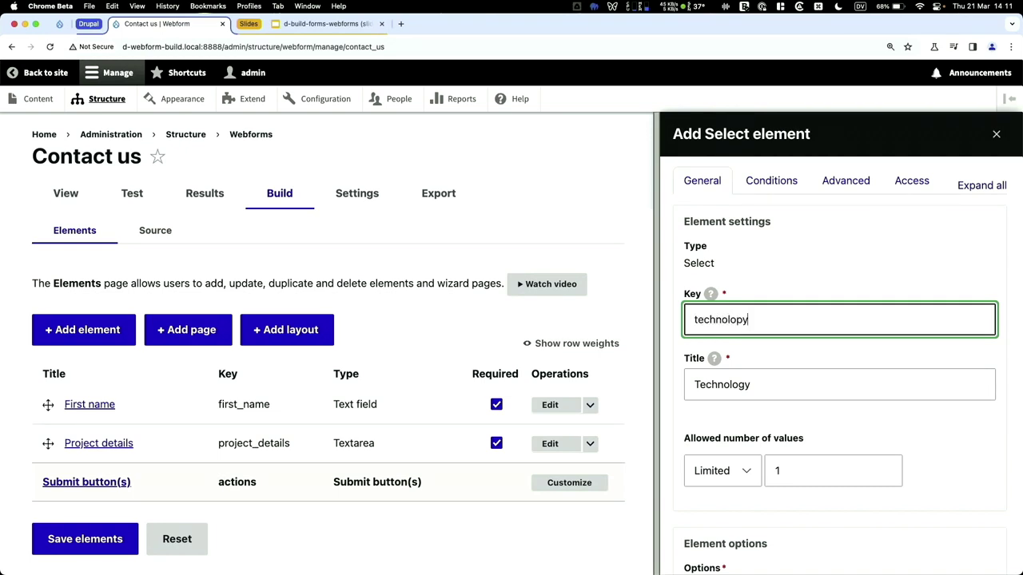
pyautogui.press('Tab')
# - Give the "Technology" element the custom options "Drupal" and "WordPress", then save the element and the webform's element list
pyautogui.scroll(-5, 759, 396)
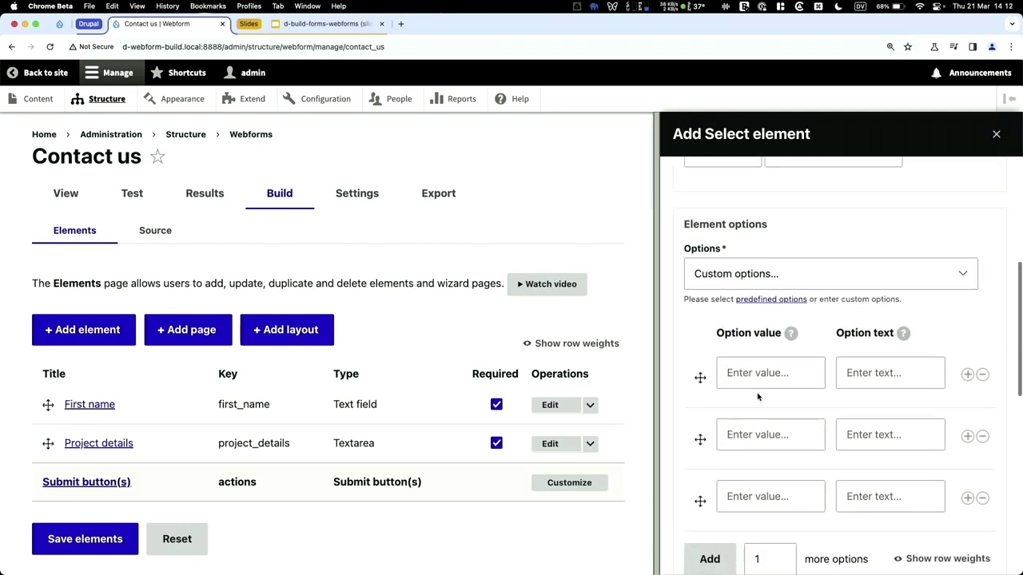
pyautogui.click(771, 362)
pyautogui.write('Drupal')
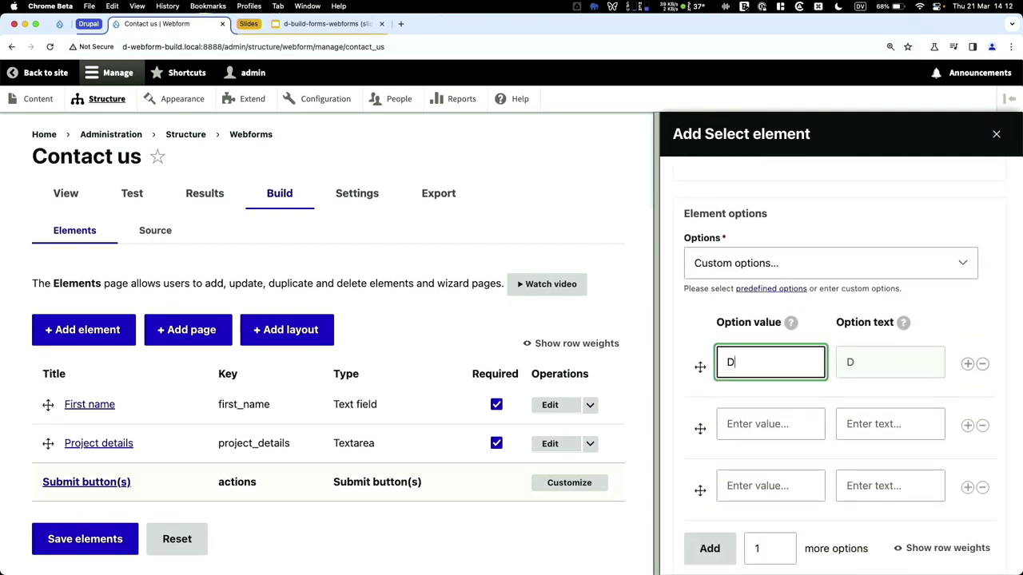
pyautogui.press('Tab')
pyautogui.press('Tab')
pyautogui.press('Tab')
pyautogui.press('Tab')
pyautogui.press('Tab')
pyautogui.write('Word')
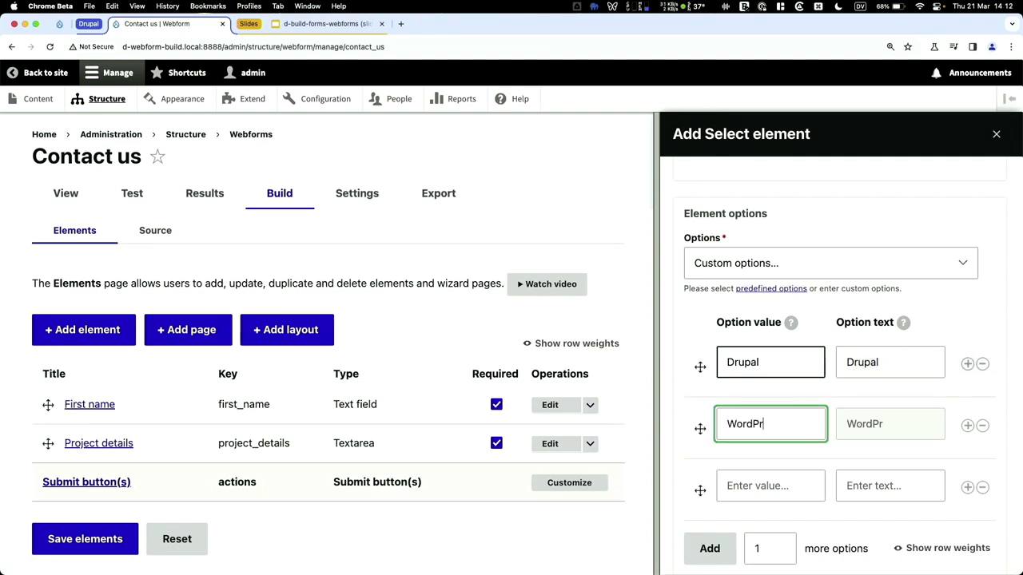
pyautogui.scroll(-10, 772, 368)
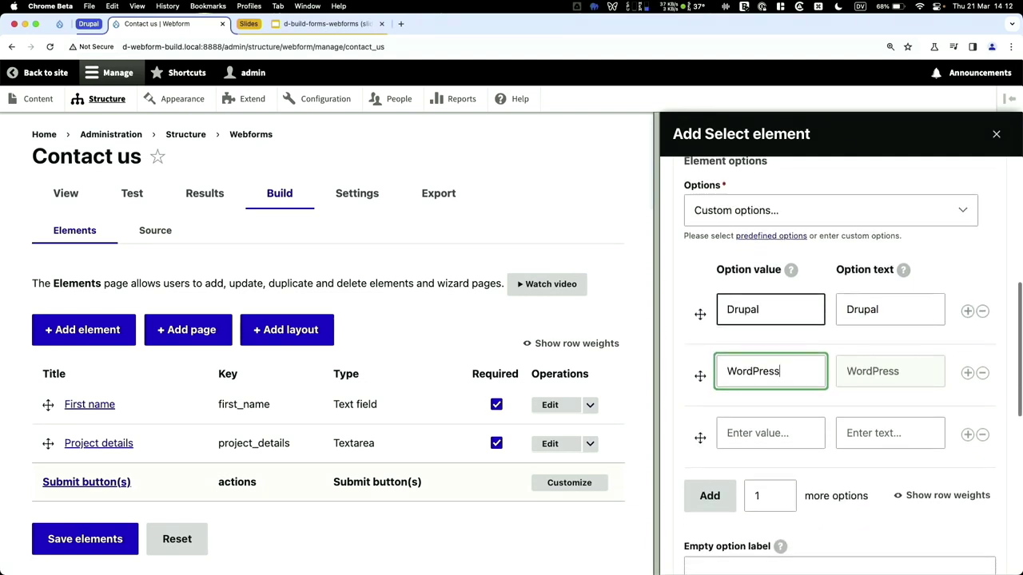
pyautogui.click(695, 543)
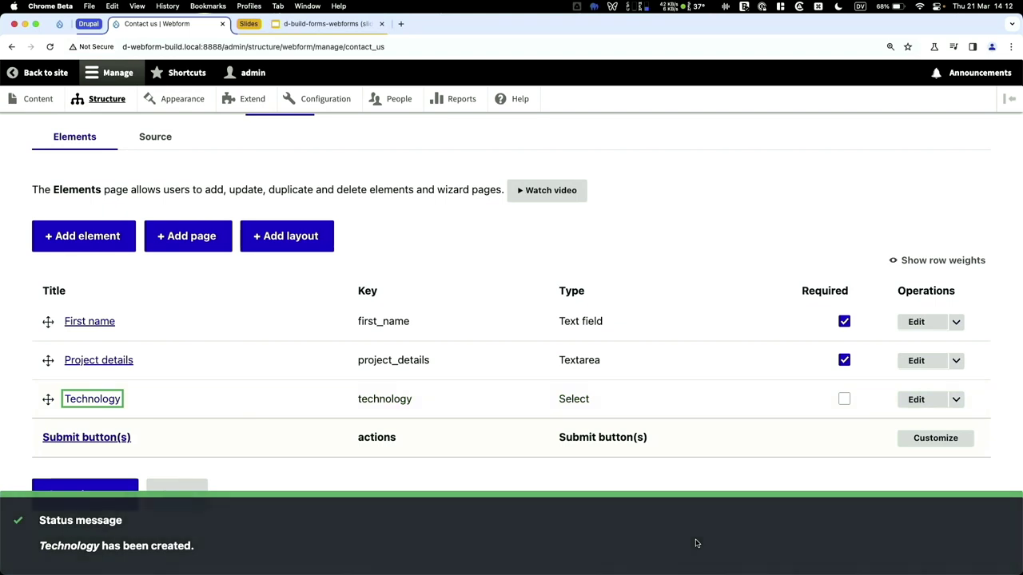
pyautogui.click(82, 497)
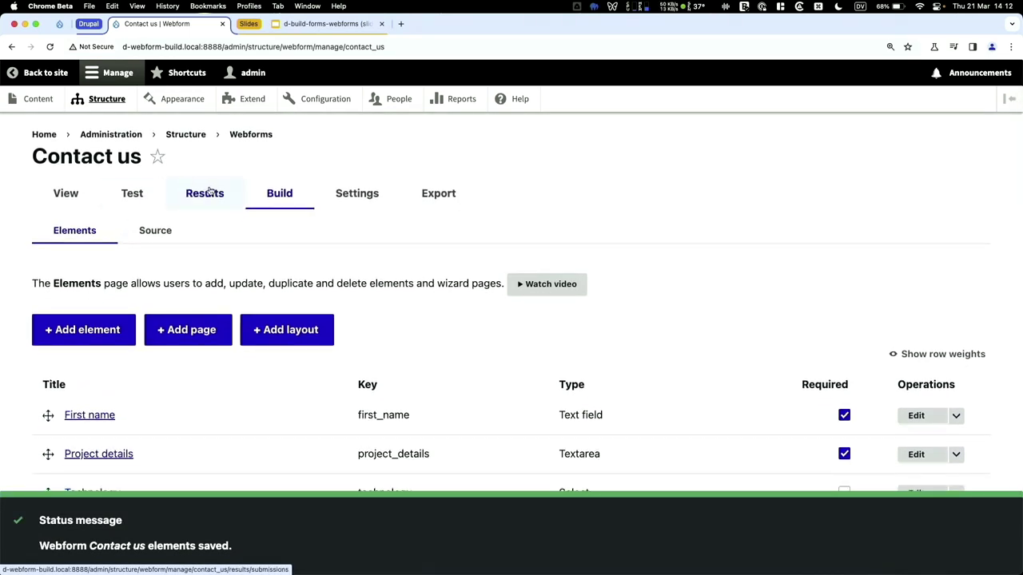
# - Examine the webform's prepopulated test version, including the Technology choices, and reload the test page
pyautogui.click(131, 198)
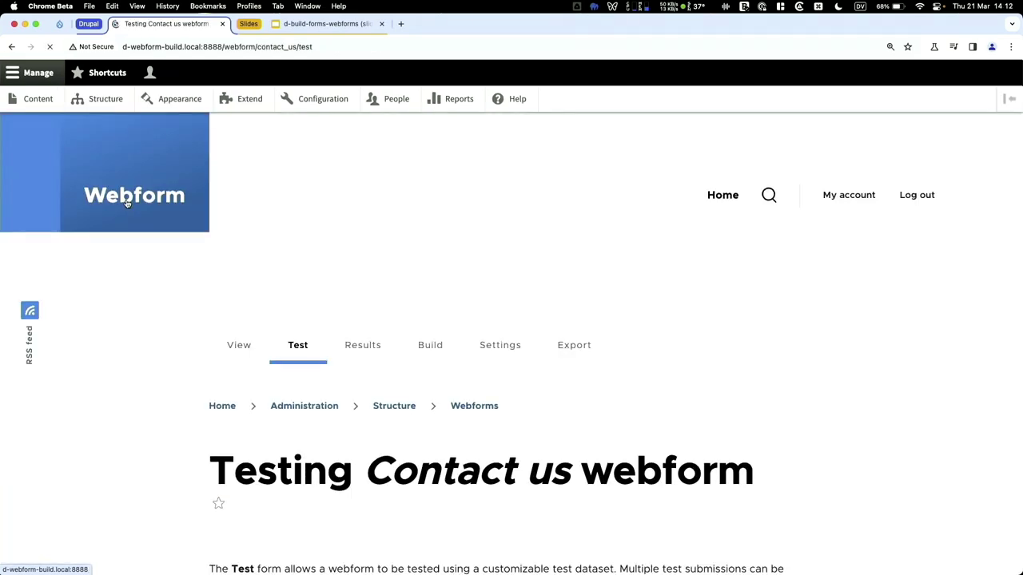
pyautogui.scroll(-4, 126, 203)
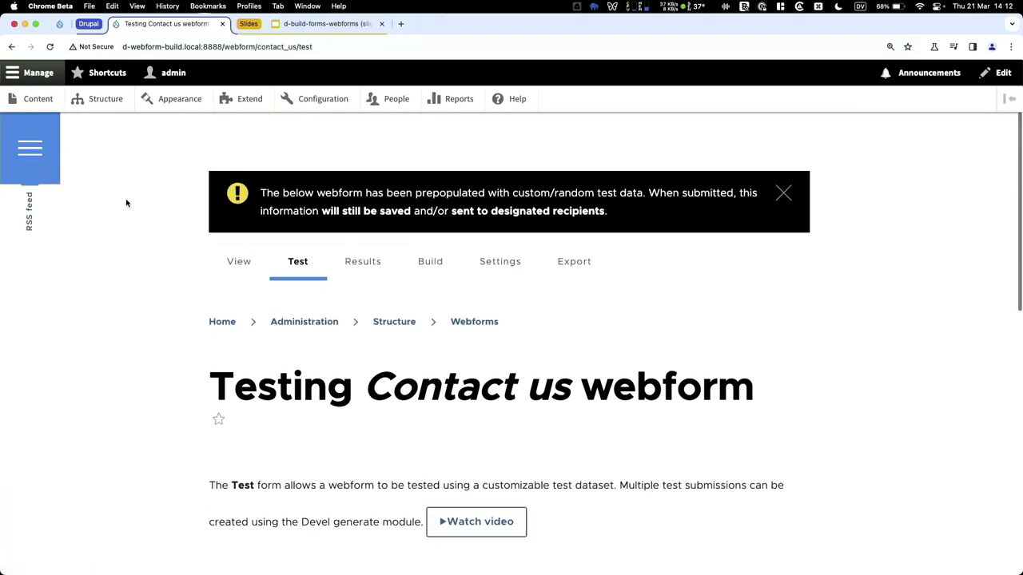
pyautogui.scroll(-3, 127, 203)
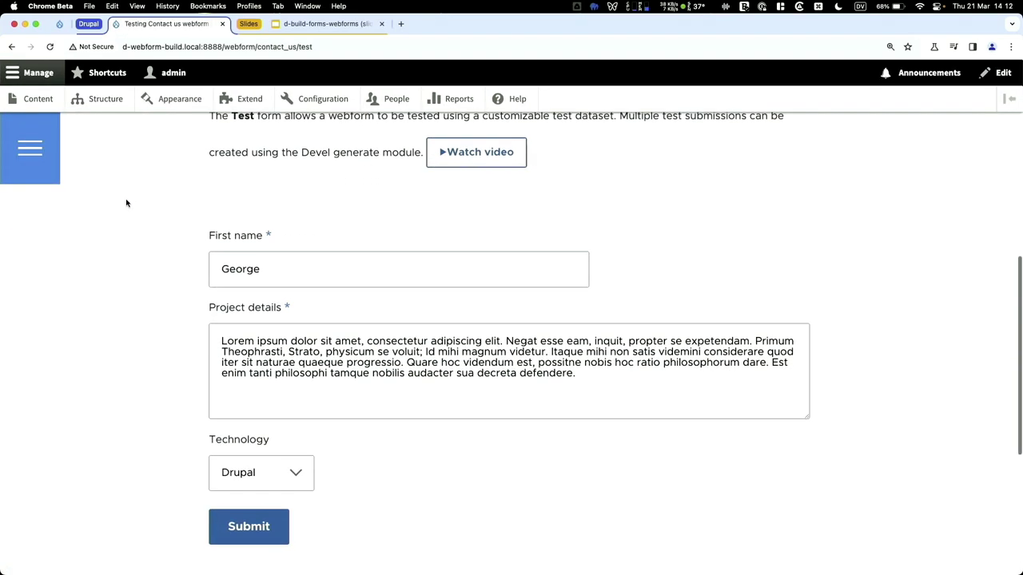
pyautogui.scroll(-1, 126, 203)
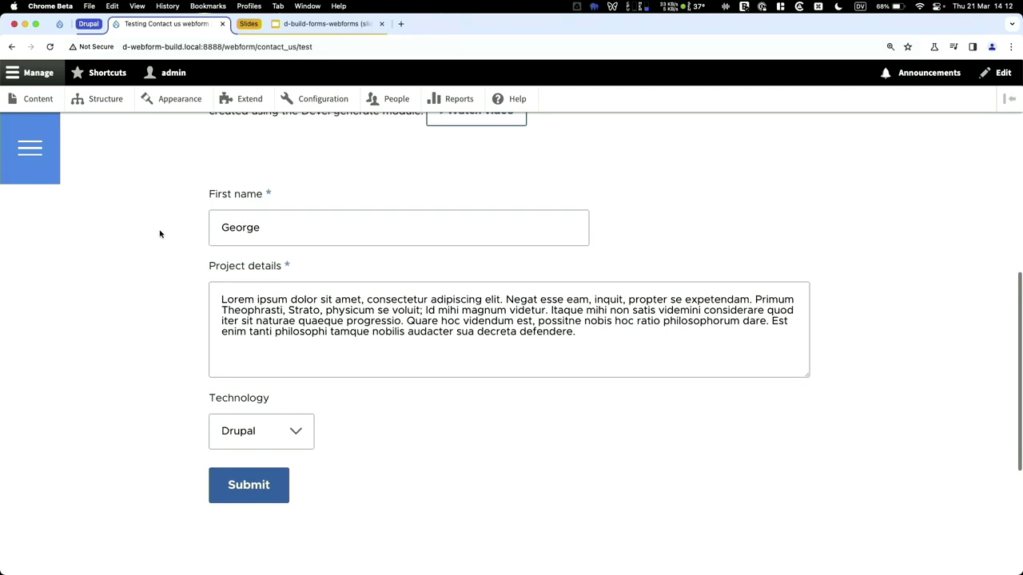
pyautogui.click(262, 431)
pyautogui.click(262, 432)
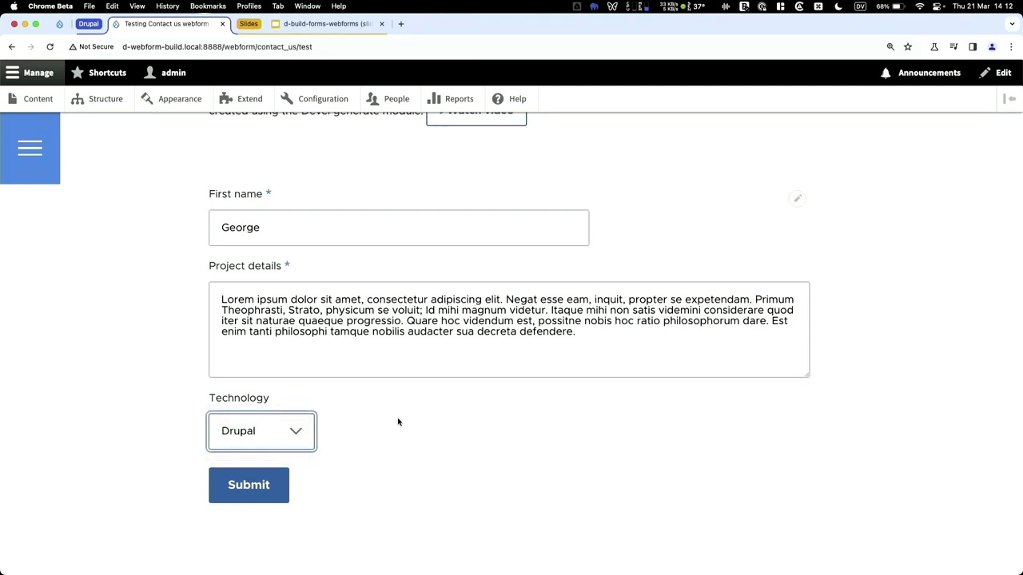
pyautogui.press('super+r')
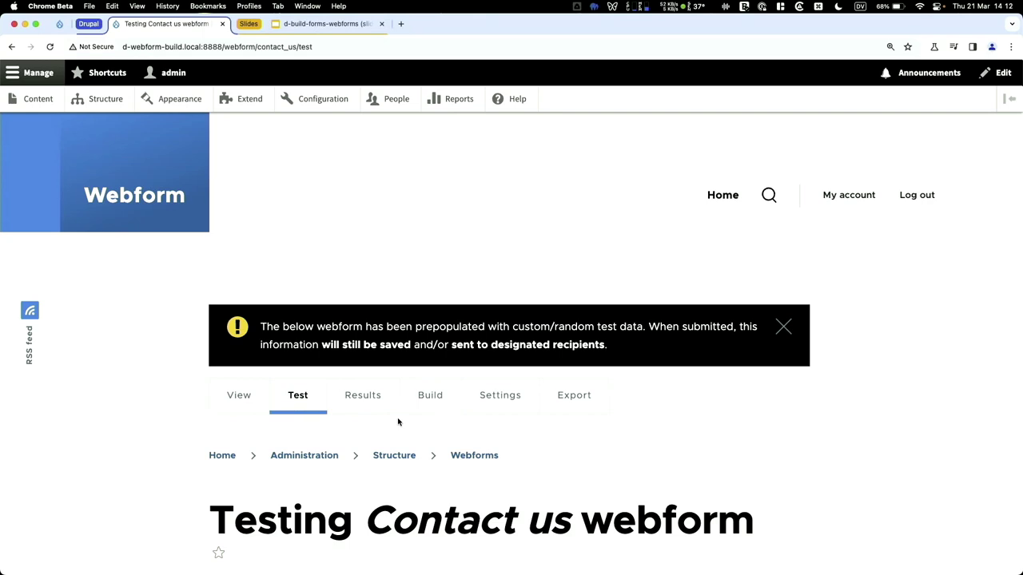
# - Start a new Select other element for the "Contact us" webform and title it "Hosting"
pyautogui.click(424, 396)
pyautogui.scroll(-2, 422, 404)
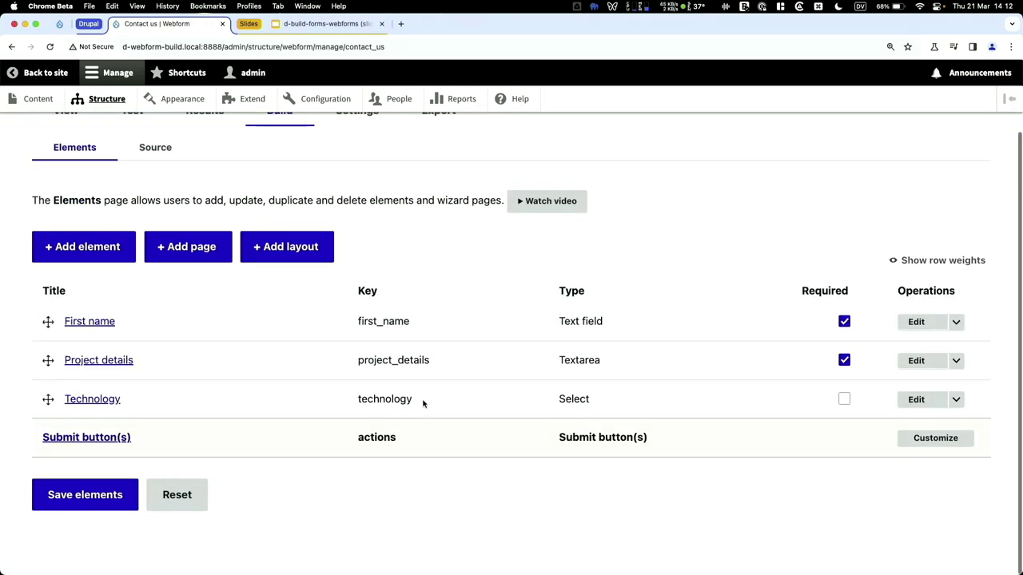
pyautogui.click(83, 243)
pyautogui.write('select')
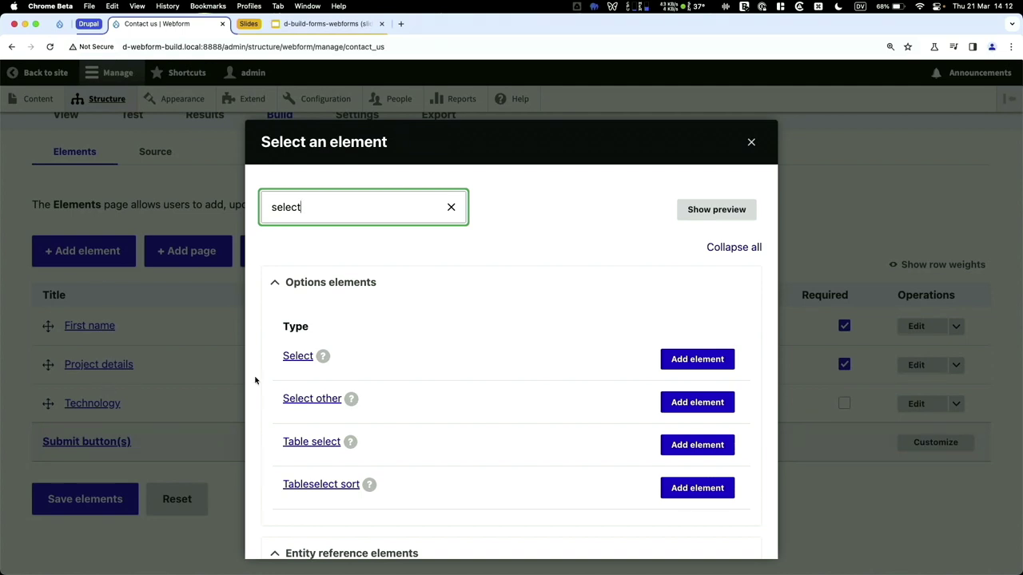
pyautogui.click(717, 404)
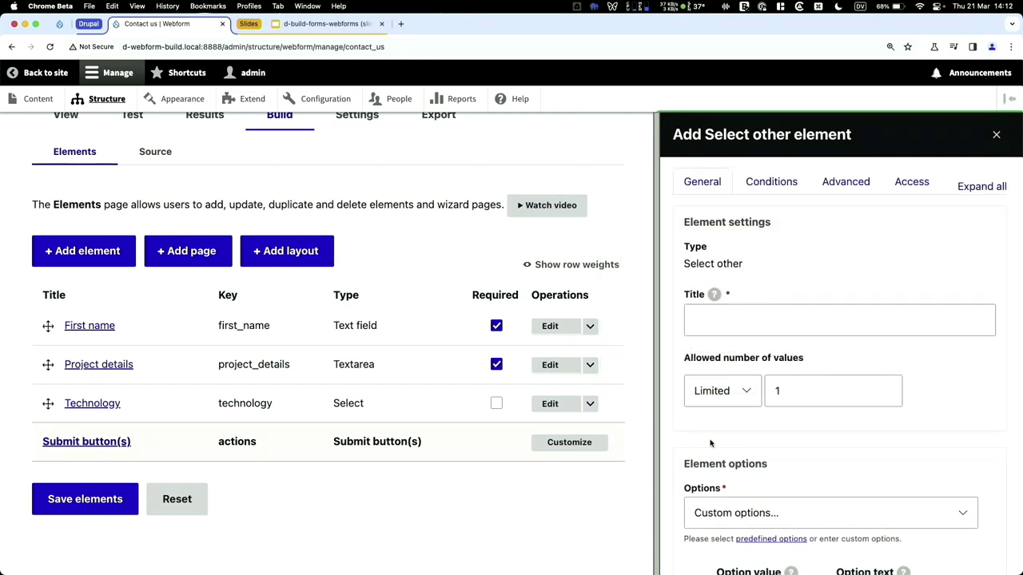
pyautogui.click(744, 326)
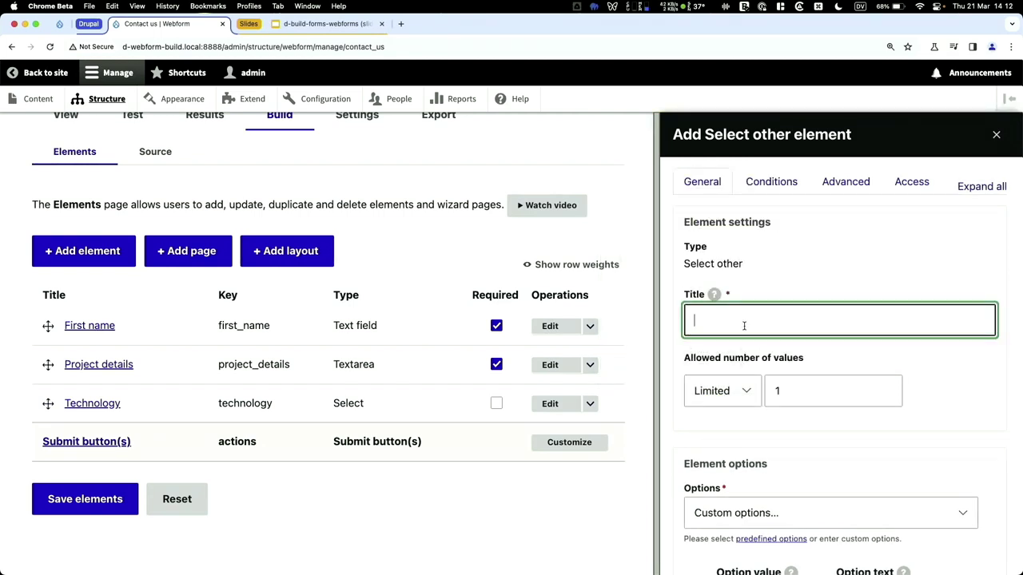
pyautogui.write('Hosting')
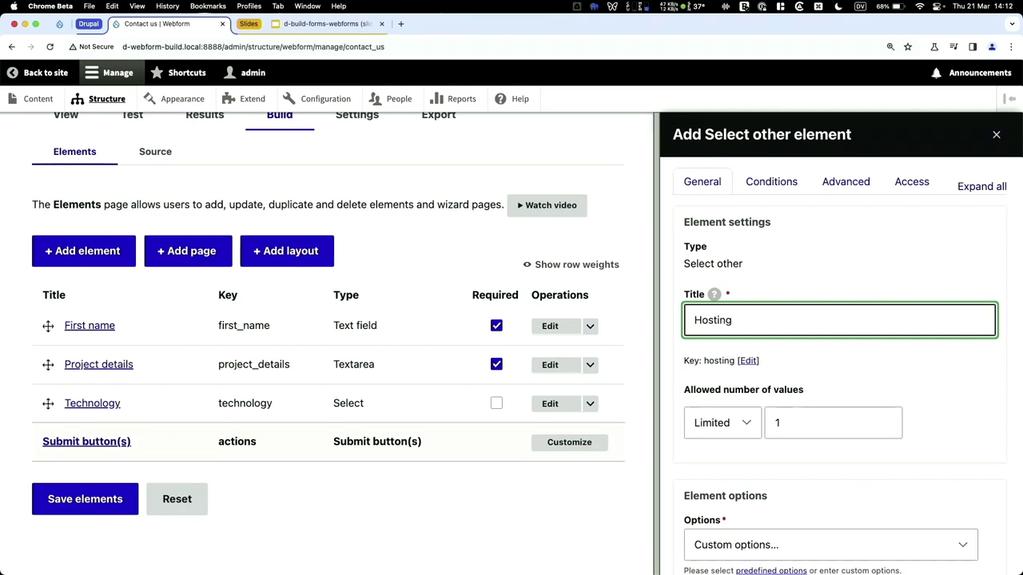
# - Enter "AWS" and "Google cloud" as the first two custom options of the "Hosting" element
pyautogui.scroll(-5, 778, 386)
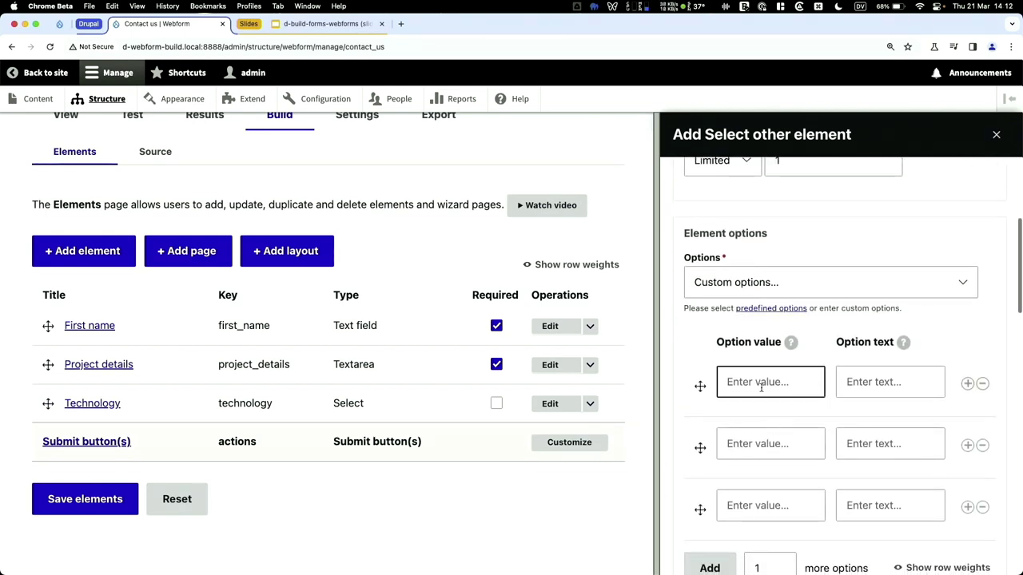
pyautogui.click(778, 383)
pyautogui.write('AWS')
pyautogui.click(967, 383)
pyautogui.write('G')
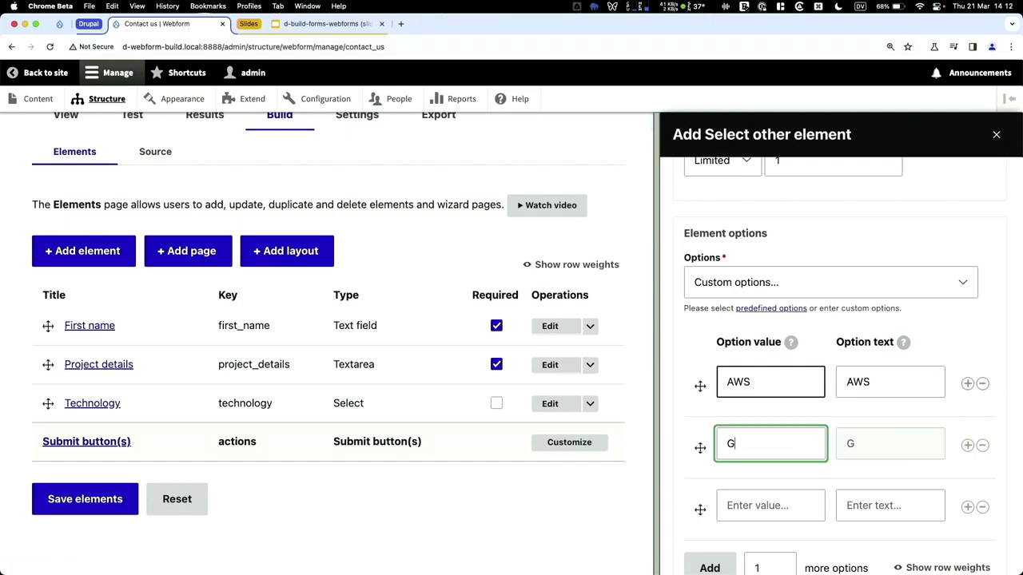
pyautogui.write('oogle cloud')
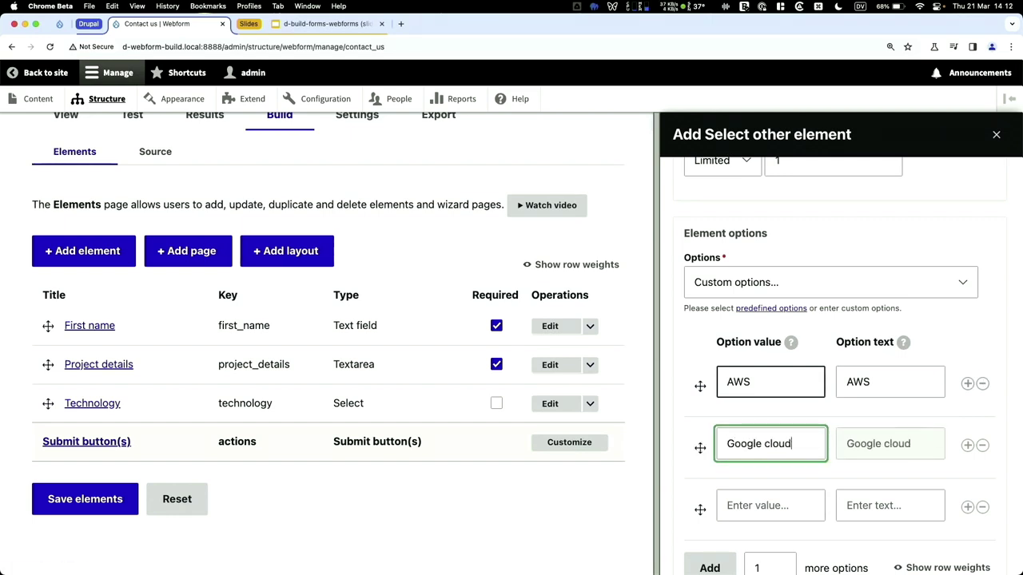
# - Save the new "Hosting" element and open the prepopulated test version of the "Contact us" webform at its Hosting field
pyautogui.scroll(-20, 706, 527)
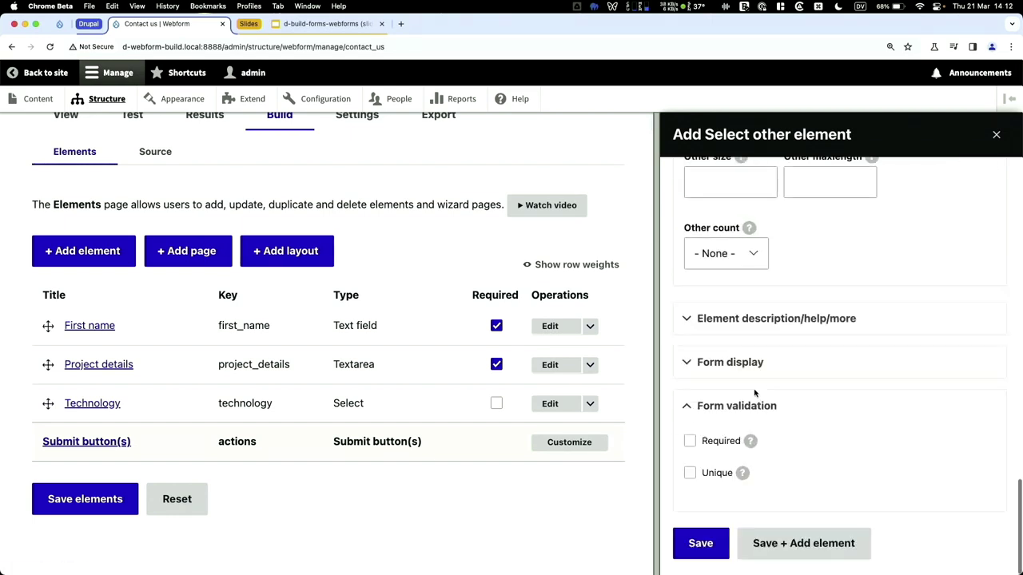
pyautogui.click(702, 541)
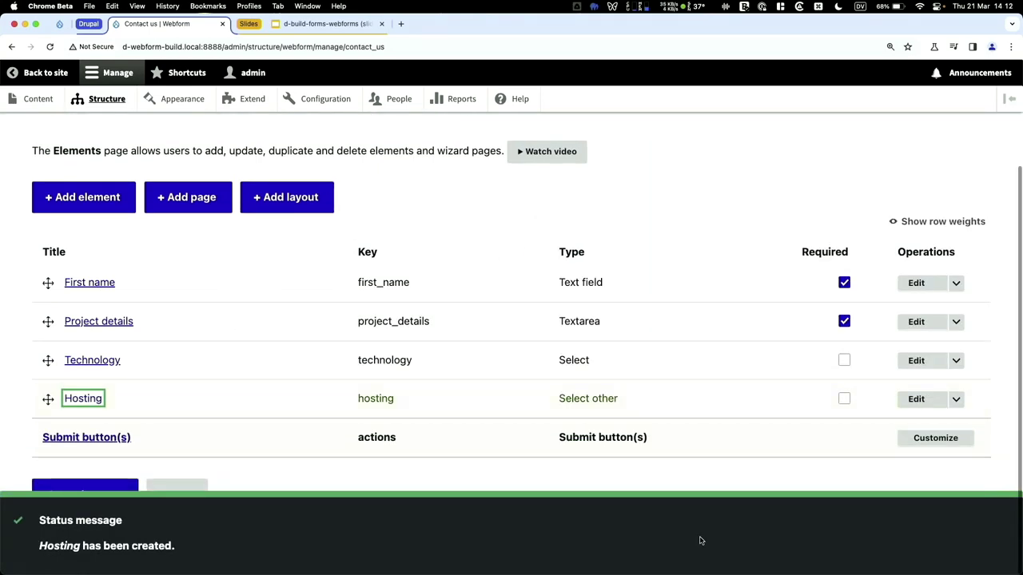
pyautogui.scroll(3, 160, 141)
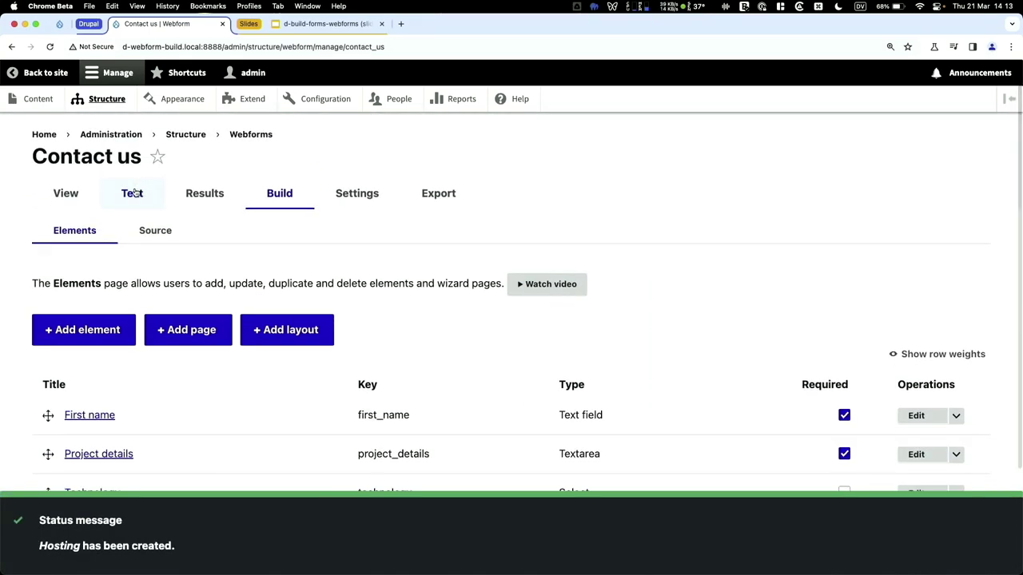
pyautogui.click(133, 192)
pyautogui.scroll(-6, 135, 191)
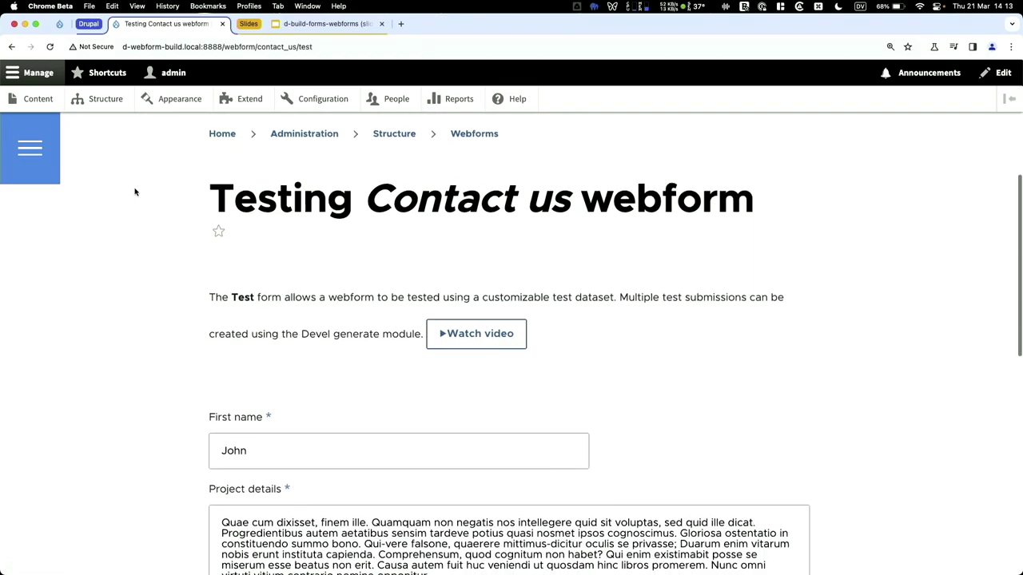
pyautogui.scroll(-3, 135, 192)
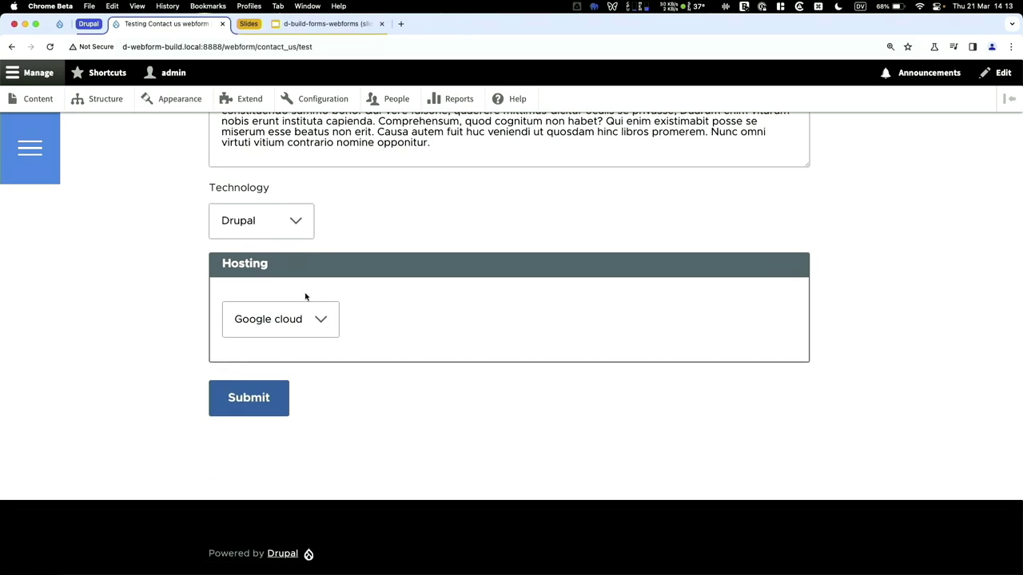
# - Try out the Hosting field's choices on the test form, switching between "AWS" and "Other..."
pyautogui.click(304, 319)
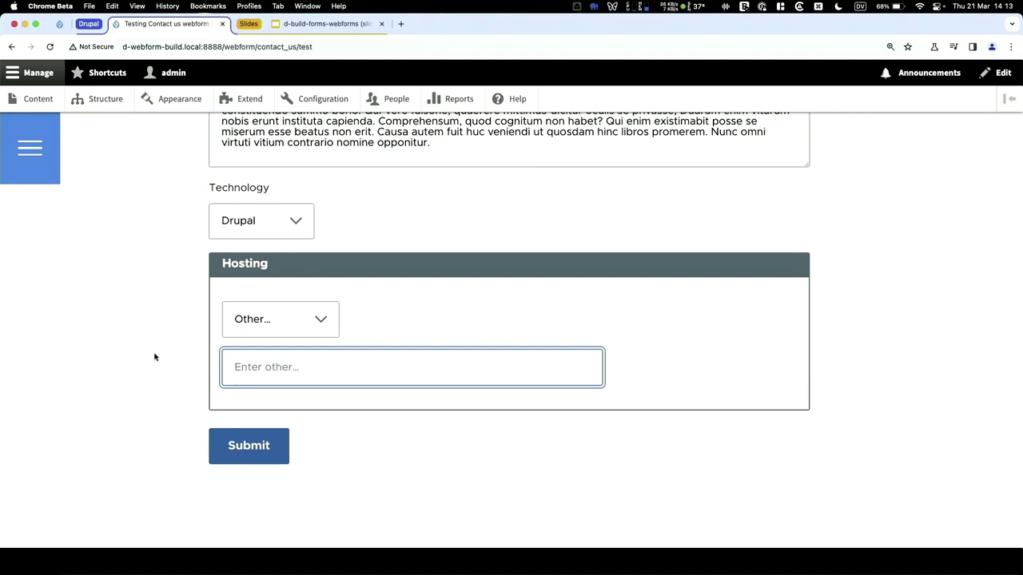
pyautogui.click(239, 330)
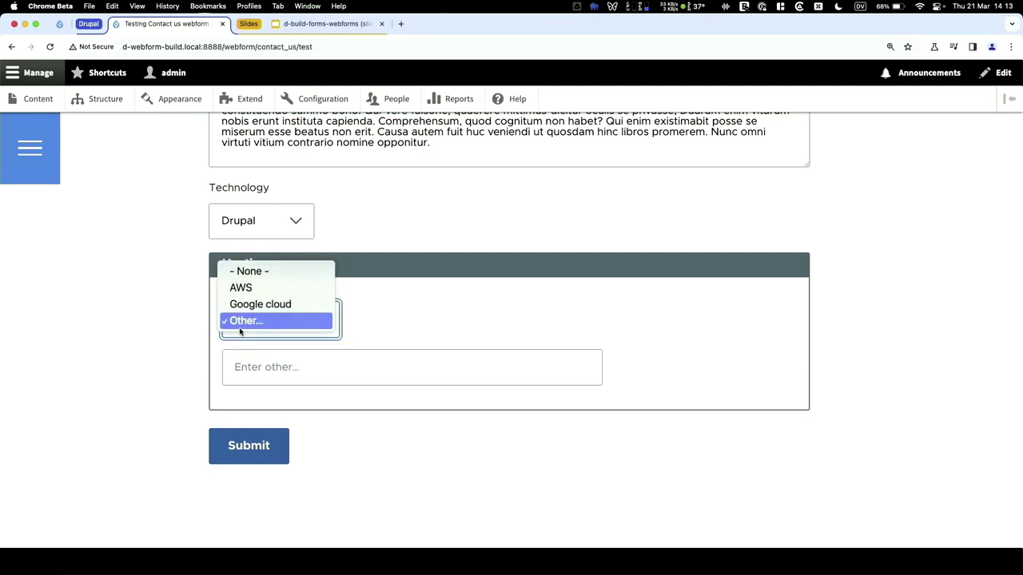
pyautogui.click(254, 290)
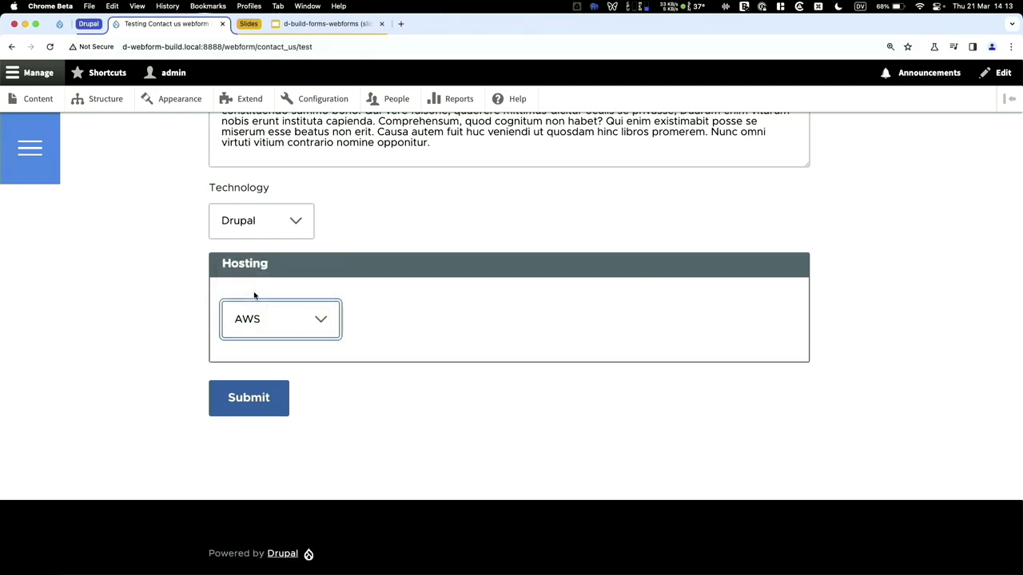
pyautogui.click(255, 317)
pyautogui.click(248, 352)
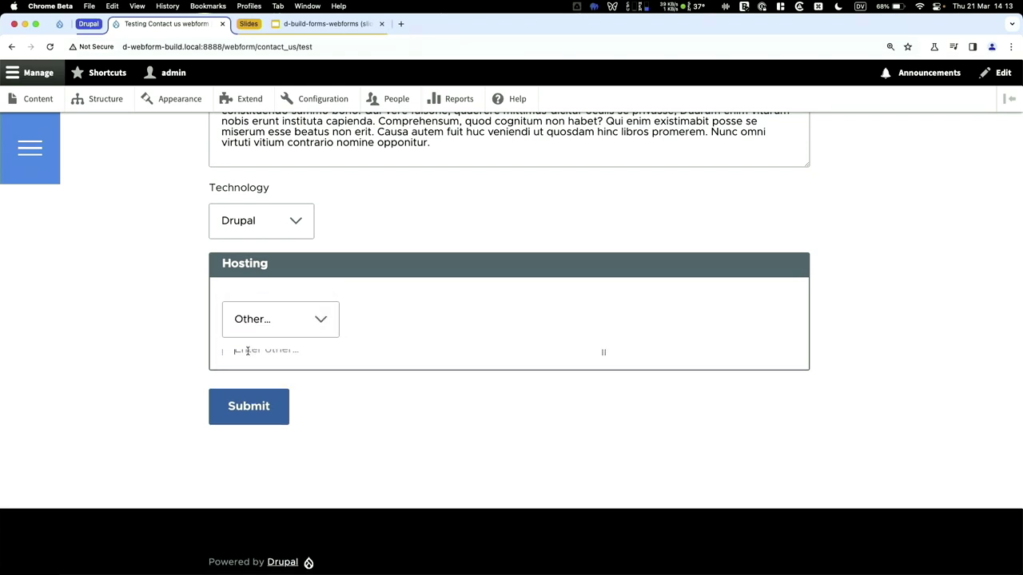
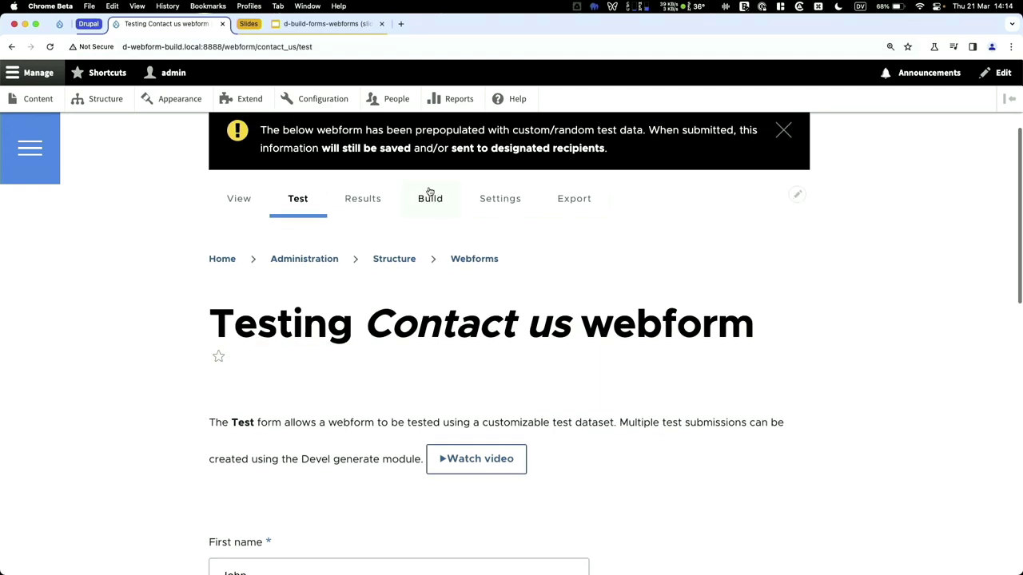
# - Start a new Text field element for the "Contact us" webform and title it "Last name"
pyautogui.click(429, 197)
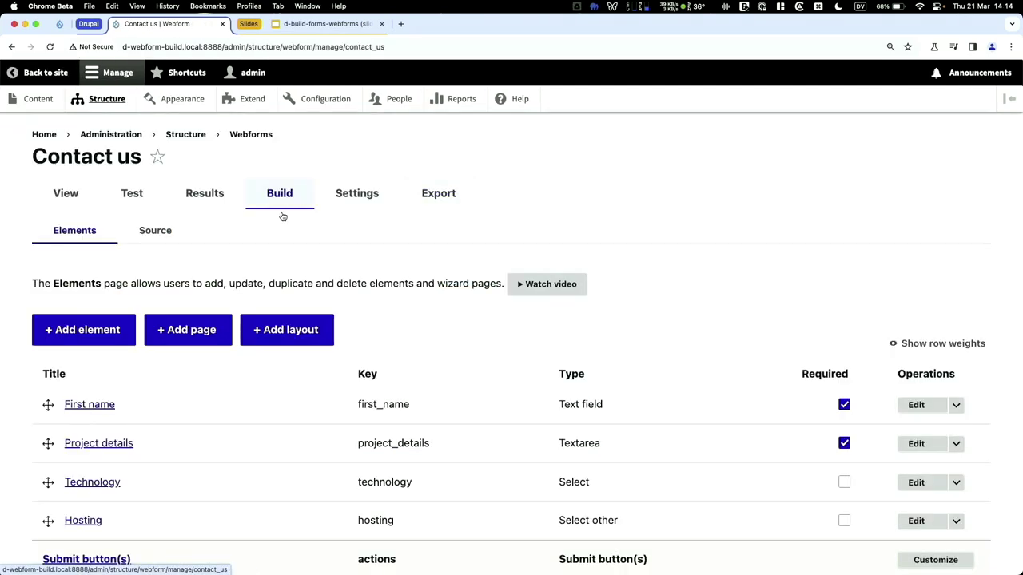
pyautogui.click(80, 328)
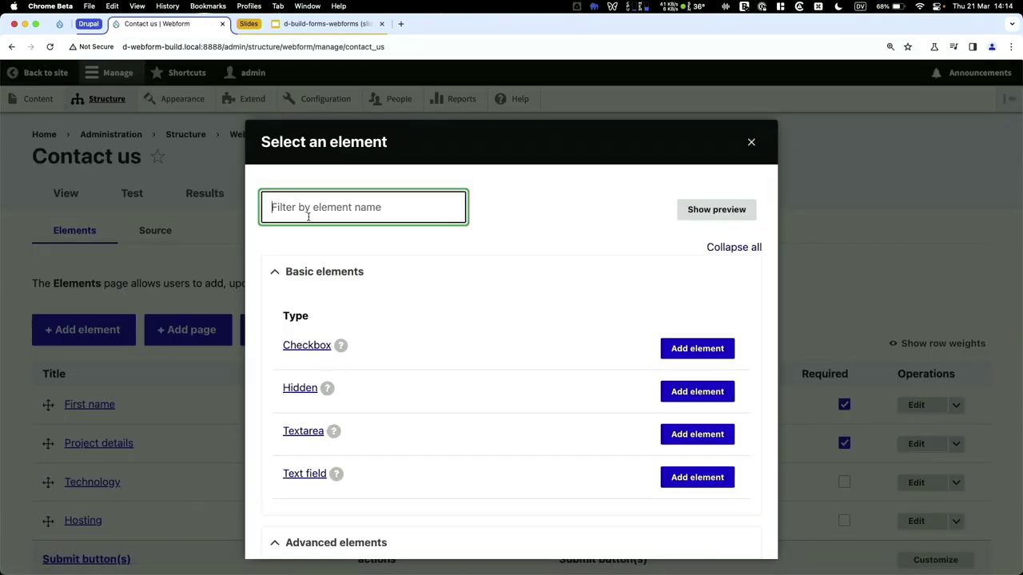
pyautogui.click(697, 477)
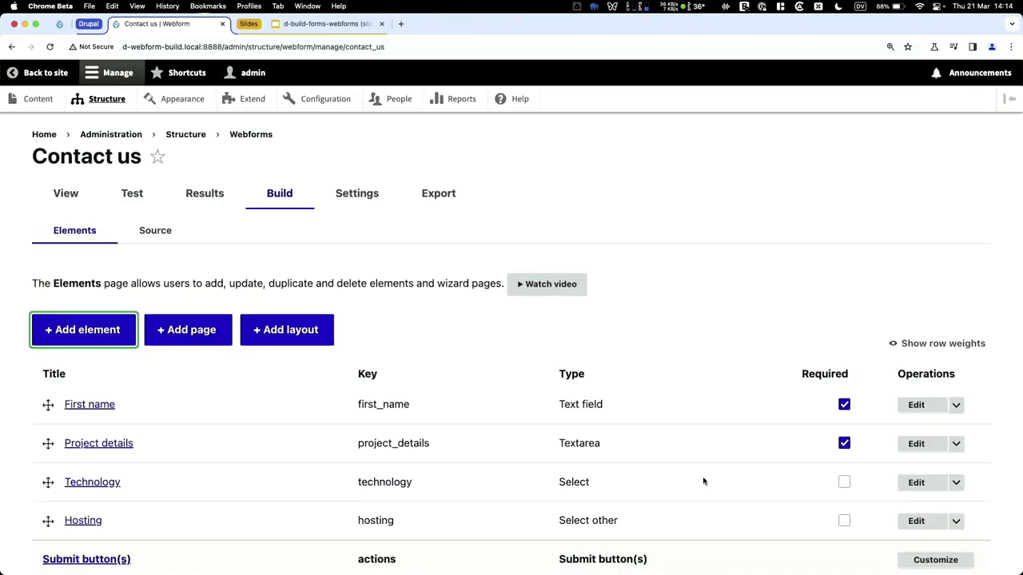
pyautogui.write('Fa')
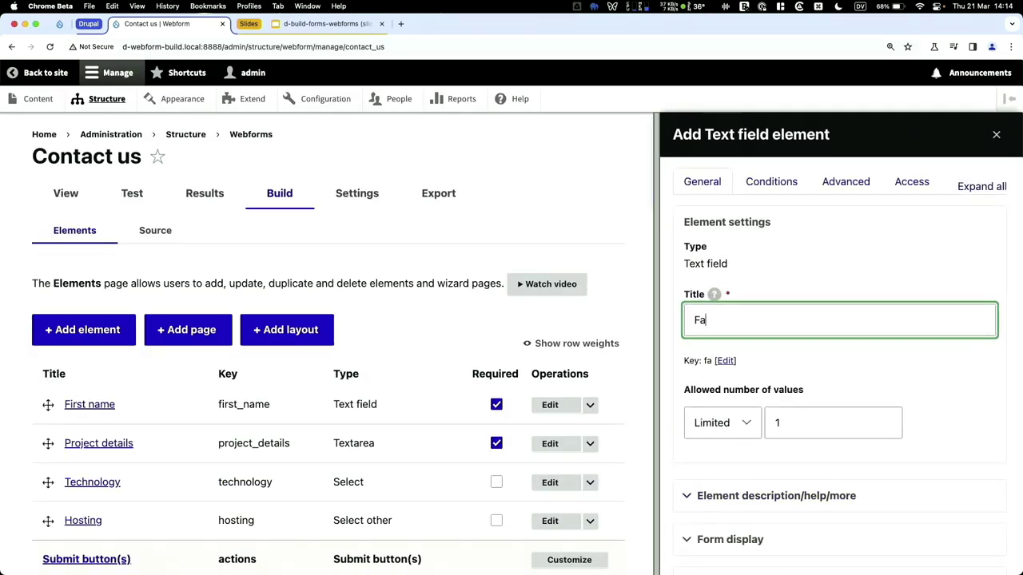
pyautogui.press('BackSpace')
pyautogui.press('BackSpace')
pyautogui.write('Last name')
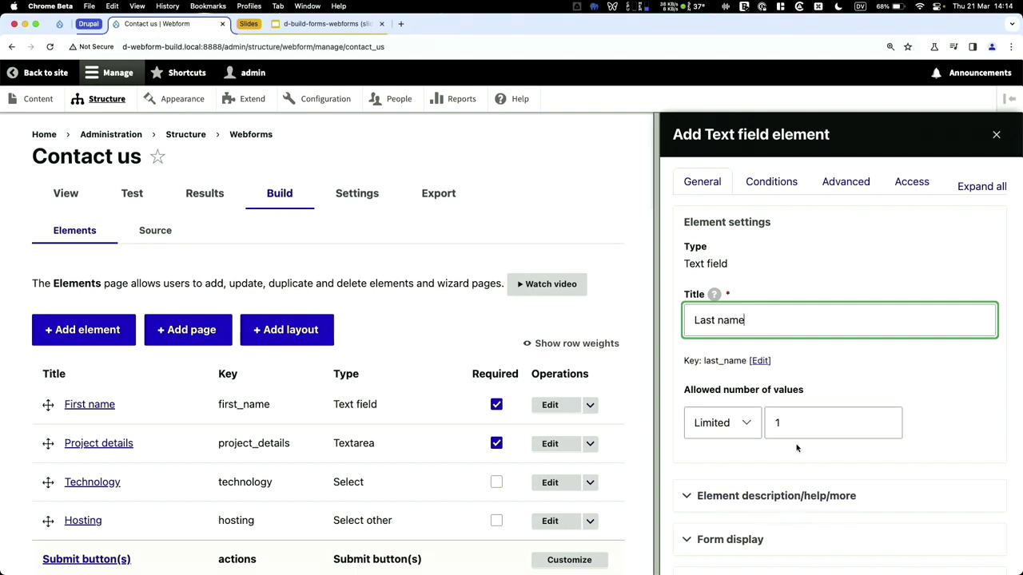
# - Make the "Last name" element required and save it
pyautogui.scroll(-5, 799, 449)
pyautogui.click(689, 354)
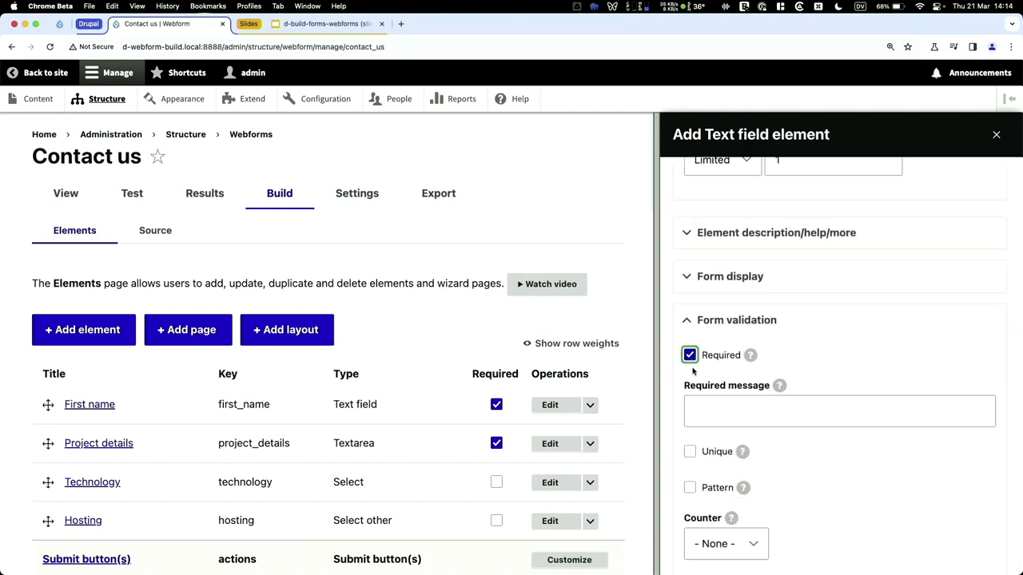
pyautogui.scroll(-2, 719, 495)
pyautogui.click(689, 553)
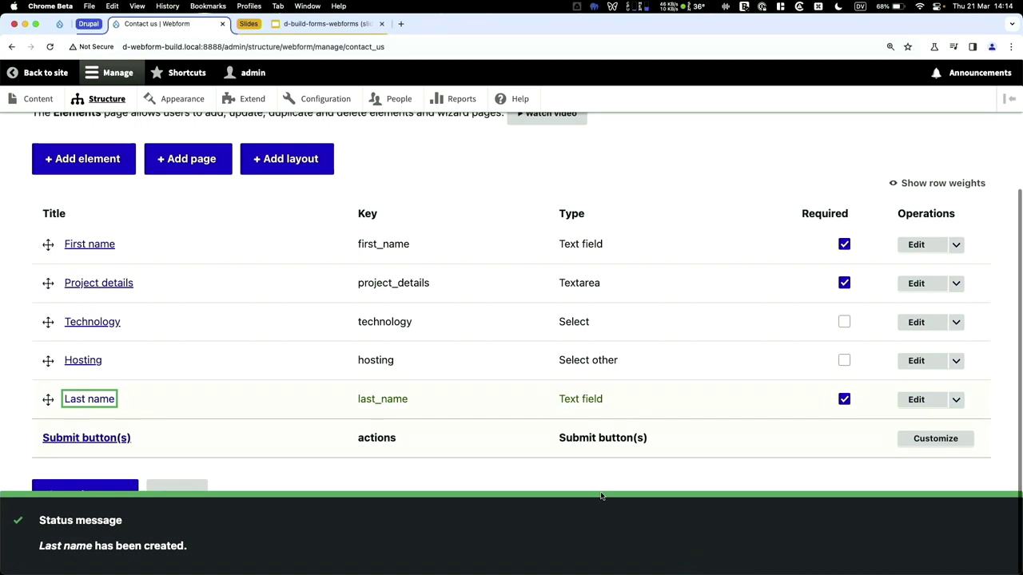
# - Add a Flexbox layout with the key "flexbox" and place it first in the element list
pyautogui.click(297, 164)
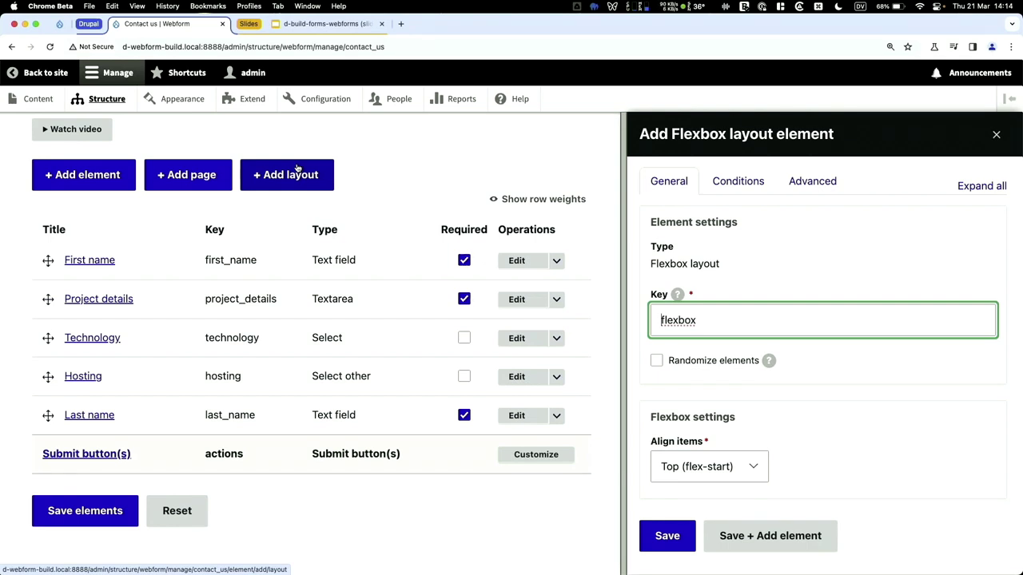
pyautogui.click(663, 534)
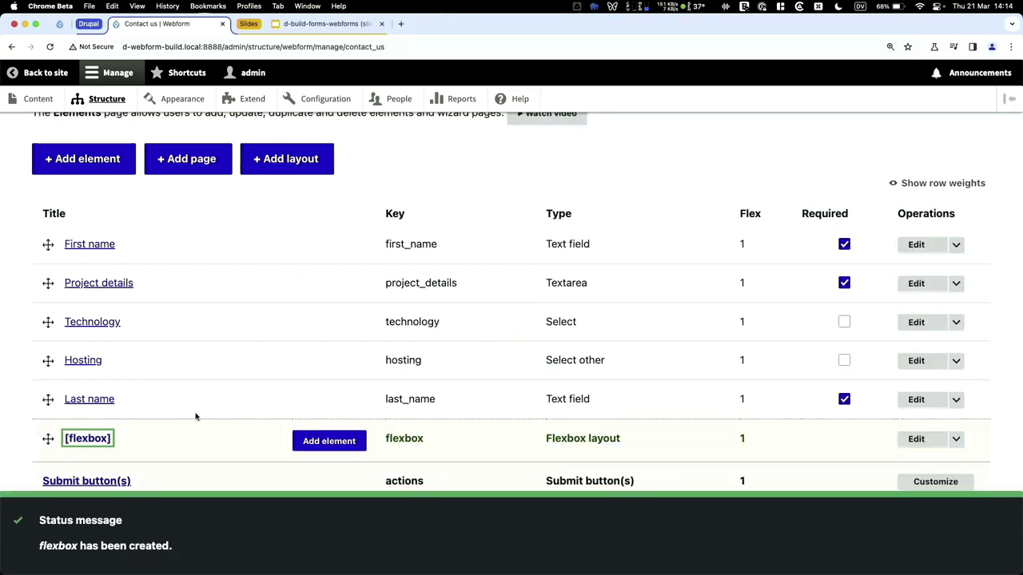
pyautogui.moveTo(48, 439); pyautogui.dragTo(48, 246)
# - Nest "First name" and "Last name" inside the flexbox layout in that order and save the webform's elements
pyautogui.moveTo(48, 356); pyautogui.dragTo(64, 356)
pyautogui.moveTo(48, 512); pyautogui.dragTo(65, 397)
pyautogui.scroll(-2, 69, 397)
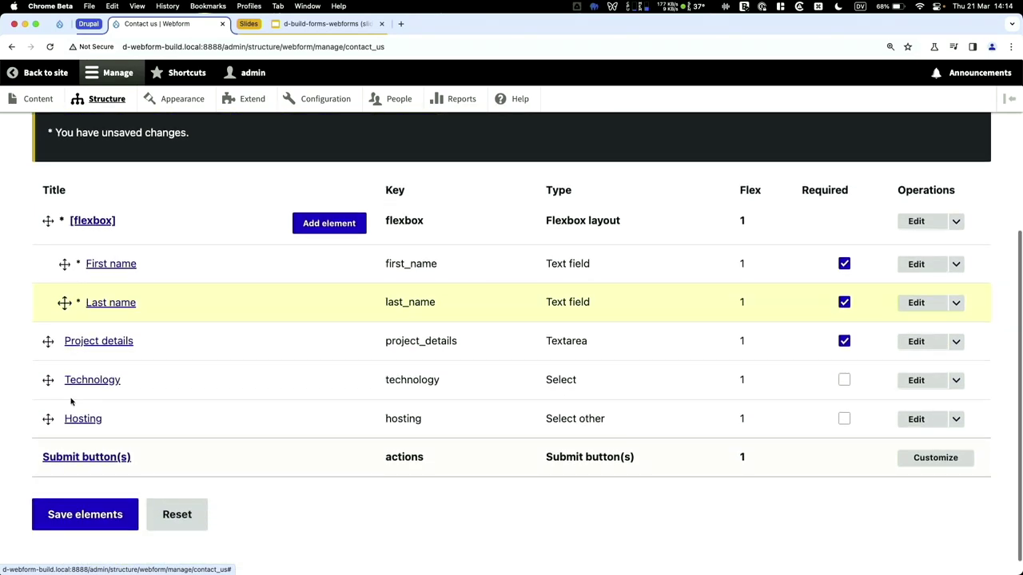
pyautogui.click(74, 514)
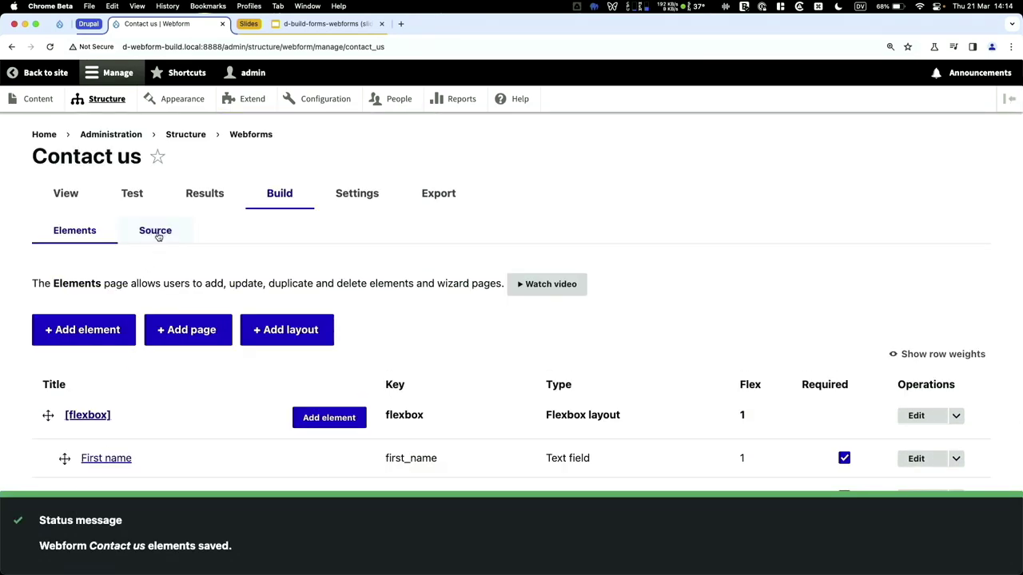
# - Examine how the First name and Last name fields are laid out in the webform's test version
pyautogui.click(132, 194)
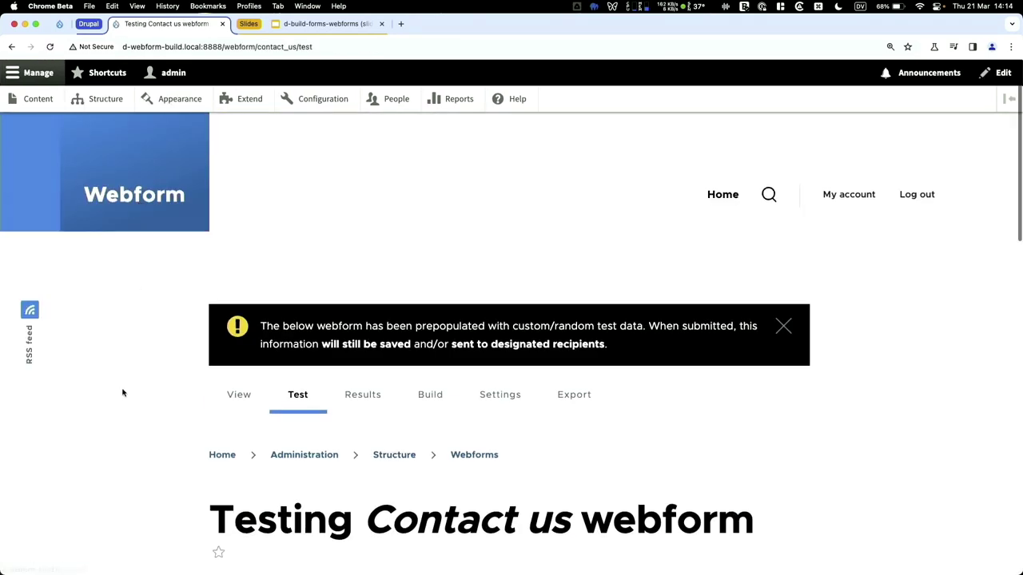
pyautogui.scroll(-8, 123, 391)
pyautogui.scroll(-1, 123, 392)
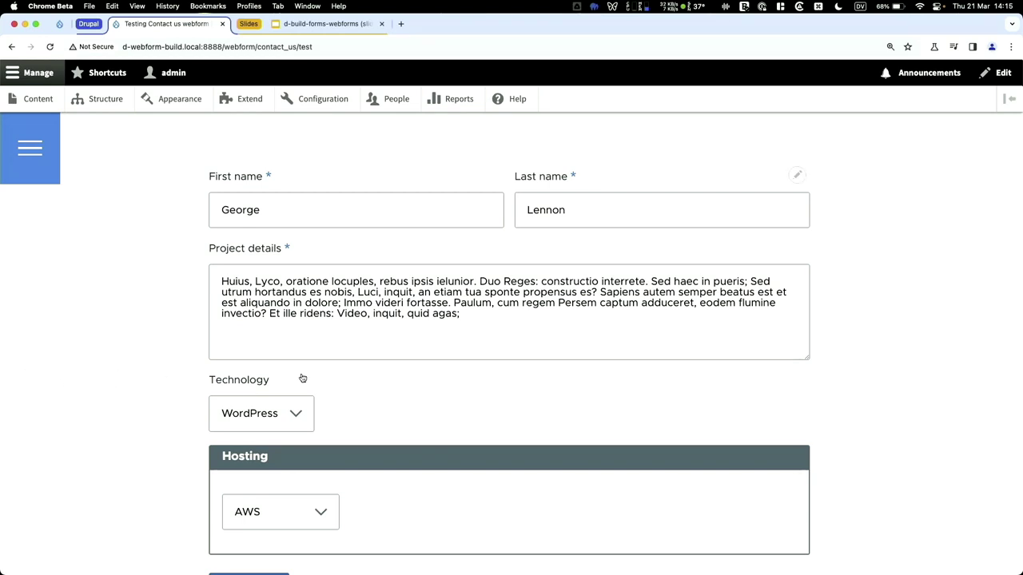
# - Return to the webform's element list, start a new Select element and title it "Industry"
pyautogui.scroll(5, 303, 378)
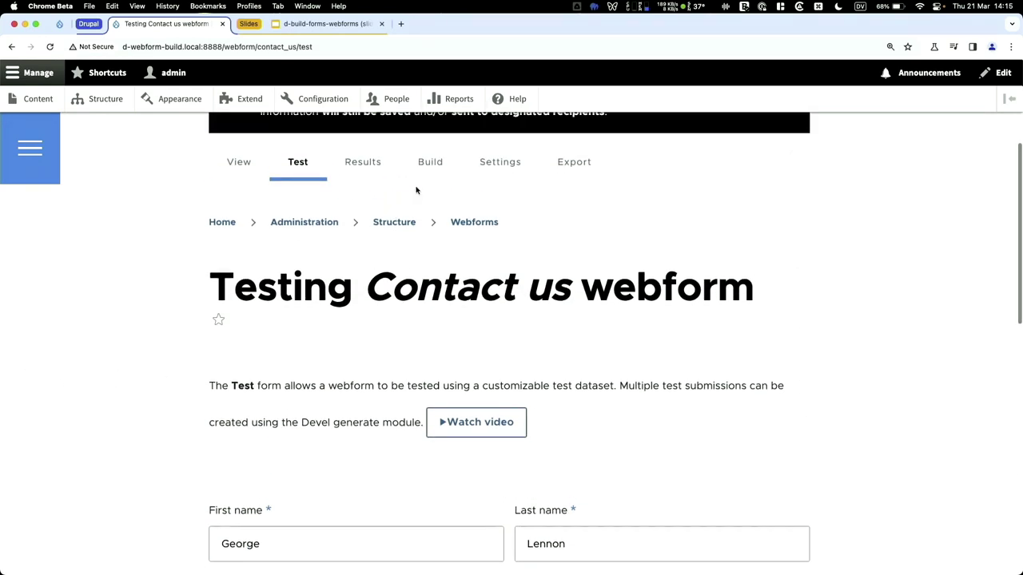
pyautogui.click(429, 168)
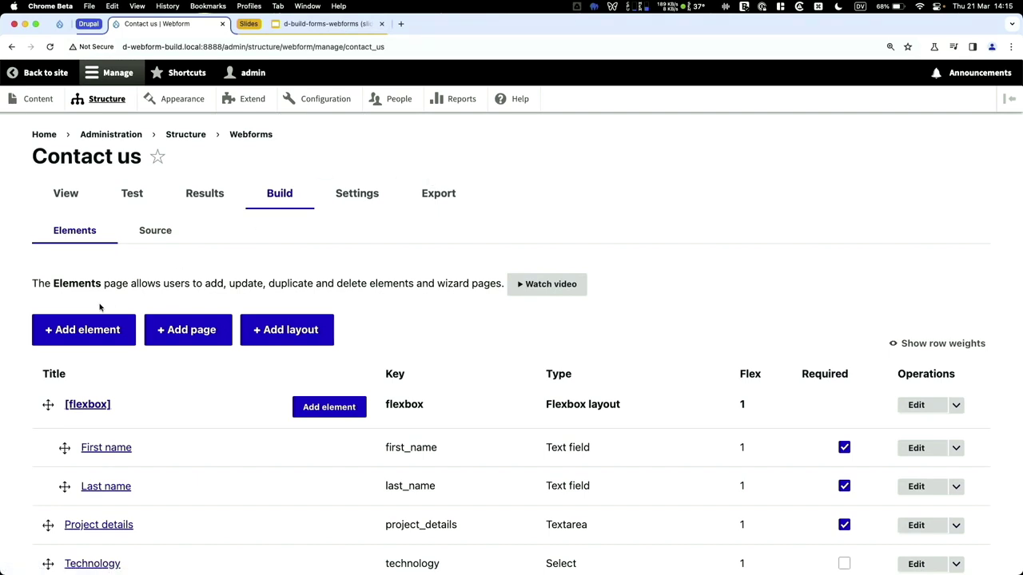
pyautogui.click(107, 327)
pyautogui.write('s')
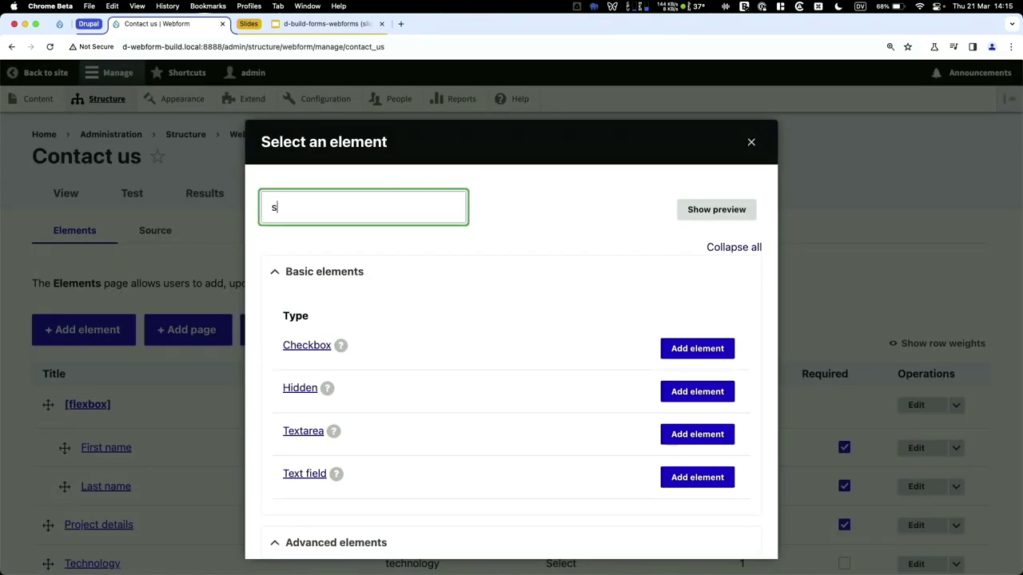
pyautogui.write('elect')
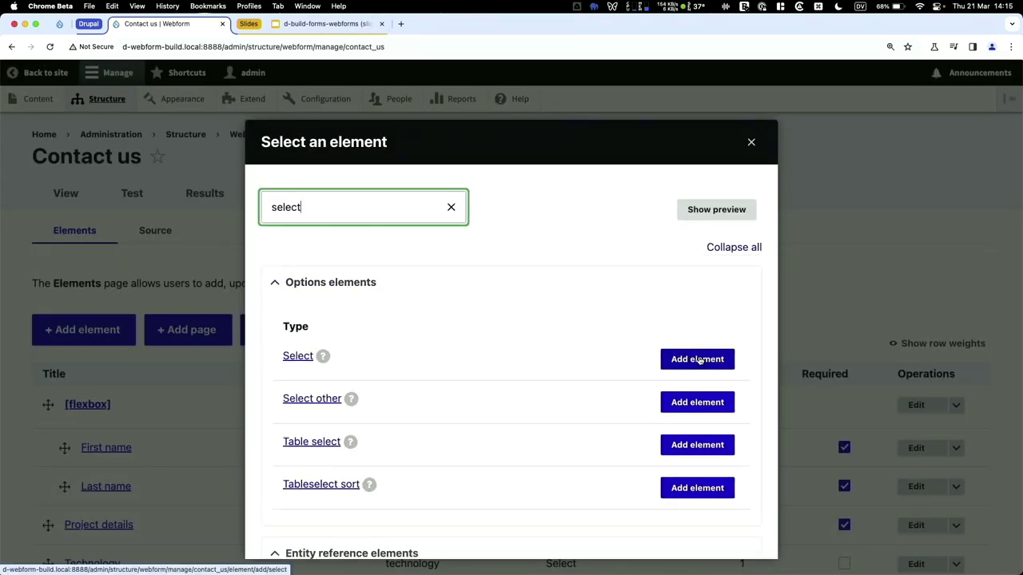
pyautogui.click(697, 359)
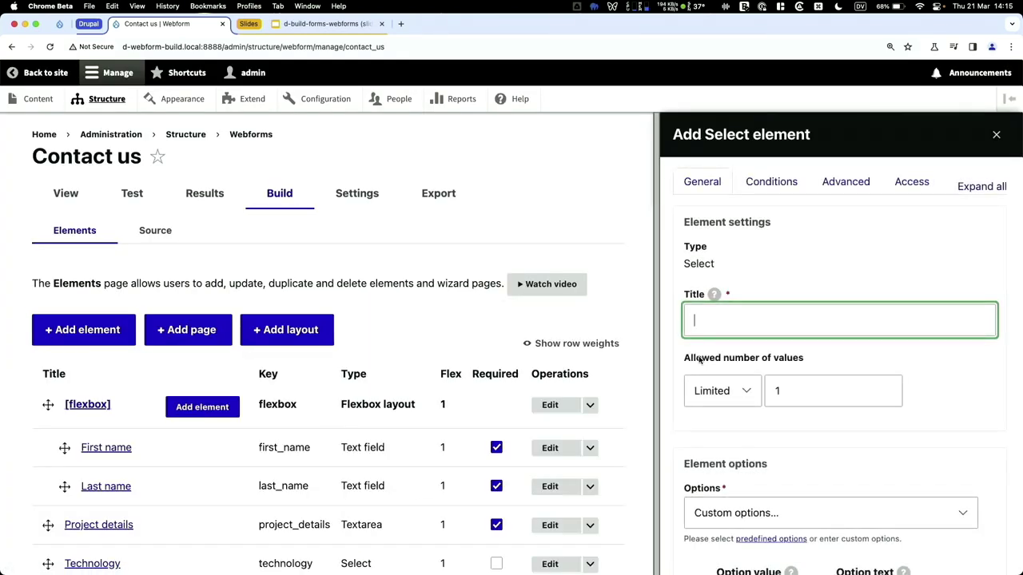
pyautogui.write('Industry')
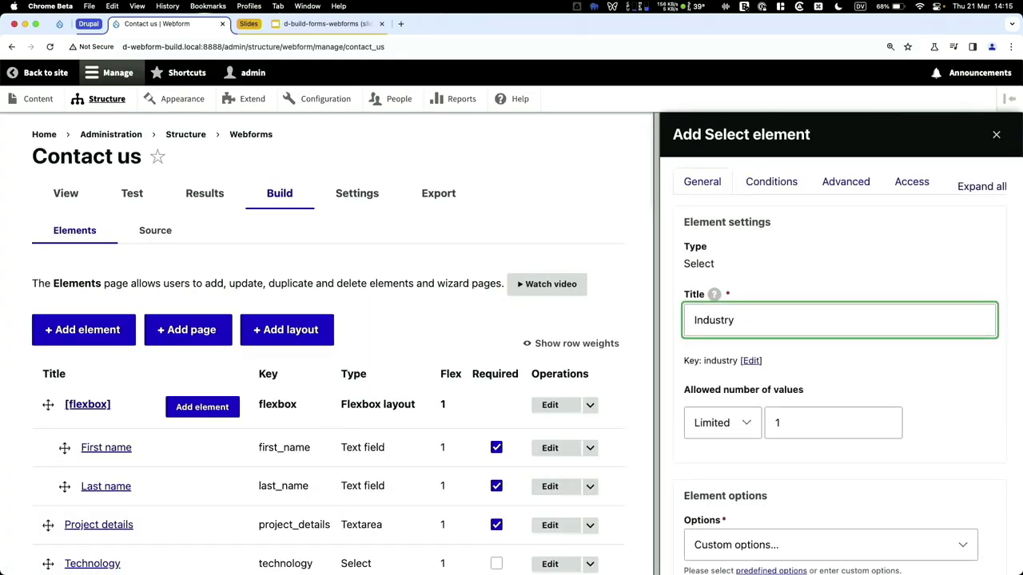
# - Assign the predefined "Industry" options to the new Select element and save it
pyautogui.scroll(-2, 839, 360)
pyautogui.click(771, 294)
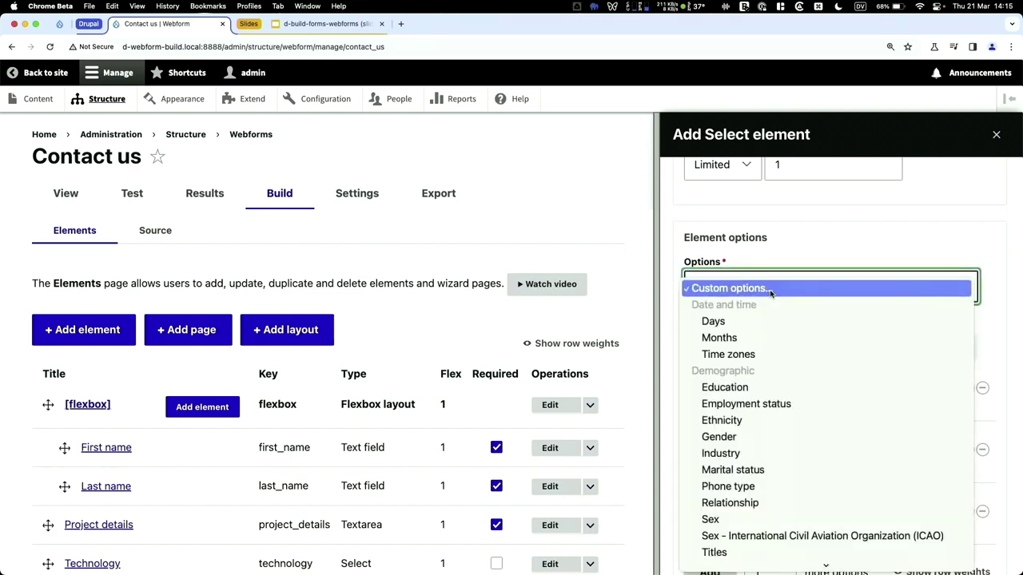
pyautogui.scroll(-5, 771, 292)
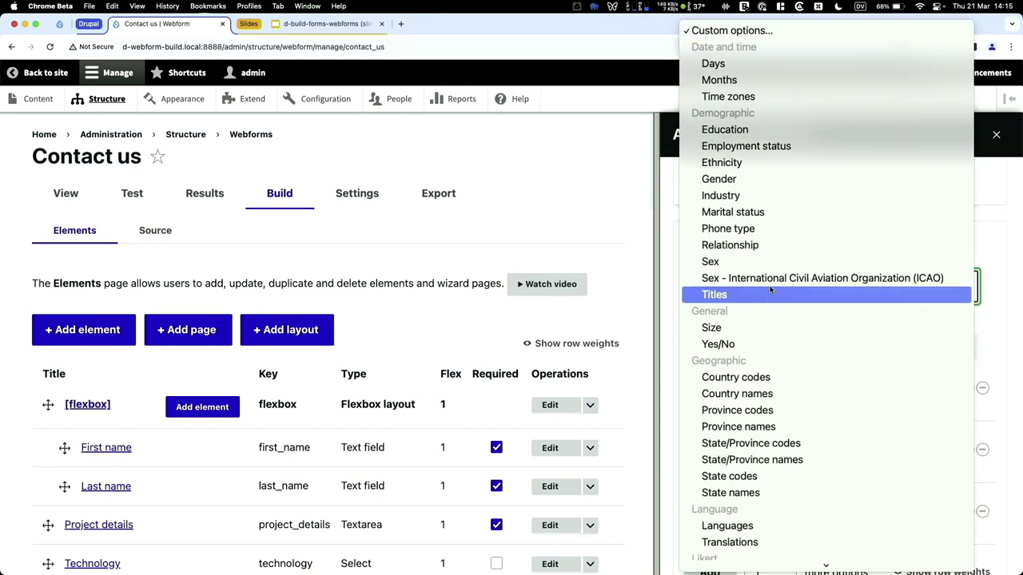
pyautogui.click(753, 192)
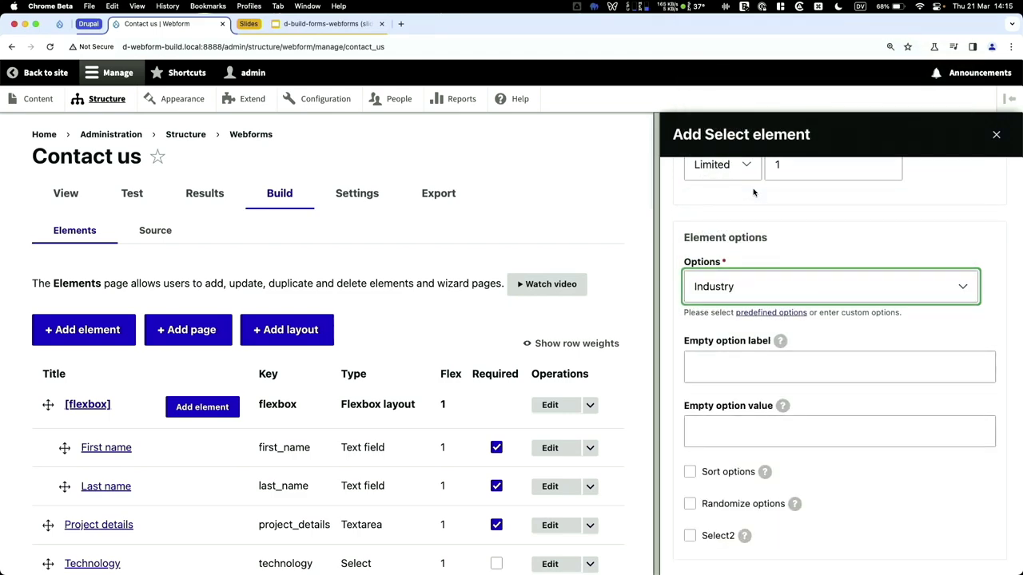
pyautogui.scroll(-5, 753, 240)
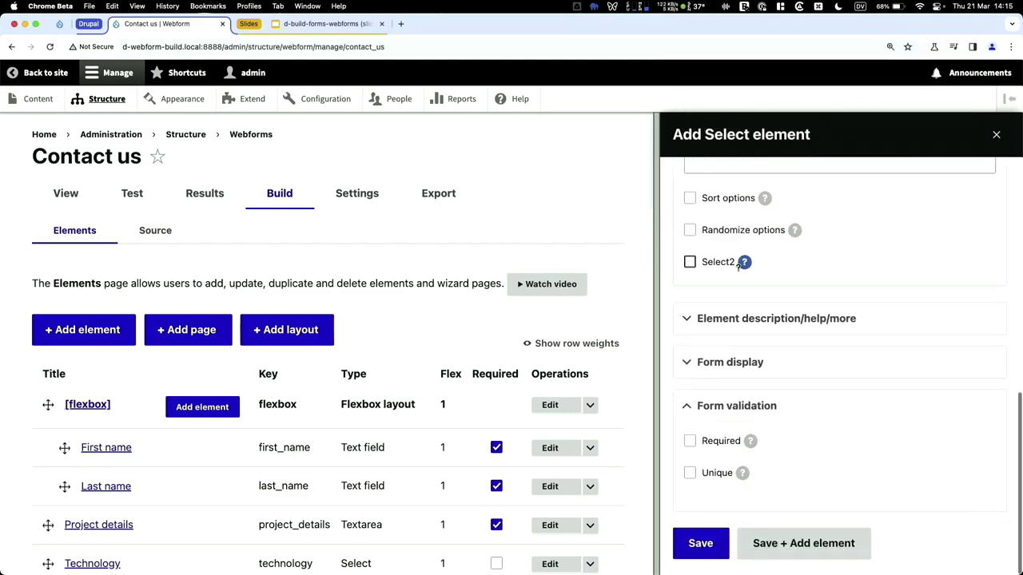
pyautogui.click(699, 544)
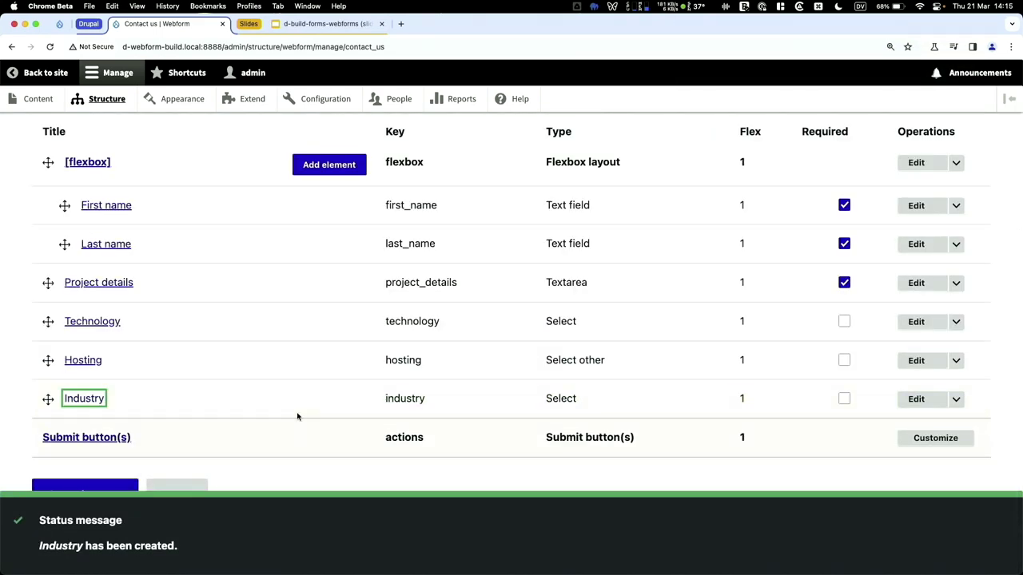
pyautogui.scroll(8, 239, 408)
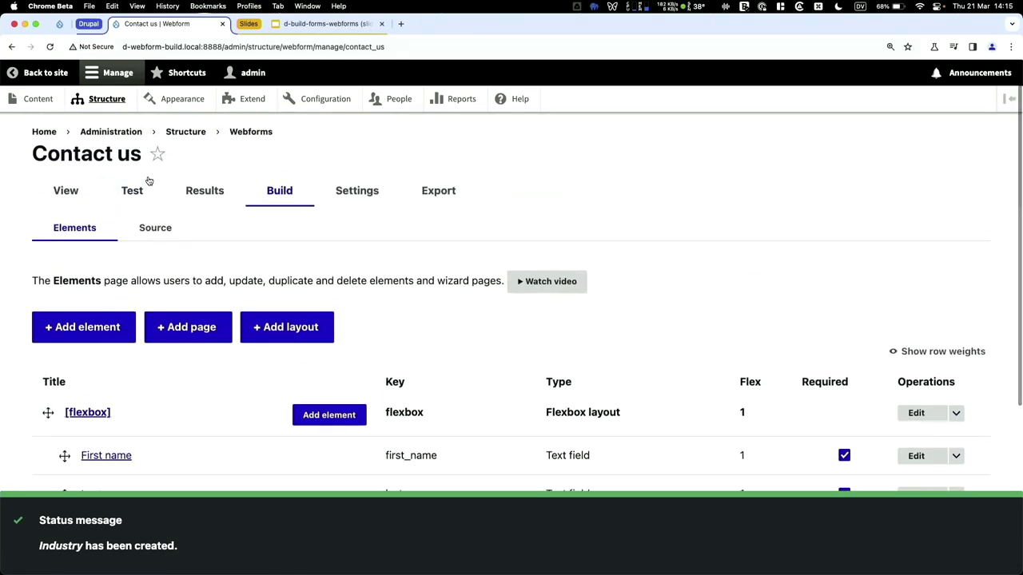
# - Open the webform's test version and examine the choices offered by the Industry select field
pyautogui.click(137, 189)
pyautogui.scroll(-8, 158, 375)
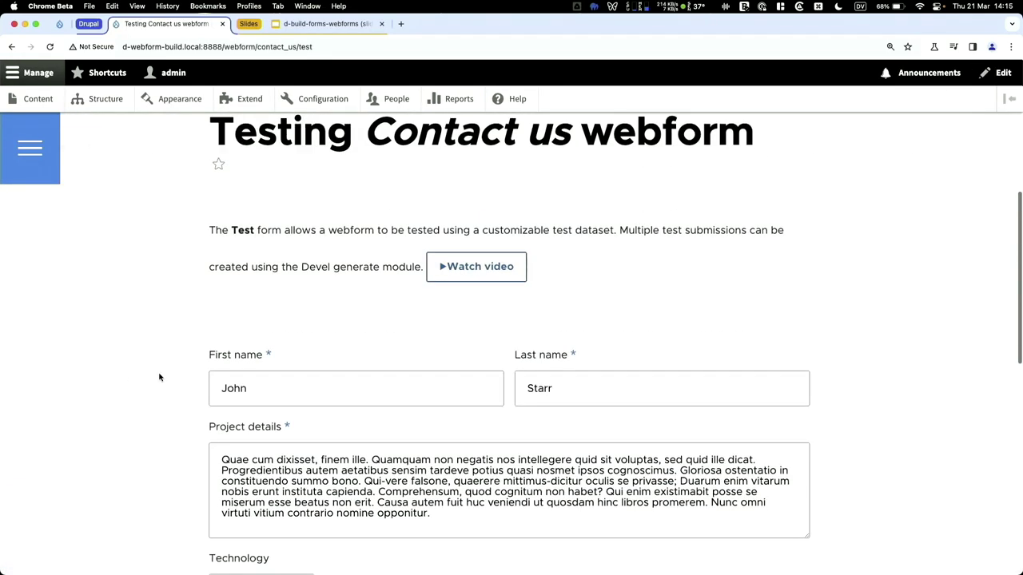
pyautogui.scroll(-5, 158, 377)
pyautogui.click(317, 362)
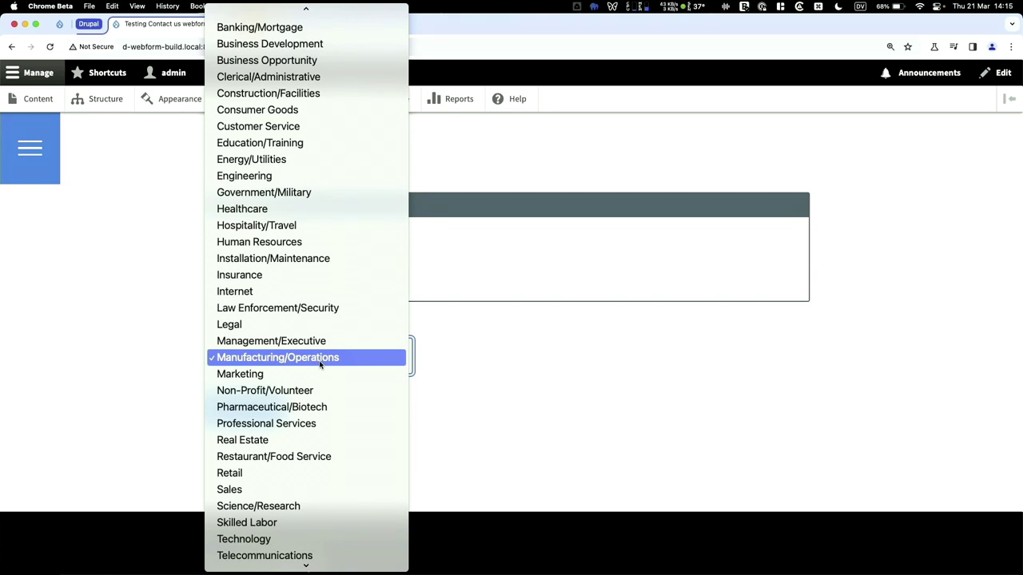
pyautogui.click(318, 364)
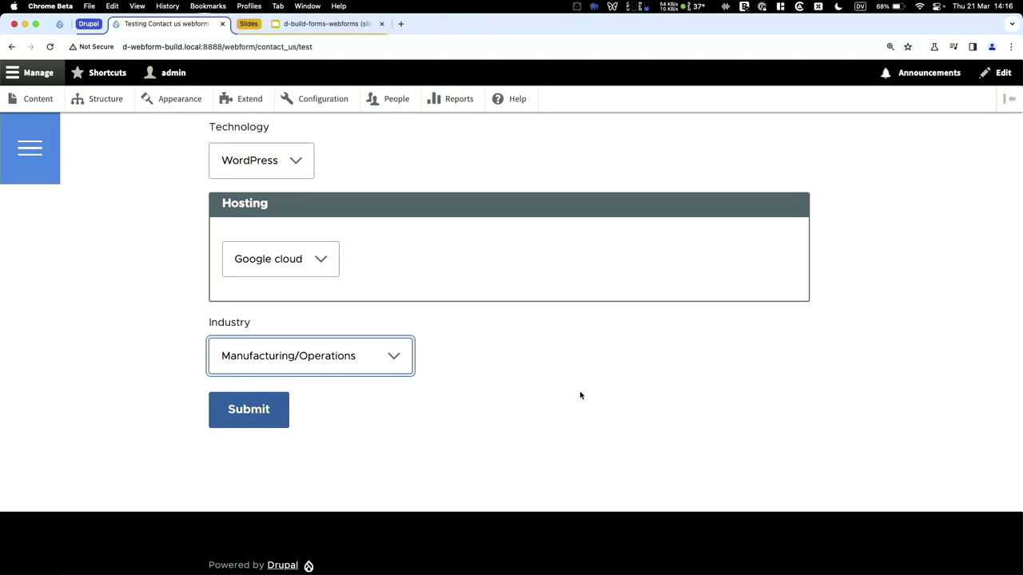
pyautogui.click(349, 368)
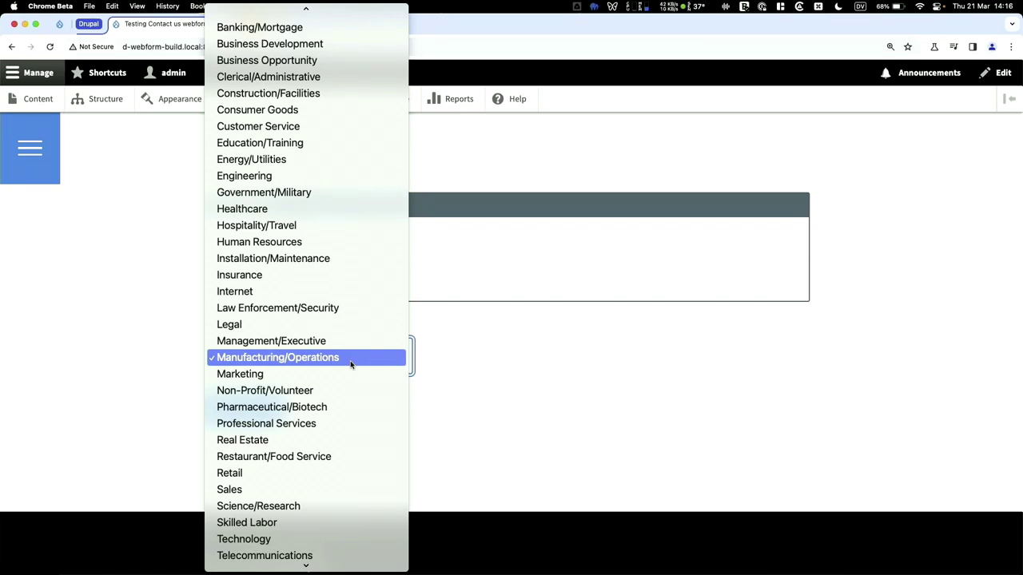
pyautogui.click(536, 361)
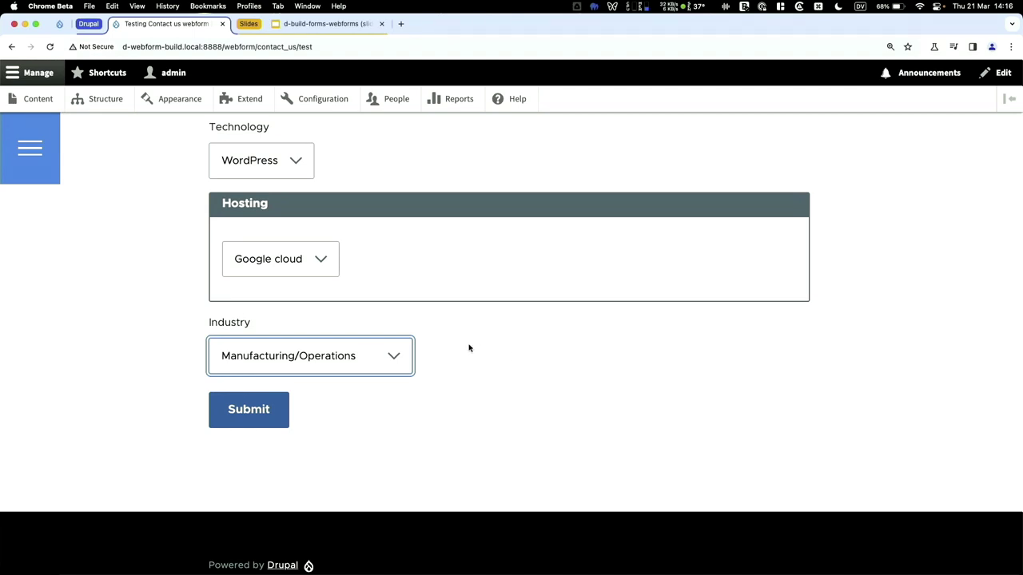
# - Submit the "Contact us" test form with its generated data and go back to the form
pyautogui.scroll(3, 468, 343)
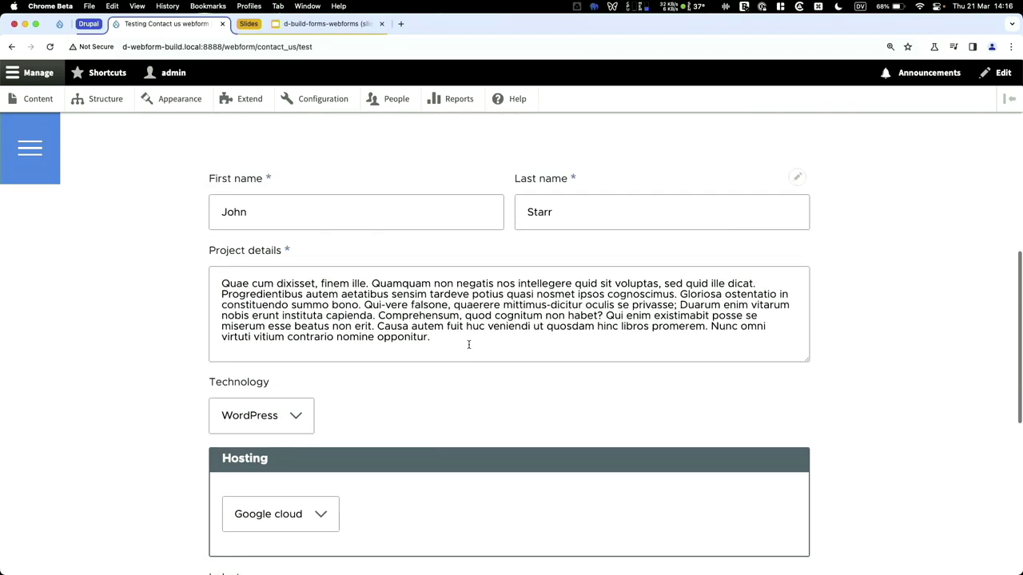
pyautogui.scroll(-3, 469, 343)
pyautogui.click(243, 412)
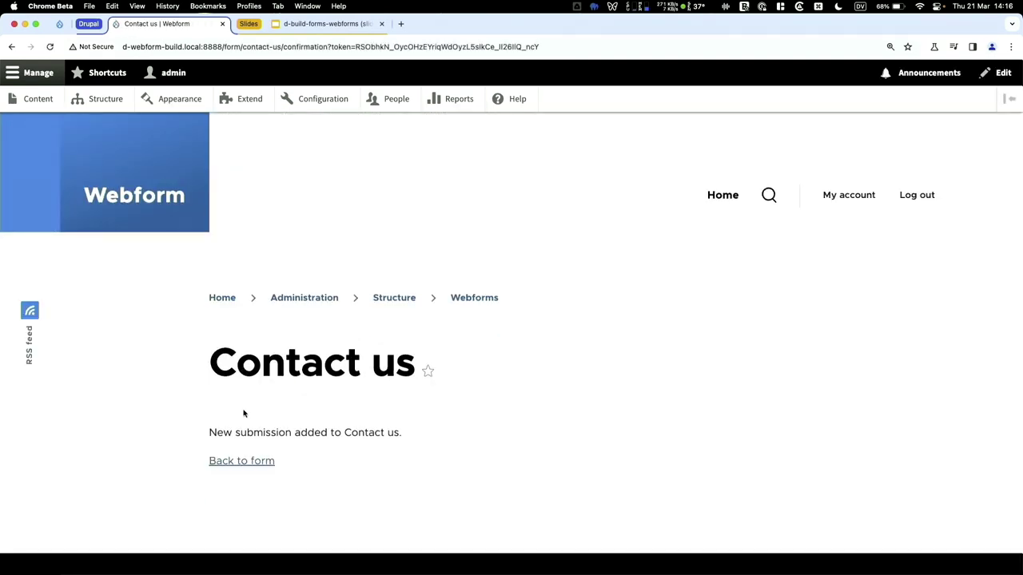
pyautogui.click(225, 462)
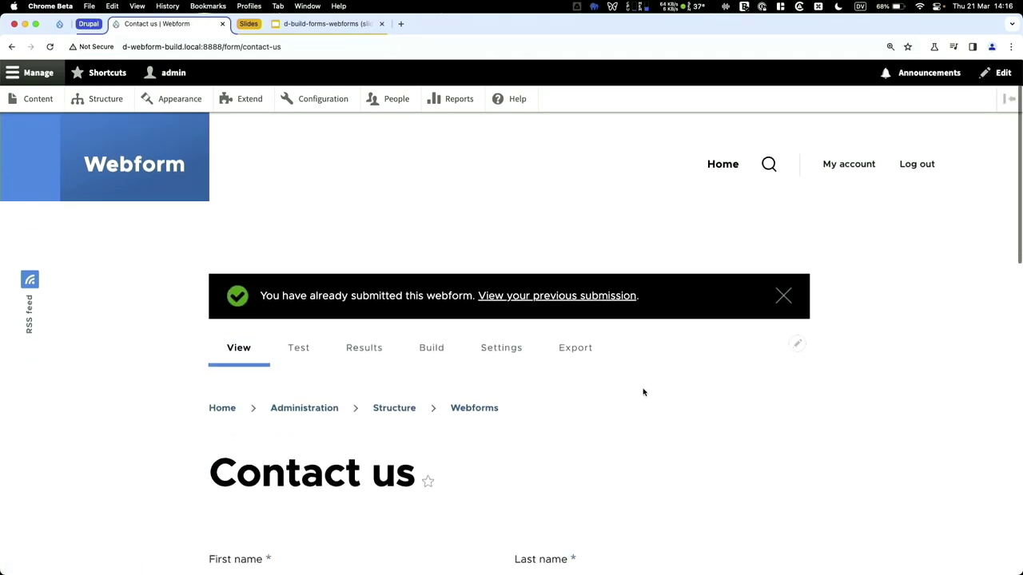
# - Review the blank "Contact us" form and its element list, and try the "Drupal" option in the form's Technology field
pyautogui.scroll(-3, 643, 392)
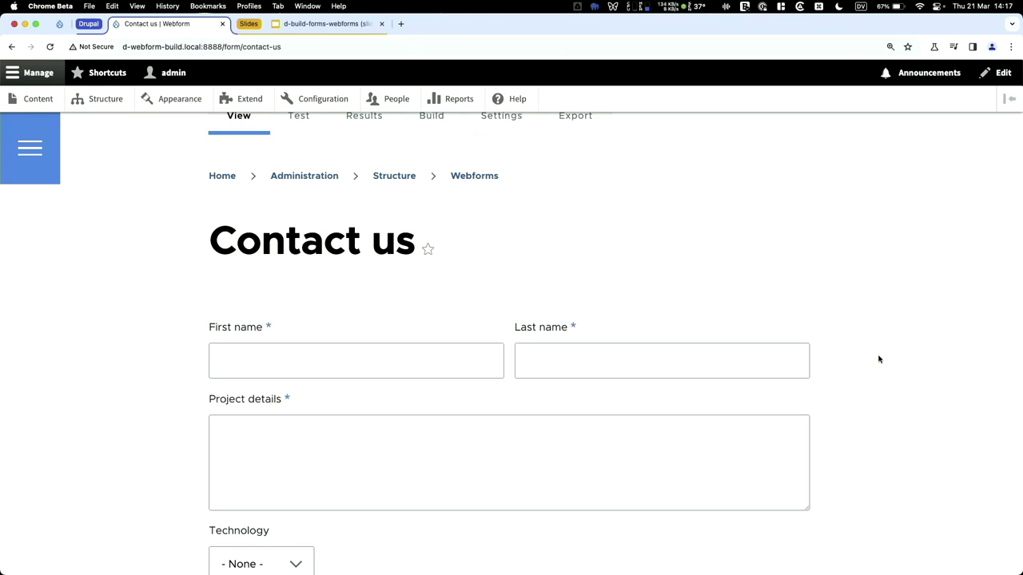
pyautogui.scroll(2, 879, 359)
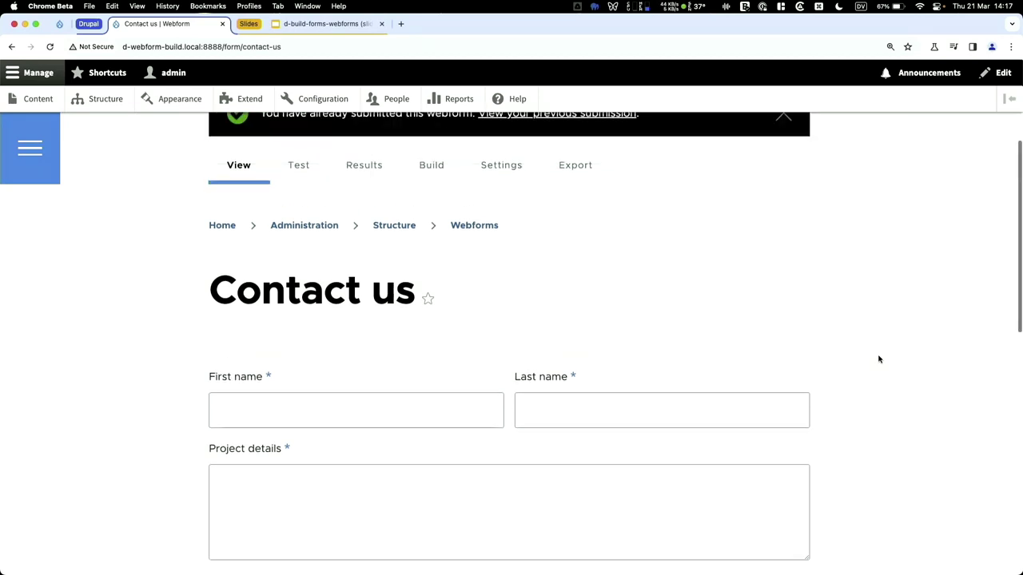
pyautogui.click(432, 167)
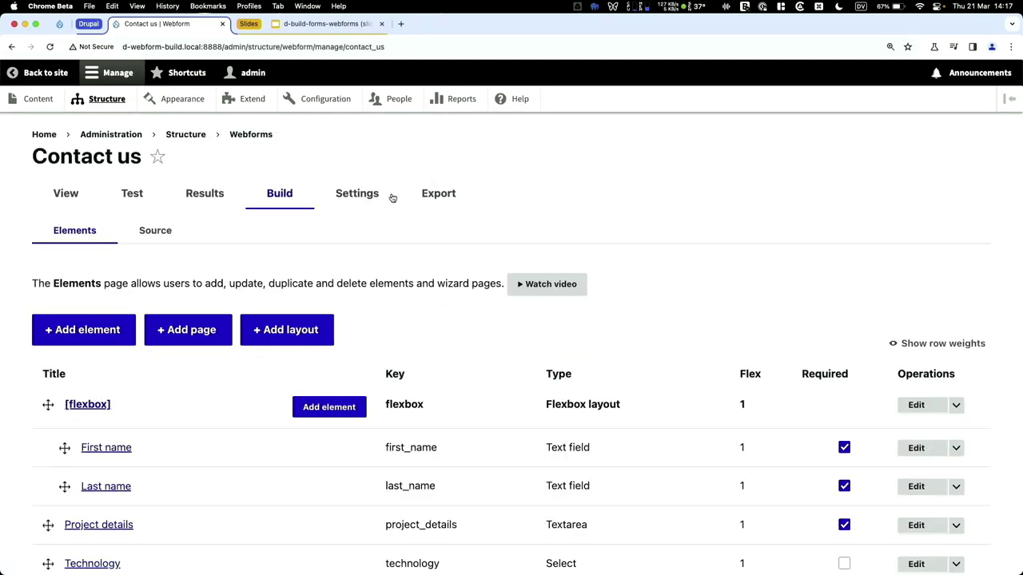
pyautogui.scroll(-5, 239, 399)
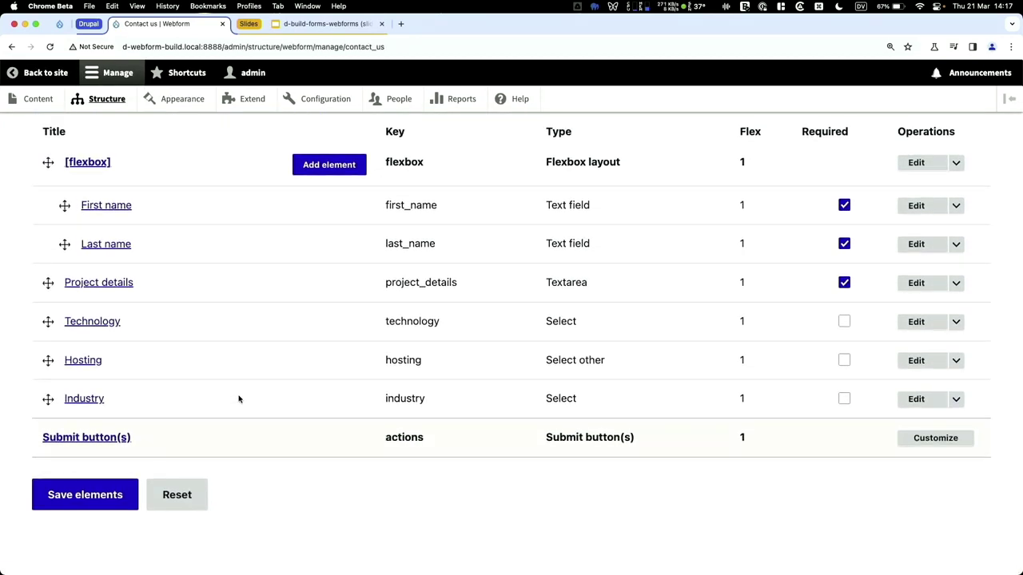
pyautogui.press('super+bracketleft')
pyautogui.scroll(-3, 239, 398)
pyautogui.scroll(-4, 239, 397)
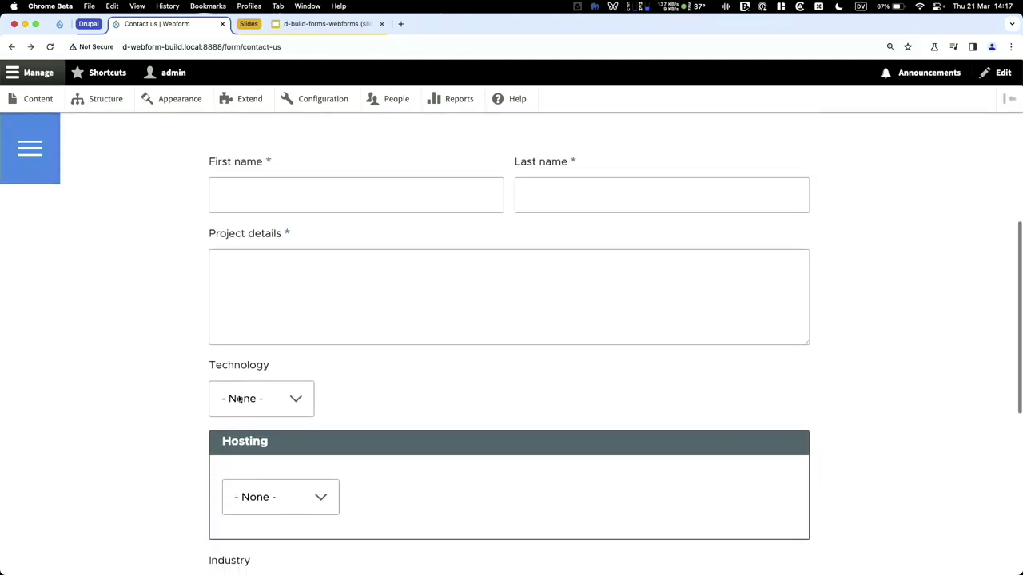
pyautogui.click(268, 250)
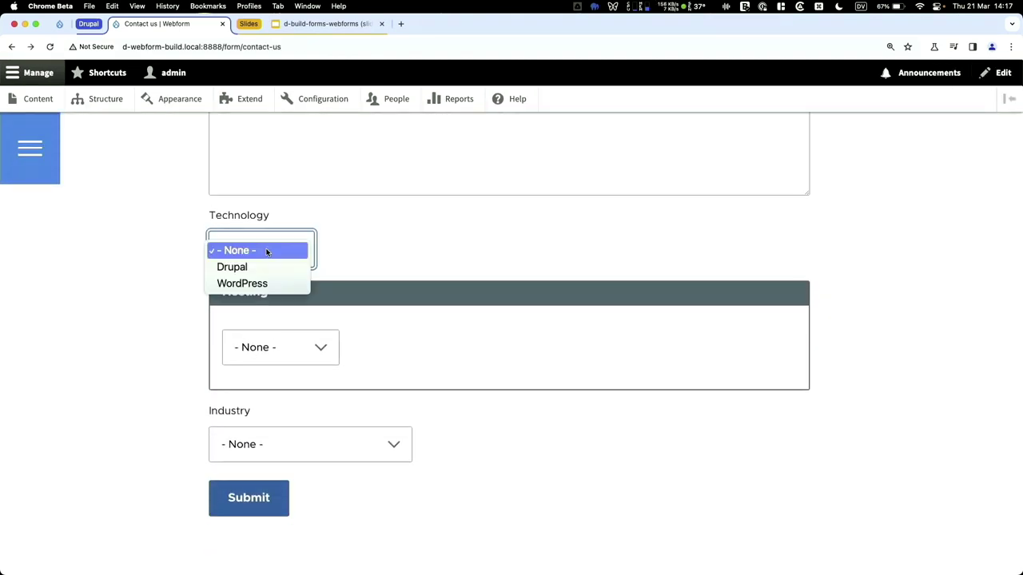
pyautogui.click(269, 266)
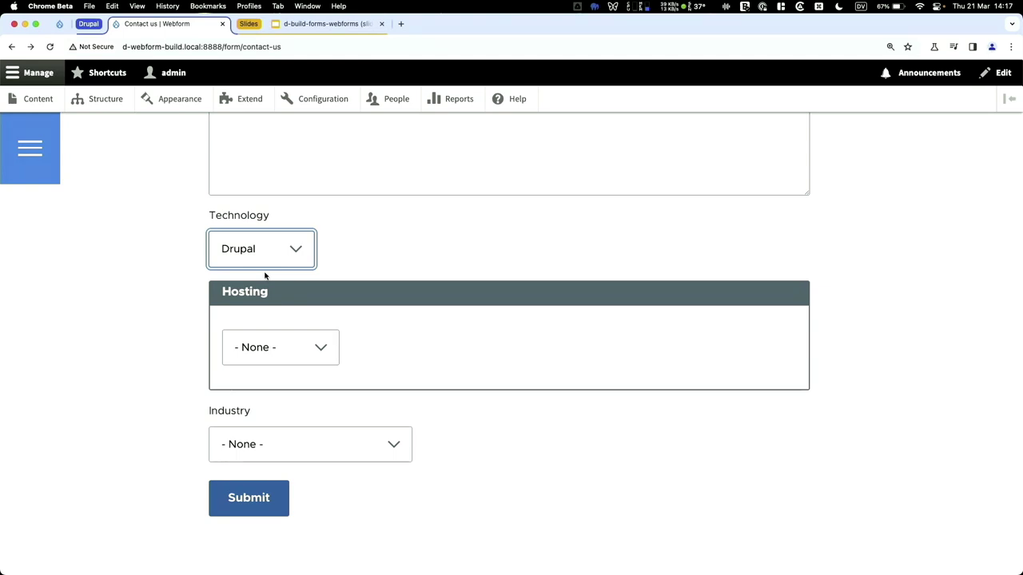
pyautogui.press('Return')
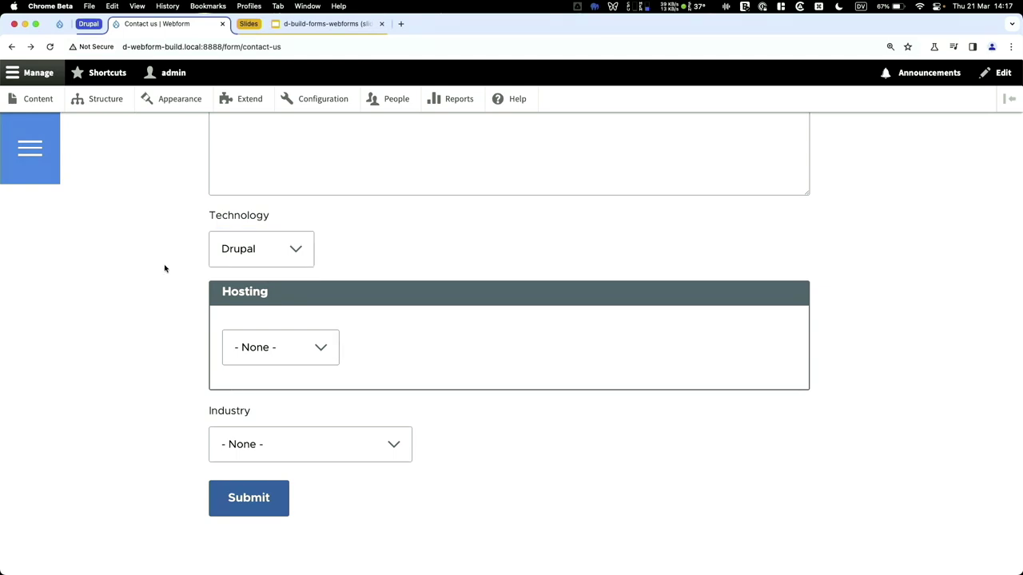
# - Add a required Text field element titled "Version" to the "Contact us" webform and save it
pyautogui.click(451, 158)
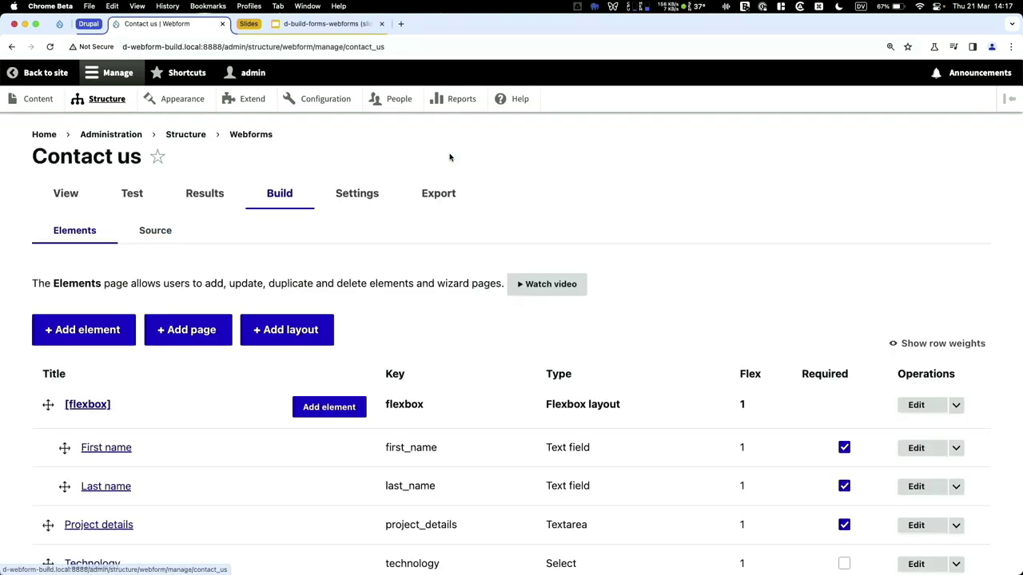
pyautogui.click(115, 328)
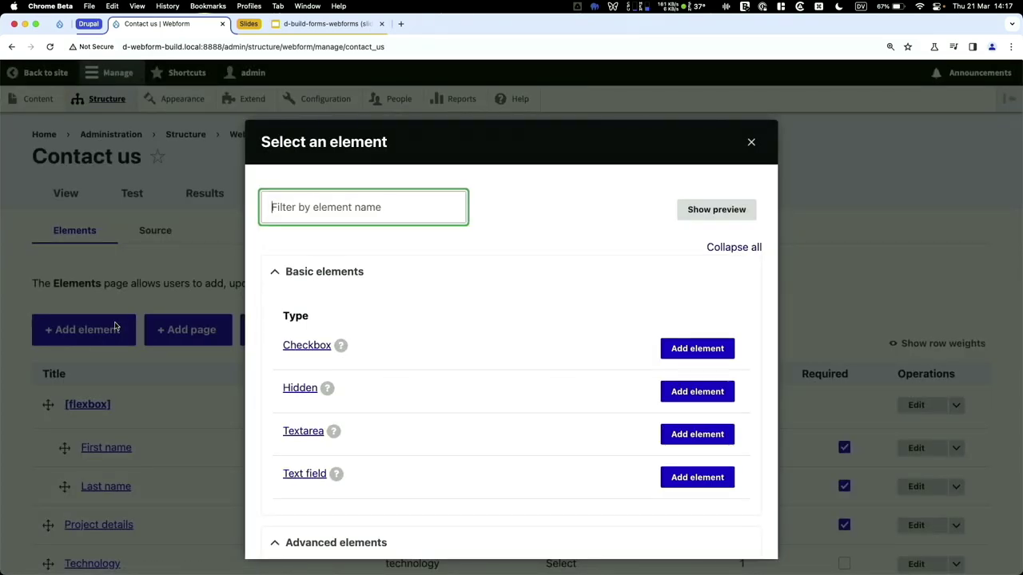
pyautogui.click(697, 477)
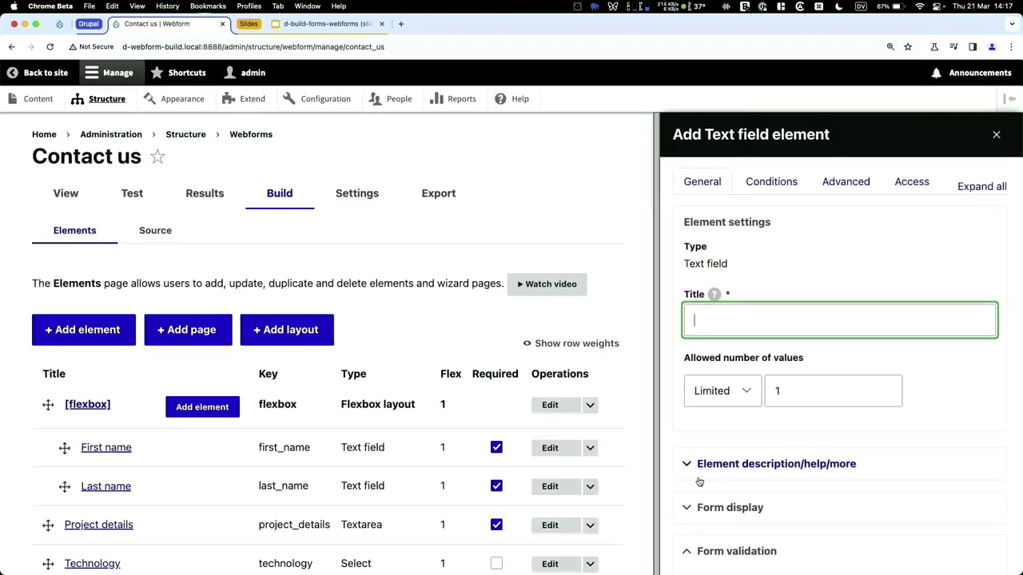
pyautogui.write('Version')
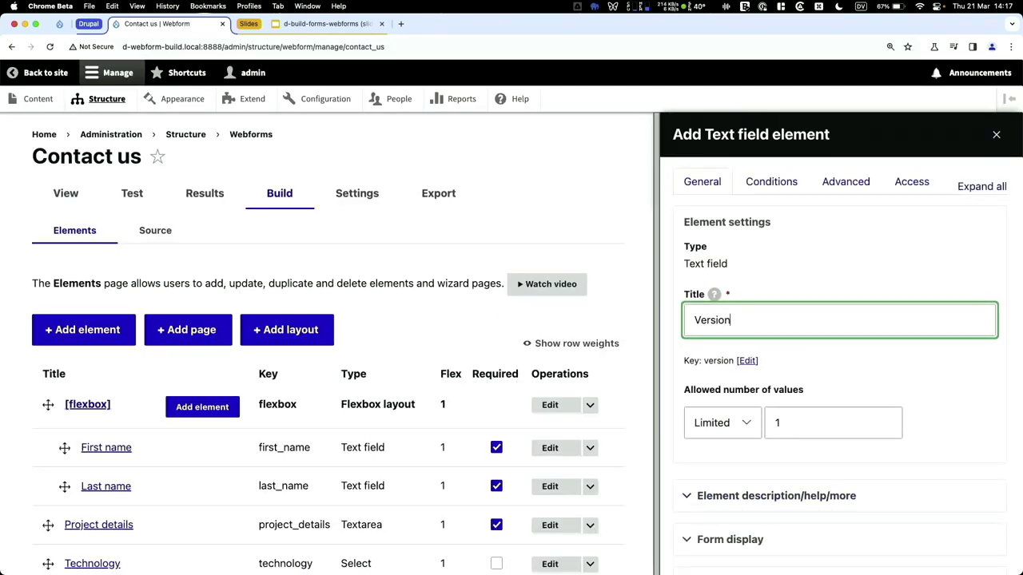
pyautogui.scroll(-5, 788, 462)
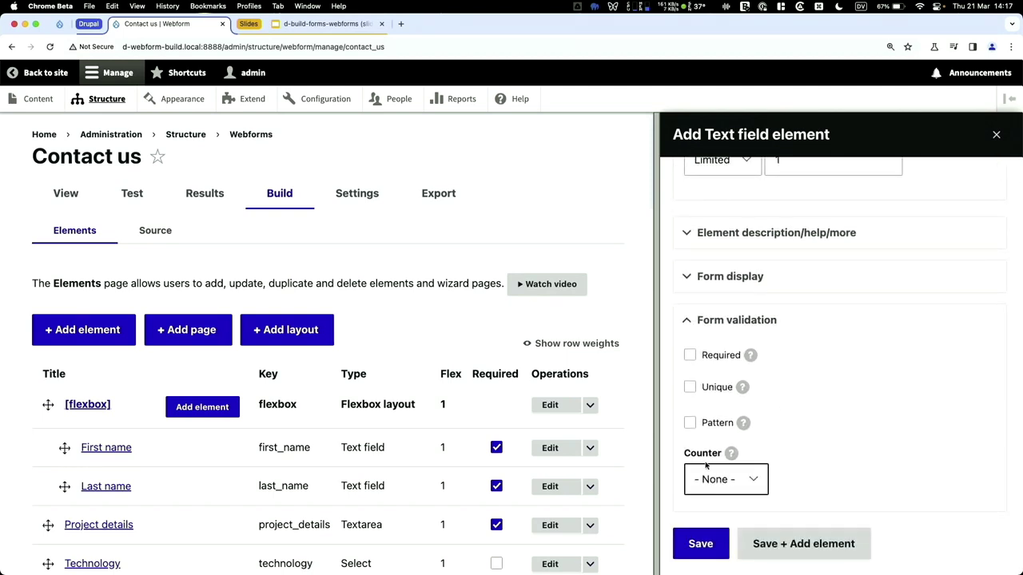
pyautogui.click(708, 355)
pyautogui.scroll(-2, 742, 388)
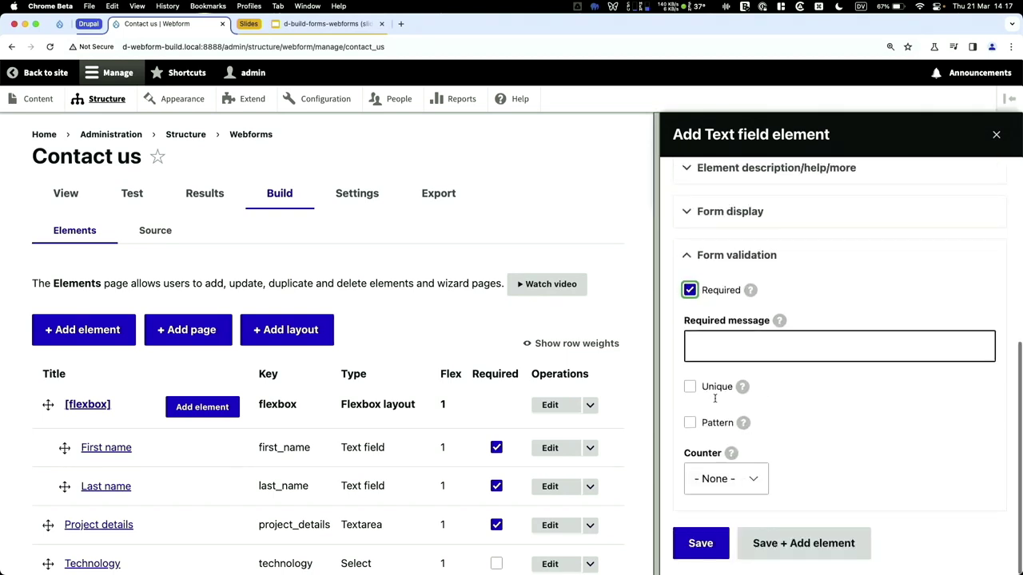
pyautogui.click(694, 543)
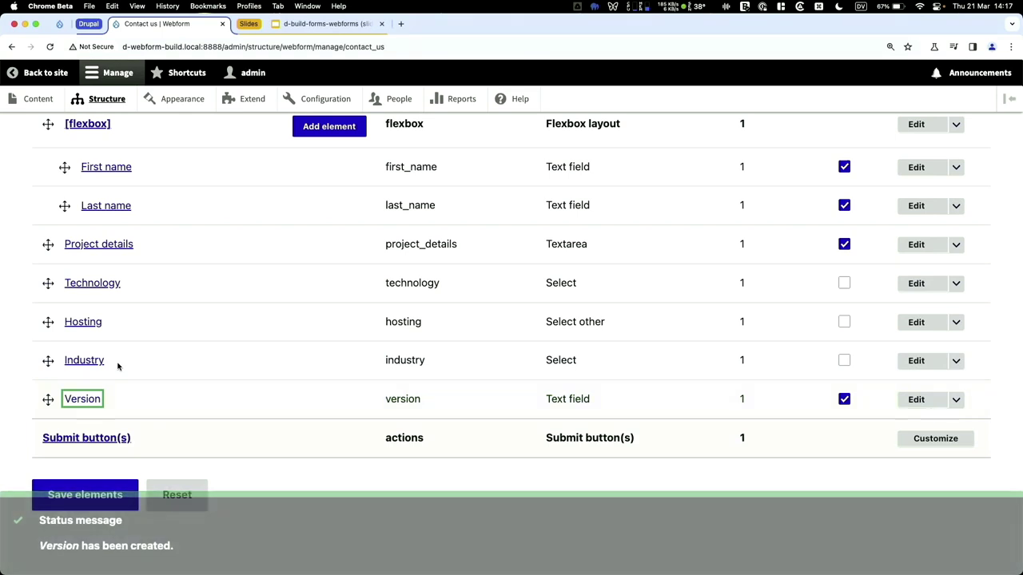
# - Edit the Version element's conditional logic, setting its state to Visible if All of the conditions are met
pyautogui.scroll(2, 118, 366)
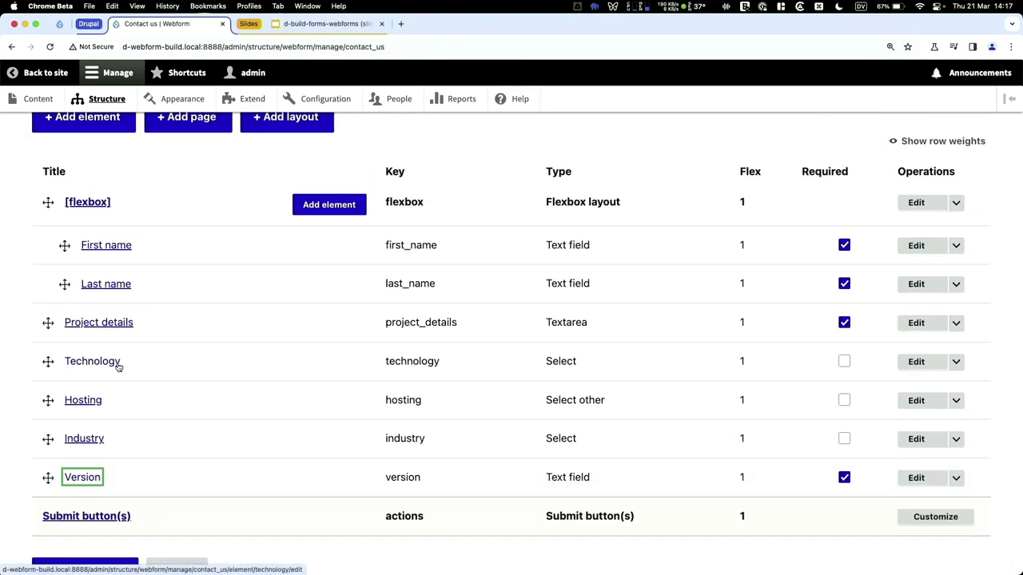
pyautogui.click(927, 479)
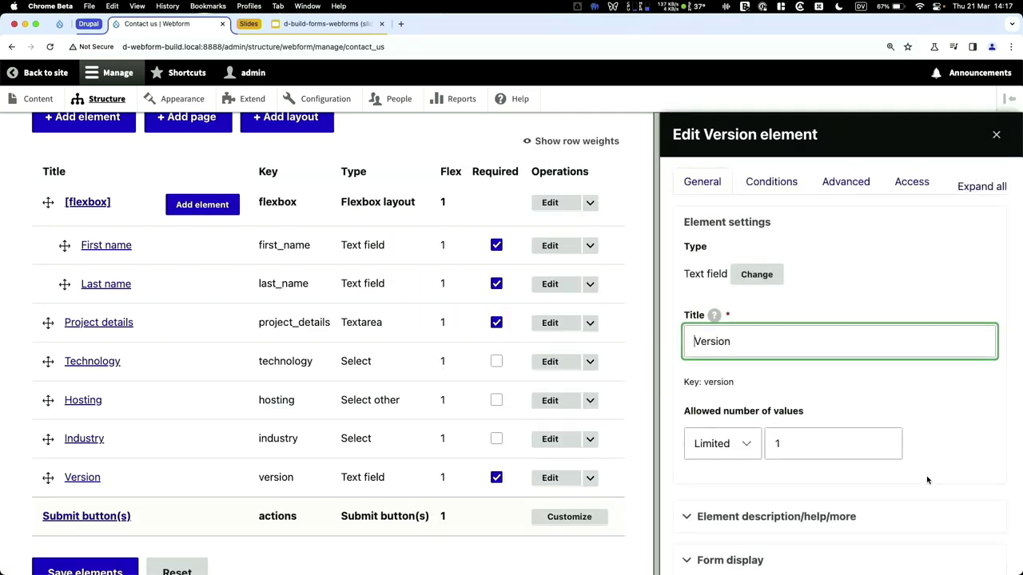
pyautogui.click(771, 183)
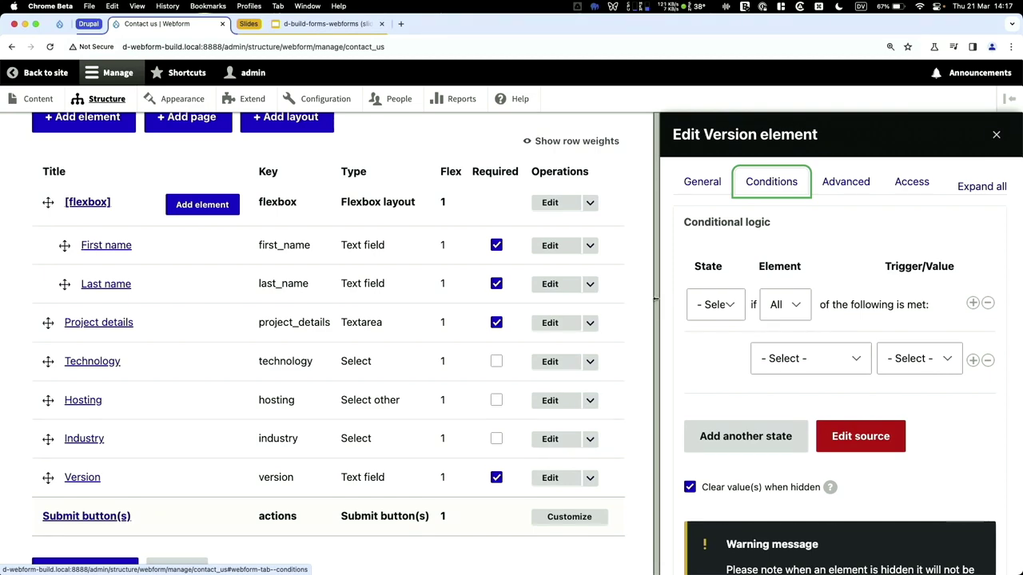
pyautogui.moveTo(655, 300); pyautogui.dragTo(355, 304)
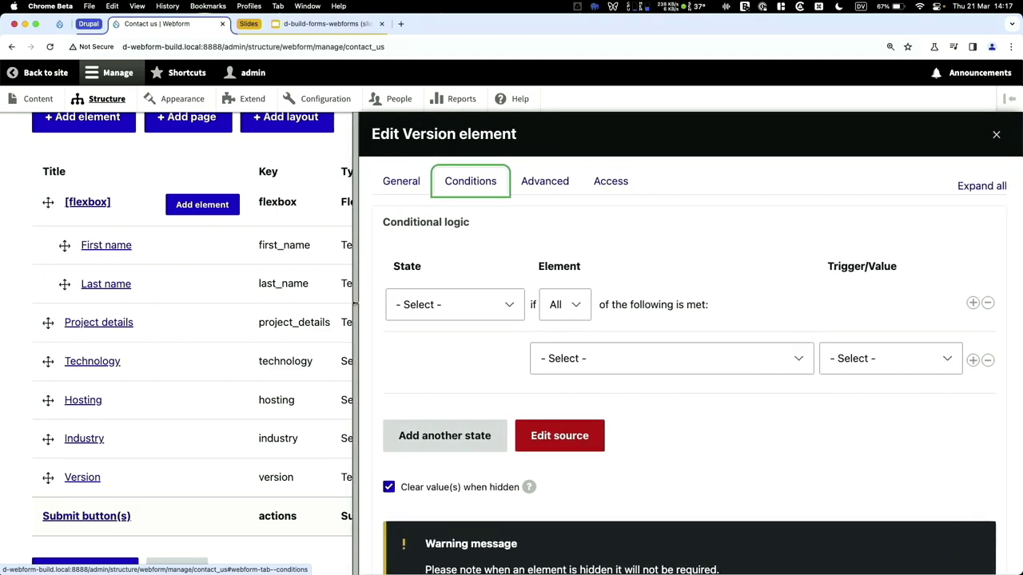
pyautogui.click(495, 298)
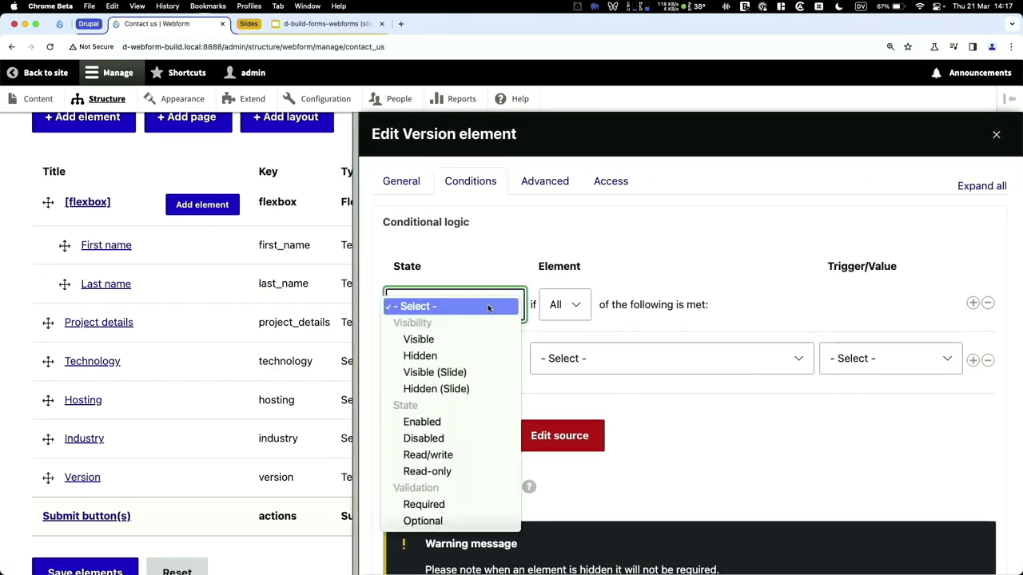
pyautogui.click(479, 338)
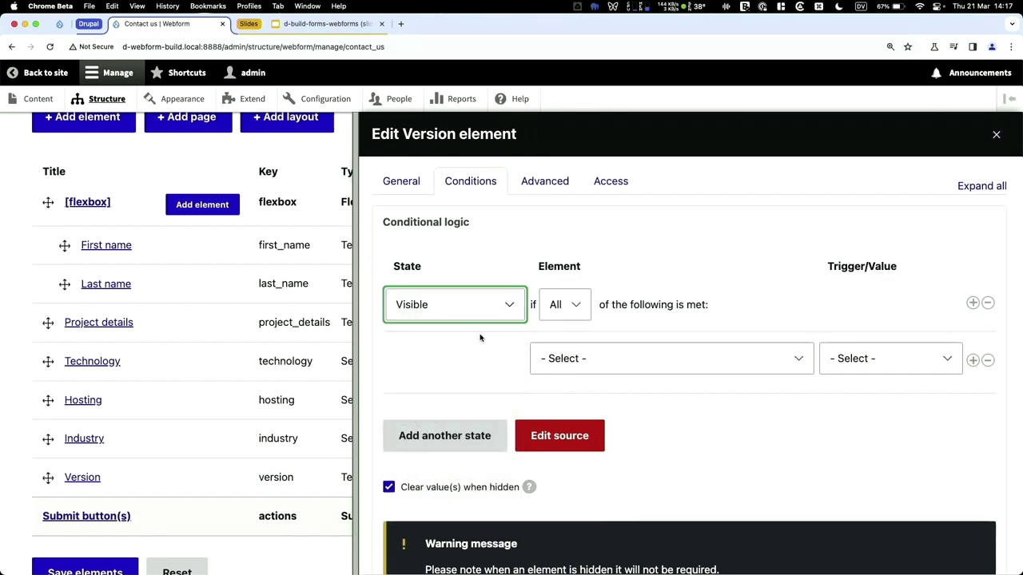
pyautogui.click(562, 304)
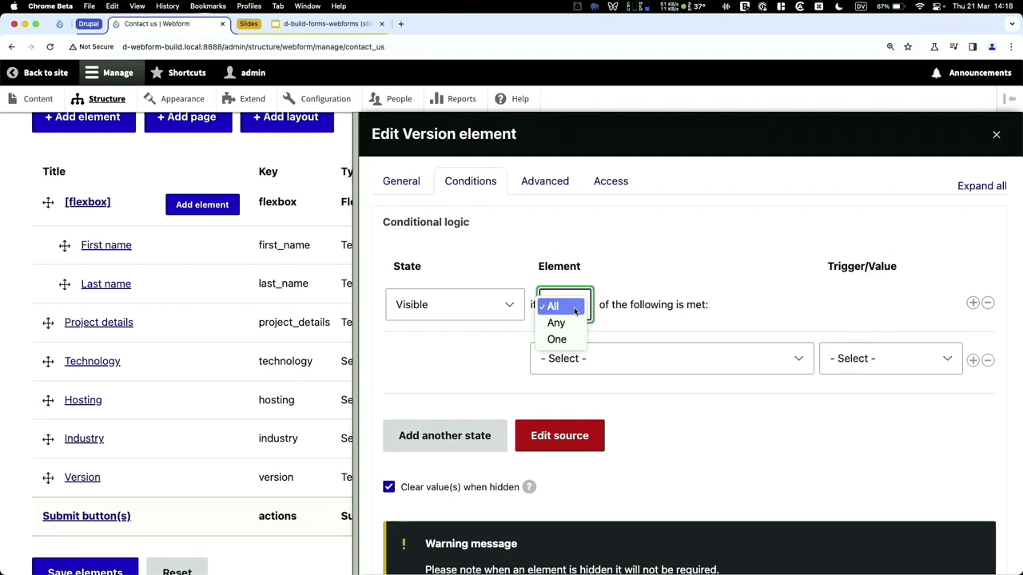
pyautogui.click(574, 308)
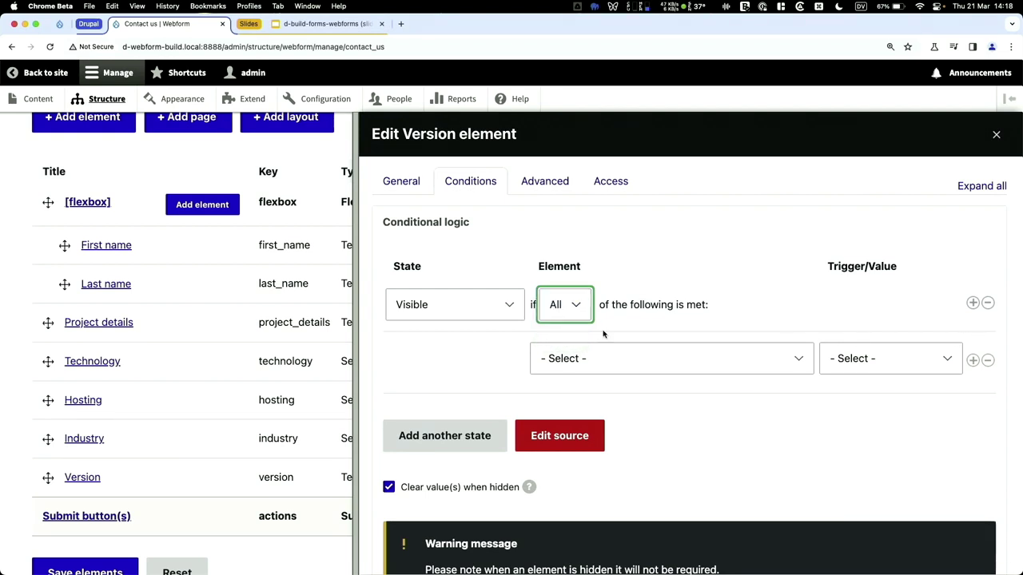
# - Complete the Version element's condition with Technology [Select], trigger "Value is" and value "Drupal", and save the element
pyautogui.click(628, 358)
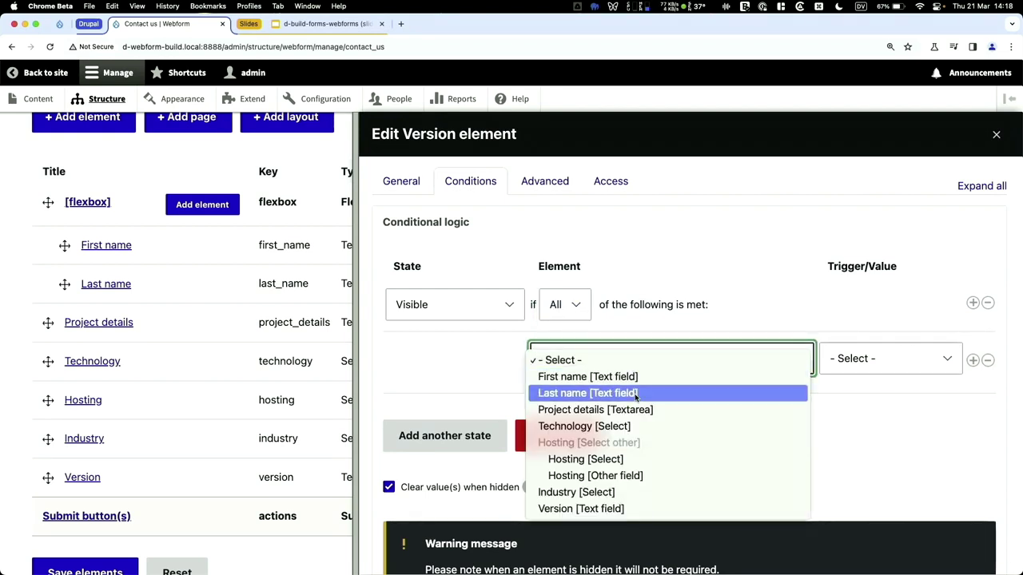
pyautogui.click(633, 426)
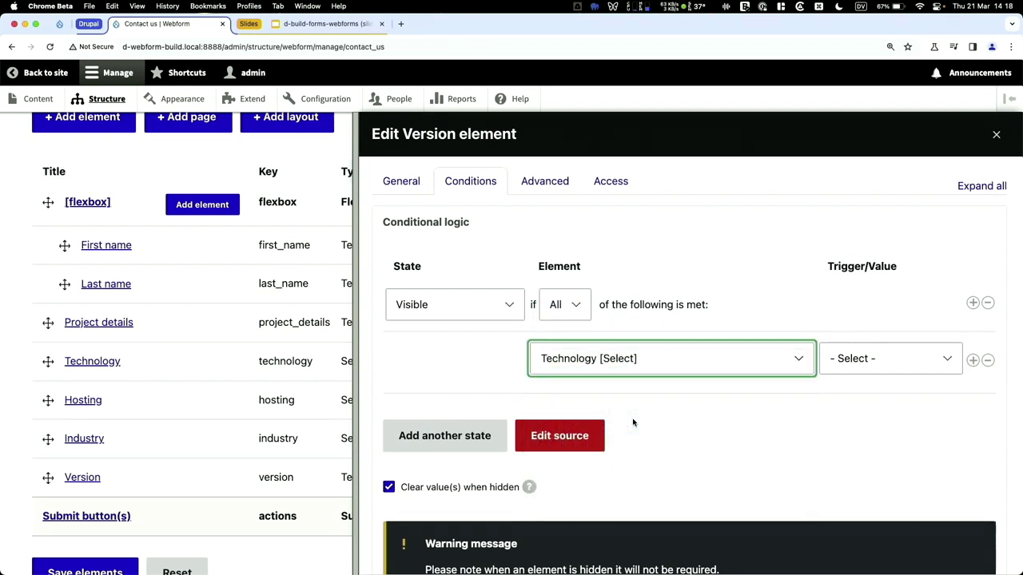
pyautogui.click(837, 358)
pyautogui.click(868, 442)
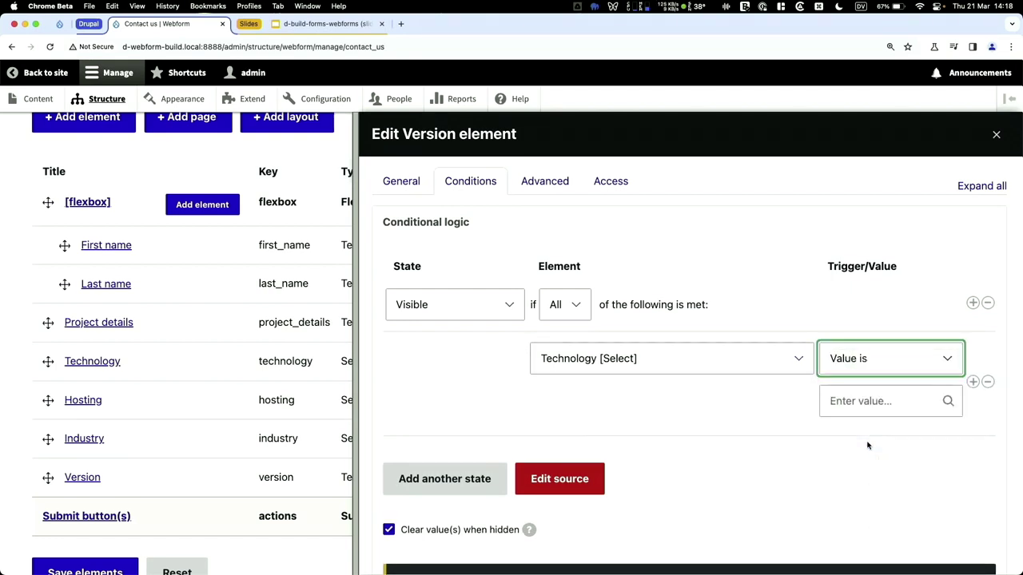
pyautogui.click(863, 401)
pyautogui.write('Dru')
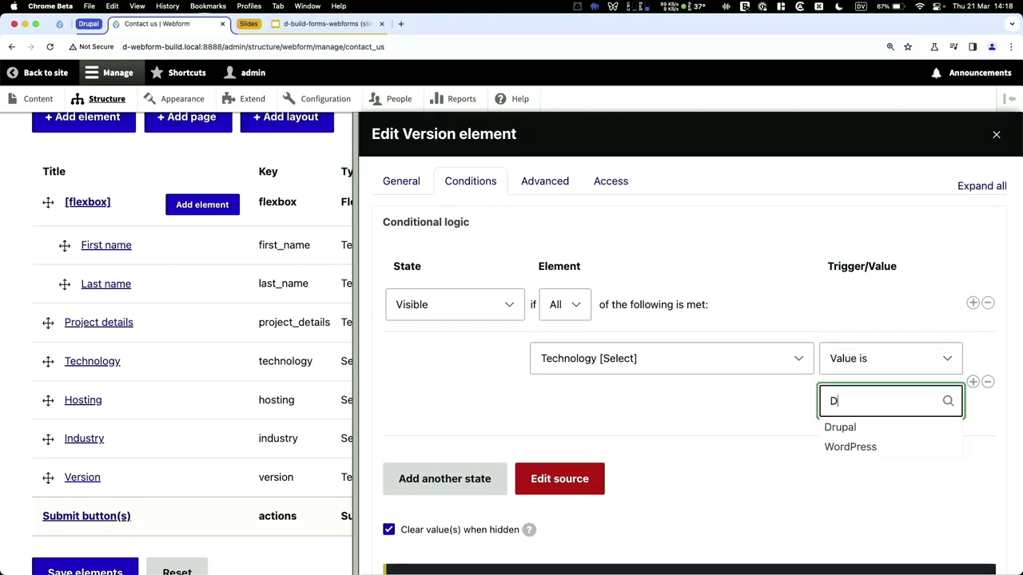
pyautogui.click(849, 428)
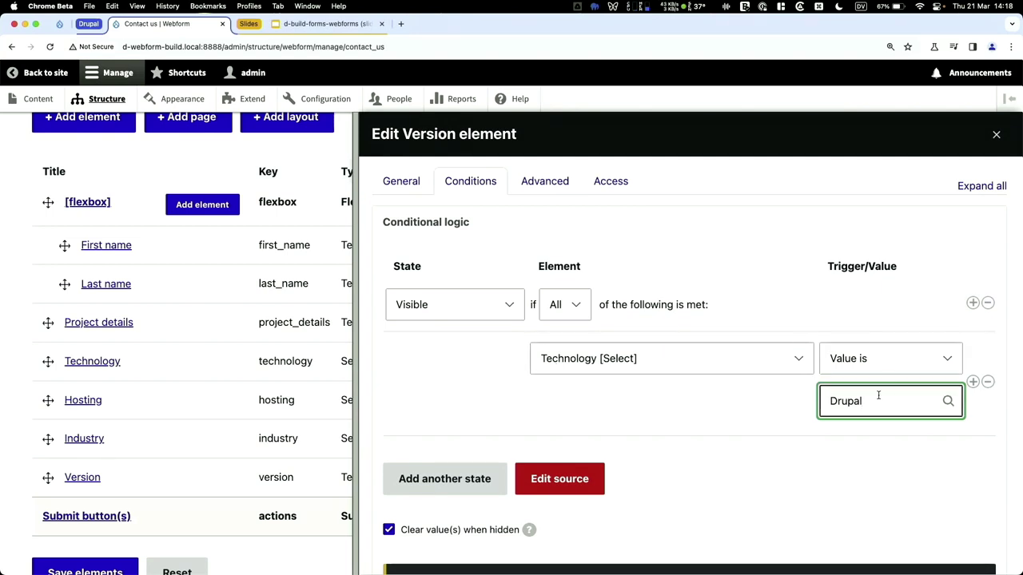
pyautogui.scroll(-2, 536, 423)
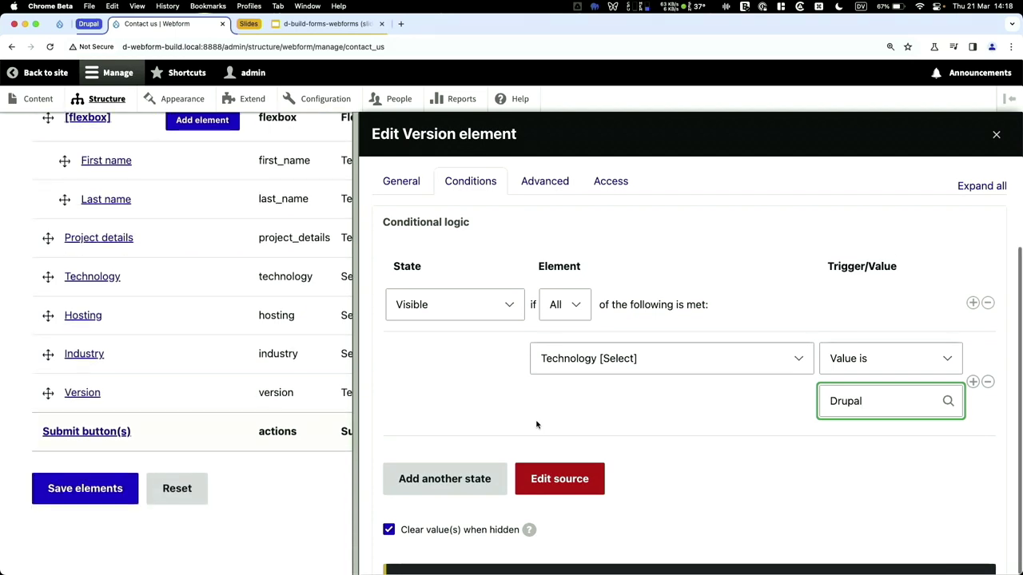
pyautogui.click(667, 434)
pyautogui.scroll(-3, 658, 340)
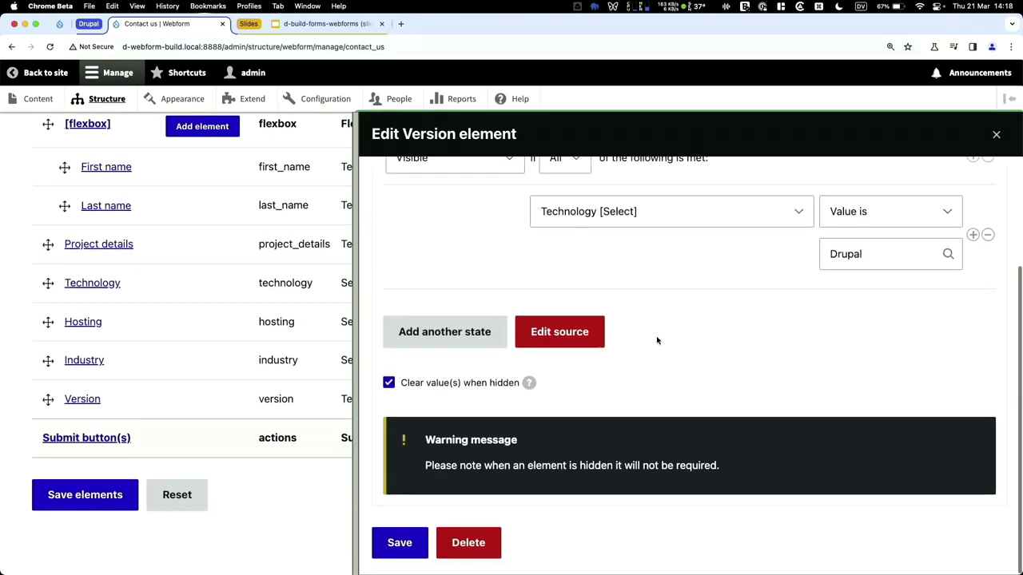
pyautogui.click(418, 548)
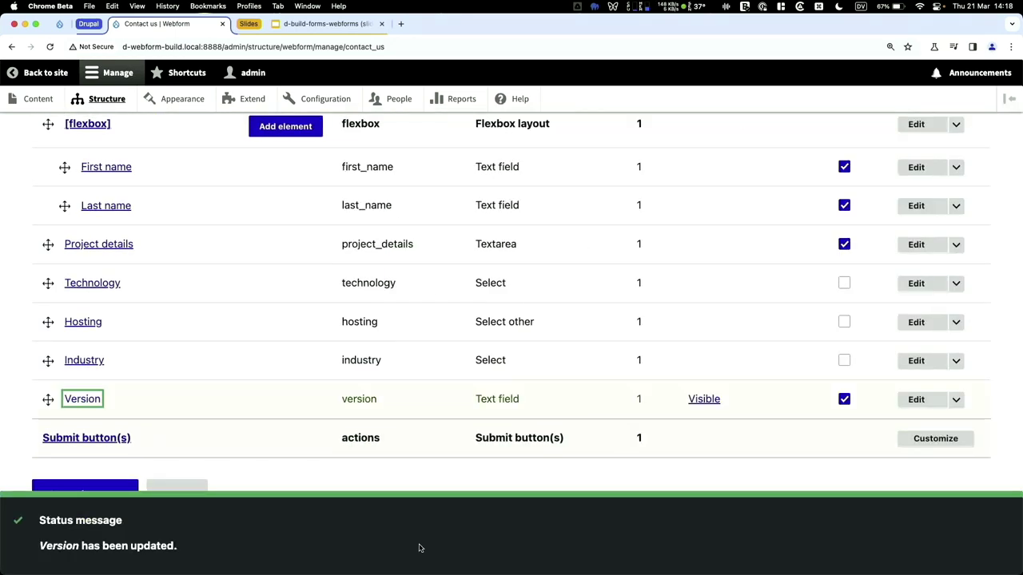
# - Move the Version element directly below Technology in the element list and save the elements
pyautogui.moveTo(46, 400); pyautogui.dragTo(48, 314)
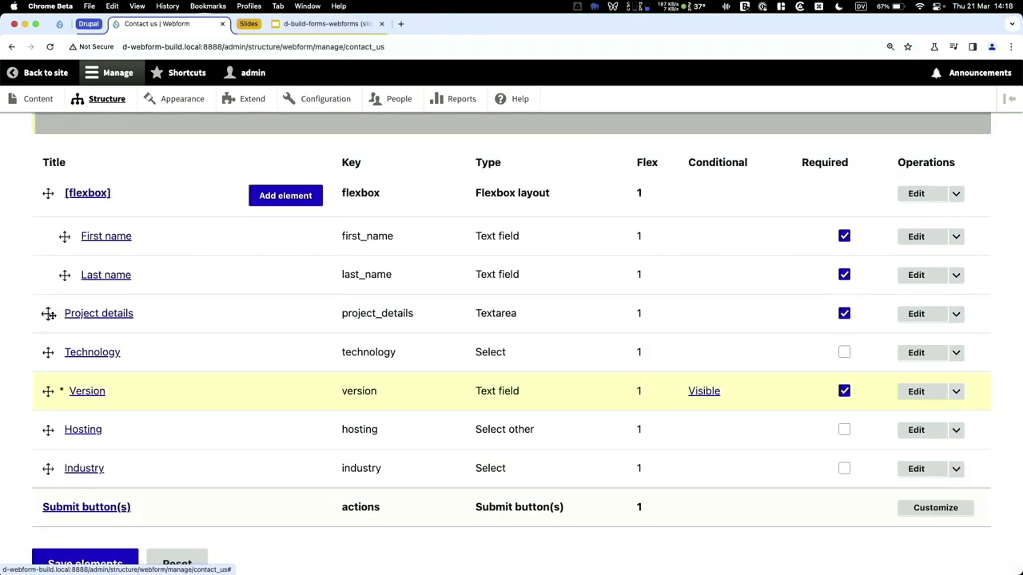
pyautogui.scroll(-2, 49, 313)
pyautogui.click(80, 497)
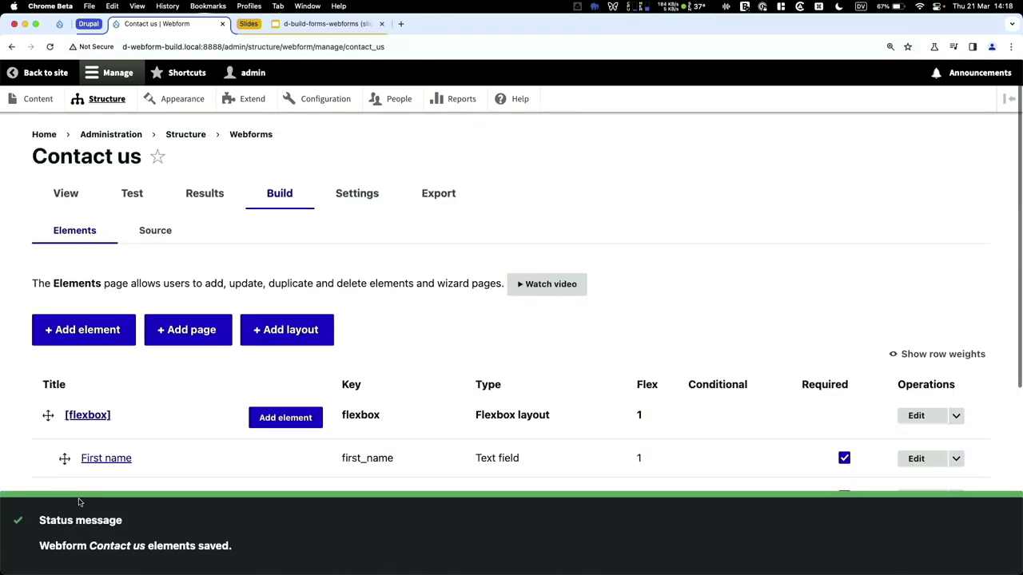
# - View the "Contact us" form and fill in First name "aothunth", Last name "nthnth" and Project details "nhteu"
pyautogui.click(82, 197)
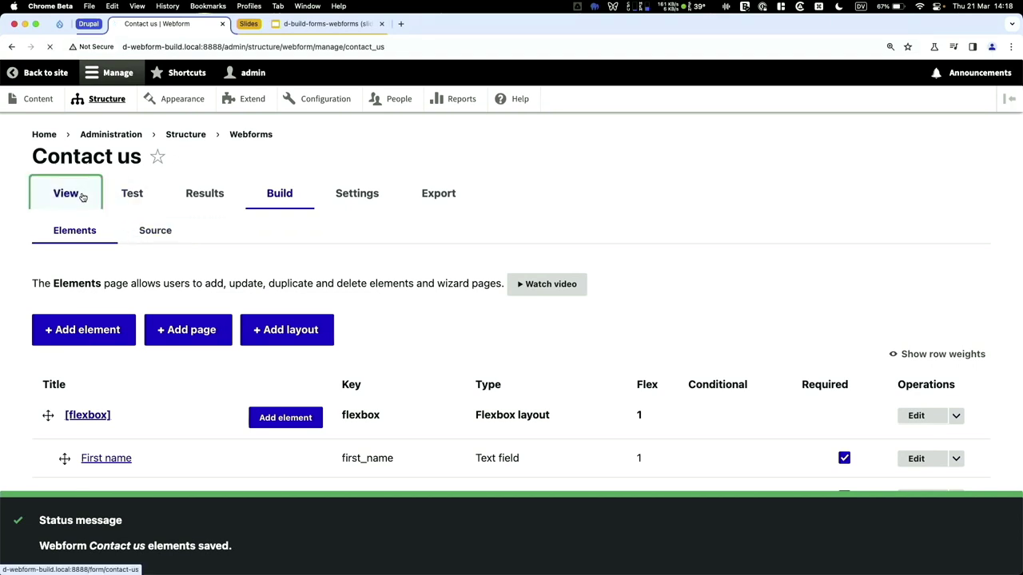
pyautogui.scroll(-4, 82, 197)
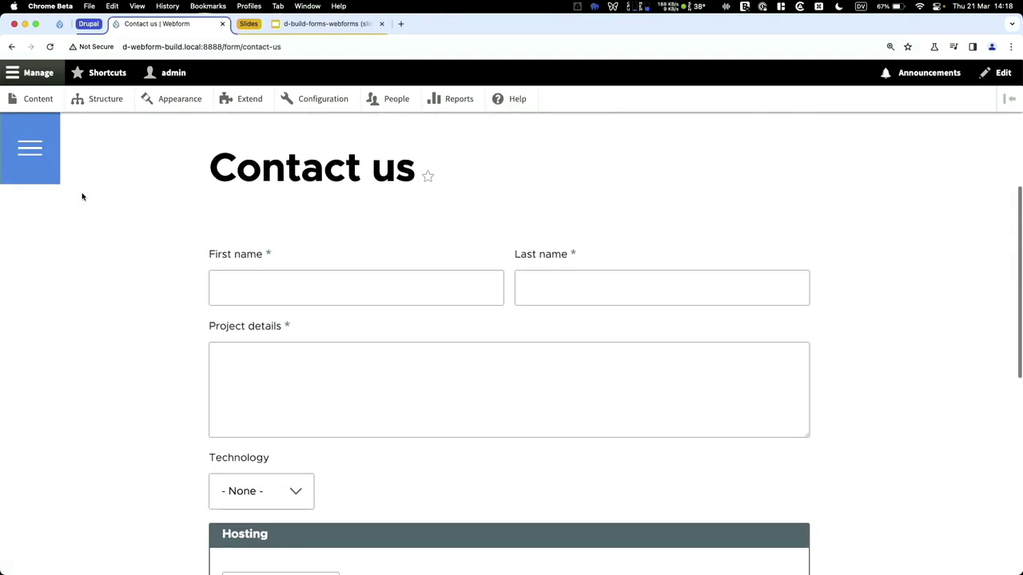
pyautogui.click(291, 246)
pyautogui.write('aothunth')
pyautogui.press('Tab')
pyautogui.write('nthnth')
pyautogui.press('Tab')
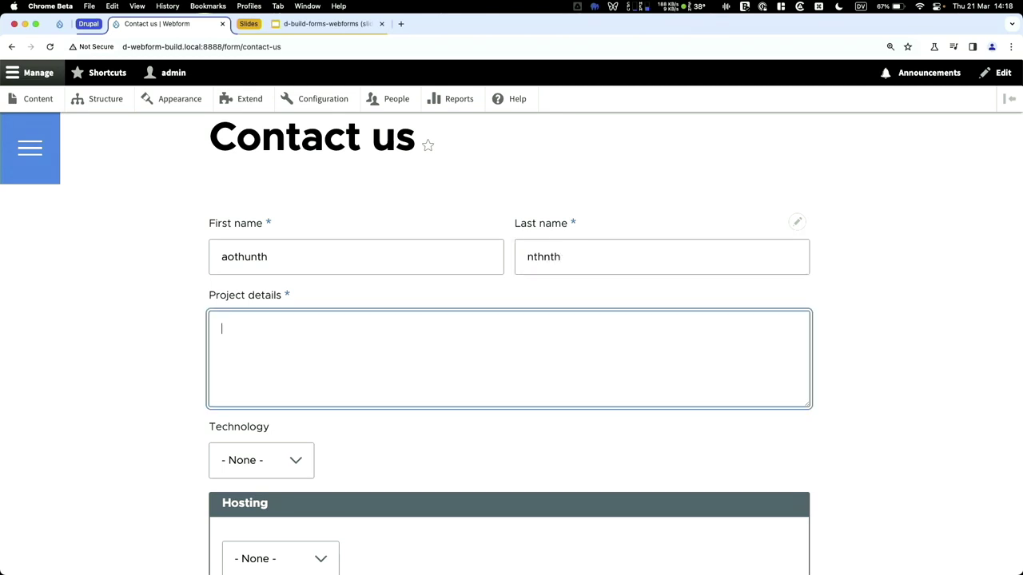
pyautogui.write('nhteu')
pyautogui.scroll(-3, 293, 248)
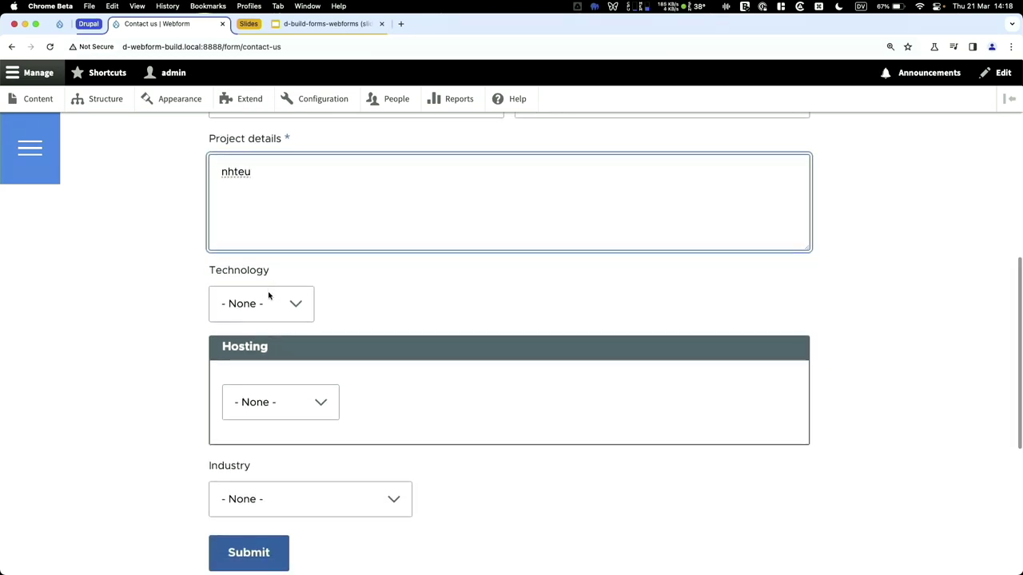
# - Test the Version field's conditional display by choosing Drupal in Technology and switching it to WordPress
pyautogui.click(268, 297)
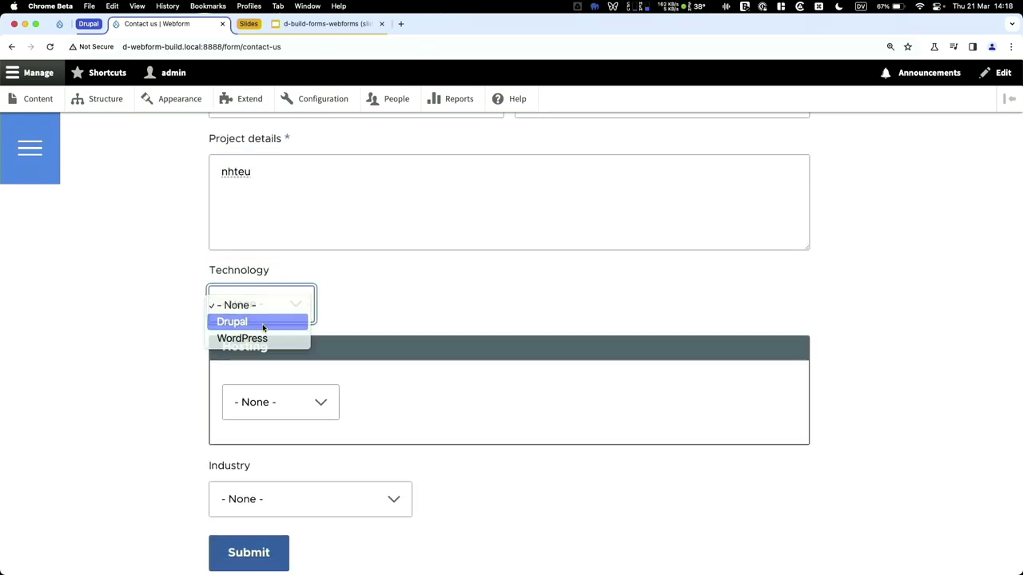
pyautogui.click(263, 322)
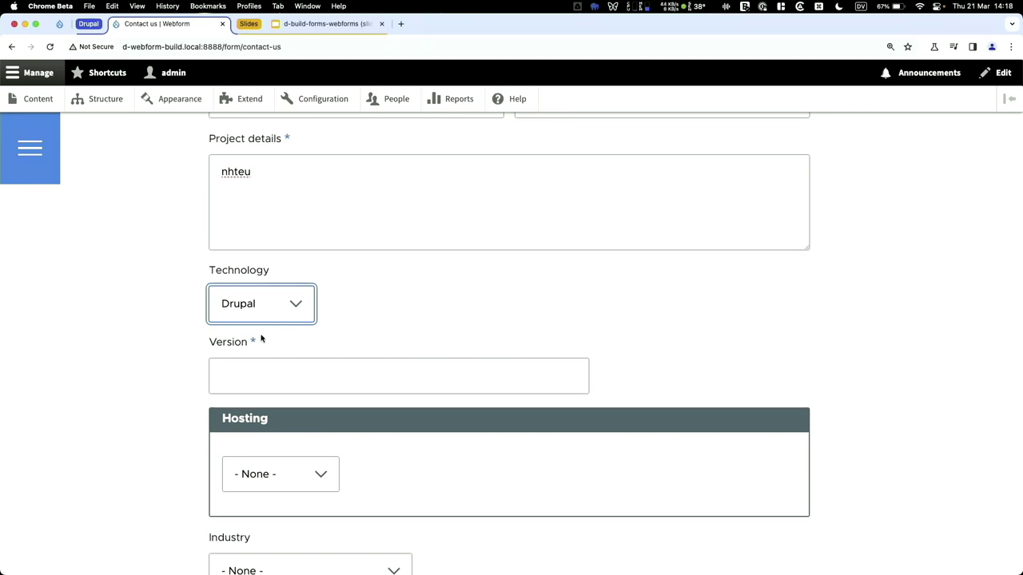
pyautogui.click(255, 370)
pyautogui.click(267, 314)
pyautogui.click(267, 319)
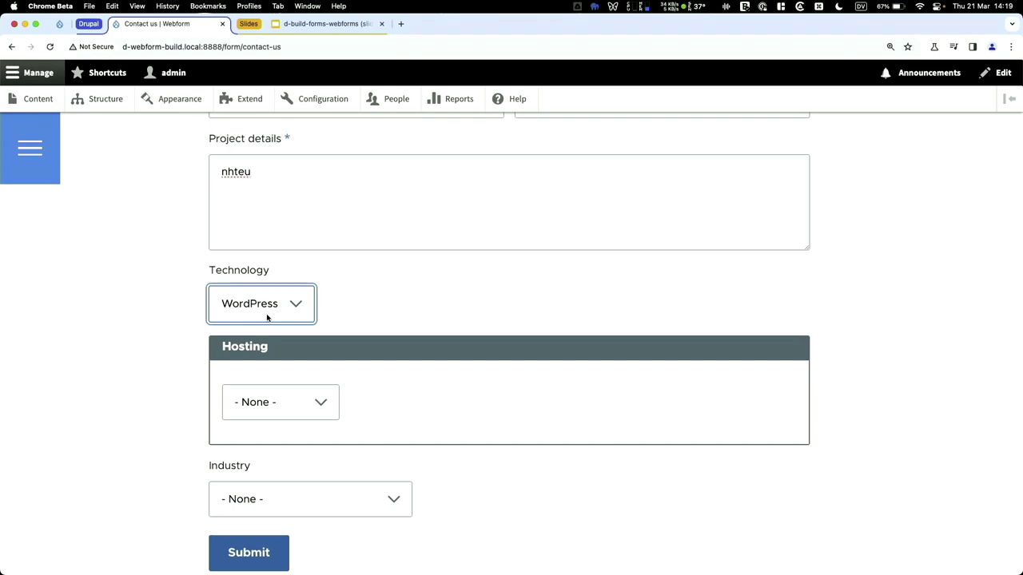
# - Submit the form with WordPress as the Technology and go back to the form
pyautogui.scroll(2, 267, 320)
pyautogui.scroll(-3, 240, 479)
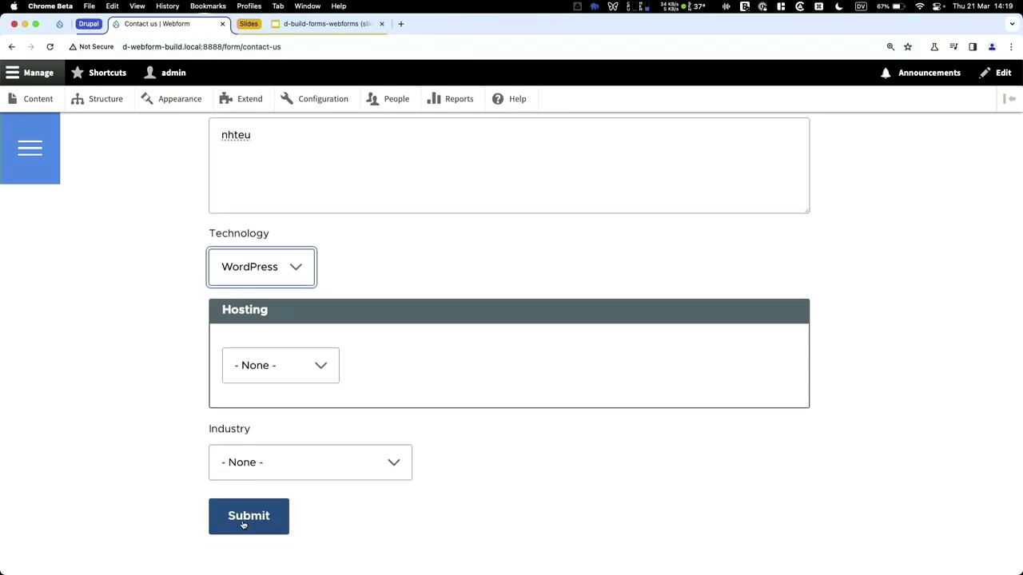
pyautogui.click(242, 523)
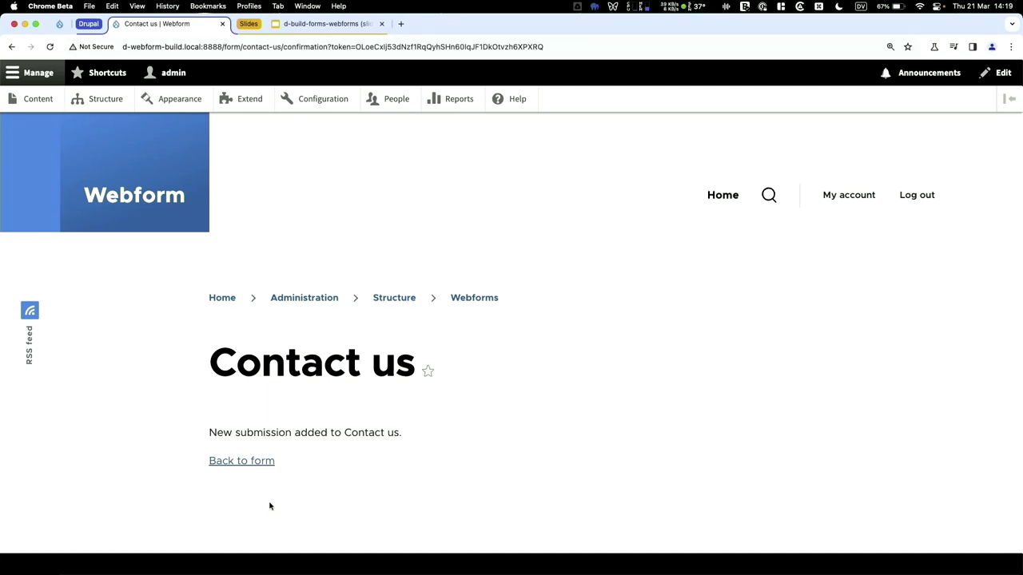
pyautogui.click(258, 462)
# - Fill in First name "aoeu", Last name "au" and Project details "aoeu", and set Technology to Drupal
pyautogui.scroll(-5, 259, 461)
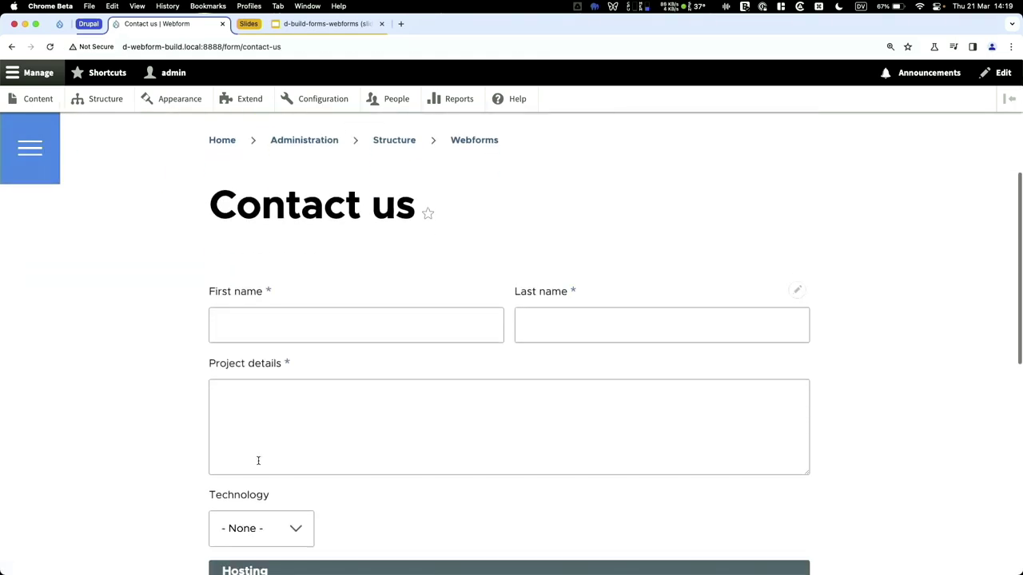
pyautogui.click(360, 336)
pyautogui.write('aoeu')
pyautogui.click(646, 327)
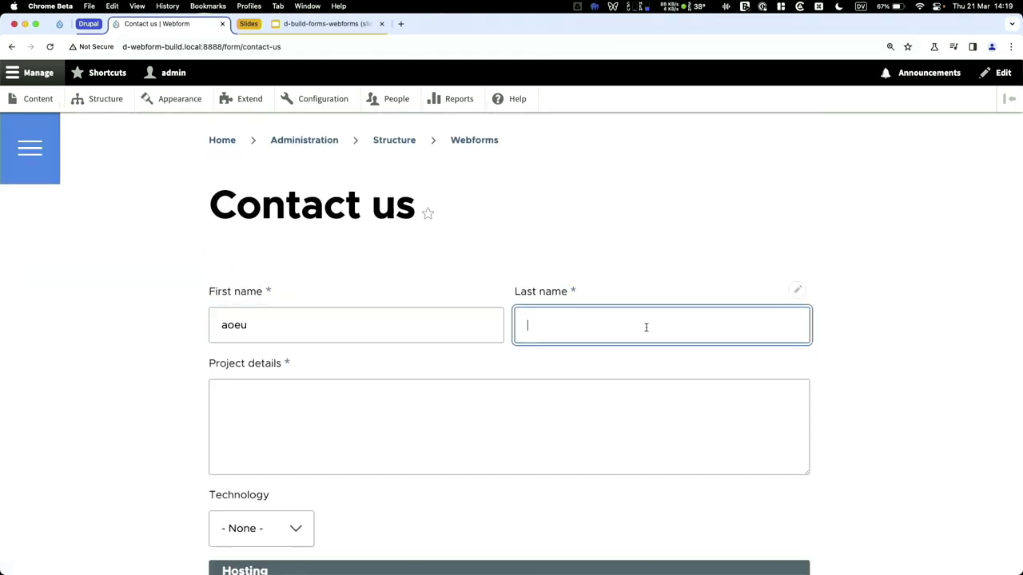
pyautogui.write('au')
pyautogui.click(578, 385)
pyautogui.write('aoeu')
pyautogui.click(280, 528)
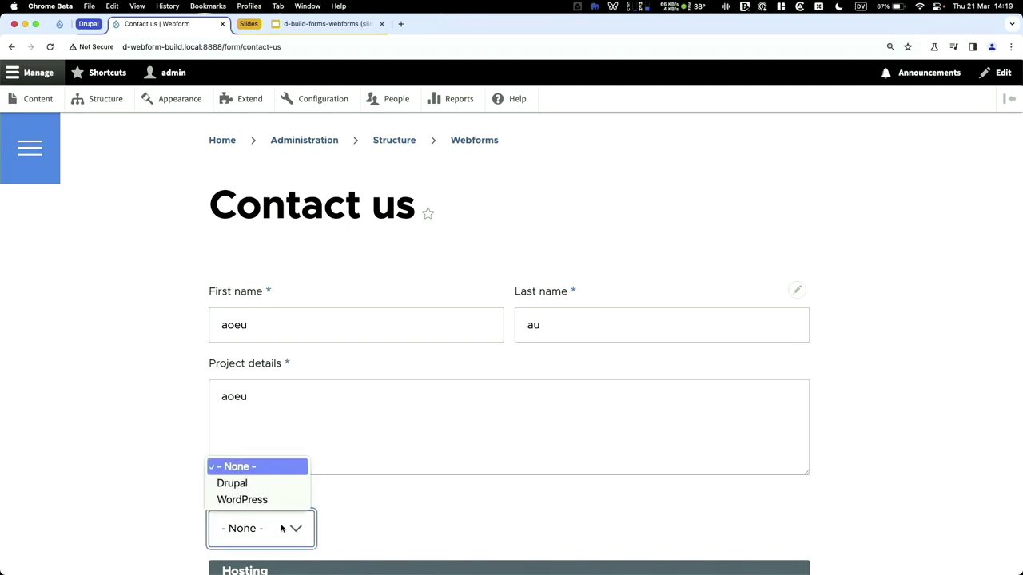
pyautogui.click(232, 483)
# - Try to submit the form with the required Version field left empty
pyautogui.scroll(-3, 273, 488)
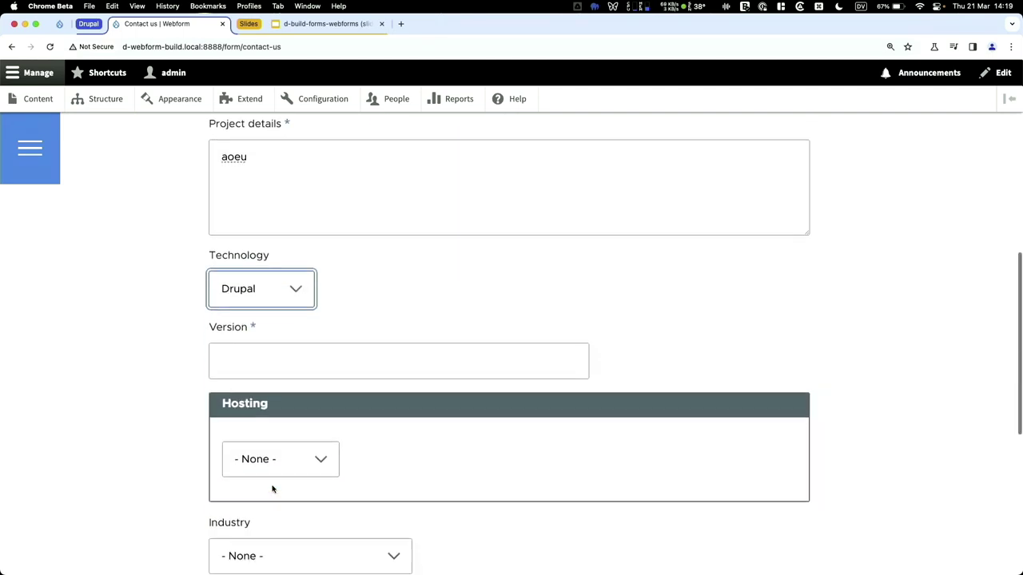
pyautogui.scroll(-1, 273, 489)
pyautogui.click(249, 560)
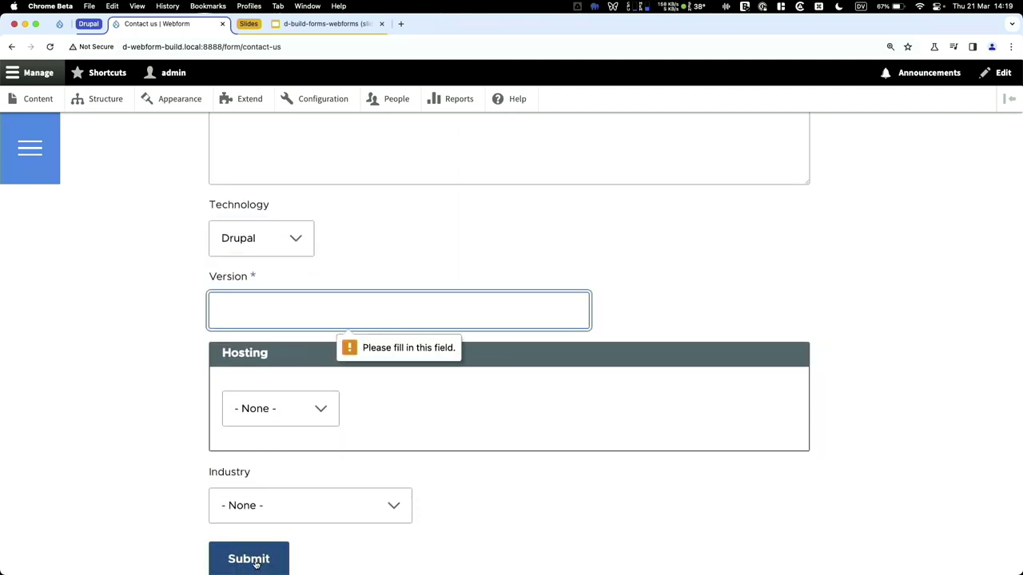
pyautogui.click(255, 563)
# - Dismiss the previous-submission notice on the "Contact us" page and review the form's fields
pyautogui.press('super+r')
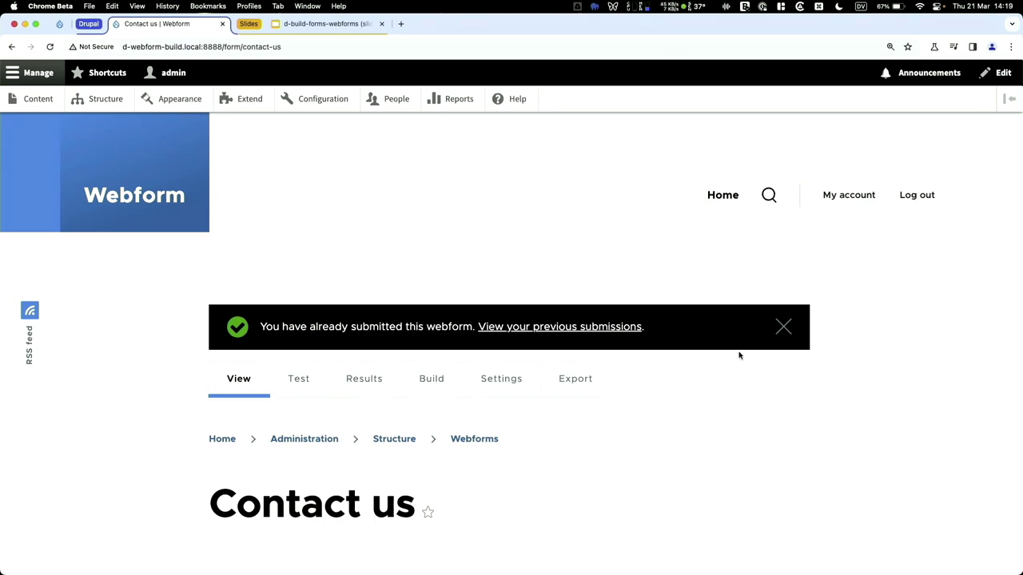
pyautogui.click(783, 327)
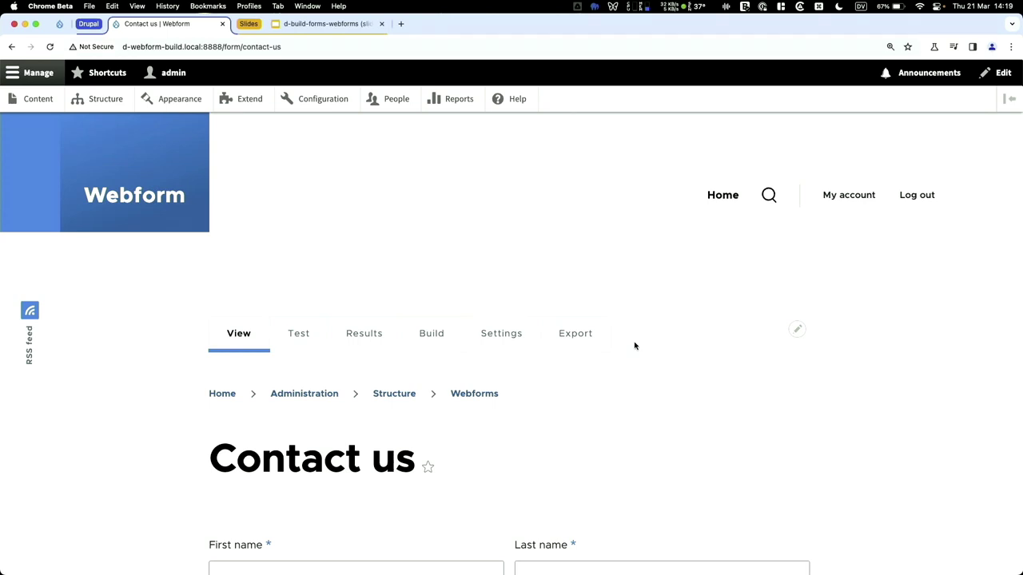
pyautogui.scroll(-5, 635, 346)
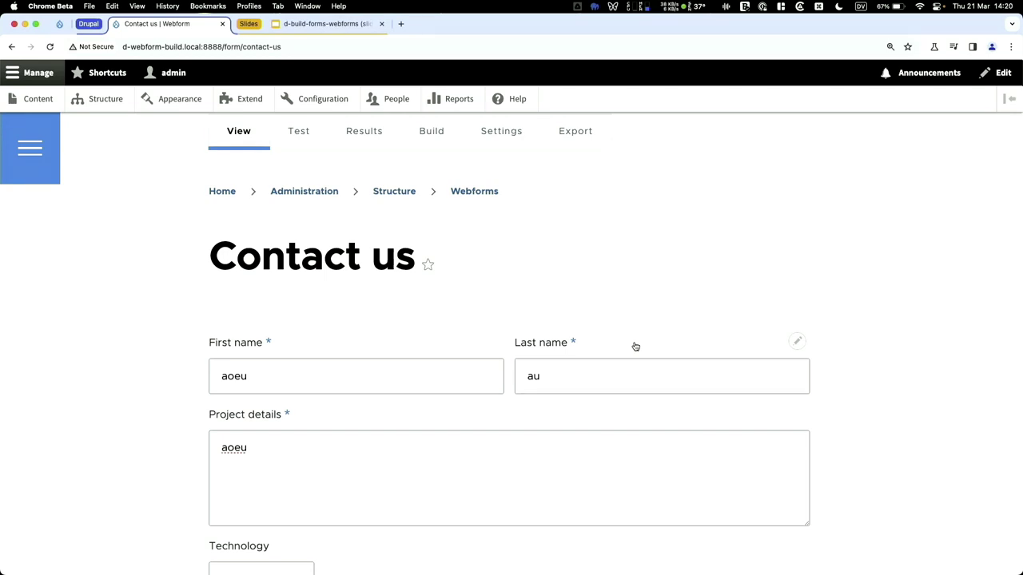
pyautogui.scroll(-4, 635, 346)
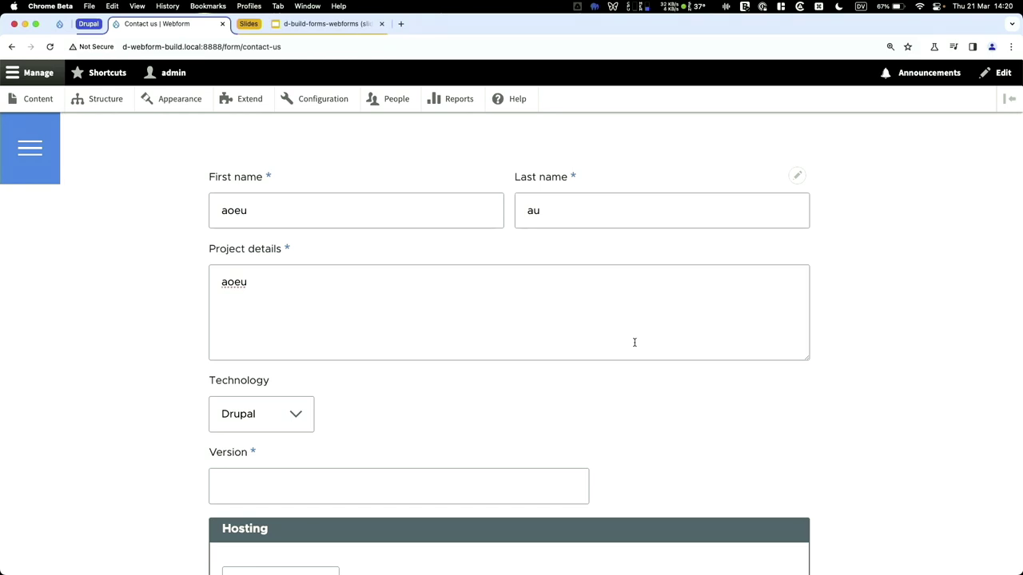
# - Add a wizard page element titled "Contact" to the "Contact us" webform and save it
pyautogui.scroll(5, 635, 342)
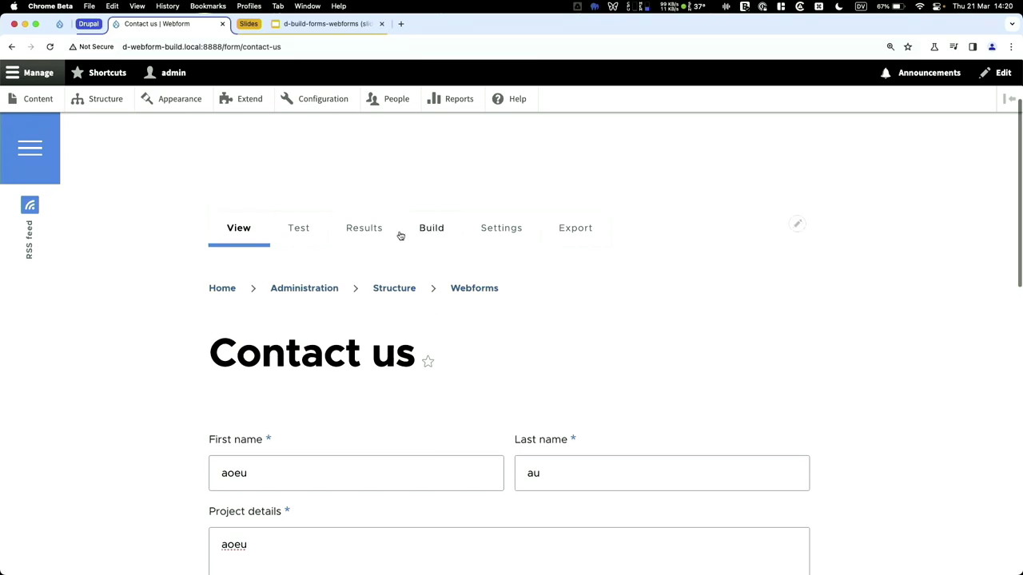
pyautogui.click(432, 217)
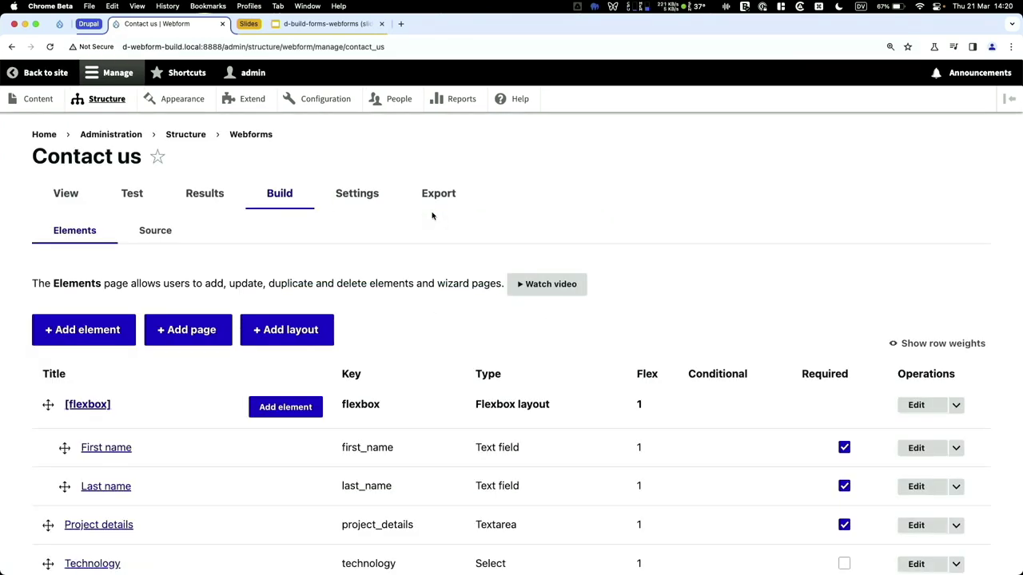
pyautogui.scroll(-3, 433, 217)
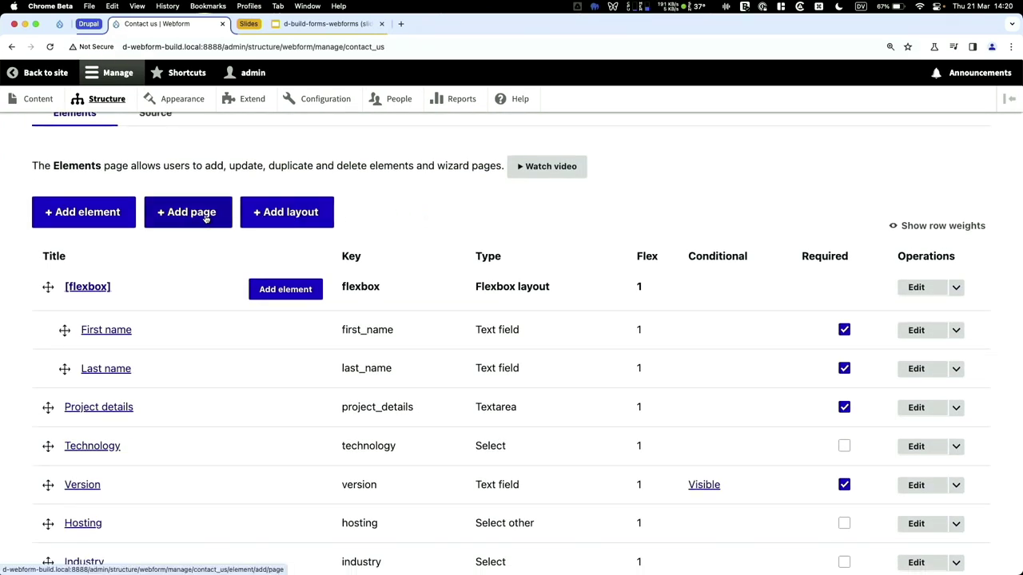
pyautogui.click(206, 218)
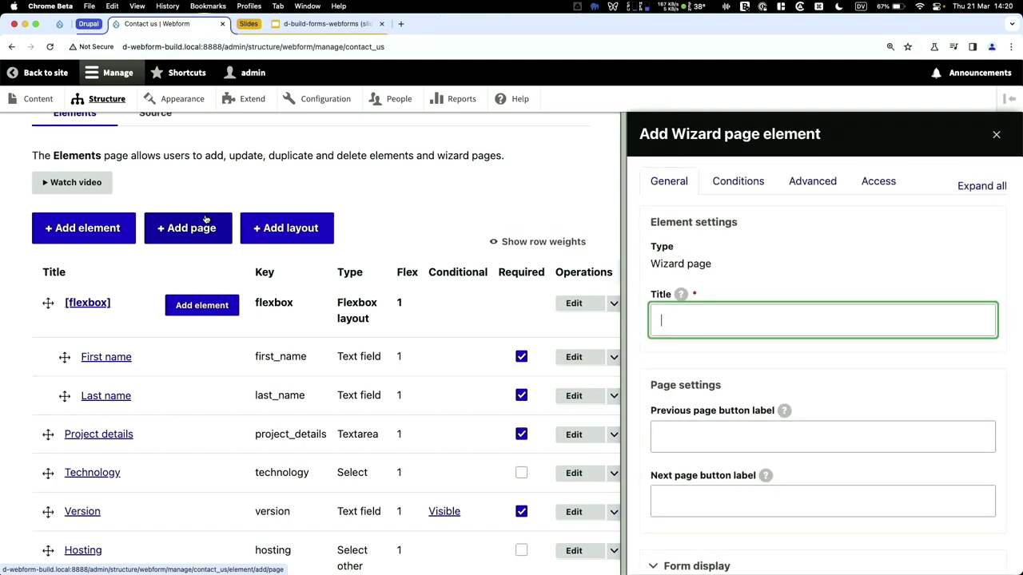
pyautogui.write('Contact')
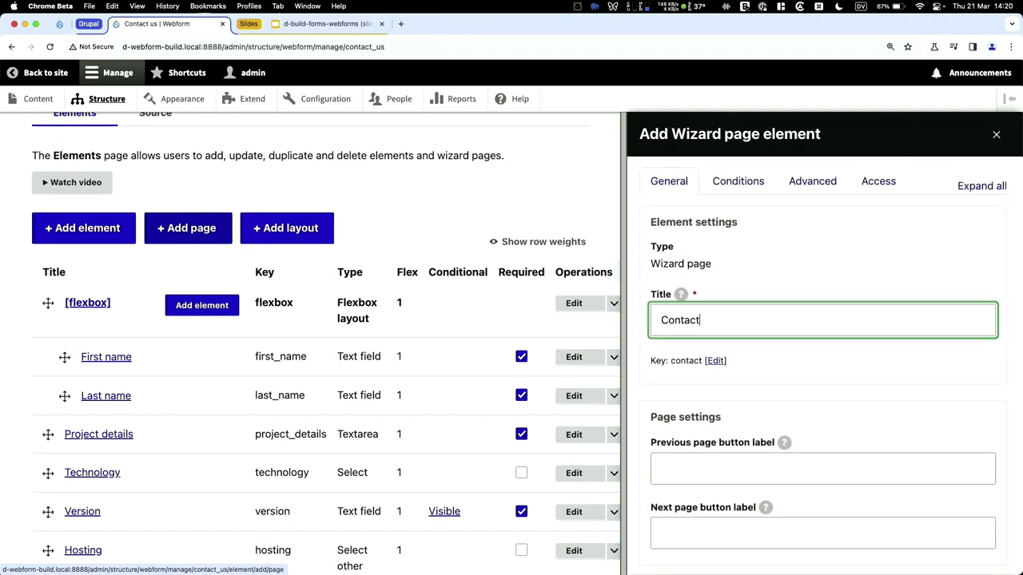
pyautogui.scroll(-3, 692, 258)
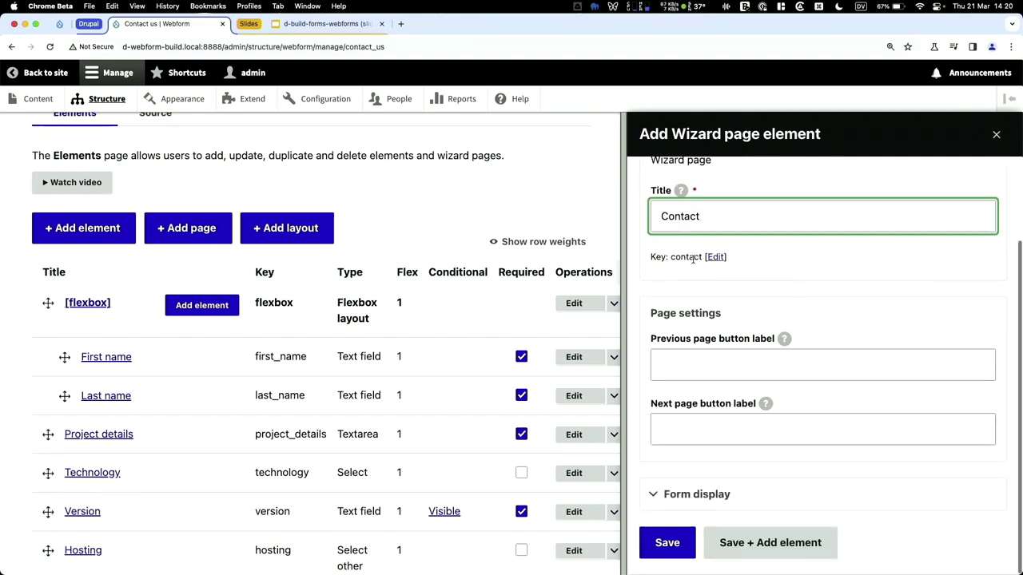
pyautogui.click(674, 548)
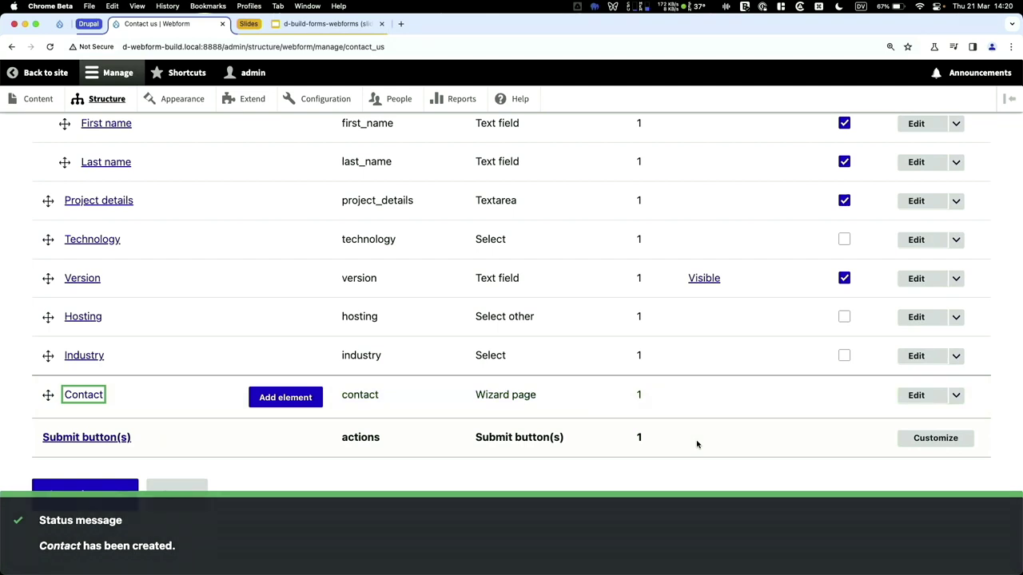
# - Add a wizard page element titled "Project" to the "Contact us" webform and save it
pyautogui.scroll(5, 696, 443)
pyautogui.click(212, 237)
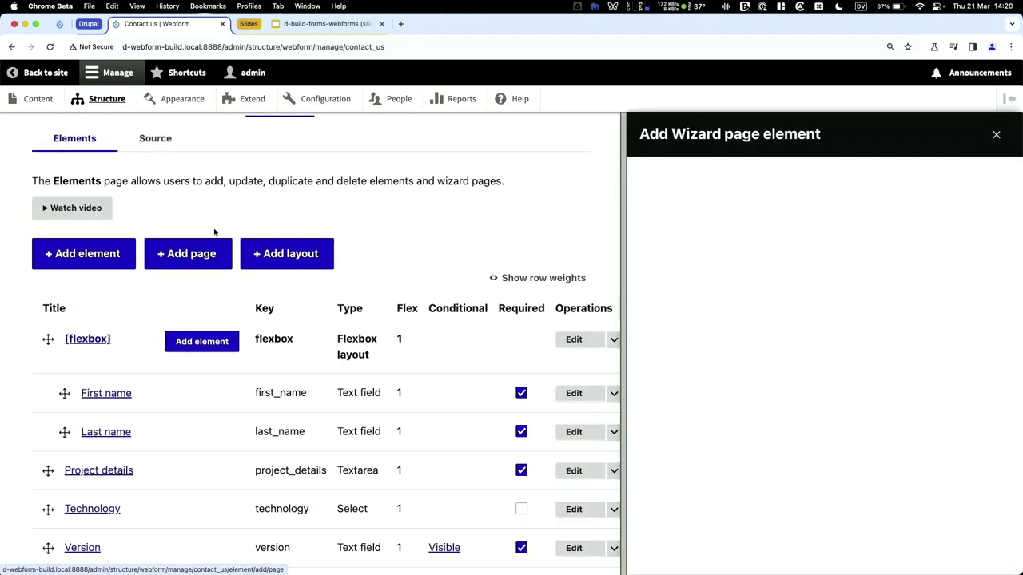
pyautogui.write('Project')
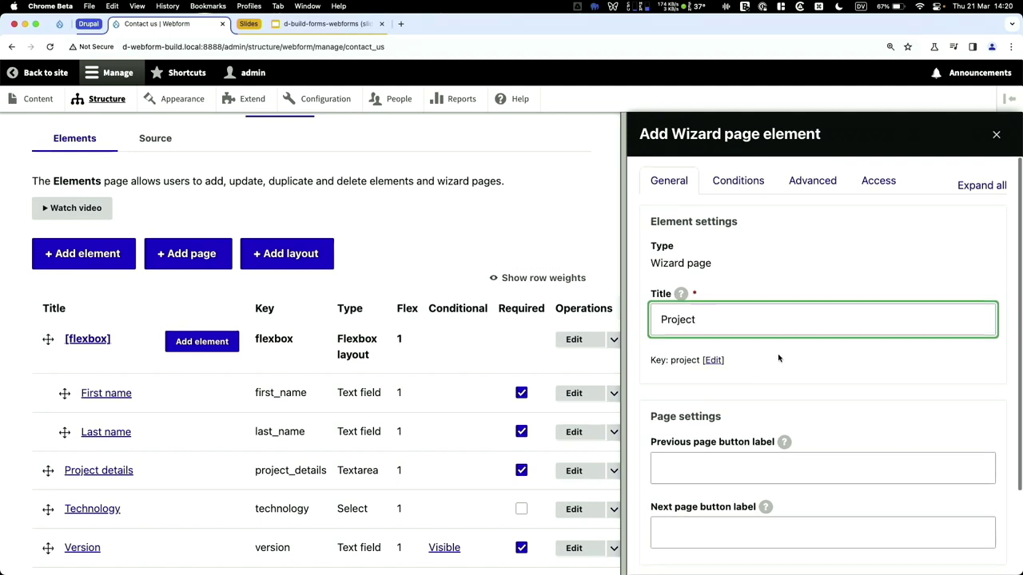
pyautogui.scroll(-3, 699, 493)
pyautogui.click(672, 545)
# - Add a wizard page element titled "Tech" to the webform and save it
pyautogui.scroll(10, 686, 424)
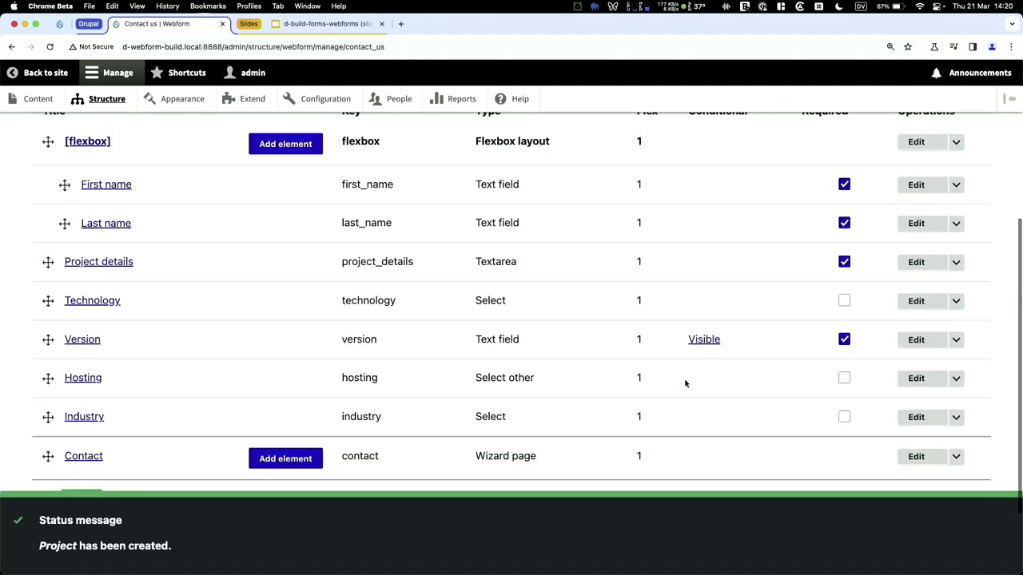
pyautogui.click(231, 328)
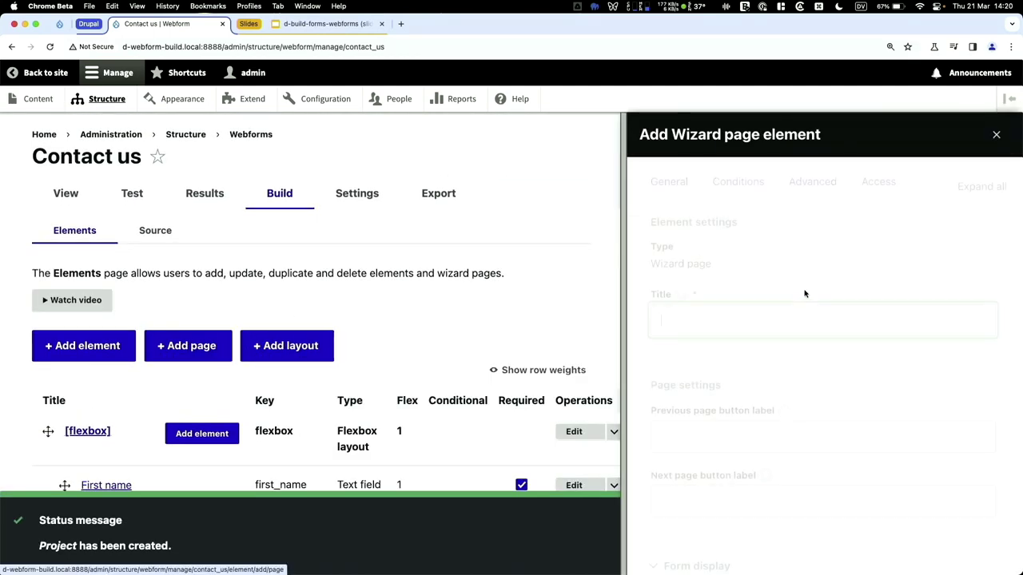
pyautogui.write('Tech')
pyautogui.scroll(-3, 823, 415)
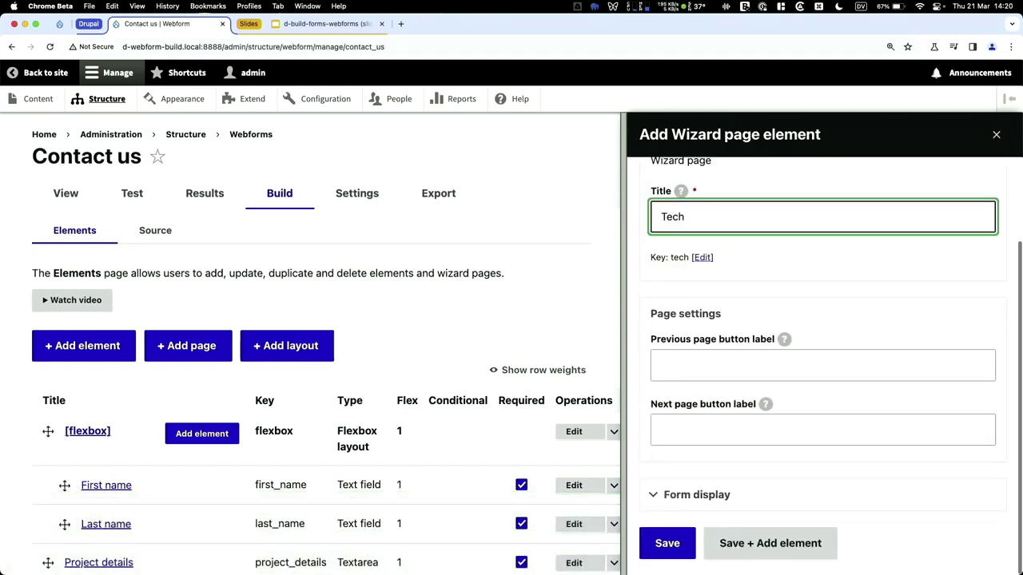
pyautogui.click(667, 544)
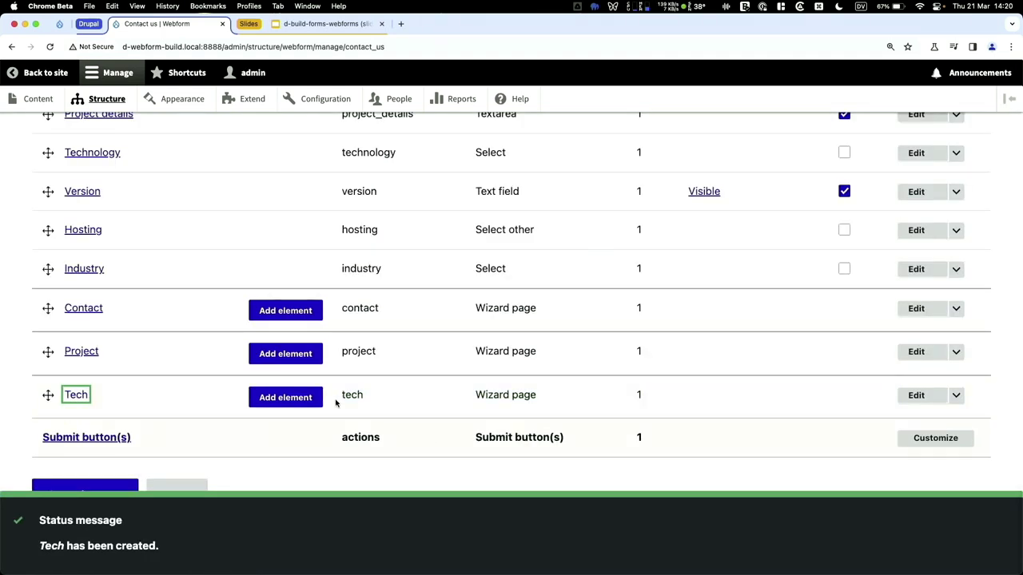
# - Move the Contact wizard page to the start of the element list and nest the flexbox layout under it
pyautogui.moveTo(48, 308); pyautogui.dragTo(45, 224)
pyautogui.moveTo(48, 333); pyautogui.dragTo(64, 332)
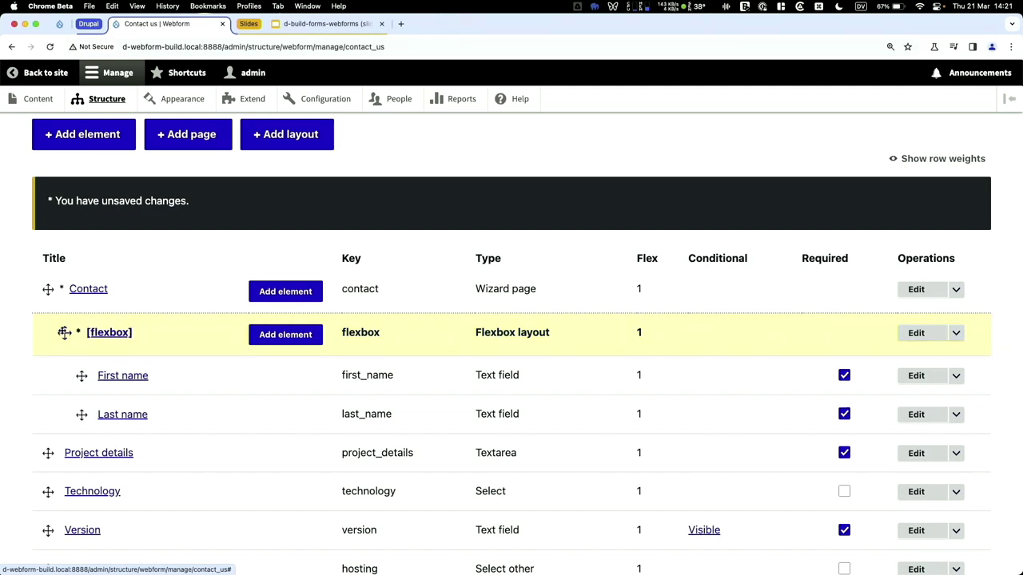
# - Nest Technology, Version, Hosting and Industry under the Tech wizard page and place that group directly after the Contact group
pyautogui.scroll(-4, 62, 333)
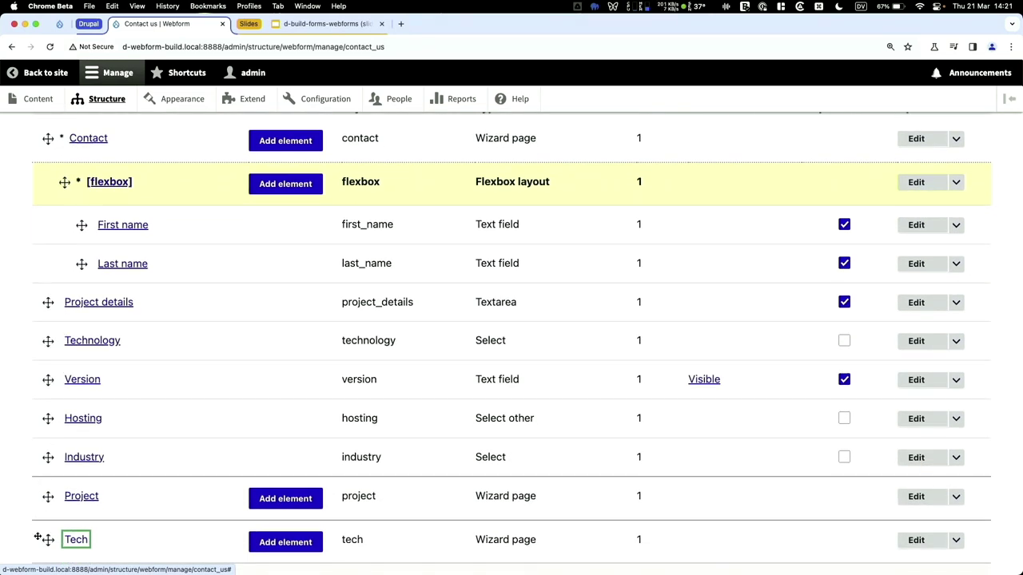
pyautogui.click(47, 533)
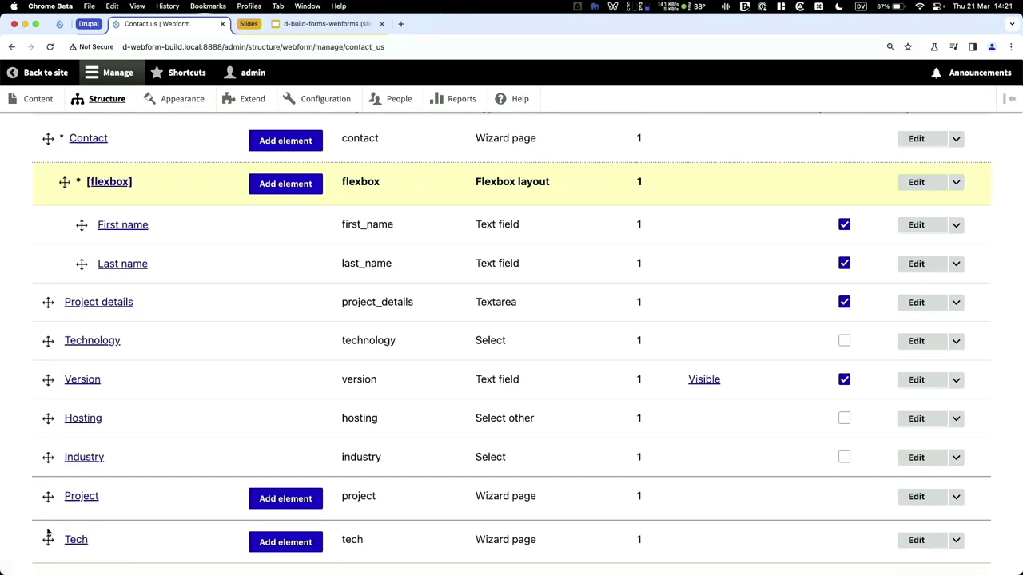
pyautogui.moveTo(47, 540); pyautogui.dragTo(46, 341)
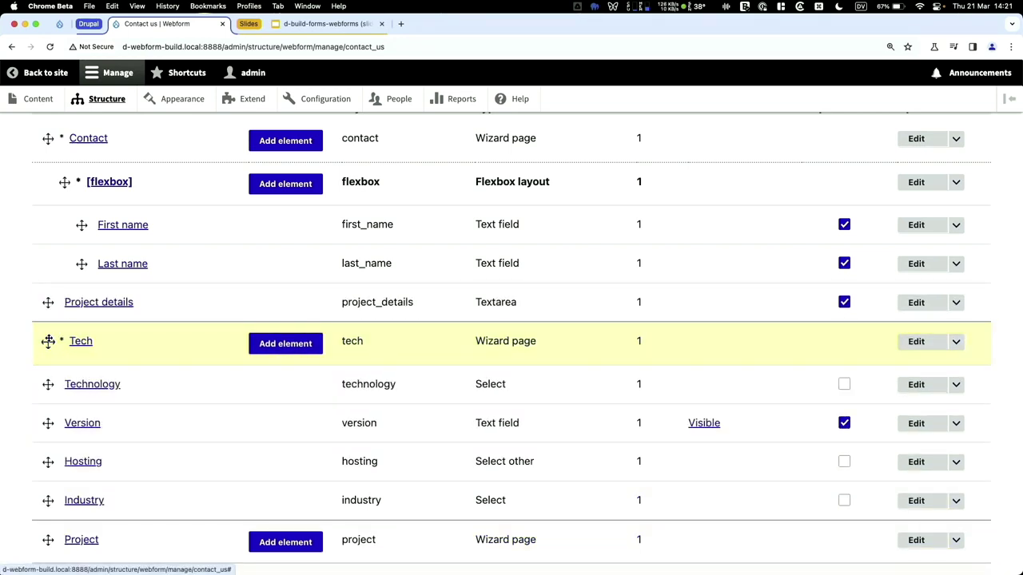
pyautogui.moveTo(48, 385); pyautogui.dragTo(64, 384)
pyautogui.moveTo(44, 423); pyautogui.dragTo(61, 423)
pyautogui.moveTo(48, 461); pyautogui.dragTo(64, 461)
pyautogui.moveTo(46, 498); pyautogui.dragTo(64, 498)
pyautogui.moveTo(47, 341); pyautogui.dragTo(48, 304)
# - Place the Project wizard page above Project details, nest Project details under it and save the elements
pyautogui.moveTo(48, 540); pyautogui.dragTo(50, 514)
pyautogui.scroll(-4, 51, 515)
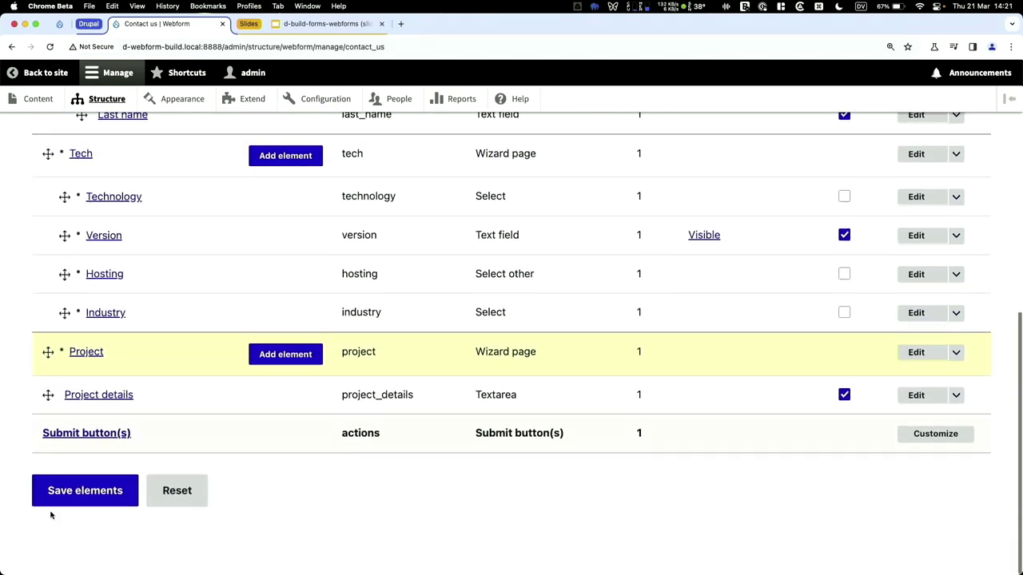
pyautogui.moveTo(45, 400); pyautogui.dragTo(64, 399)
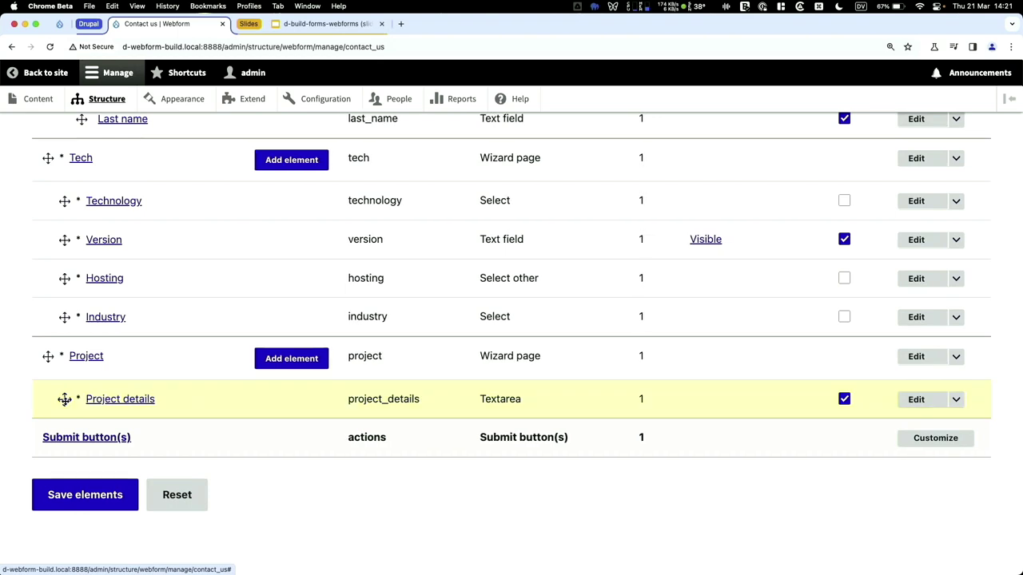
pyautogui.click(77, 504)
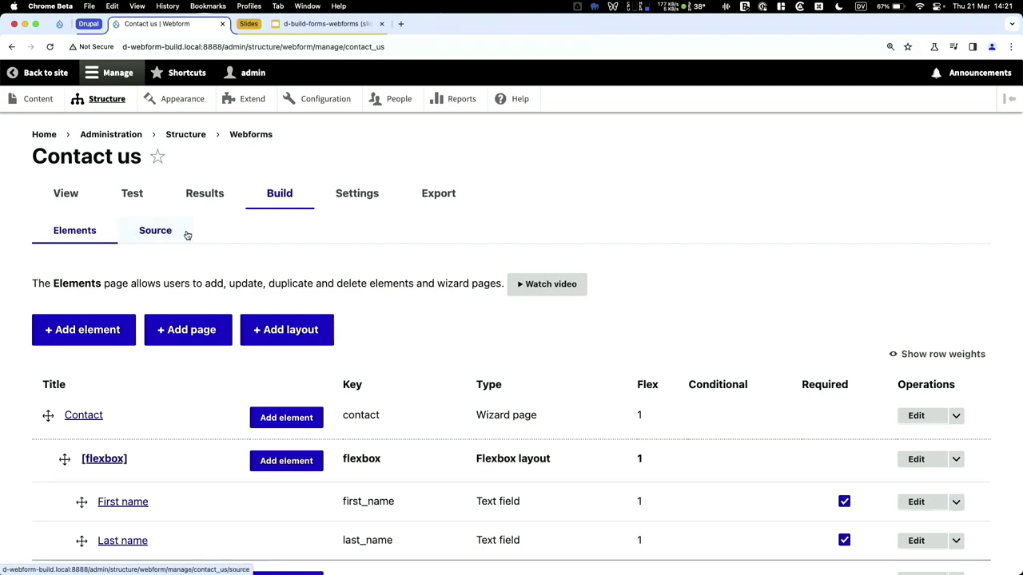
# - Open the prepopulated test form, go through the Contact, Tech and Project pages and submit it
pyautogui.click(146, 201)
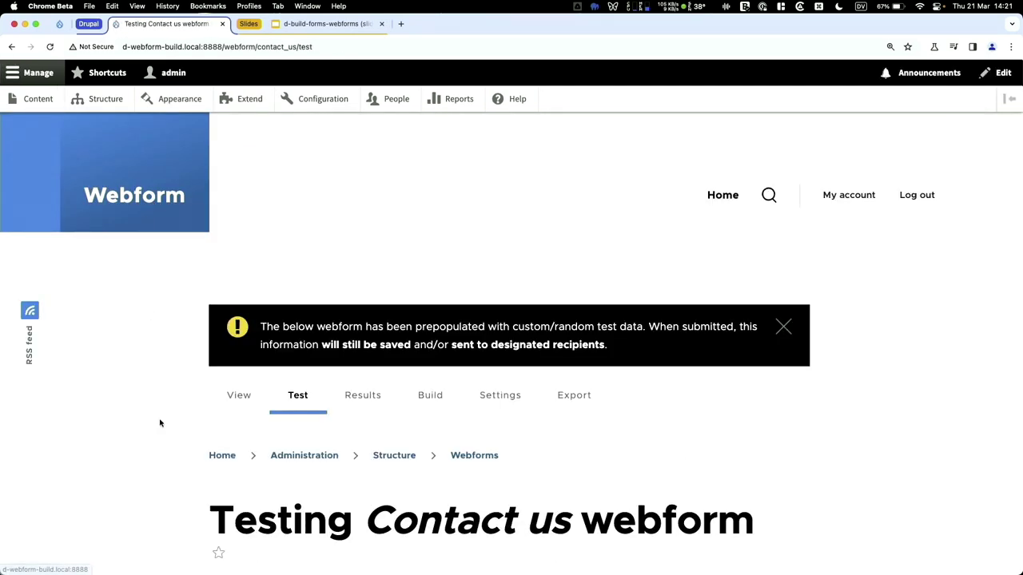
pyautogui.scroll(-10, 160, 423)
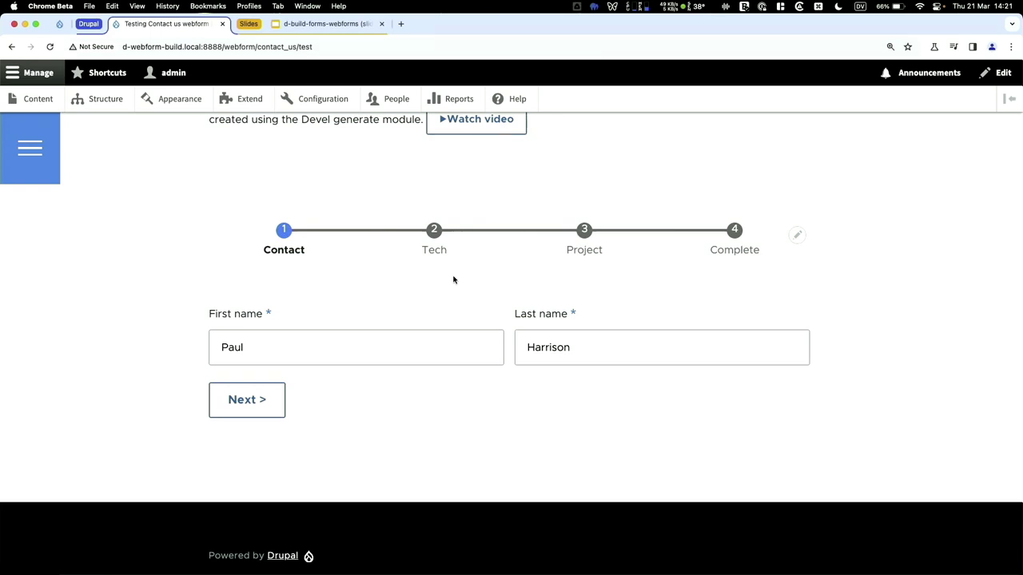
pyautogui.click(268, 399)
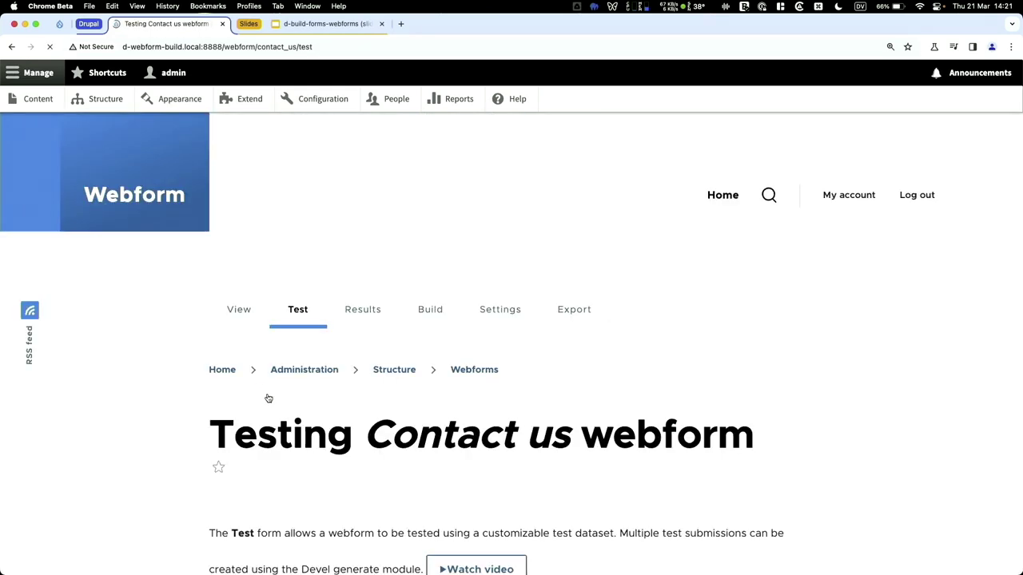
pyautogui.scroll(-5, 268, 398)
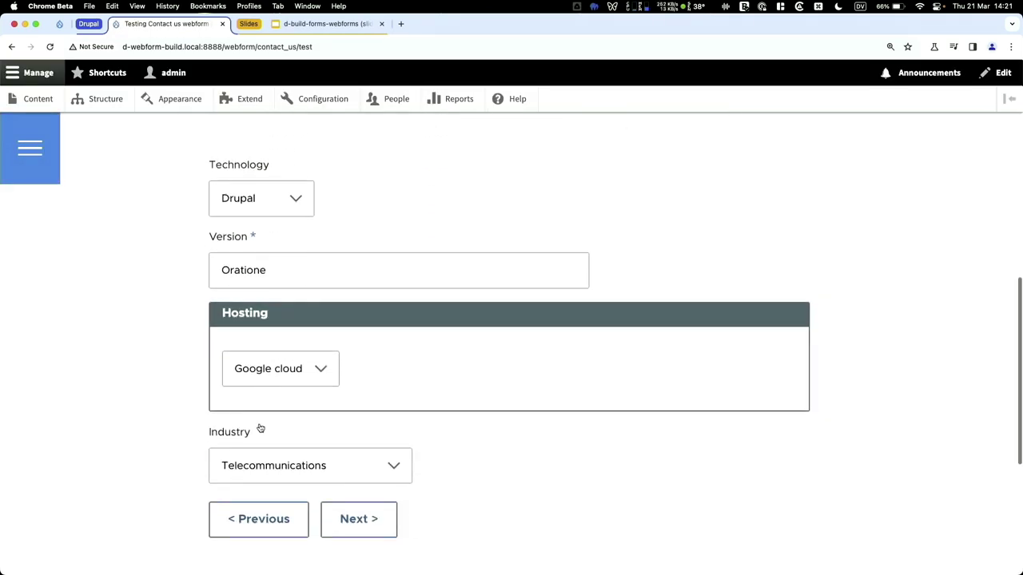
pyautogui.click(362, 519)
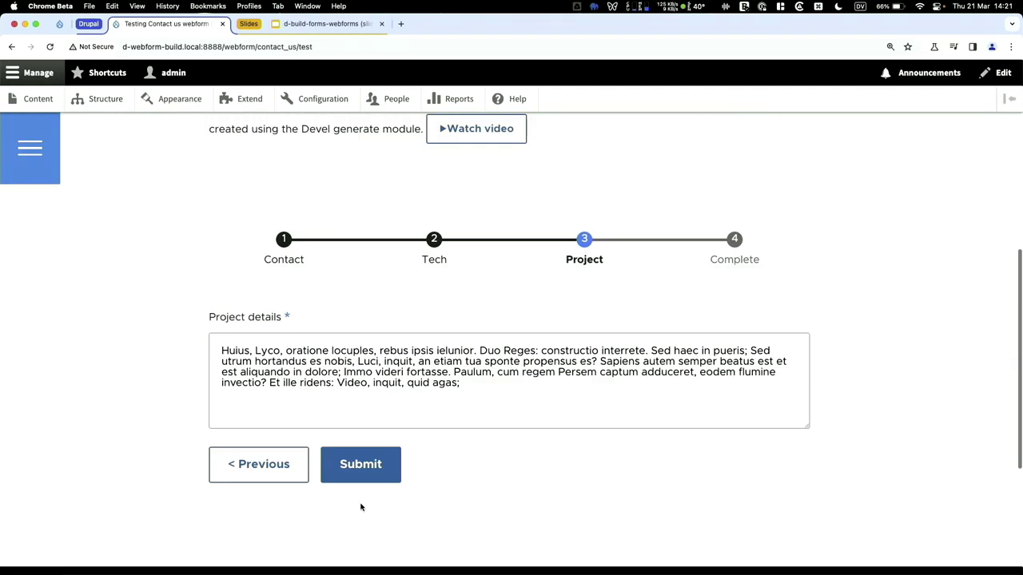
pyautogui.click(360, 478)
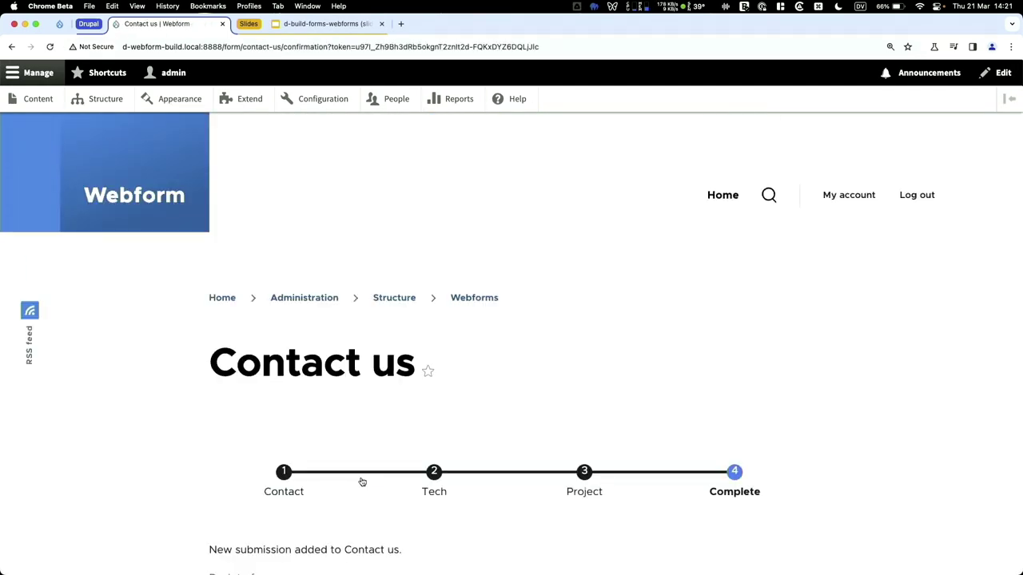
# - Return from the confirmation page to the "Contact us" form and review its wizard progress bar and first page
pyautogui.scroll(-3, 362, 482)
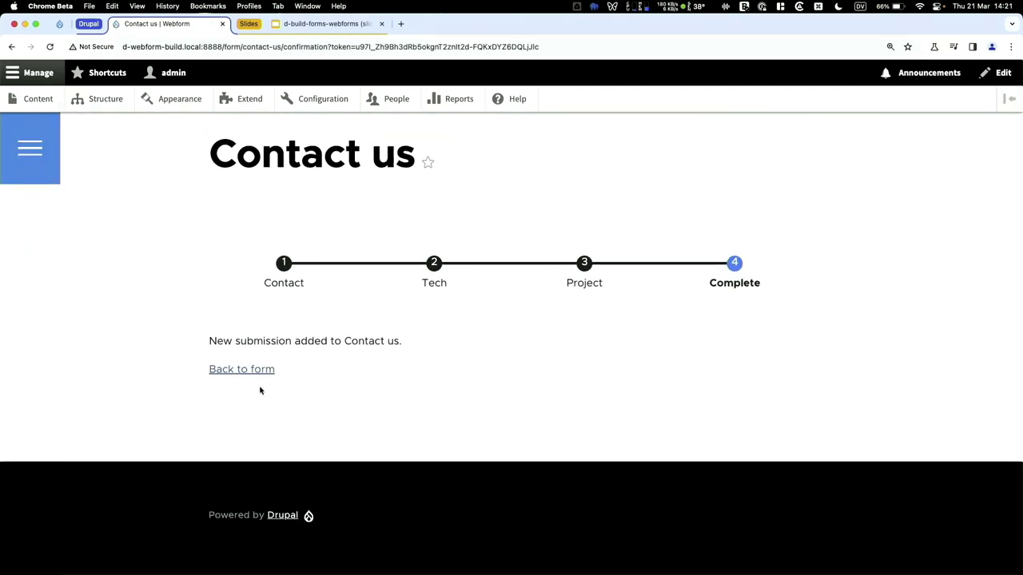
pyautogui.click(254, 372)
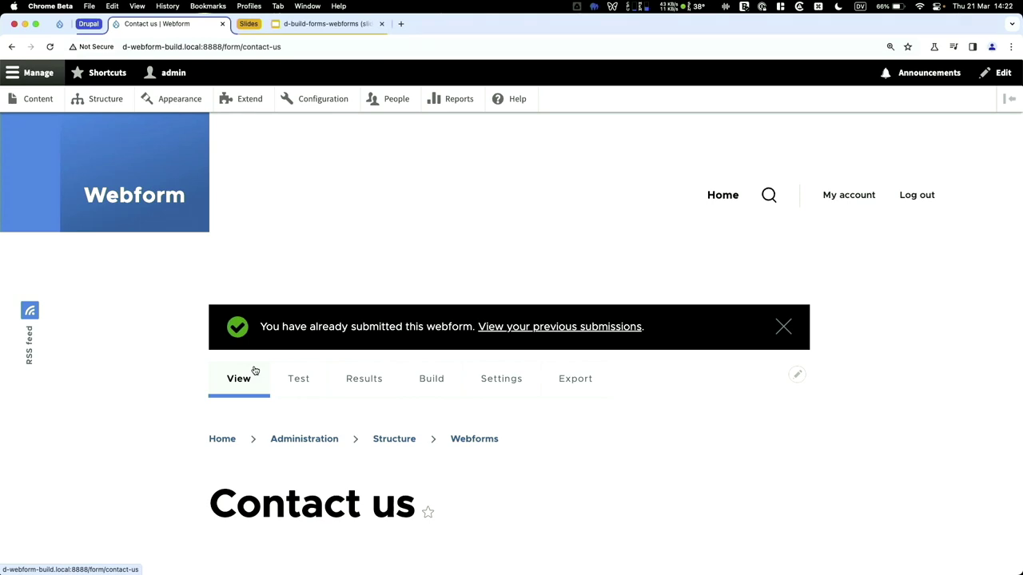
pyautogui.scroll(-3, 254, 370)
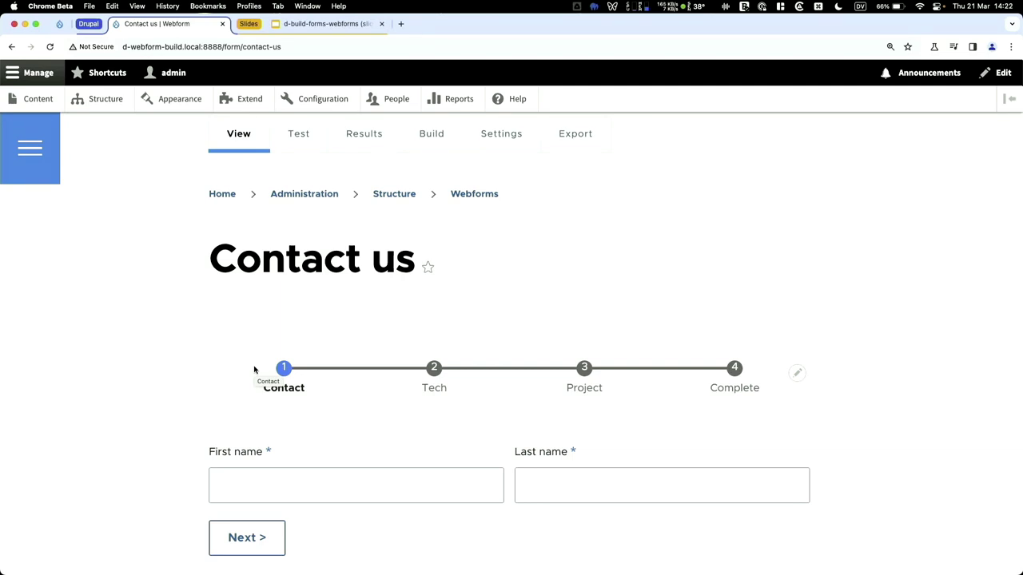
pyautogui.scroll(1, 393, 312)
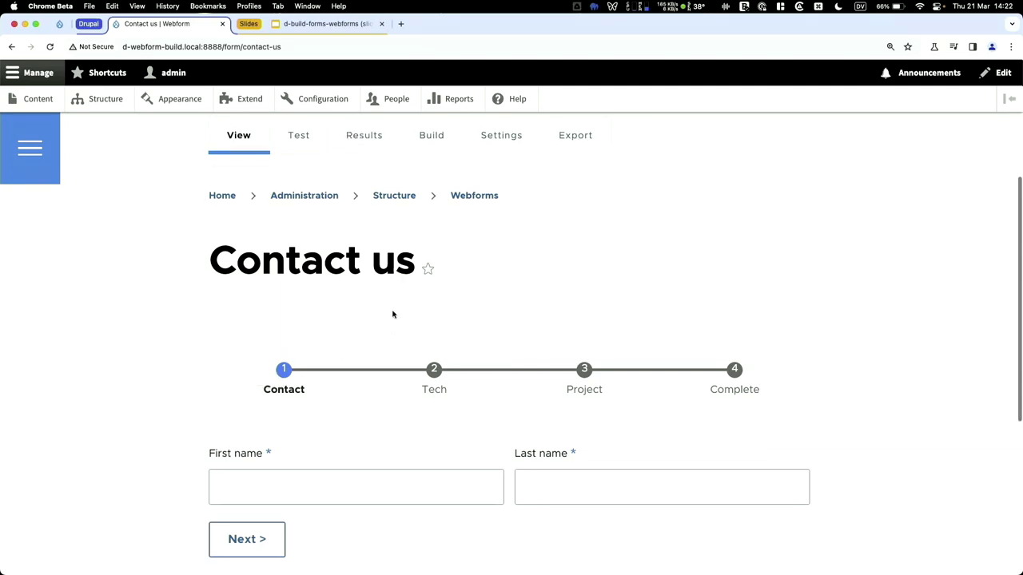
# - In the webform's form settings, set the preview page to Required and save the settings
pyautogui.click(485, 157)
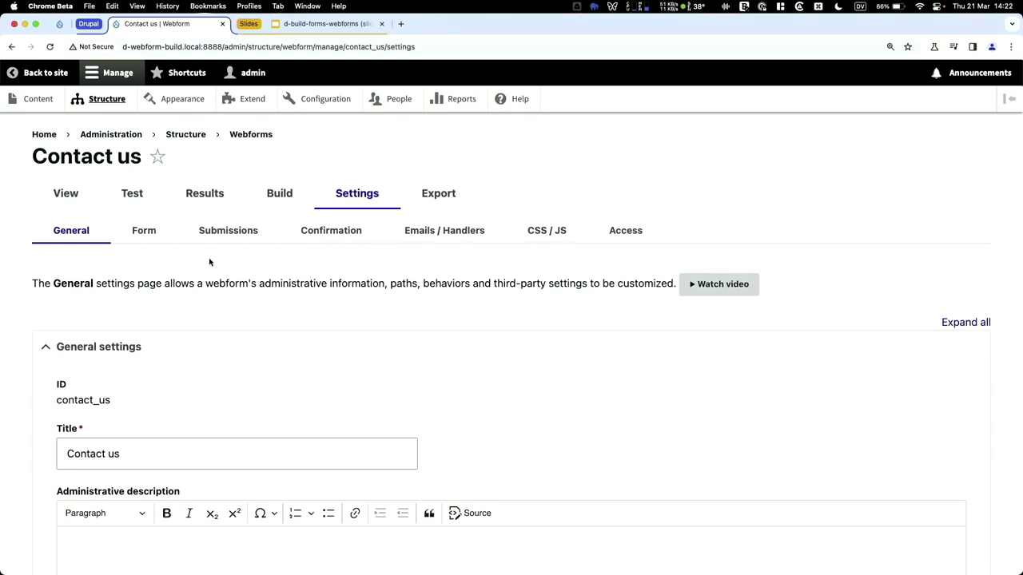
pyautogui.click(152, 236)
pyautogui.scroll(-5, 278, 393)
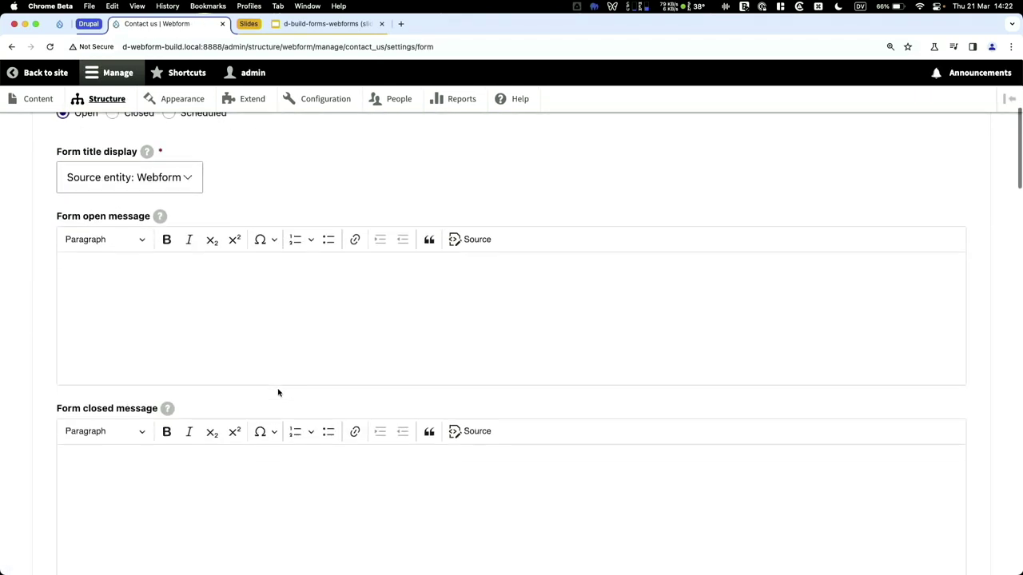
pyautogui.scroll(-20, 278, 392)
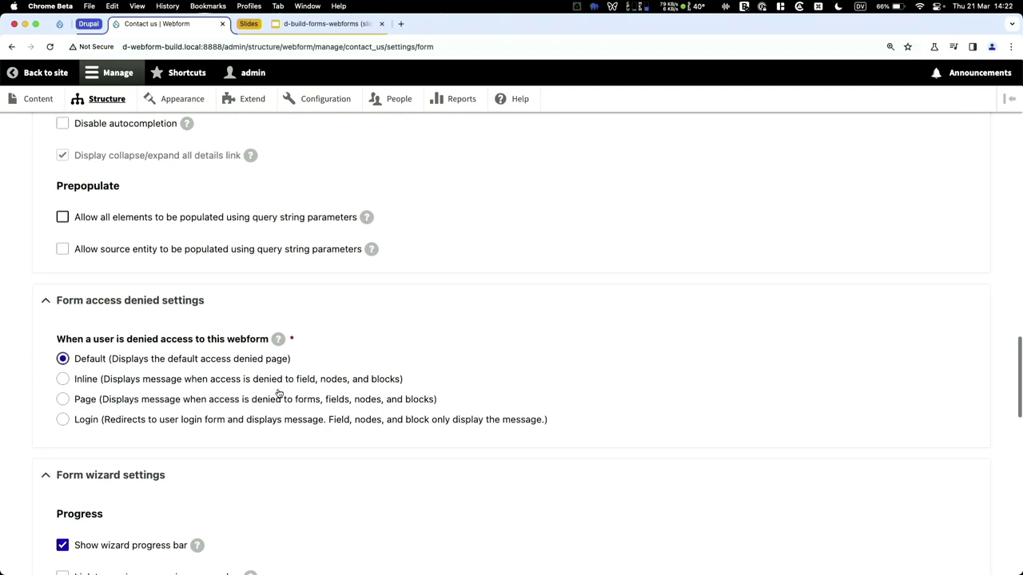
pyautogui.scroll(-20, 278, 392)
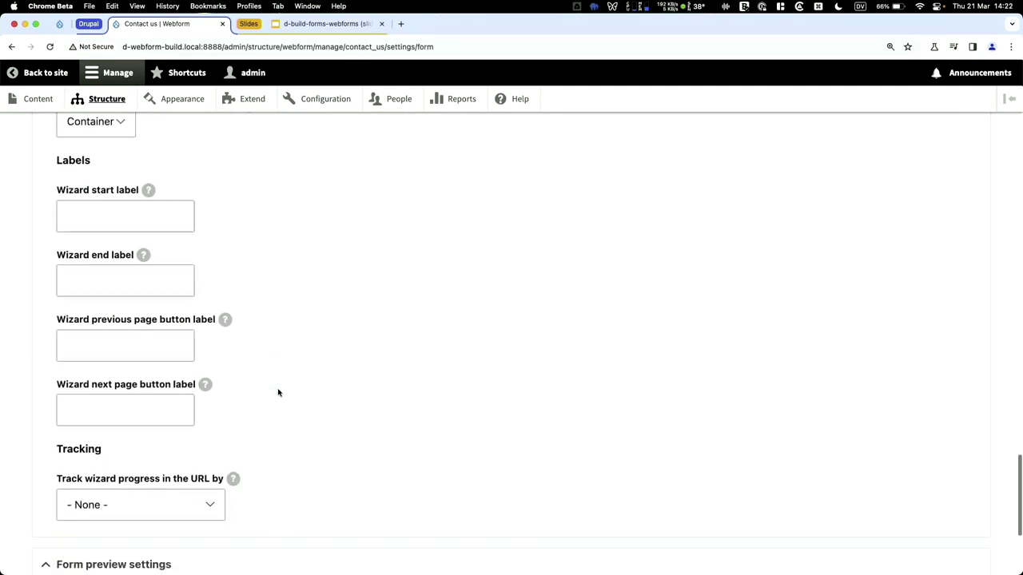
pyautogui.scroll(-5, 278, 393)
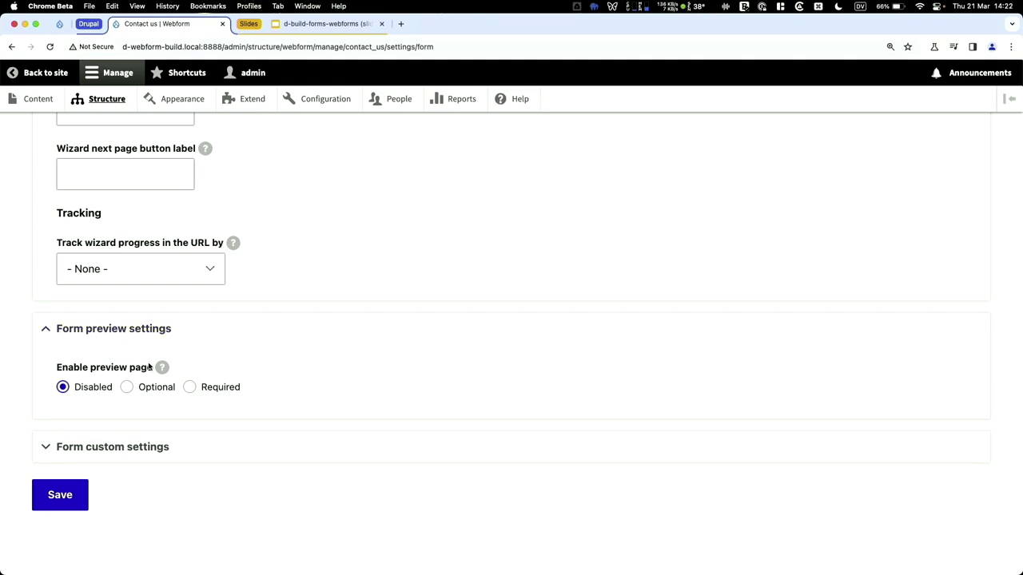
pyautogui.click(212, 387)
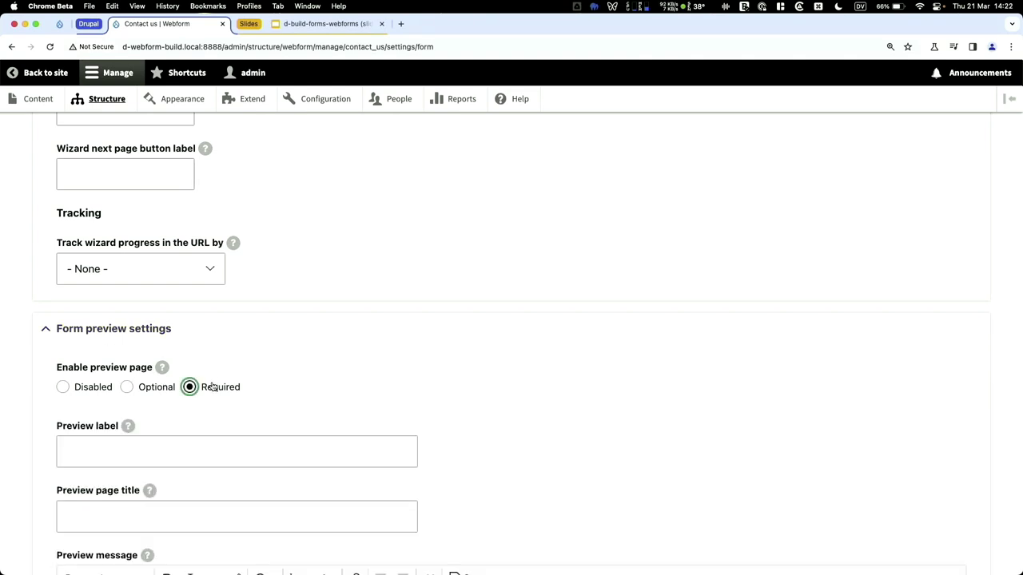
pyautogui.scroll(-10, 212, 387)
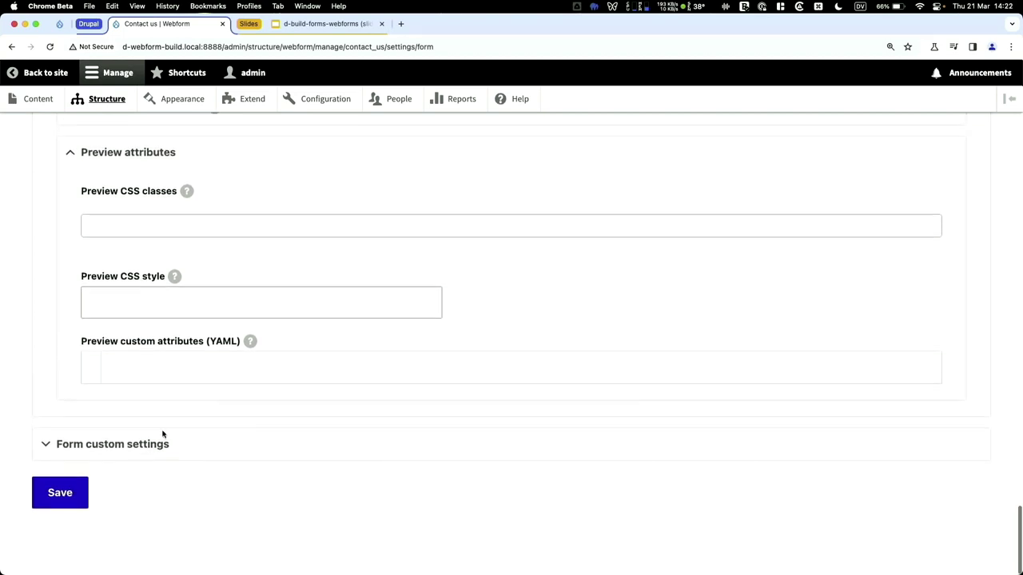
pyautogui.click(45, 505)
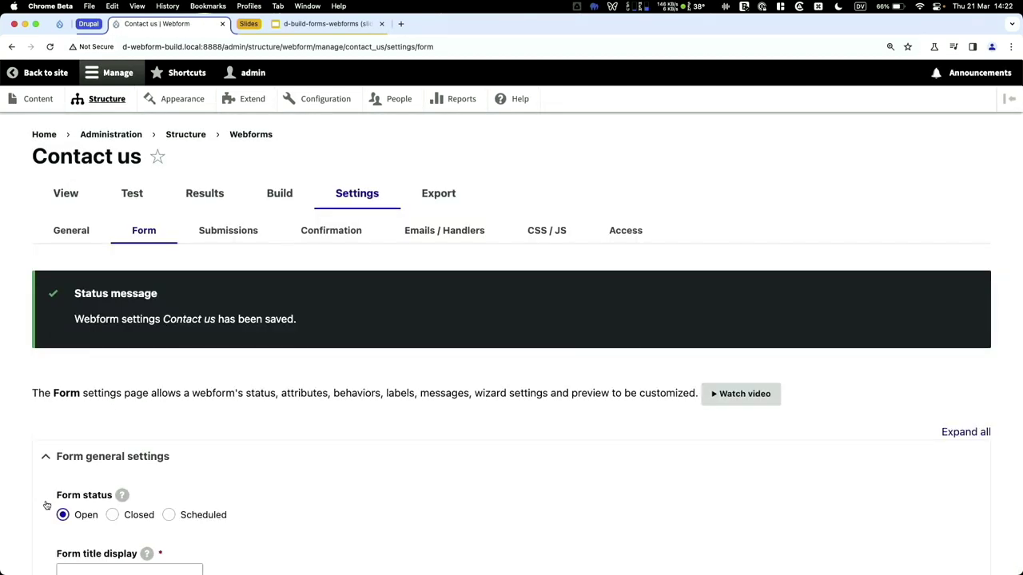
# - Open the webform's prepopulated test form and advance through the Contact, Tech and Project pages to the preview
pyautogui.click(134, 196)
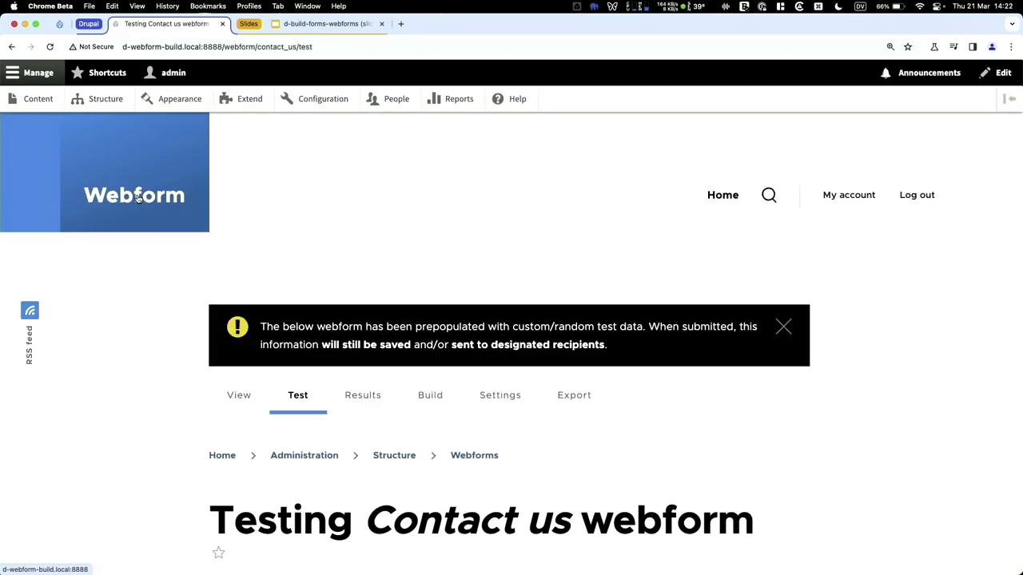
pyautogui.scroll(-5, 169, 315)
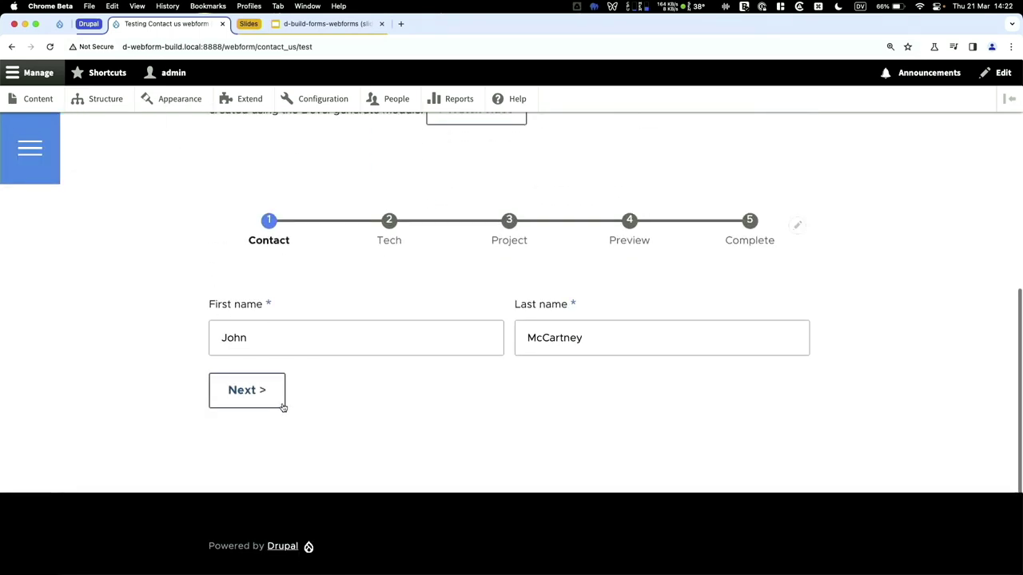
pyautogui.click(283, 402)
pyautogui.scroll(-10, 275, 409)
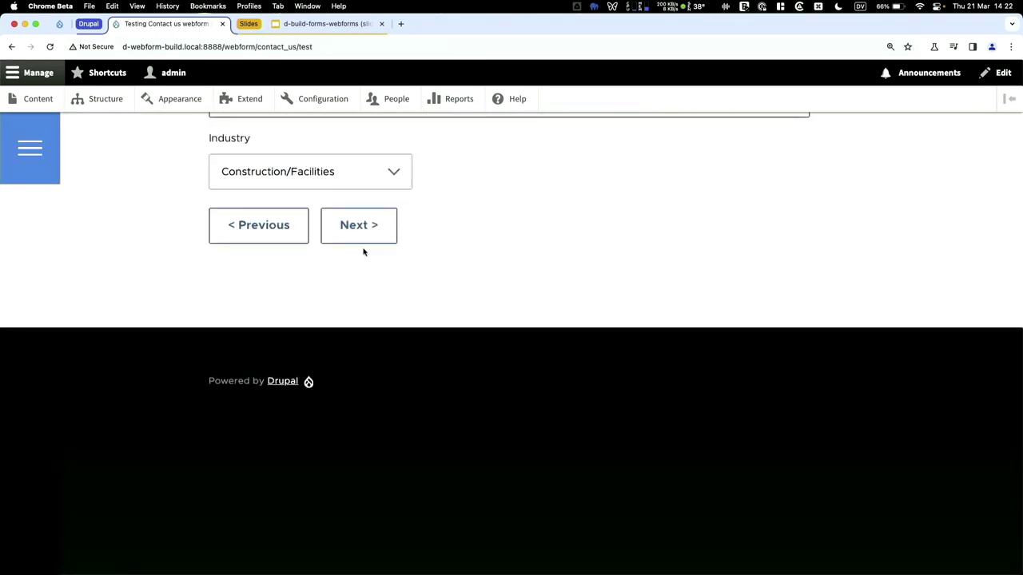
pyautogui.click(361, 230)
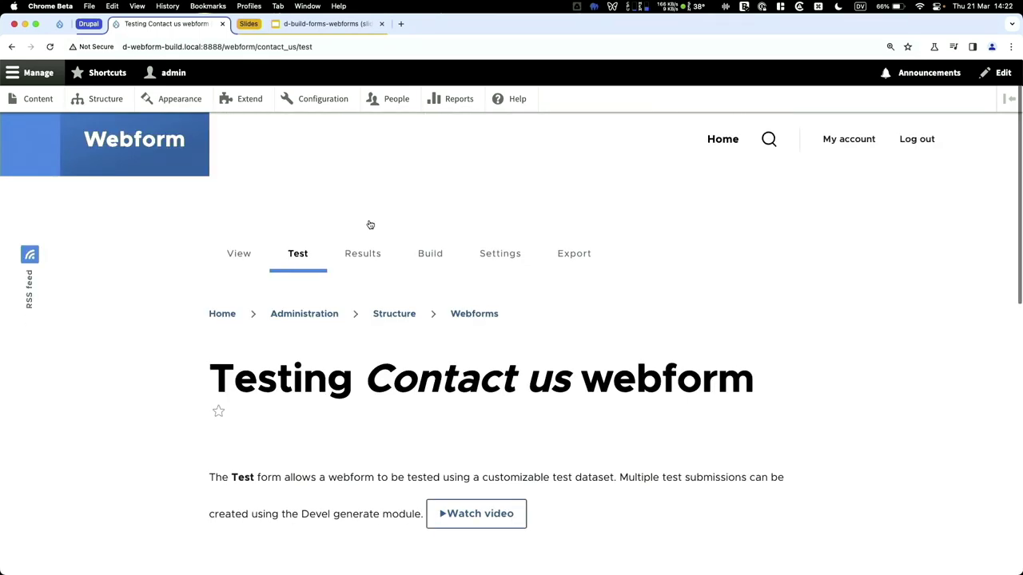
pyautogui.scroll(-5, 371, 223)
pyautogui.click(363, 378)
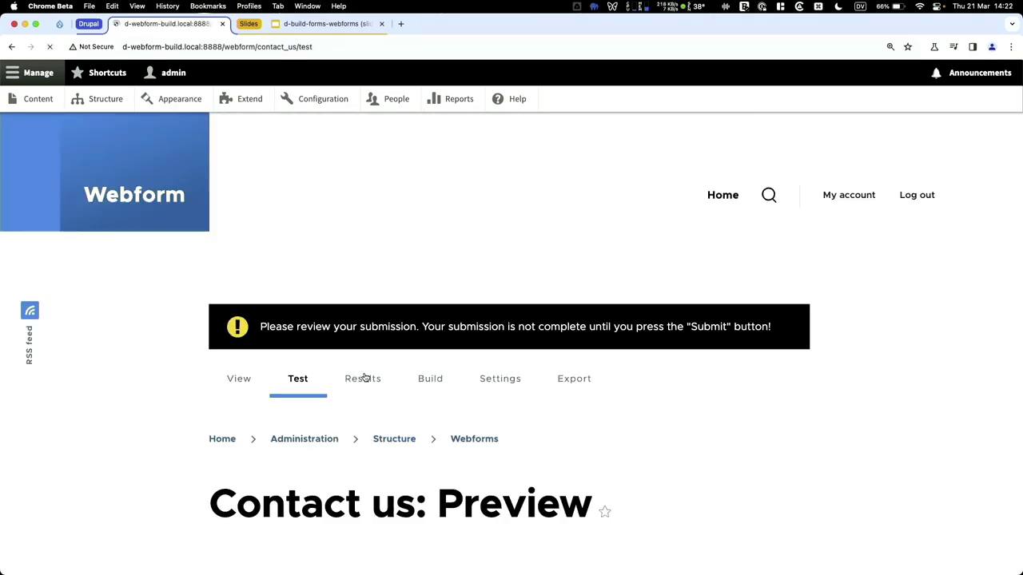
# - Review the submitted values and progress bar on the preview page and check the page's URL
pyautogui.scroll(-3, 365, 377)
pyautogui.scroll(-10, 366, 377)
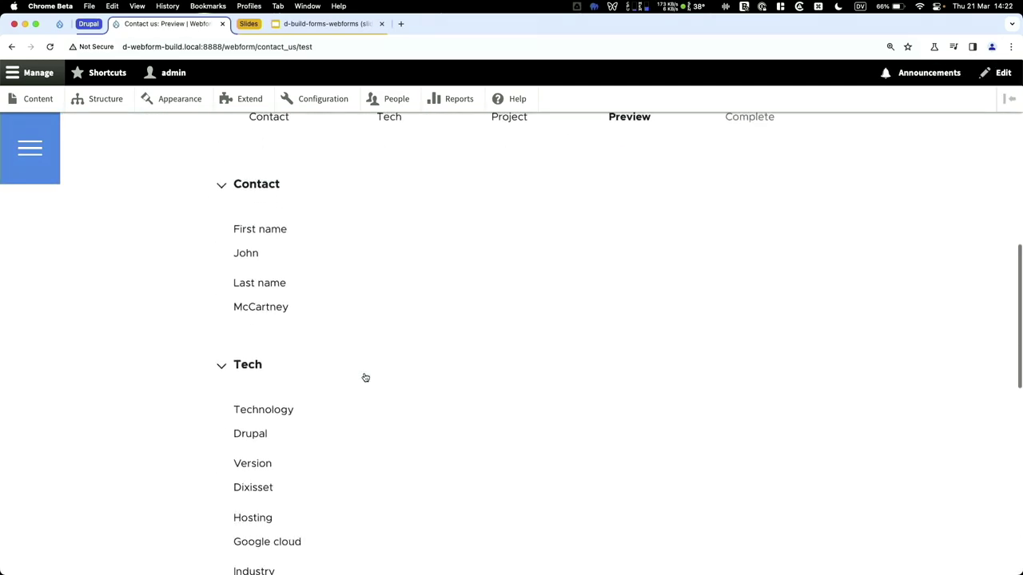
pyautogui.scroll(-3, 364, 377)
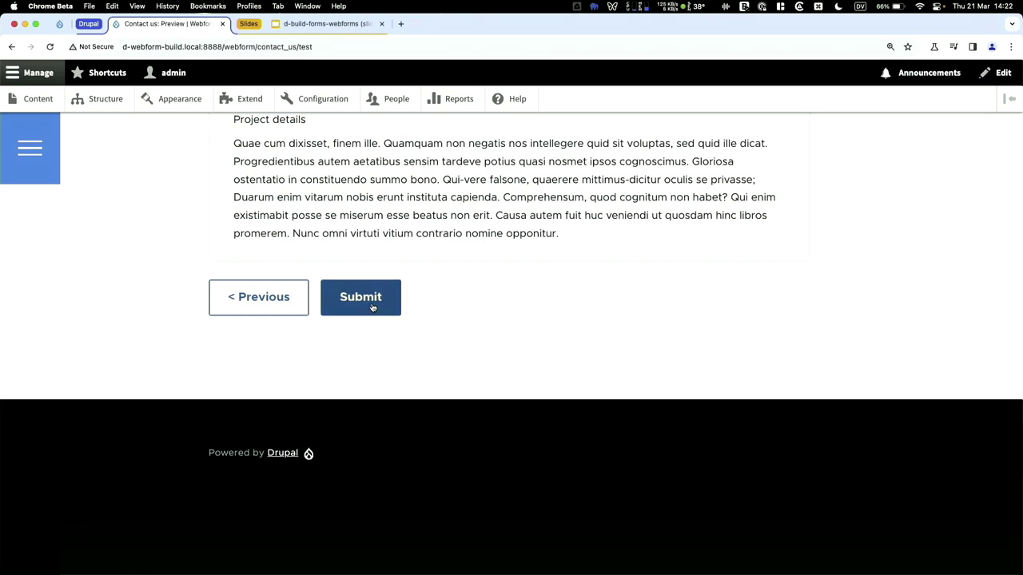
pyautogui.scroll(12, 371, 307)
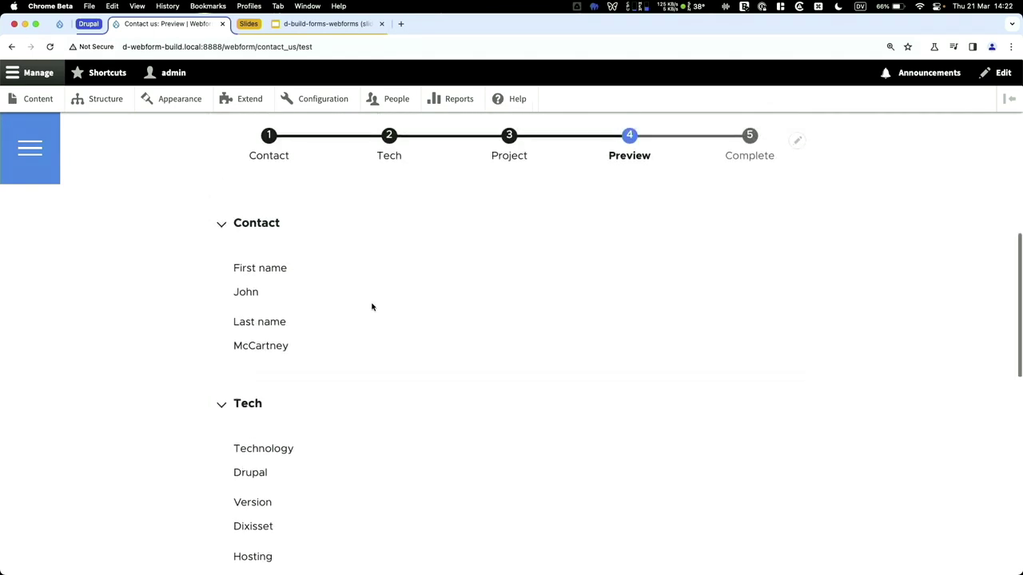
pyautogui.scroll(2, 372, 307)
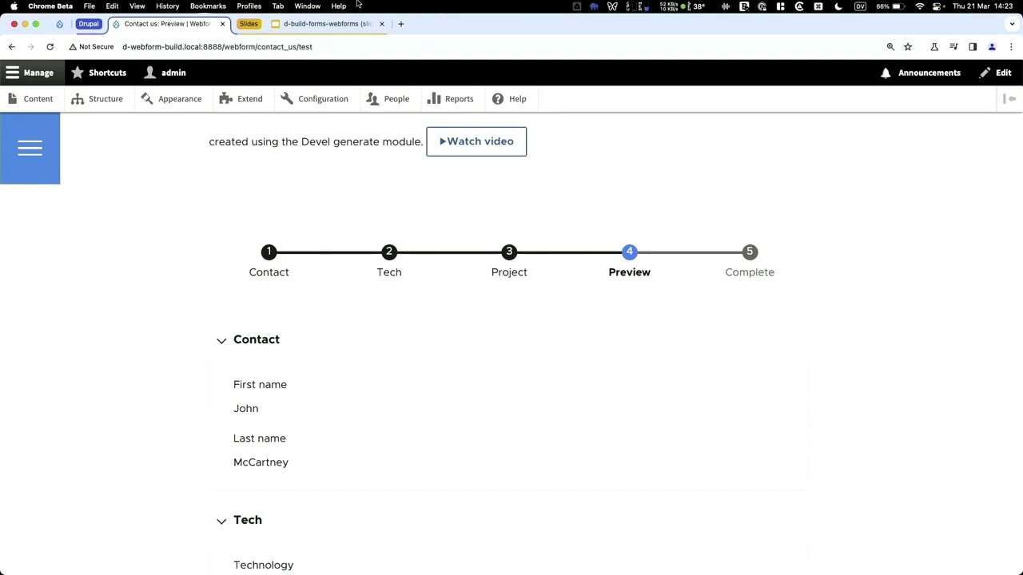
pyautogui.click(364, 49)
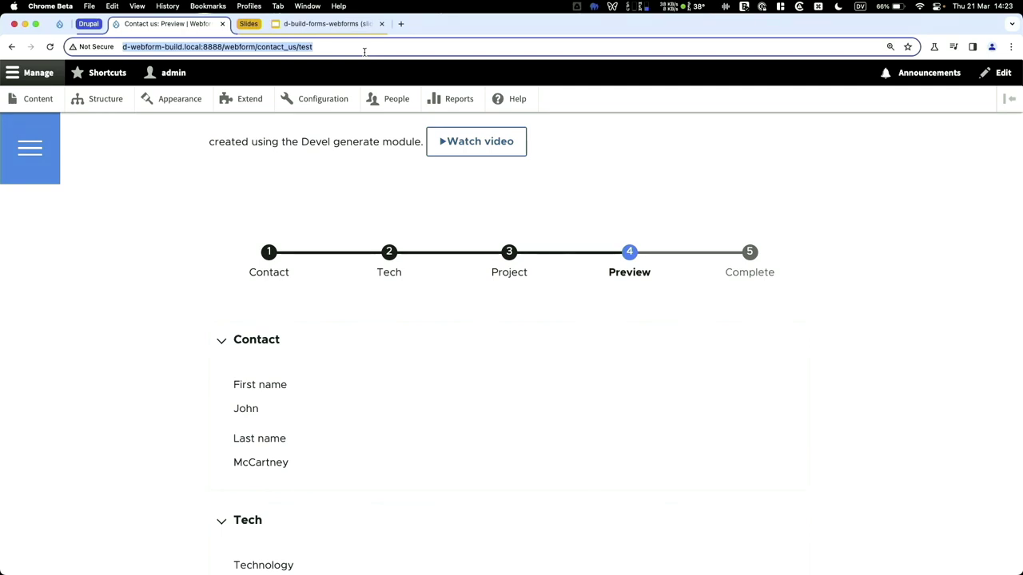
pyautogui.click(356, 203)
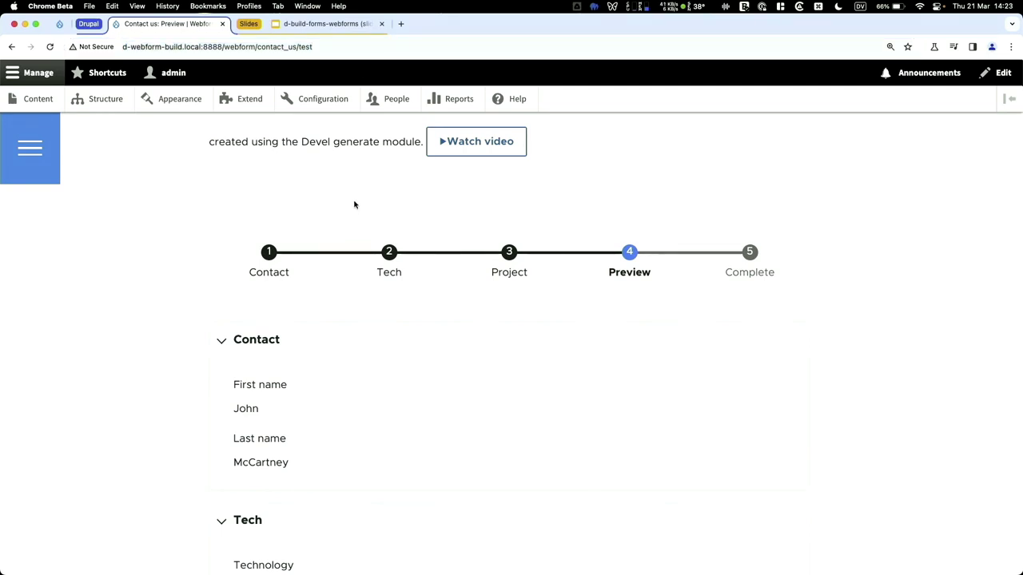
pyautogui.doubleClick(304, 46)
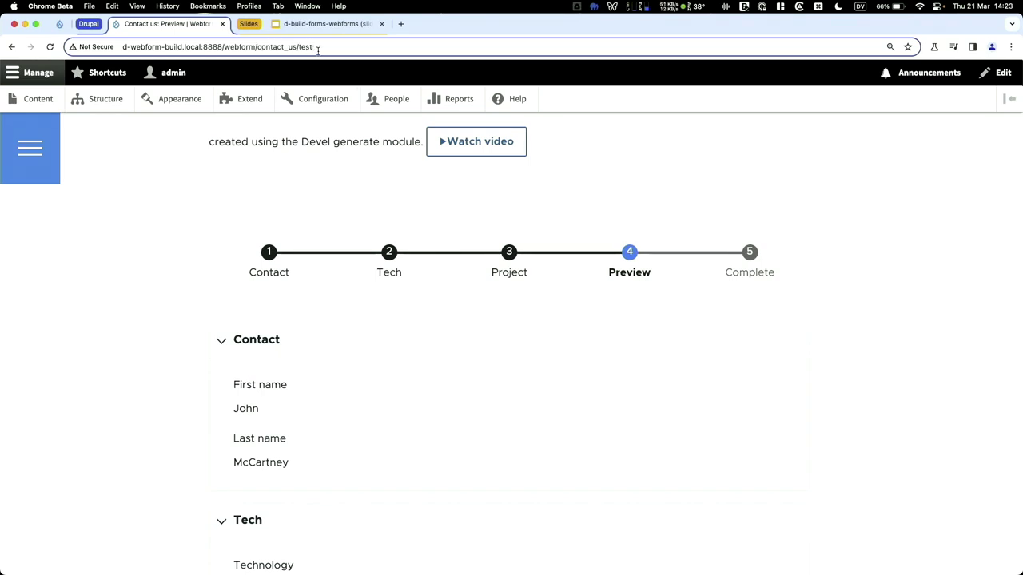
# - Go back from the preview to the Project page and on to the Tech page
pyautogui.scroll(-10, 315, 200)
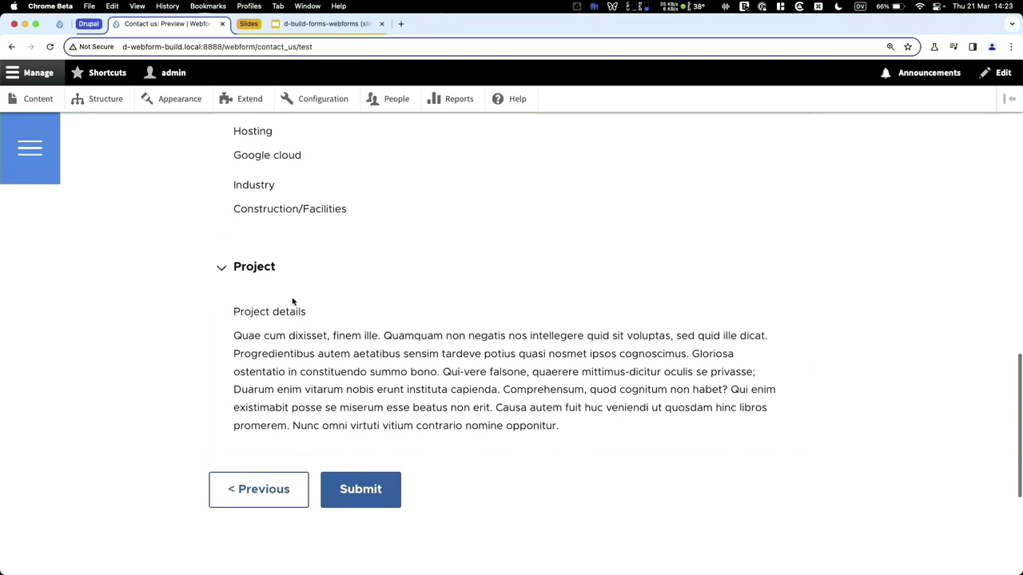
pyautogui.click(262, 489)
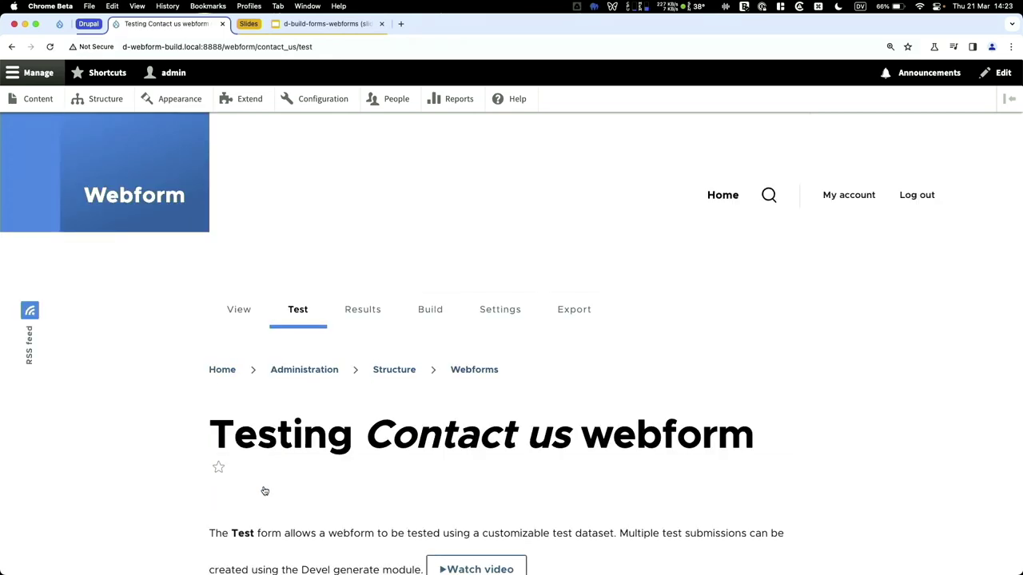
pyautogui.scroll(-7, 264, 491)
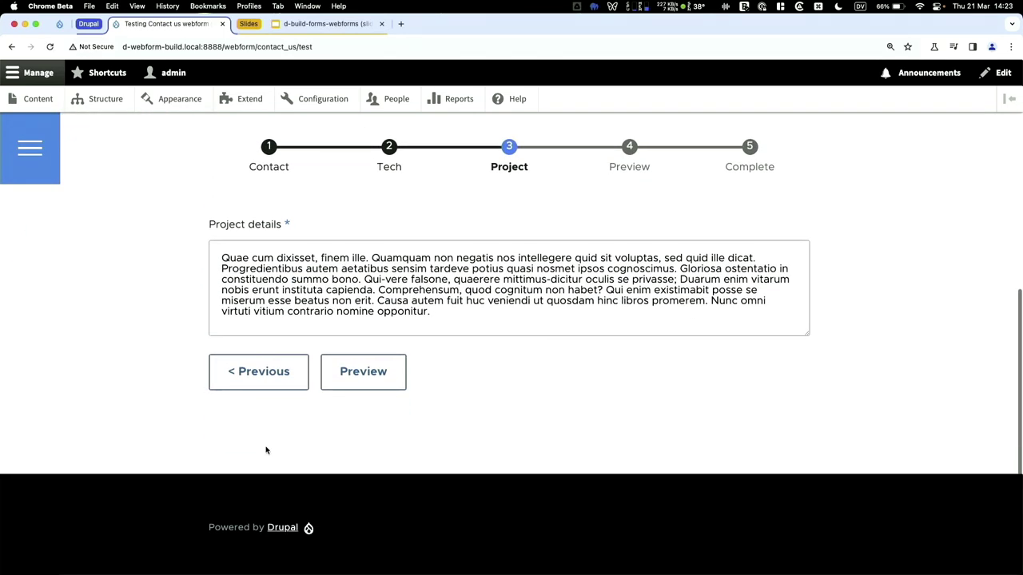
pyautogui.click(269, 372)
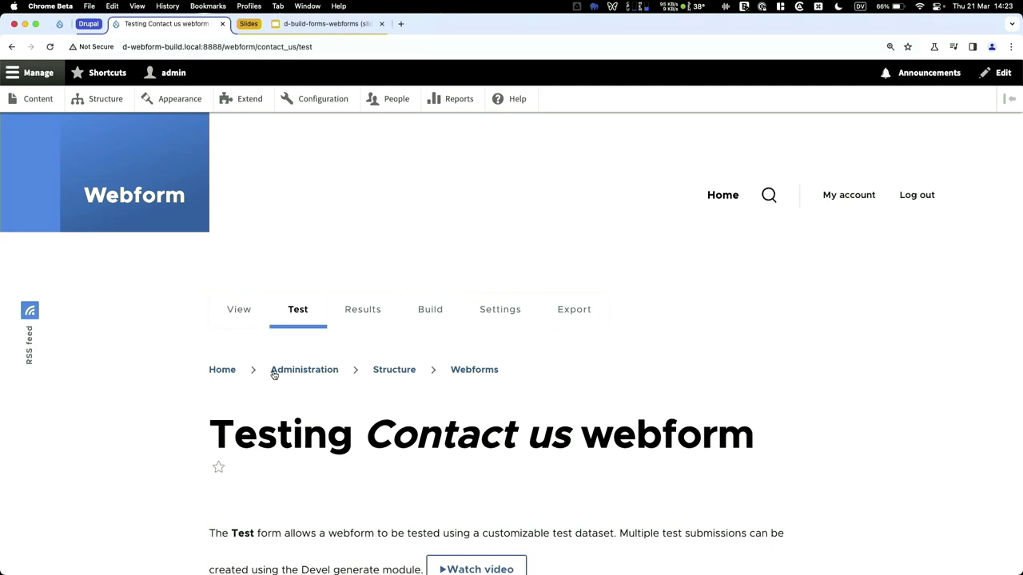
# - In the webform's form settings, track wizard progress in the URL by Page name (?page=contact) and save the settings
pyautogui.click(475, 322)
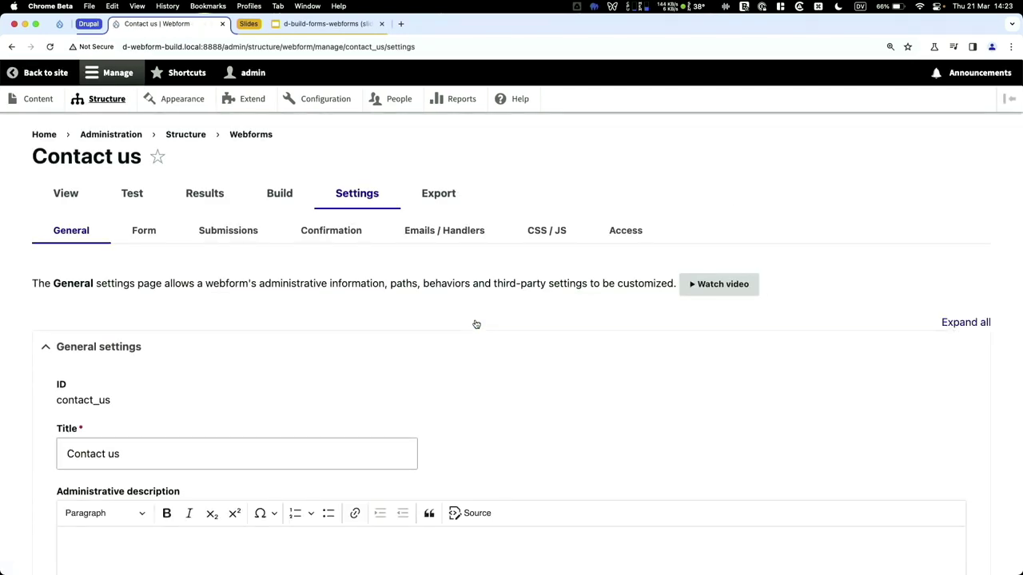
pyautogui.click(170, 230)
pyautogui.scroll(-20, 169, 230)
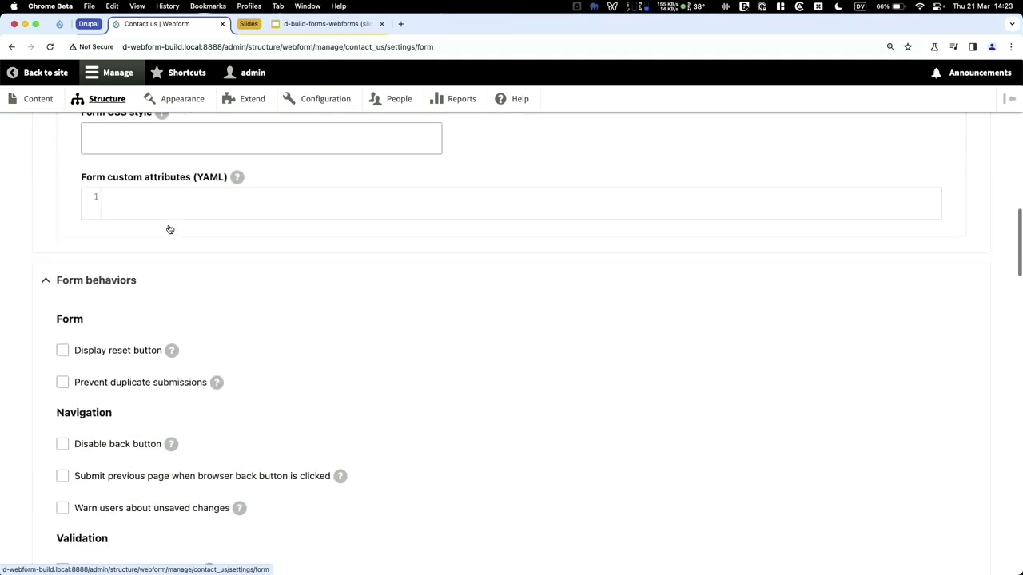
pyautogui.scroll(-5, 169, 230)
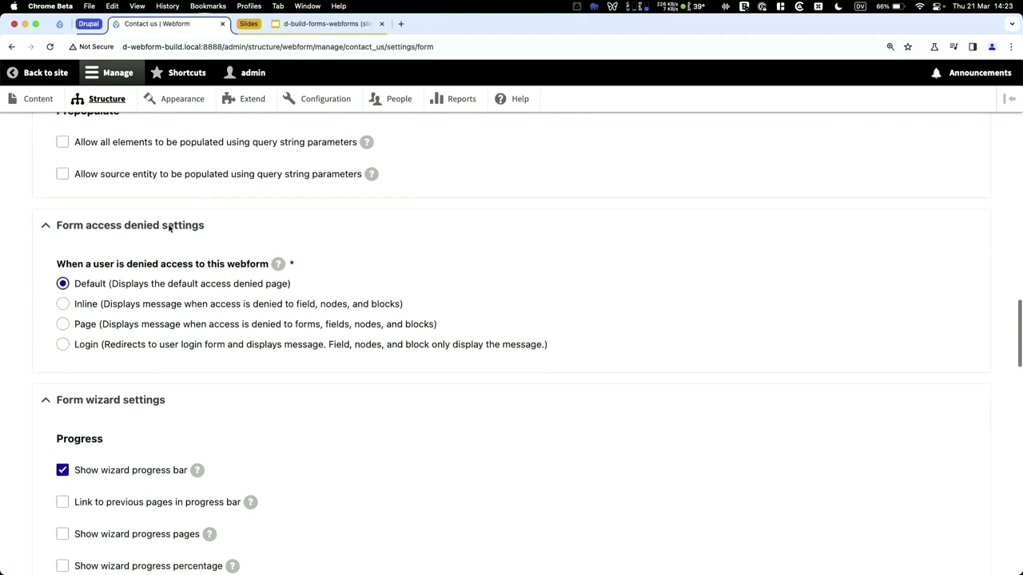
pyautogui.scroll(3, 169, 230)
pyautogui.scroll(-20, 170, 230)
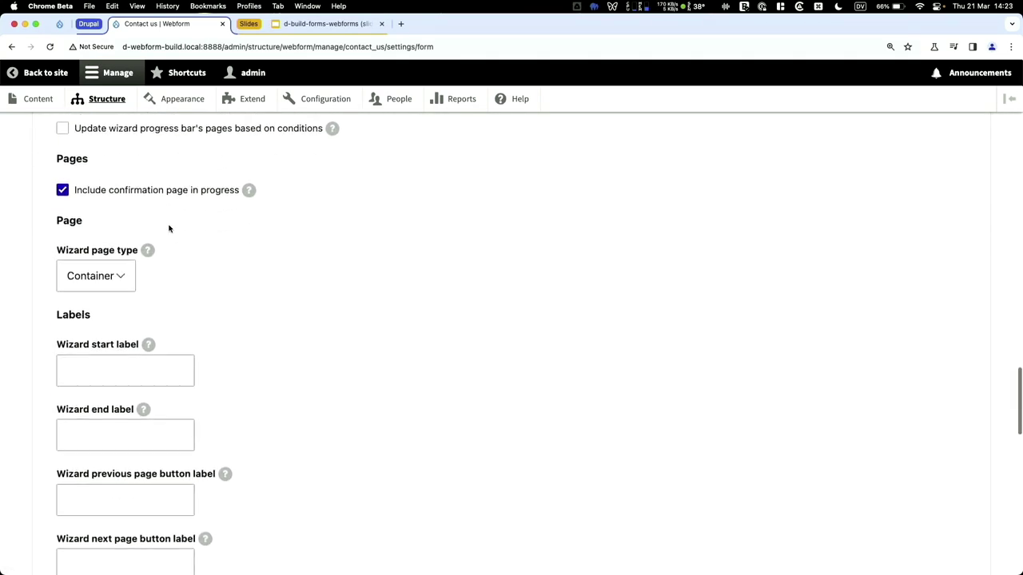
pyautogui.scroll(-5, 169, 230)
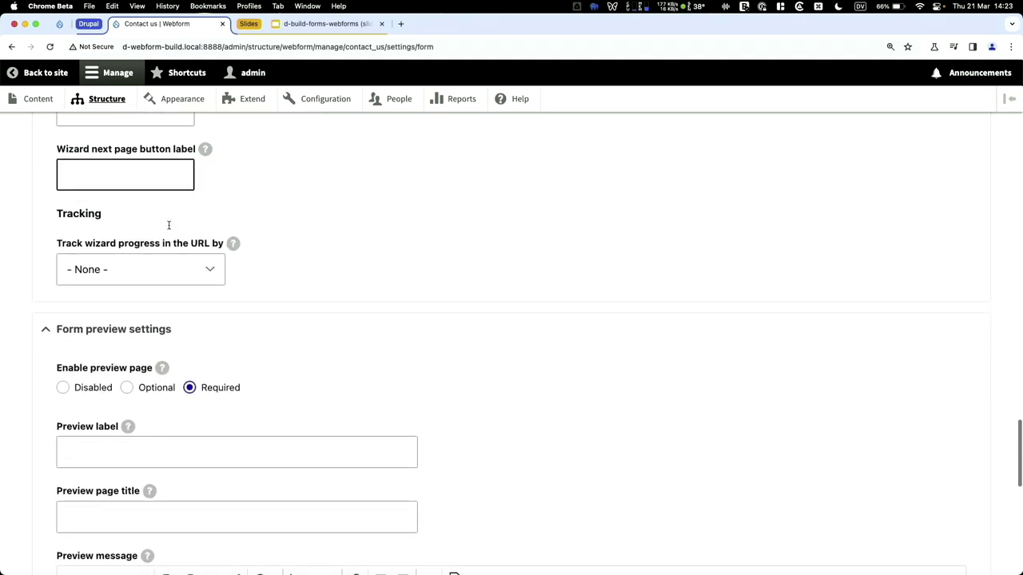
pyautogui.click(159, 254)
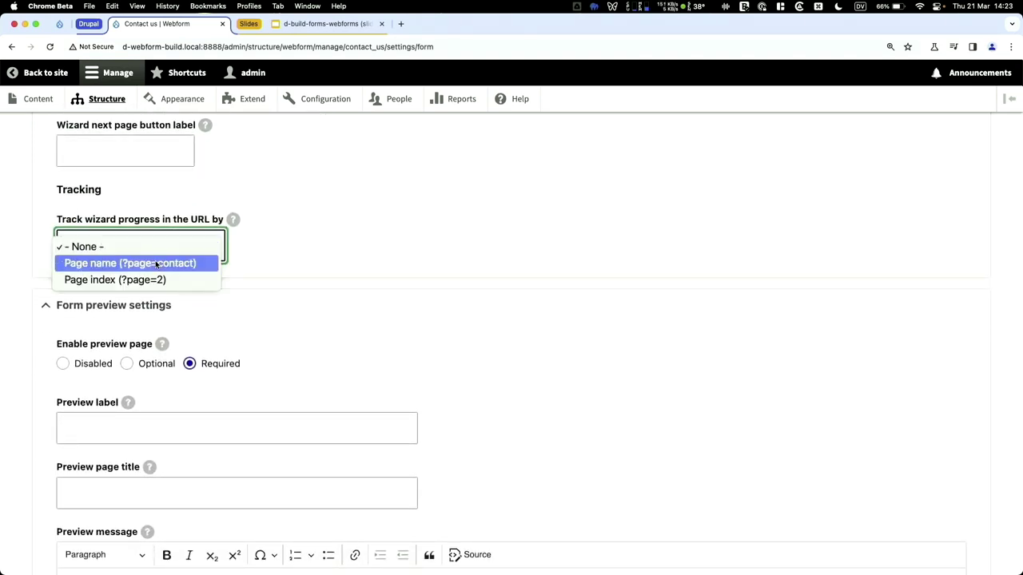
pyautogui.click(158, 263)
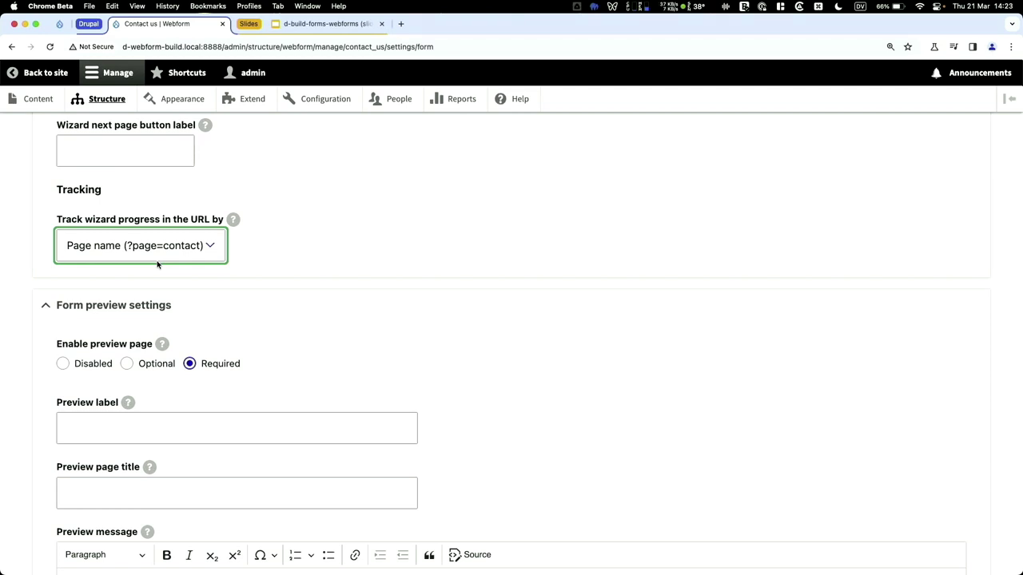
pyautogui.scroll(-20, 158, 264)
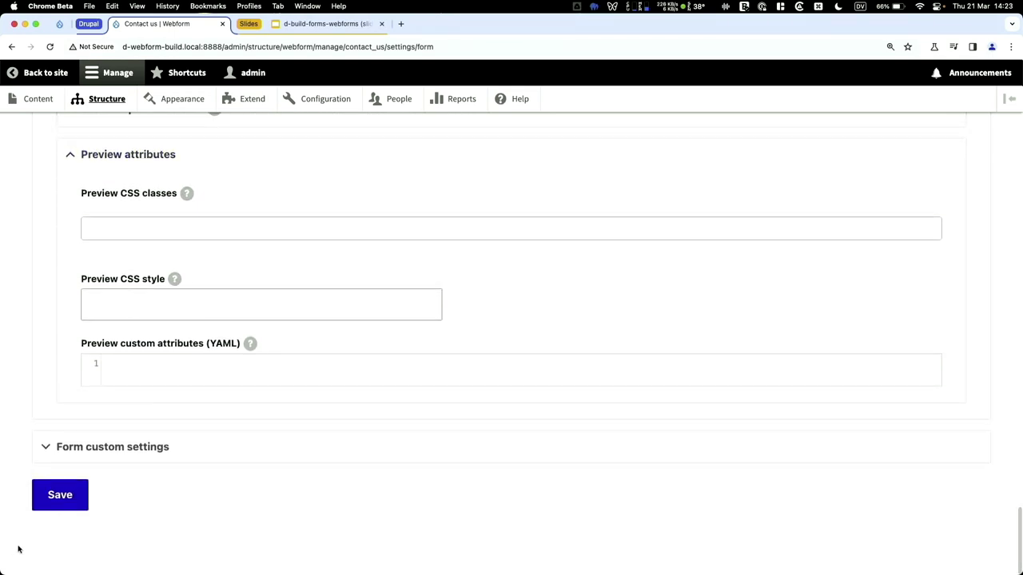
pyautogui.click(57, 494)
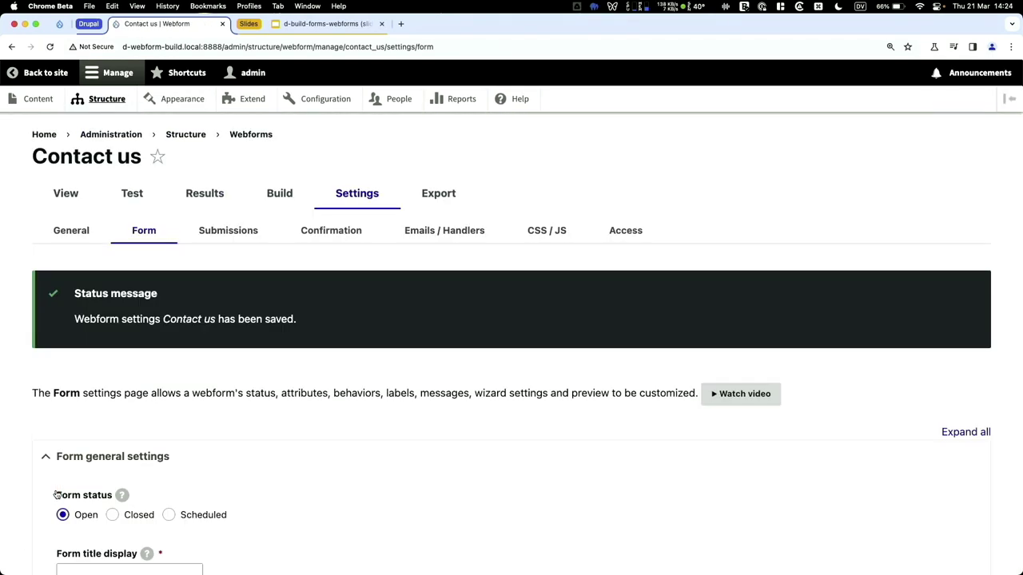
# - Reopen the test form, advance from Contact to the Tech page and check the page parameter in the URL
pyautogui.click(160, 192)
pyautogui.scroll(-3, 327, 448)
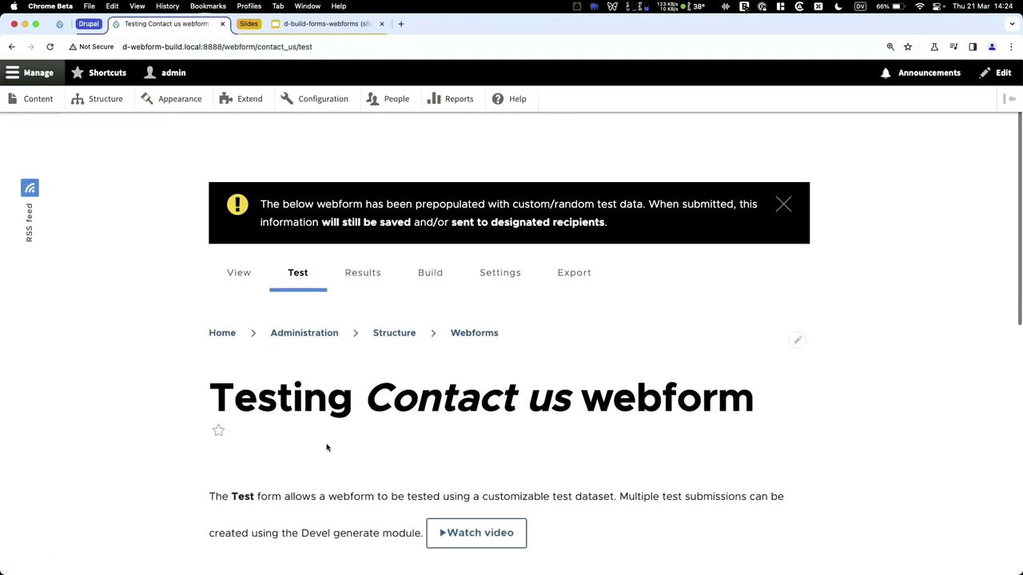
pyautogui.scroll(-5, 327, 446)
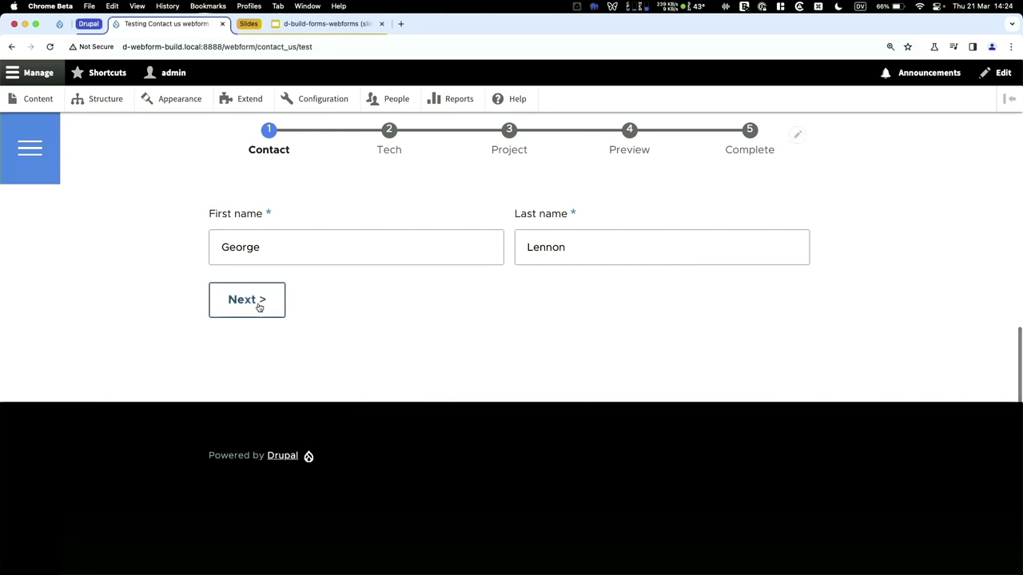
pyautogui.click(256, 302)
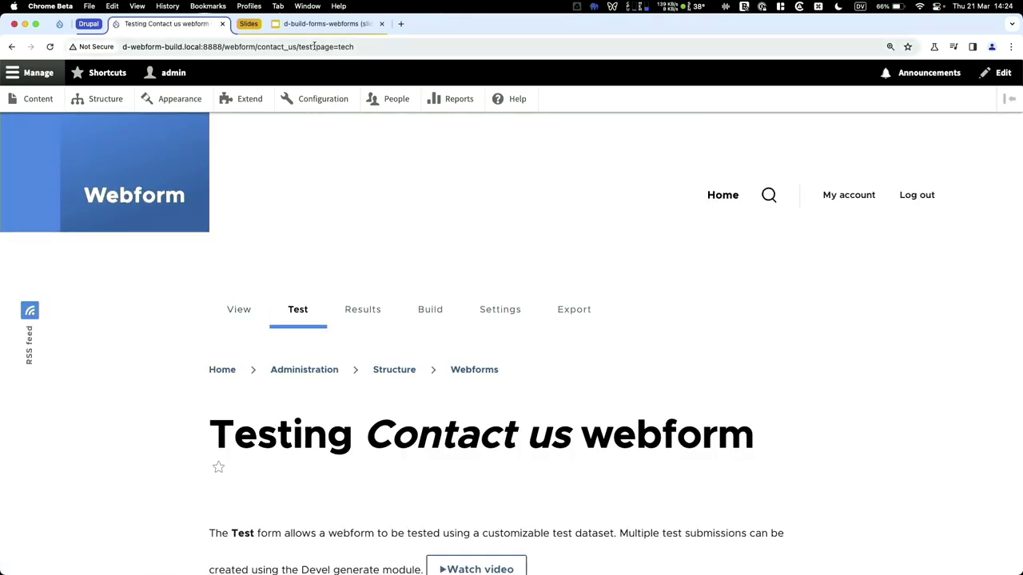
pyautogui.moveTo(316, 47); pyautogui.dragTo(362, 47)
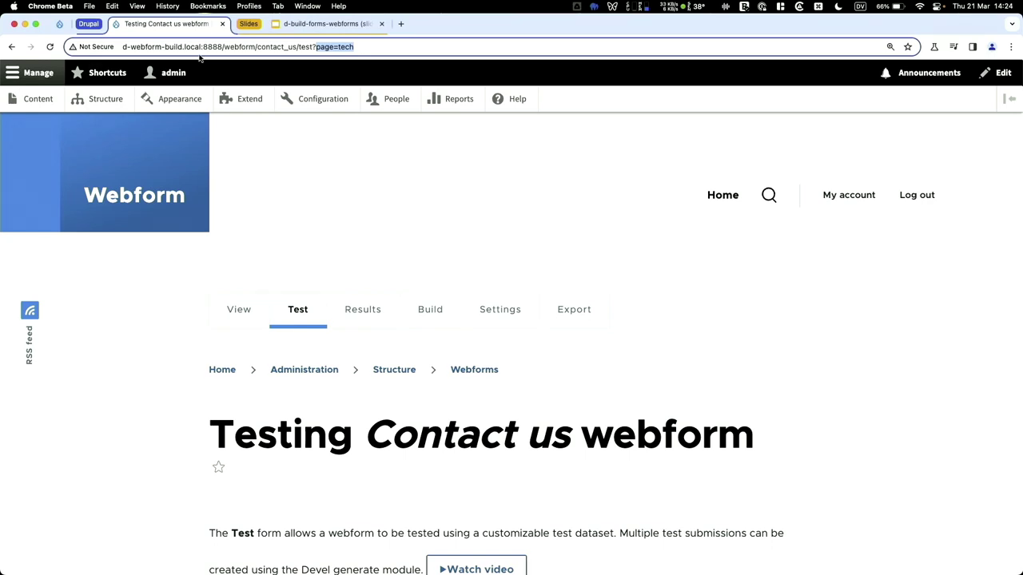
# - Review the webform's submissions list and open its results Download and Clear pages
pyautogui.click(353, 318)
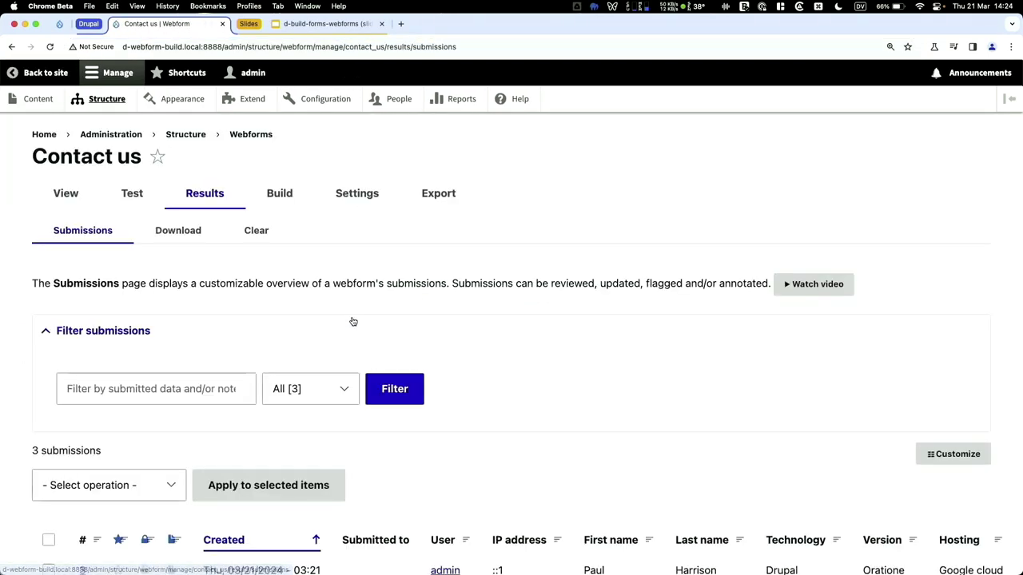
pyautogui.scroll(-3, 353, 321)
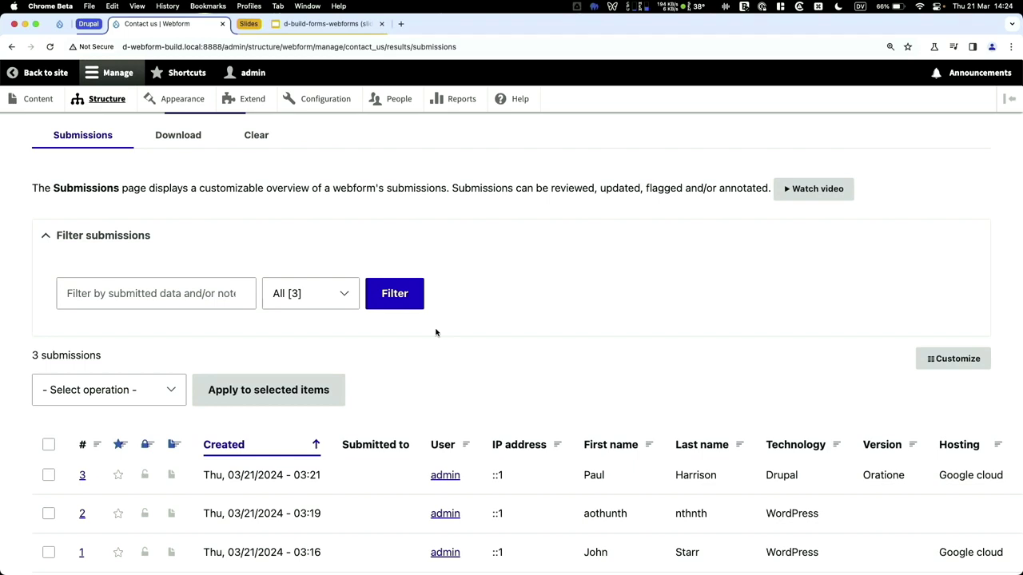
pyautogui.scroll(-3, 435, 333)
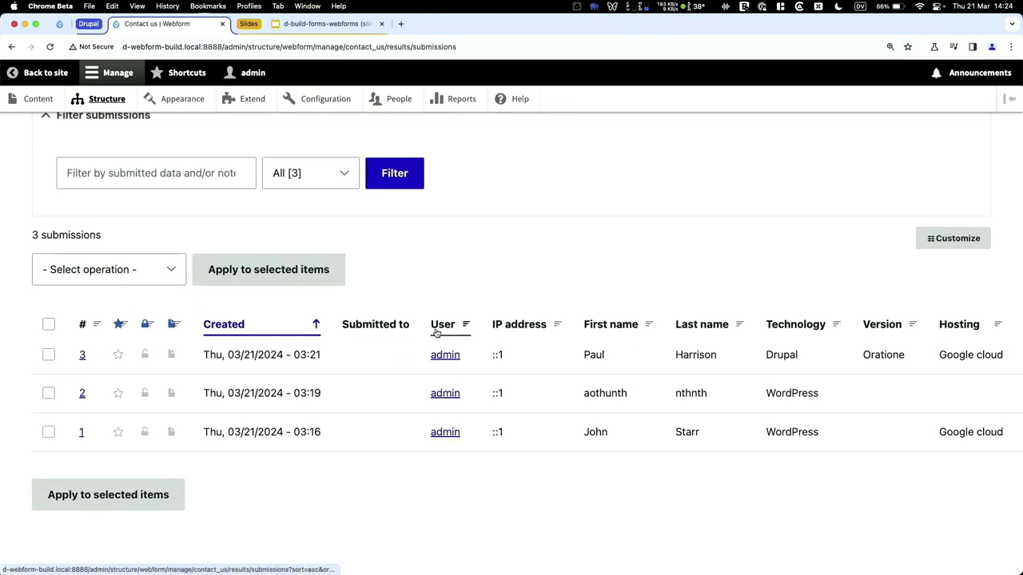
pyautogui.scroll(4, 436, 332)
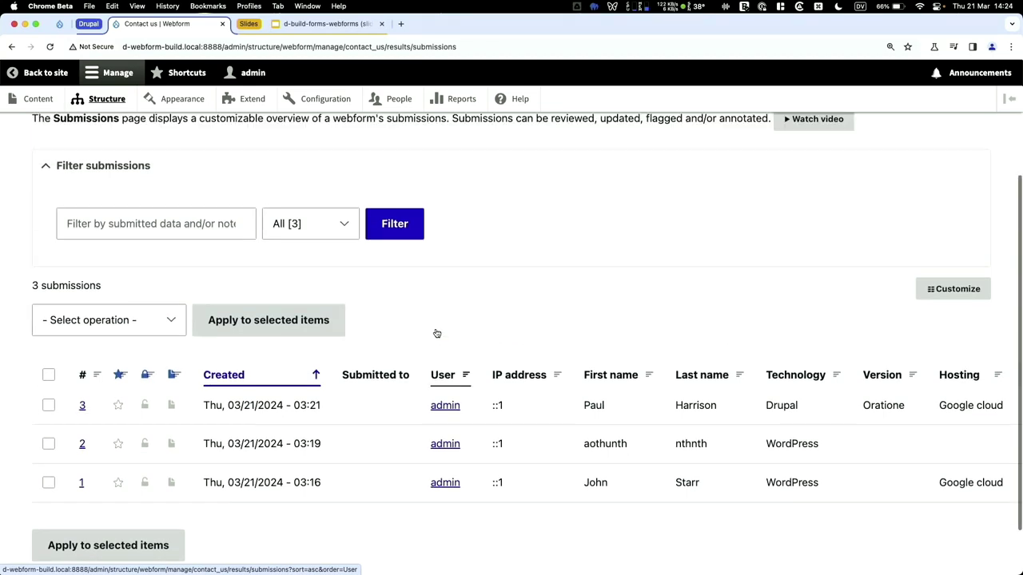
pyautogui.click(168, 178)
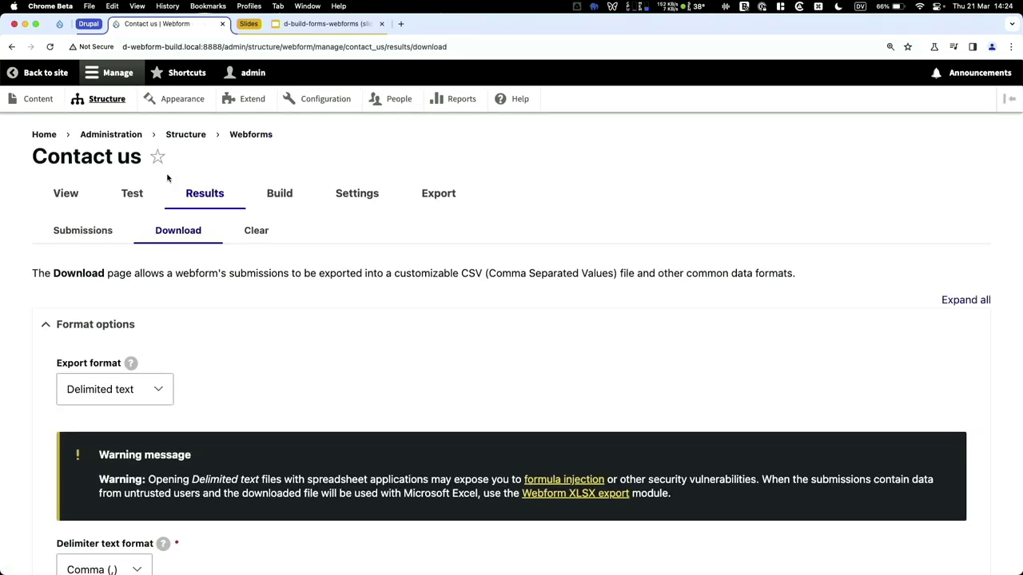
pyautogui.click(256, 233)
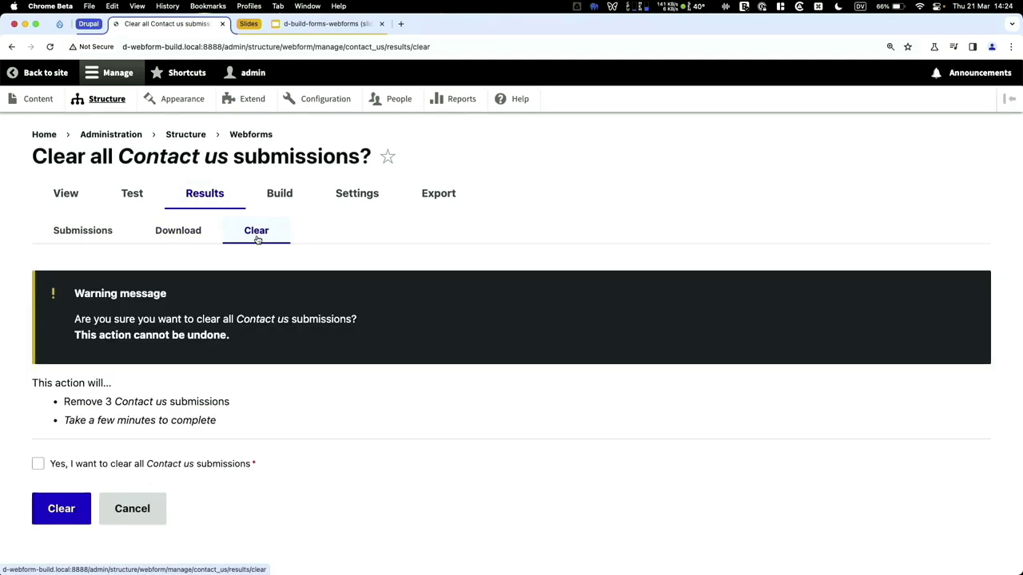
# - Return to the webform's submissions list and examine the table columns through to Operations
pyautogui.hscroll(-5, 256, 238)
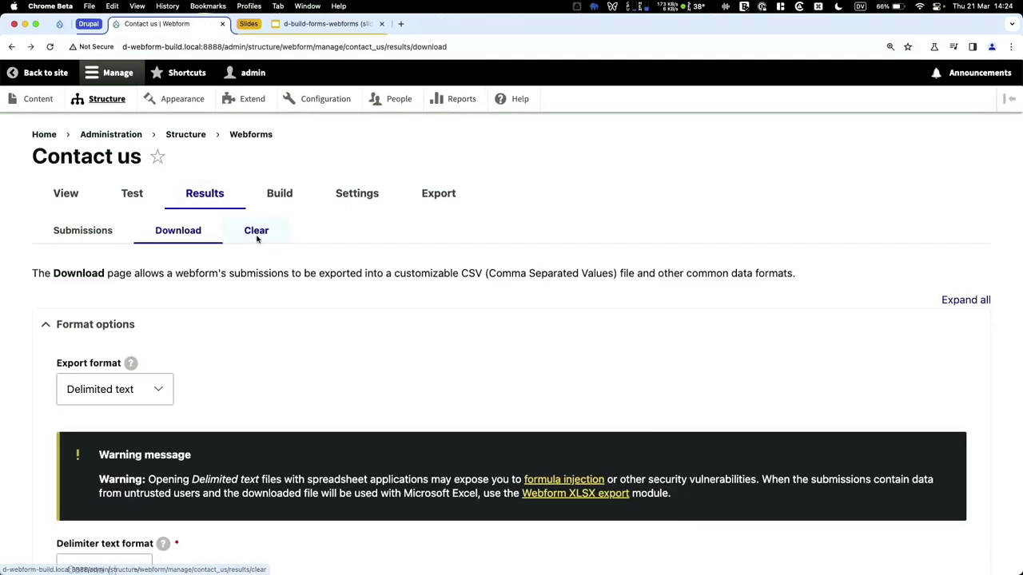
pyautogui.hscroll(-5, 256, 238)
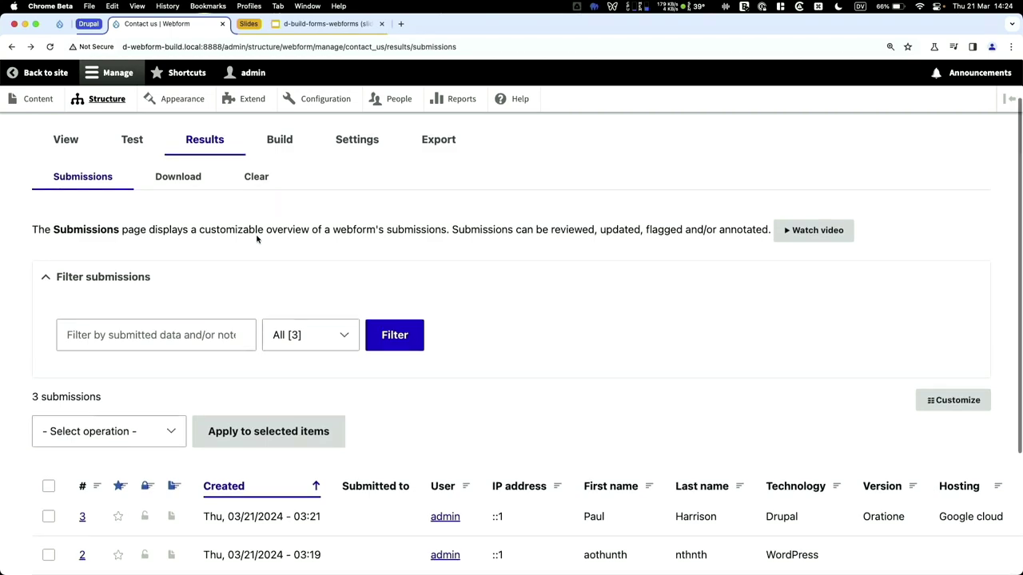
pyautogui.scroll(-5, 256, 238)
pyautogui.hscroll(10, 884, 365)
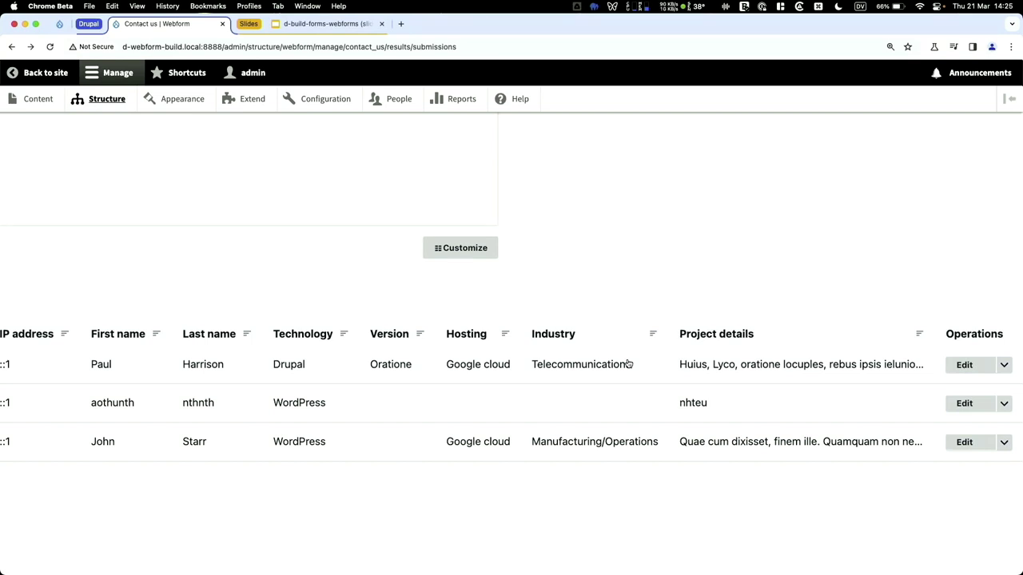
# - Open the submissions table's customization options, review the available columns and sort settings, and close them without saving
pyautogui.click(460, 242)
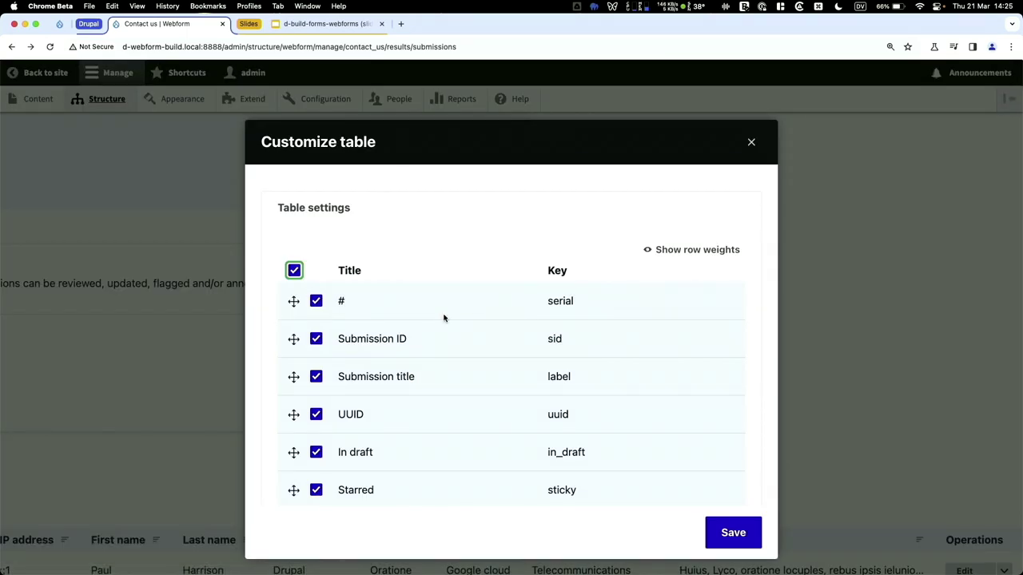
pyautogui.scroll(-10, 443, 317)
pyautogui.scroll(-5, 445, 318)
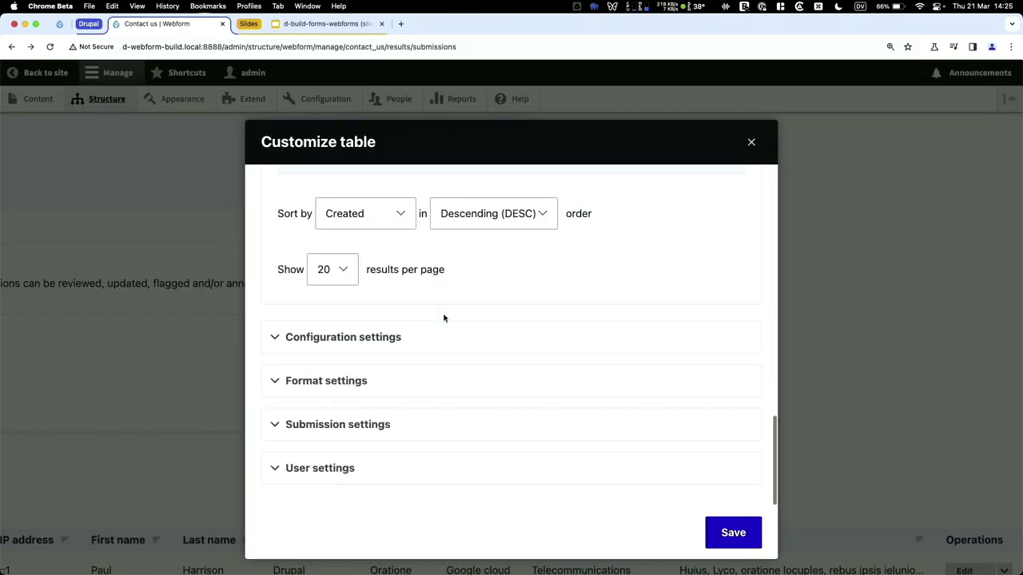
pyautogui.scroll(3, 444, 318)
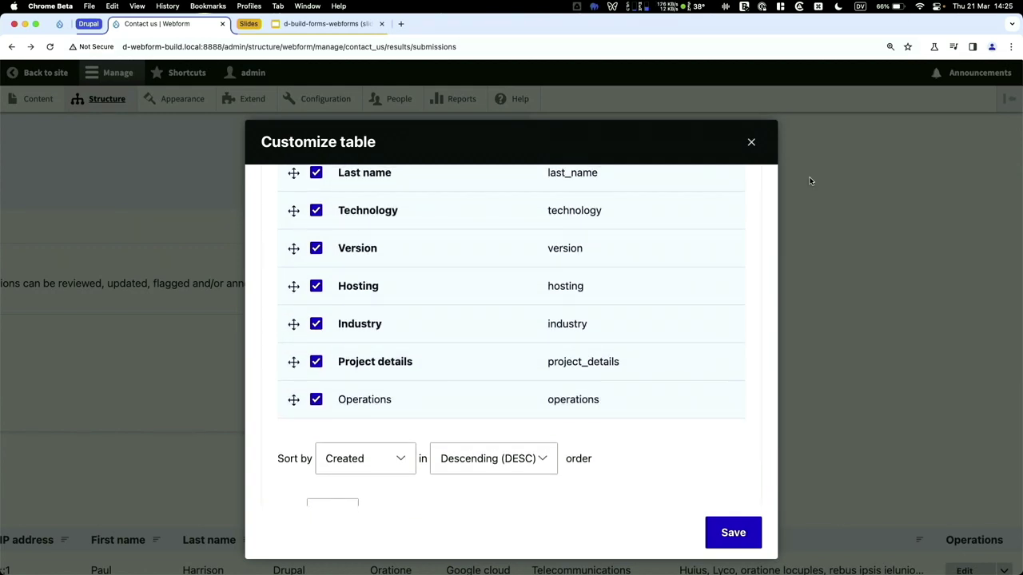
pyautogui.click(751, 143)
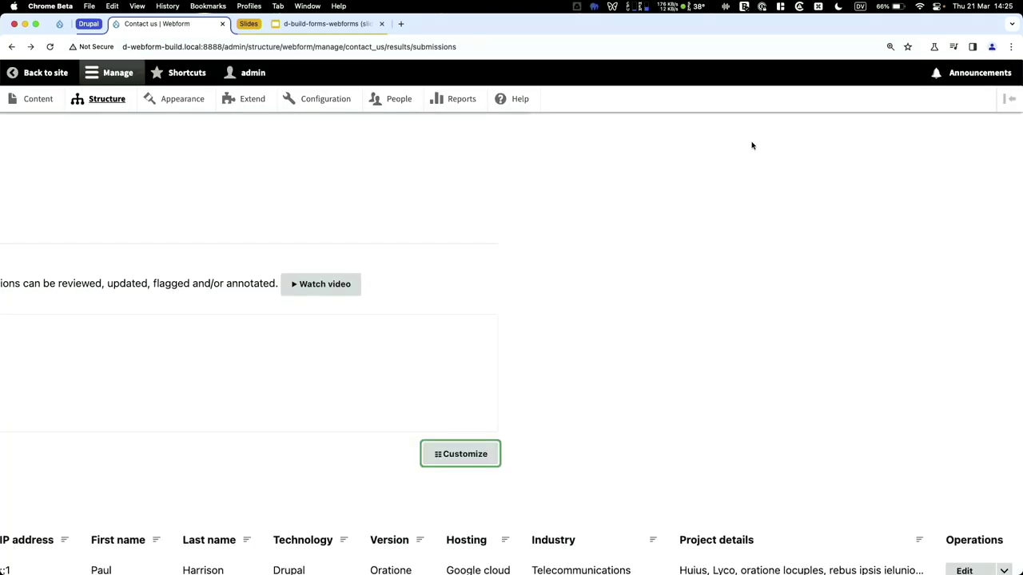
# - Open submission #3 for editing from the submissions list and look over its edit form
pyautogui.scroll(-2, 561, 369)
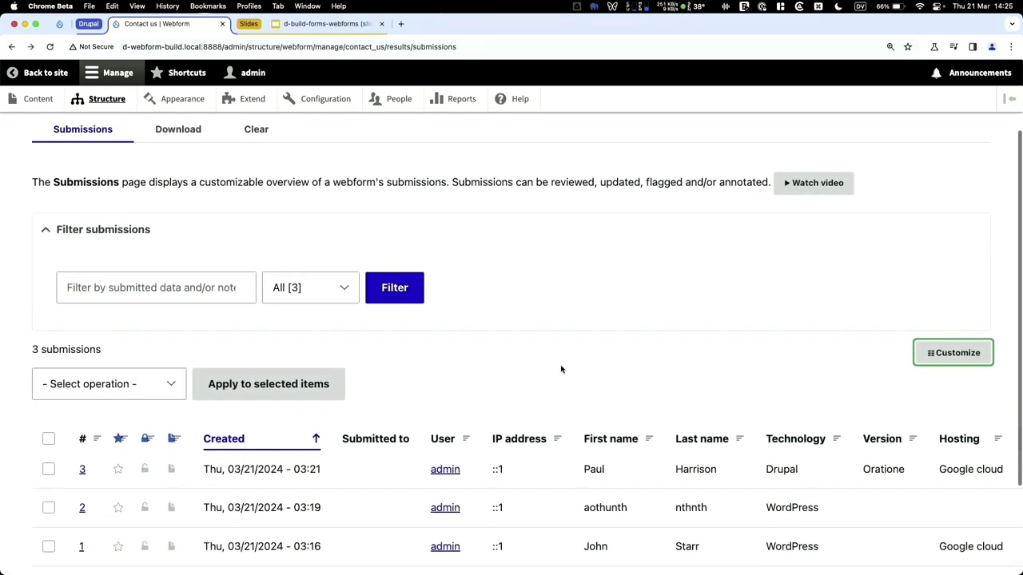
pyautogui.scroll(-2, 561, 369)
pyautogui.hscroll(5, 561, 366)
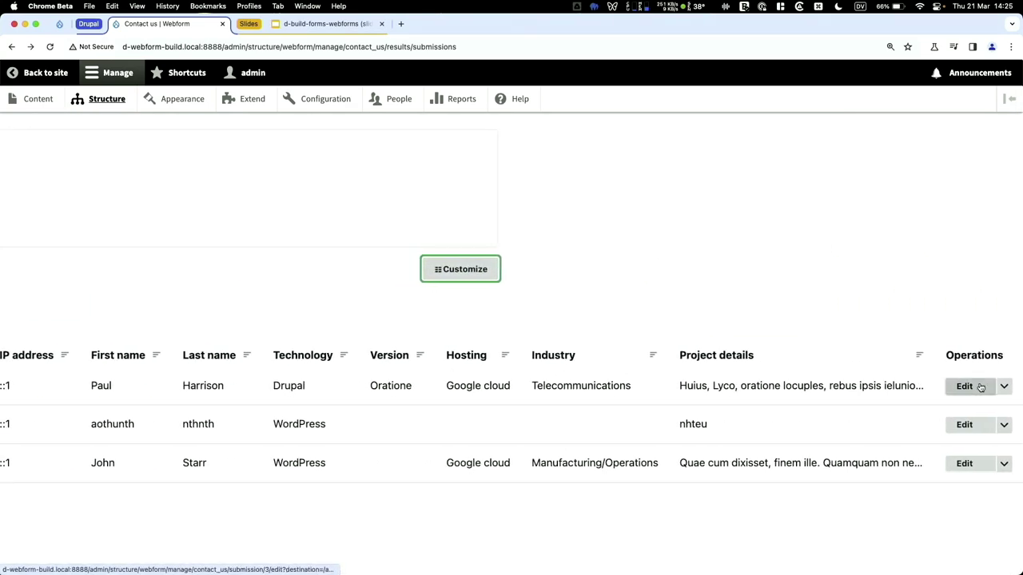
pyautogui.click(965, 386)
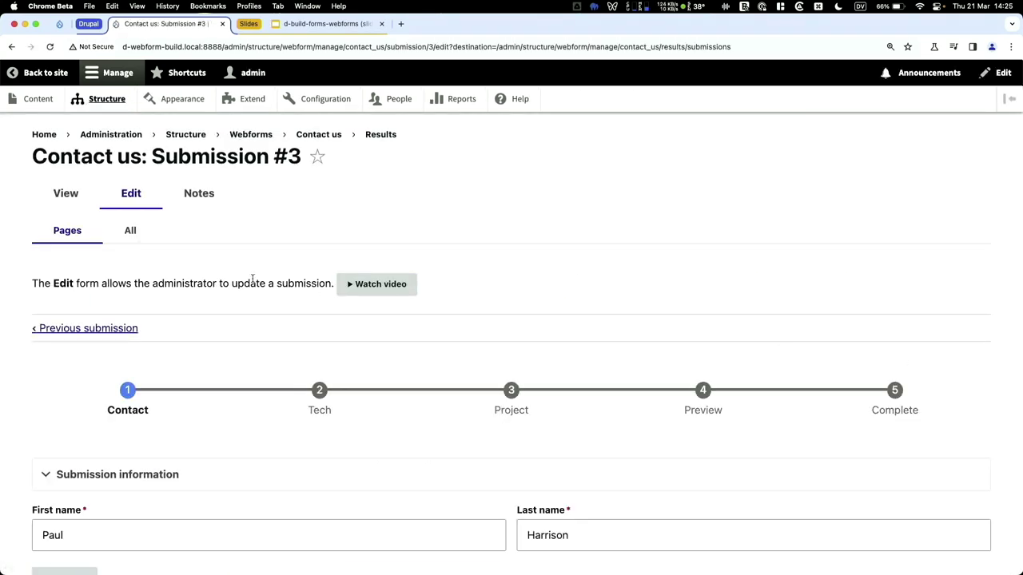
pyautogui.scroll(-2, 113, 312)
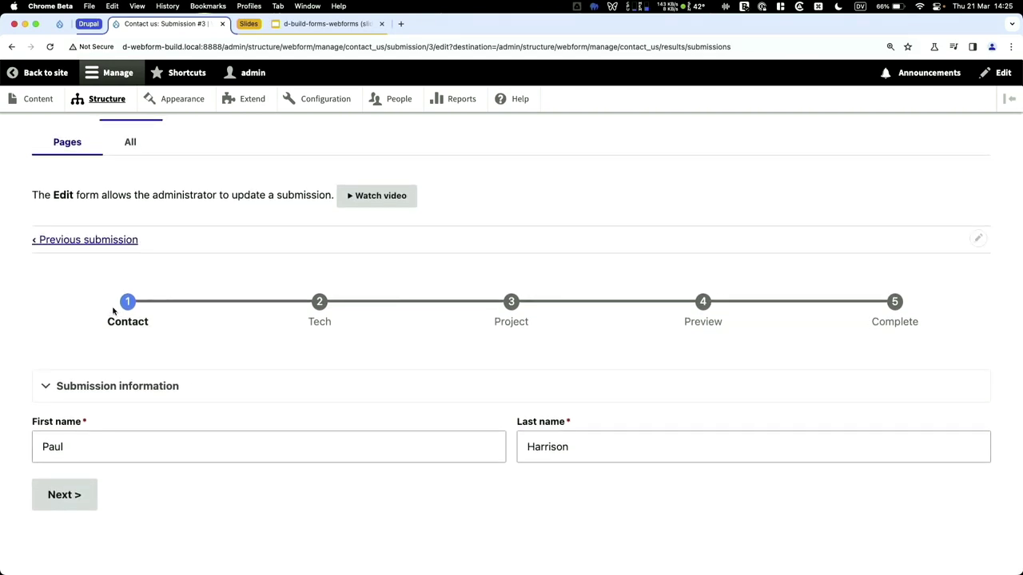
pyautogui.scroll(2, 114, 311)
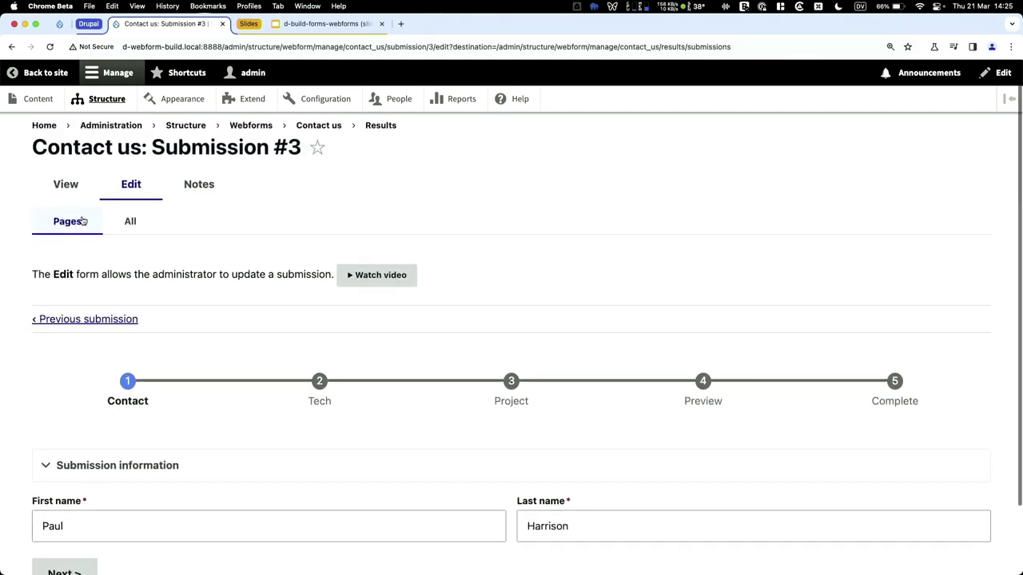
# - View submission #3 as HTML, table, plain text and YAML data, and read through the raw YAML
pyautogui.click(86, 189)
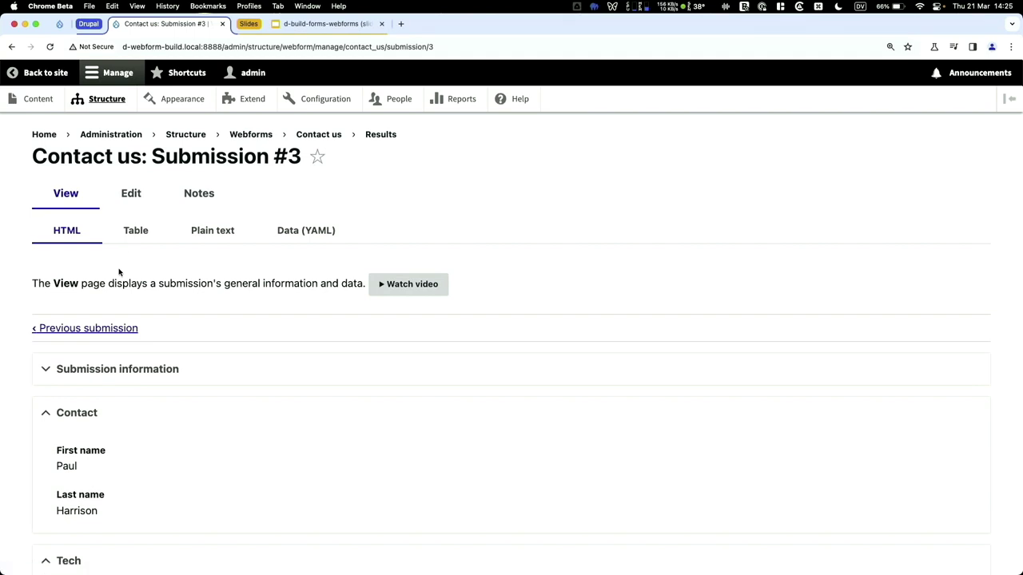
pyautogui.click(133, 231)
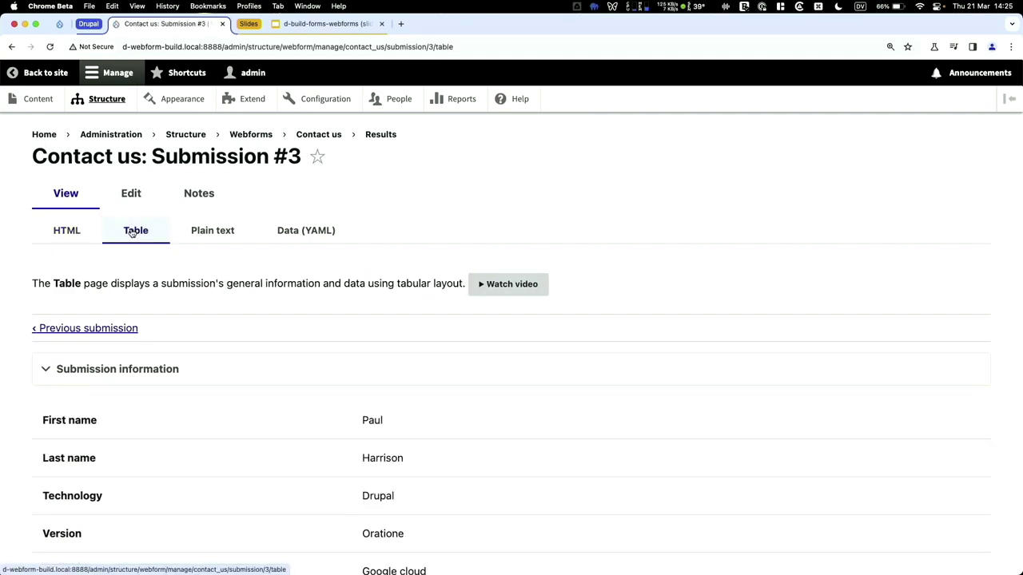
pyautogui.click(194, 231)
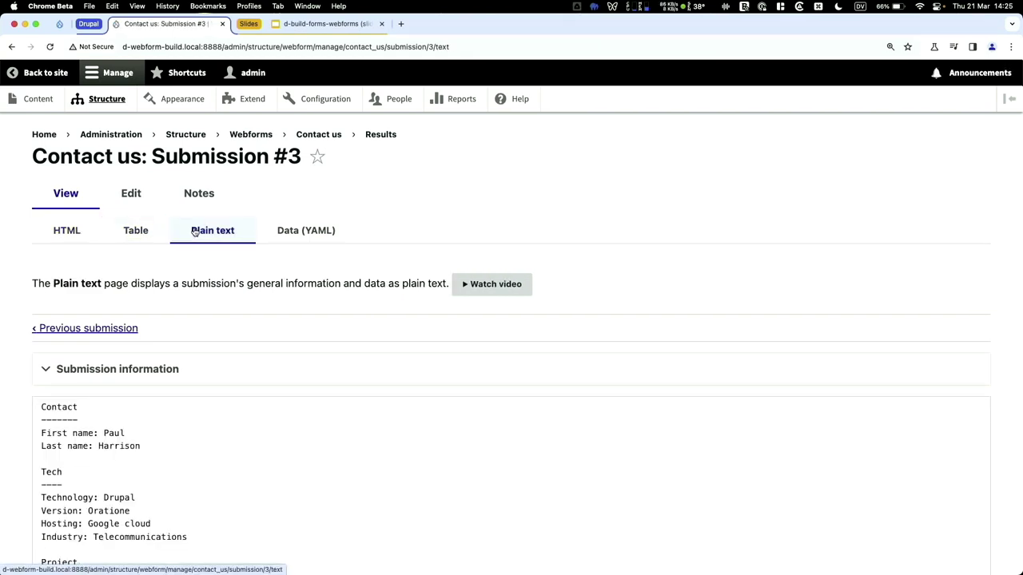
pyautogui.scroll(-4, 194, 231)
pyautogui.scroll(2, 195, 231)
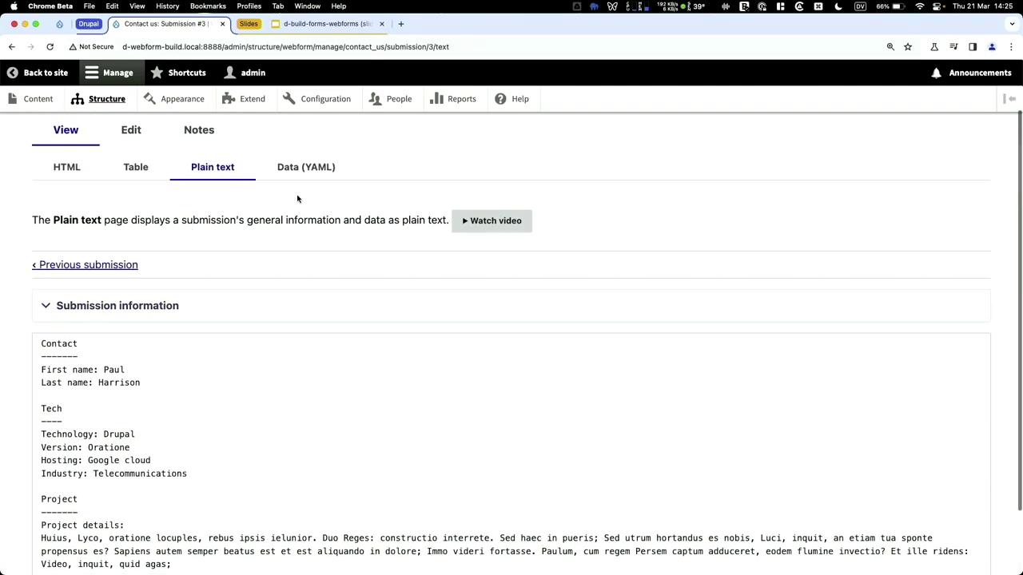
pyautogui.click(306, 167)
pyautogui.scroll(-1, 429, 453)
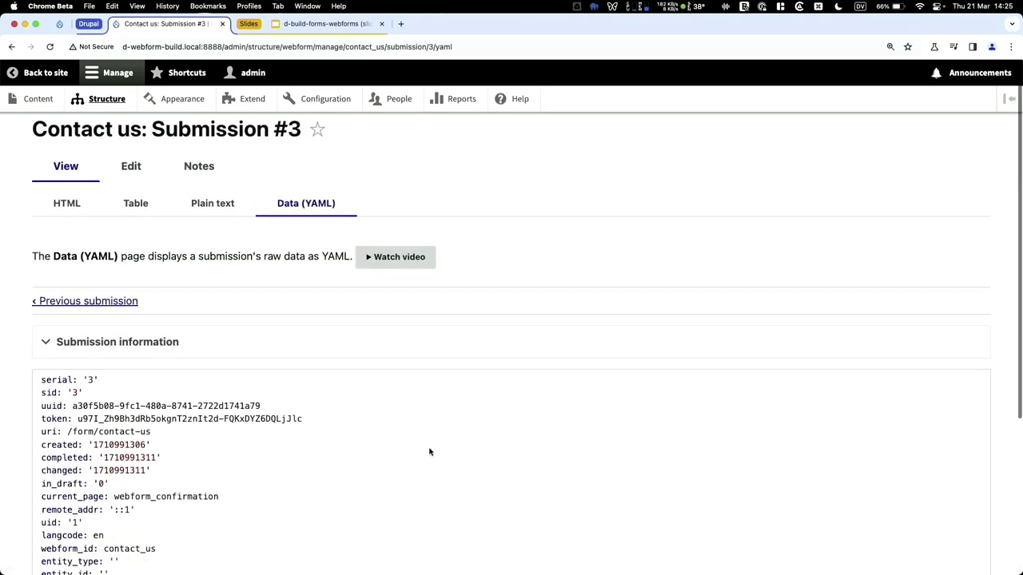
pyautogui.scroll(-5, 429, 453)
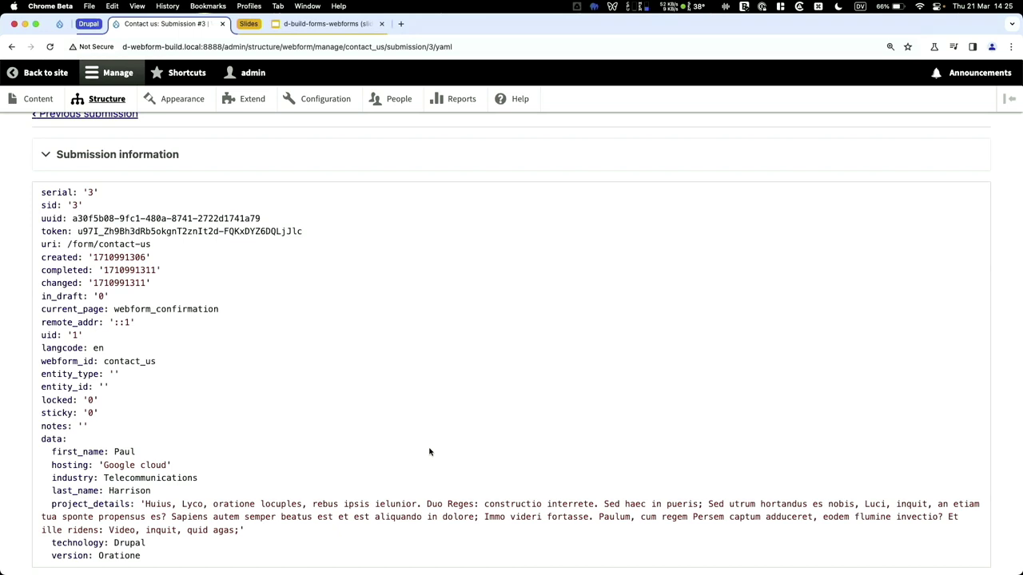
pyautogui.scroll(5, 429, 452)
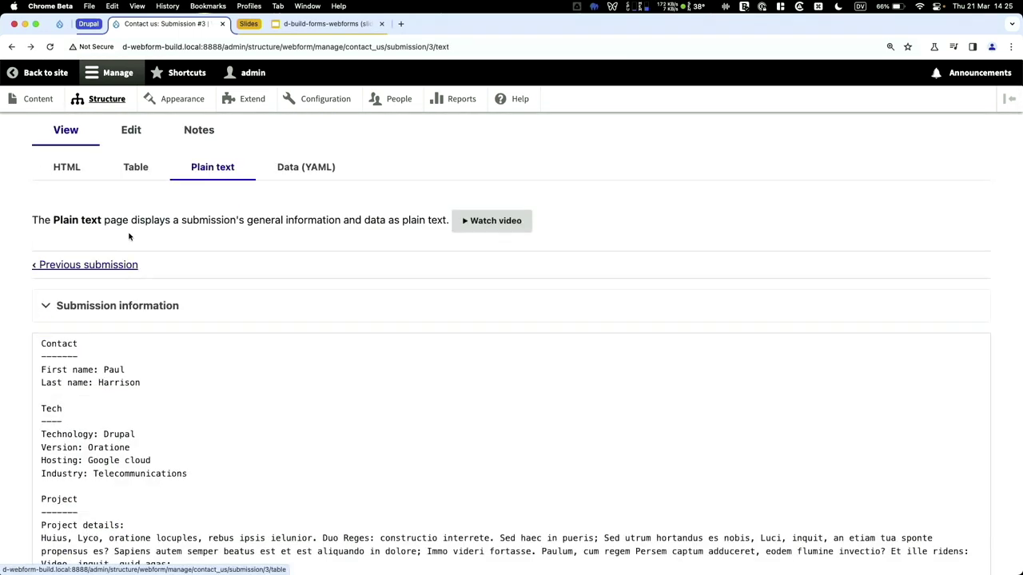
# - Return from the submission to the submissions list and open the Contact us form's public page
pyautogui.click(130, 235)
pyautogui.press('super+Left')
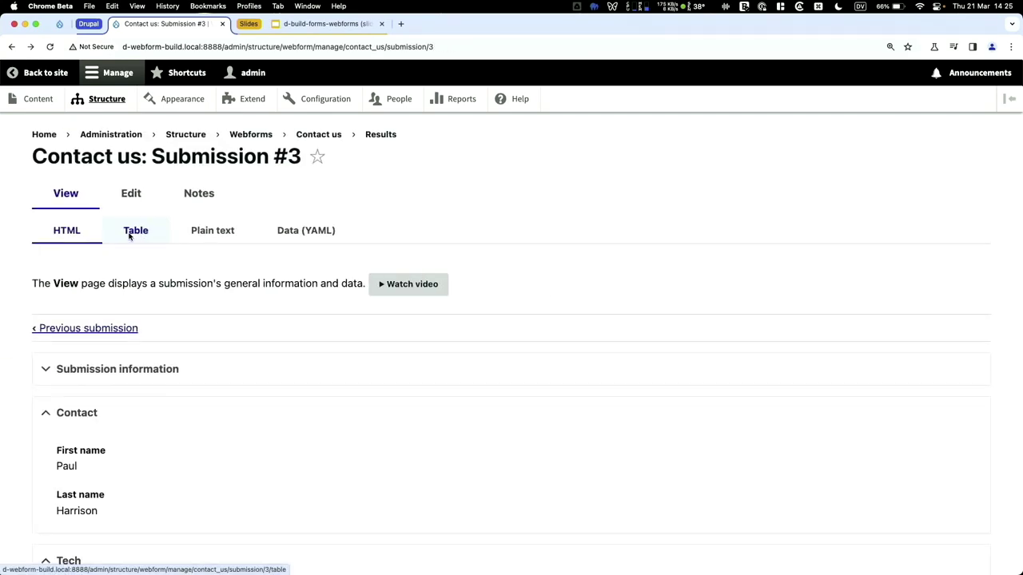
pyautogui.press('super+Left')
pyautogui.press('super+Left')
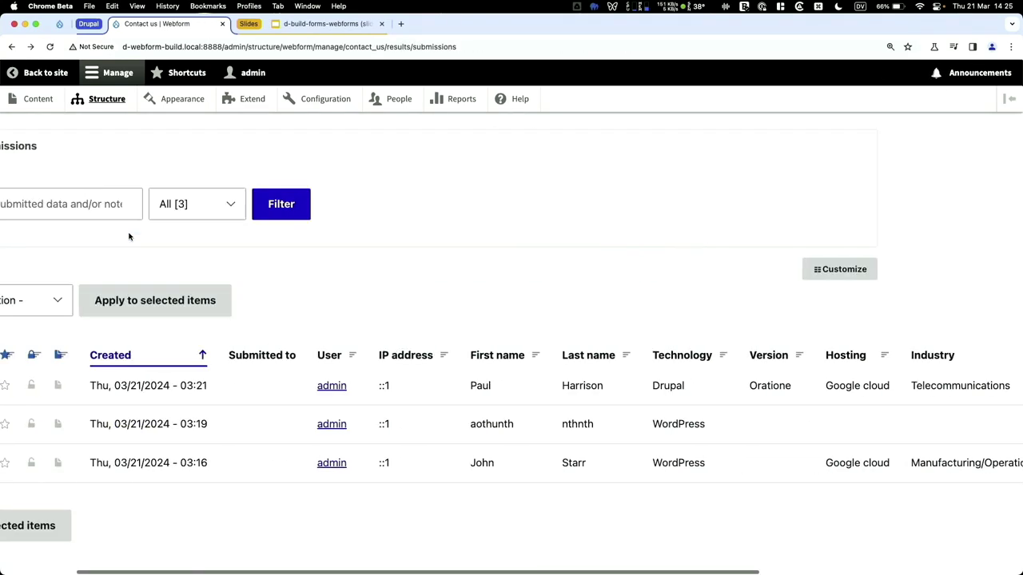
pyautogui.click(64, 192)
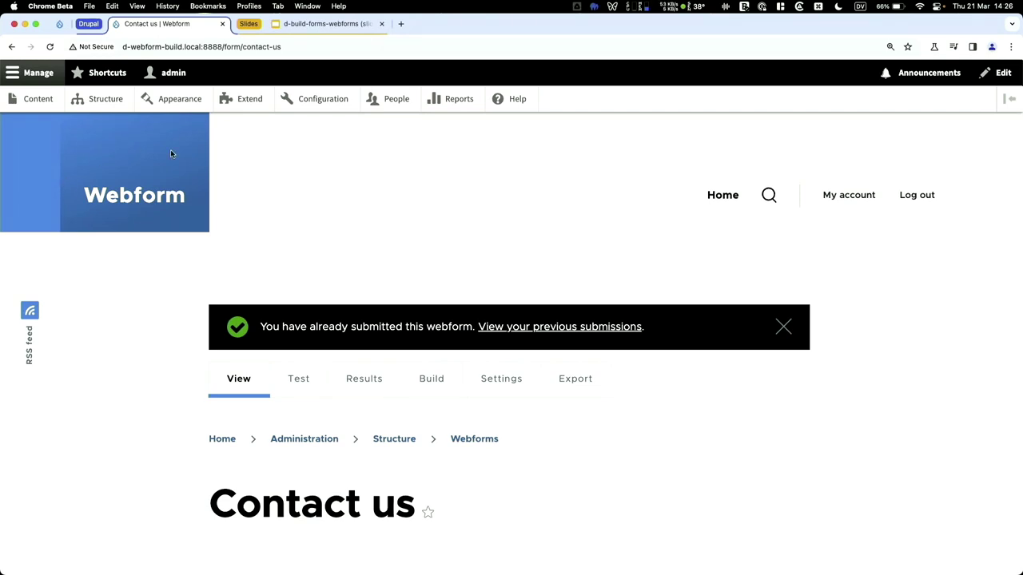
# - In the Olivero block layout, start placing a Webform block in the Sidebar region, filtering the available blocks by "web"
pyautogui.click(99, 97)
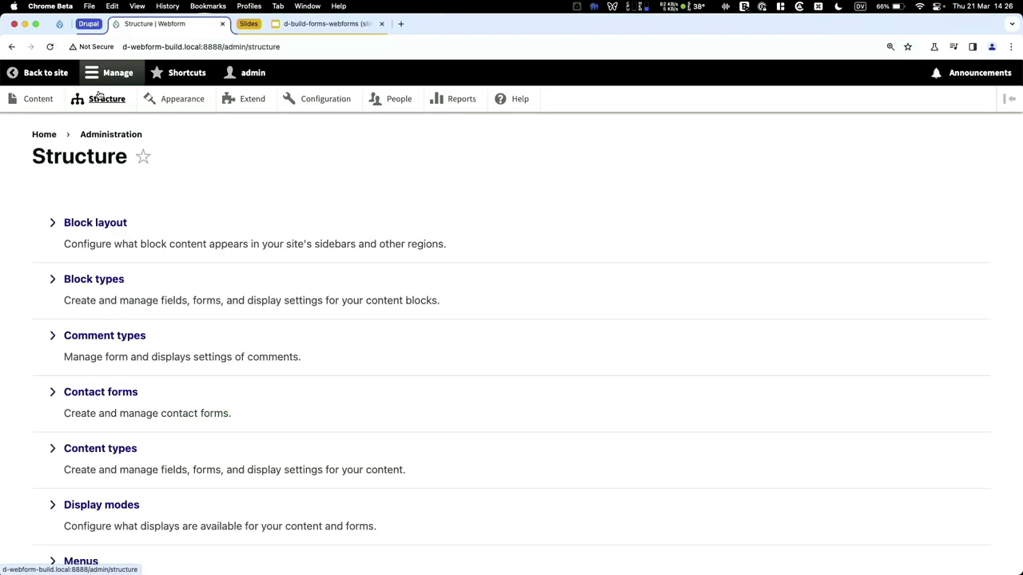
pyautogui.click(110, 222)
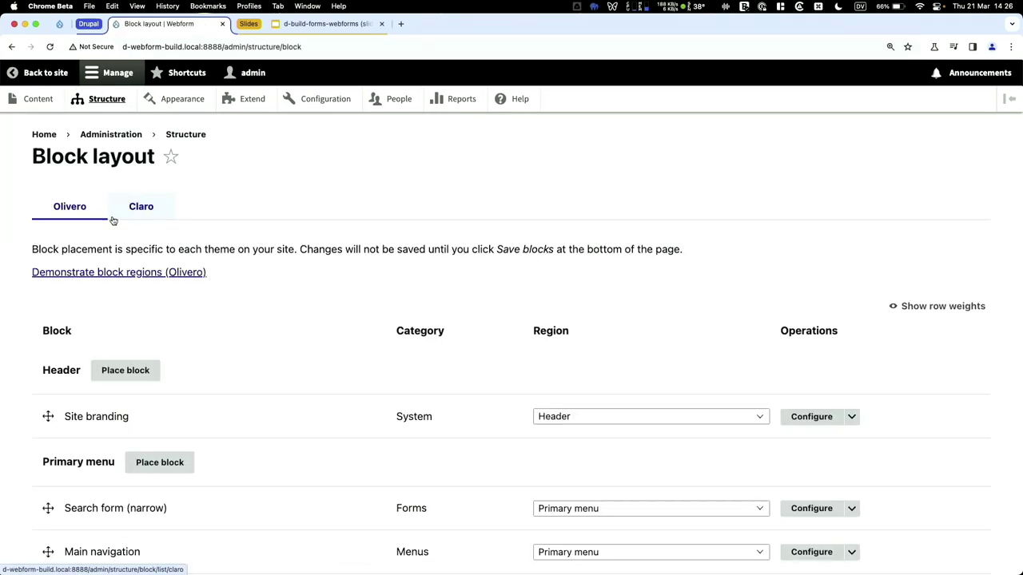
pyautogui.scroll(-10, 192, 383)
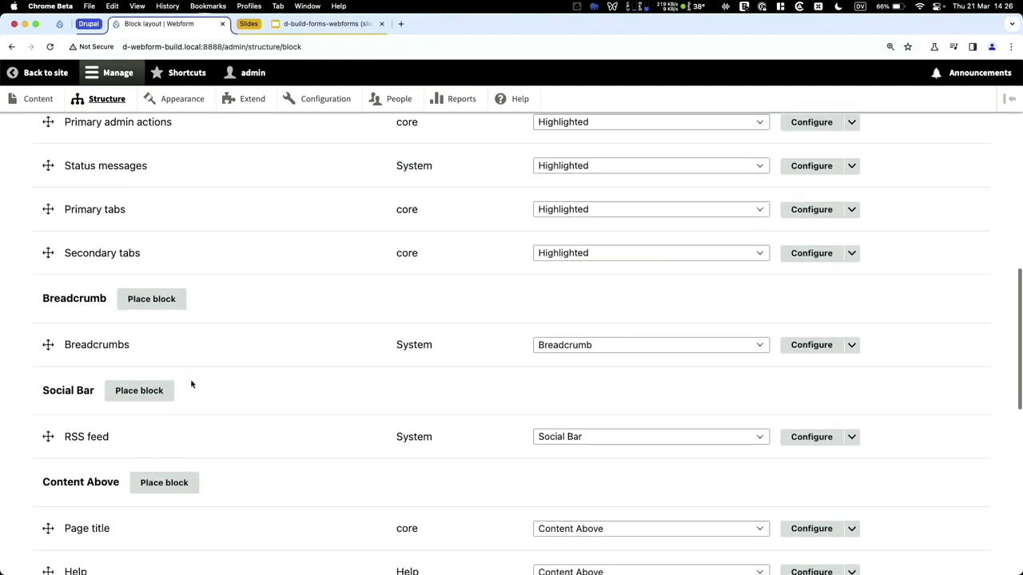
pyautogui.scroll(-5, 192, 385)
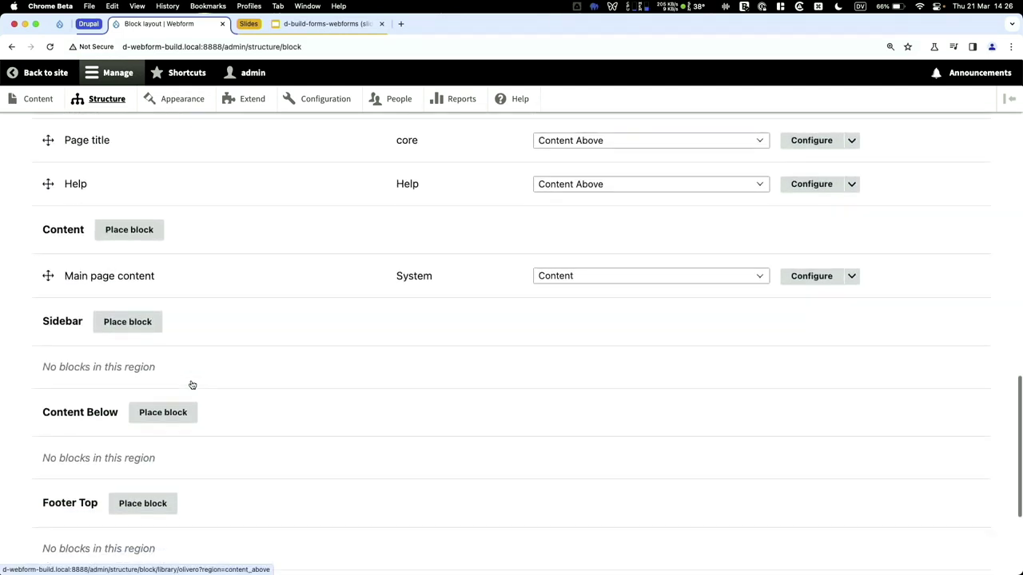
pyautogui.scroll(-1, 192, 384)
pyautogui.click(127, 285)
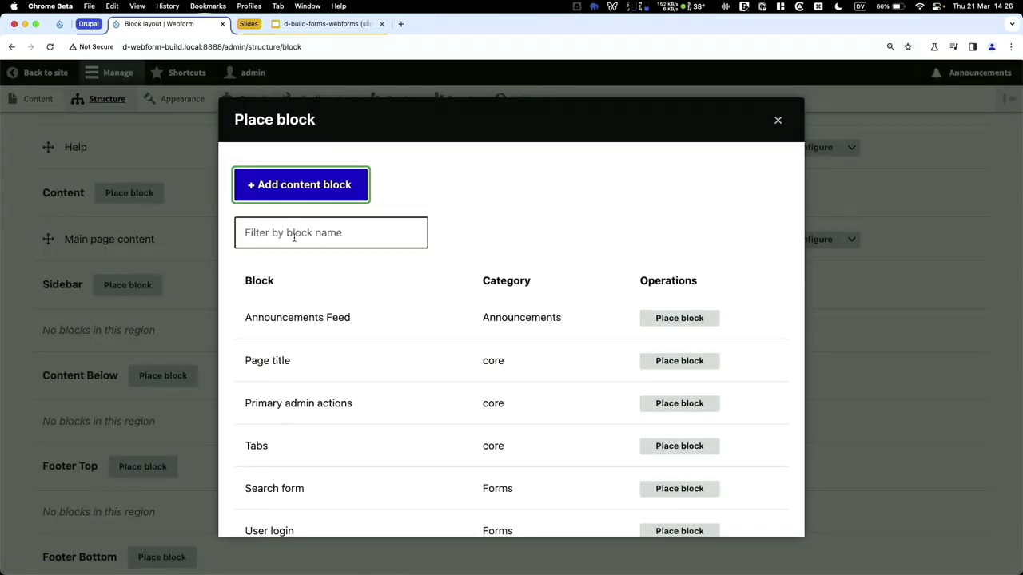
pyautogui.click(294, 236)
pyautogui.write('web')
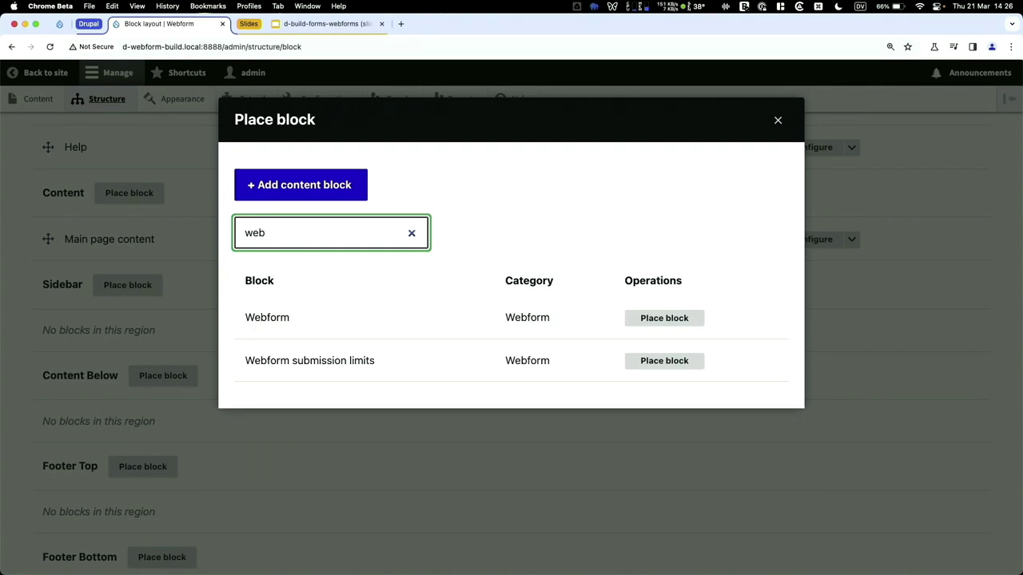
pyautogui.click(645, 318)
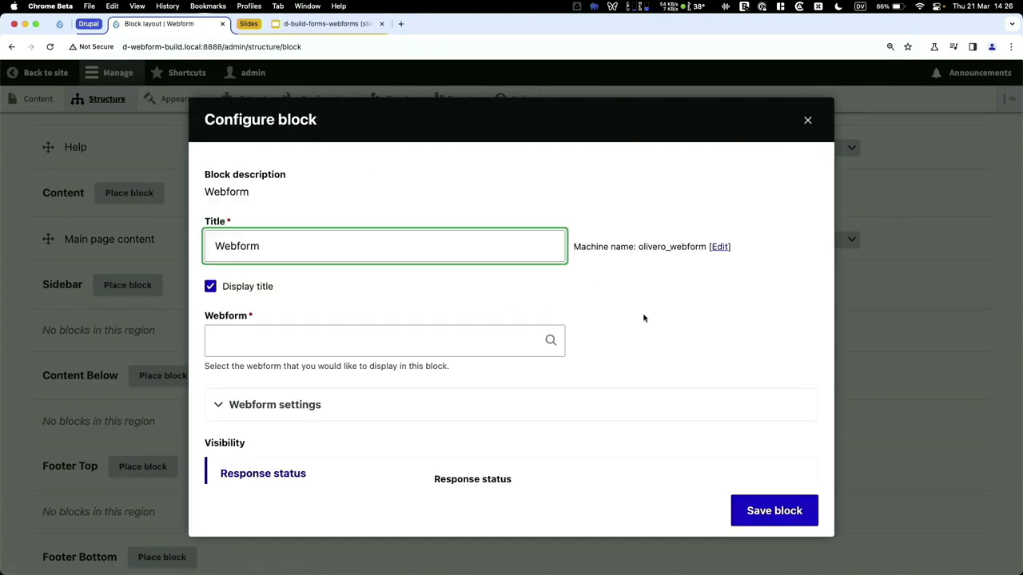
# - Assign the Contact us (contact_us) webform to the block, save the block and save the block layout
pyautogui.click(509, 335)
pyautogui.write('cont')
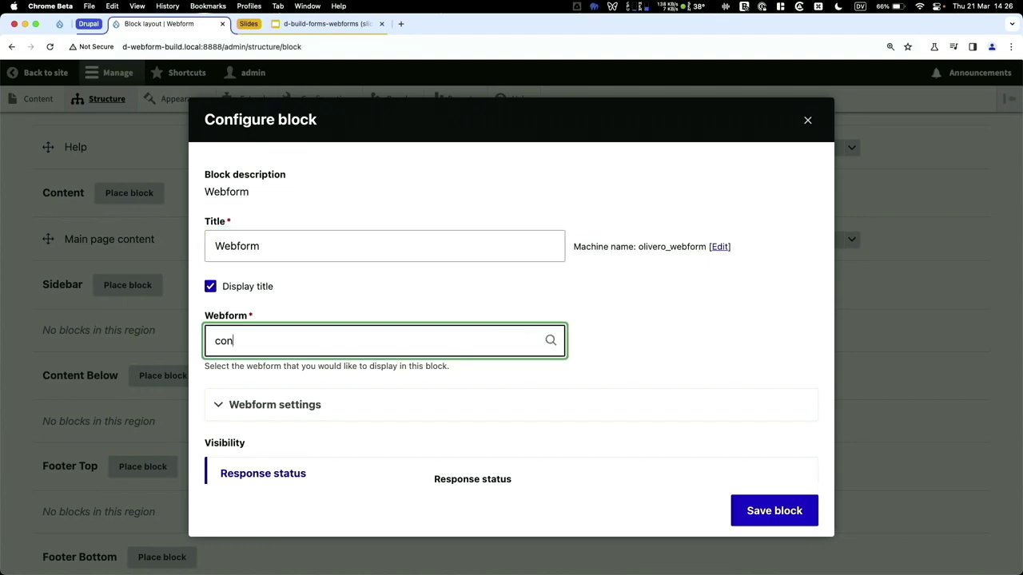
pyautogui.click(434, 385)
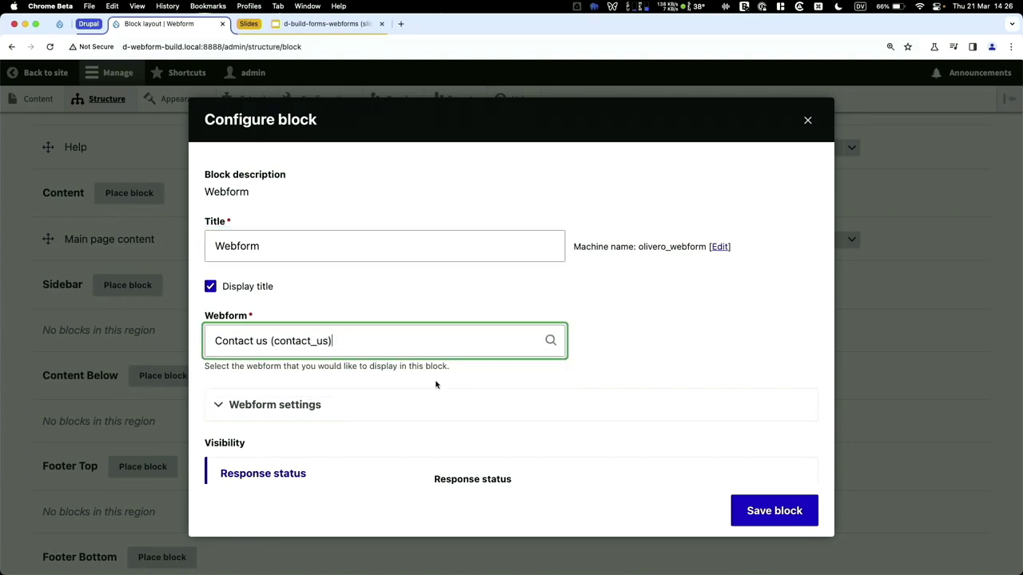
pyautogui.click(800, 511)
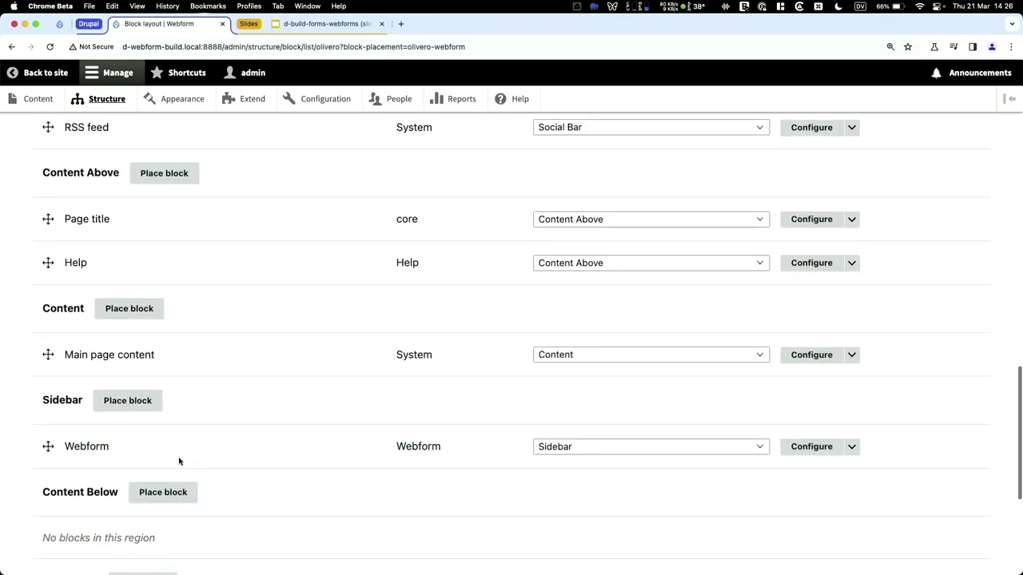
pyautogui.scroll(-5, 157, 344)
pyautogui.click(77, 495)
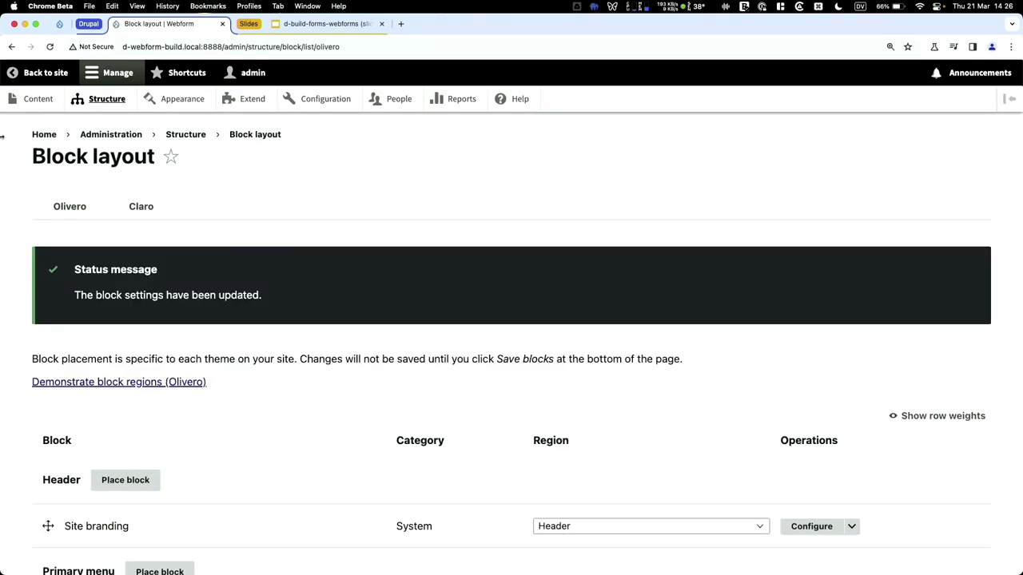
# - Open the site's home page and check the webform in the sidebar
pyautogui.click(44, 135)
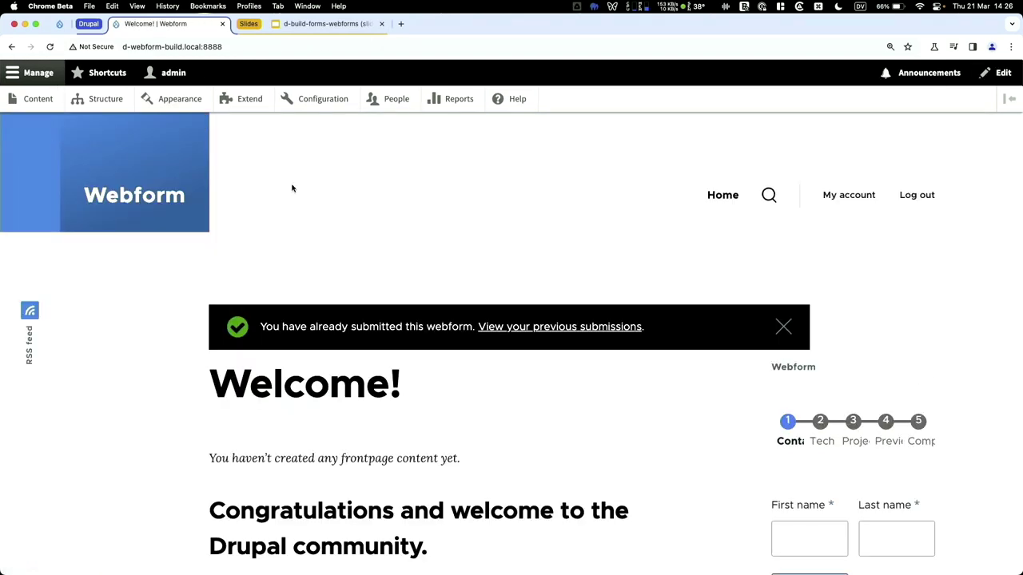
pyautogui.scroll(-1, 789, 393)
pyautogui.scroll(-3, 789, 393)
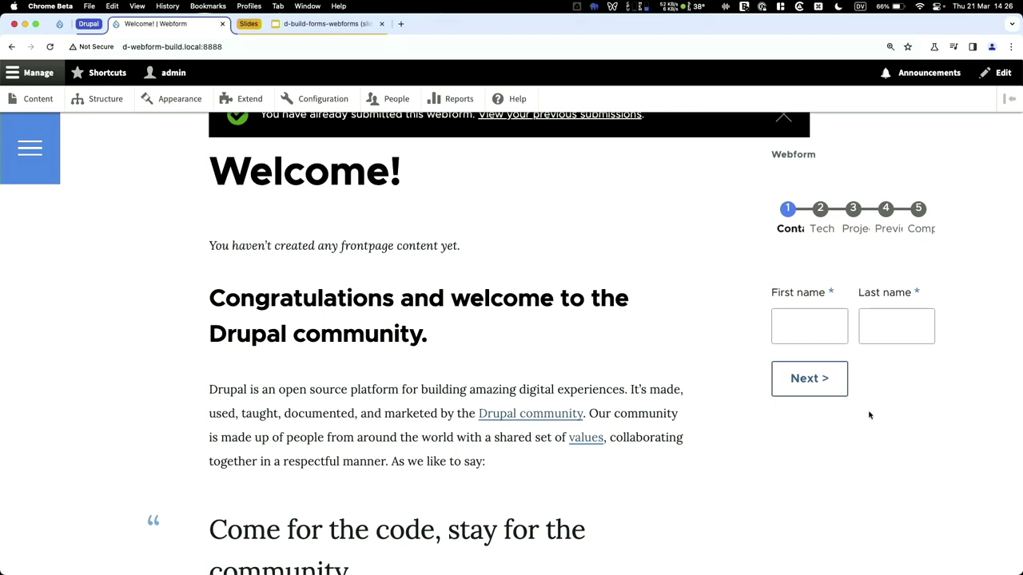
# - Fill in the first and last name in the home page's sidebar webform and continue past the Tech page without selecting options
pyautogui.click(826, 324)
pyautogui.write('oeu')
pyautogui.click(873, 326)
pyautogui.write('ou')
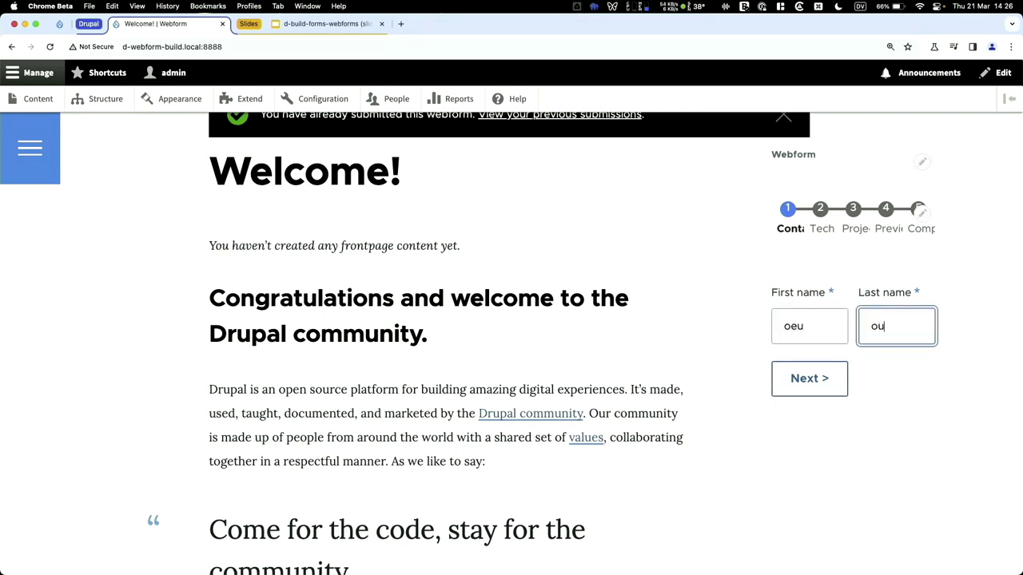
pyautogui.click(828, 376)
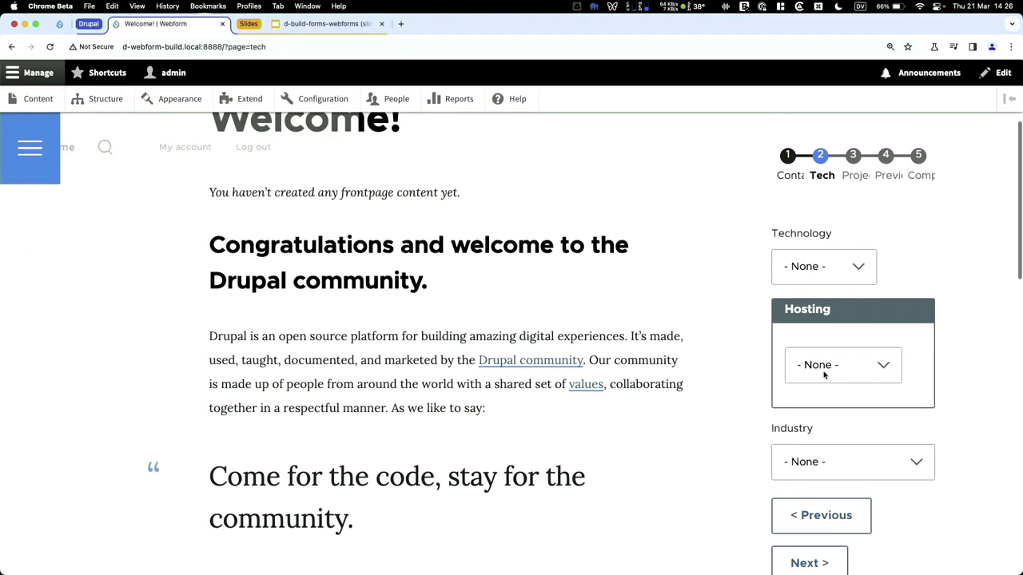
pyautogui.click(803, 499)
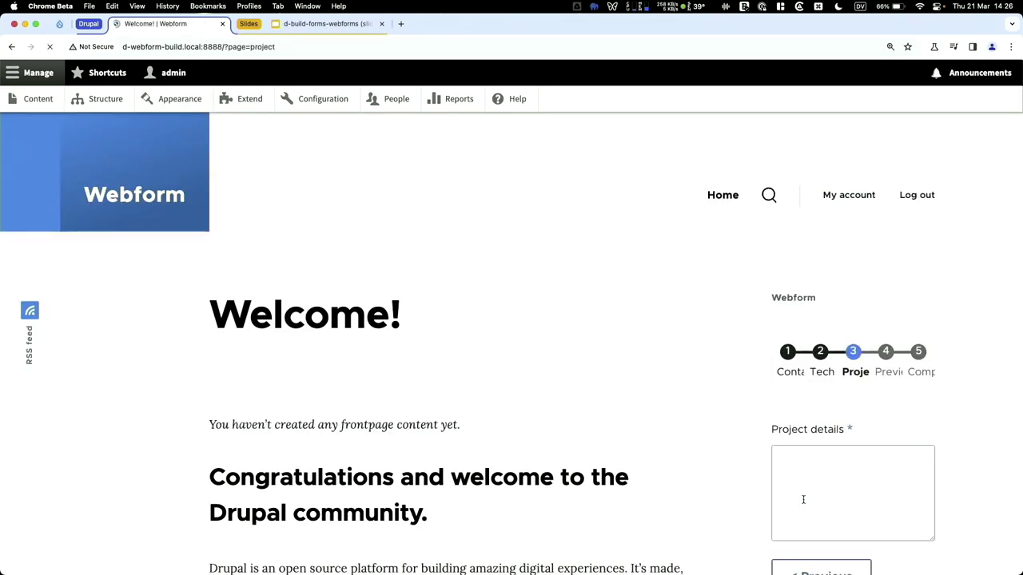
# - Enter "aoeu" as the project details in the sidebar webform, preview the entry and submit it
pyautogui.click(852, 326)
pyautogui.write('aoeu')
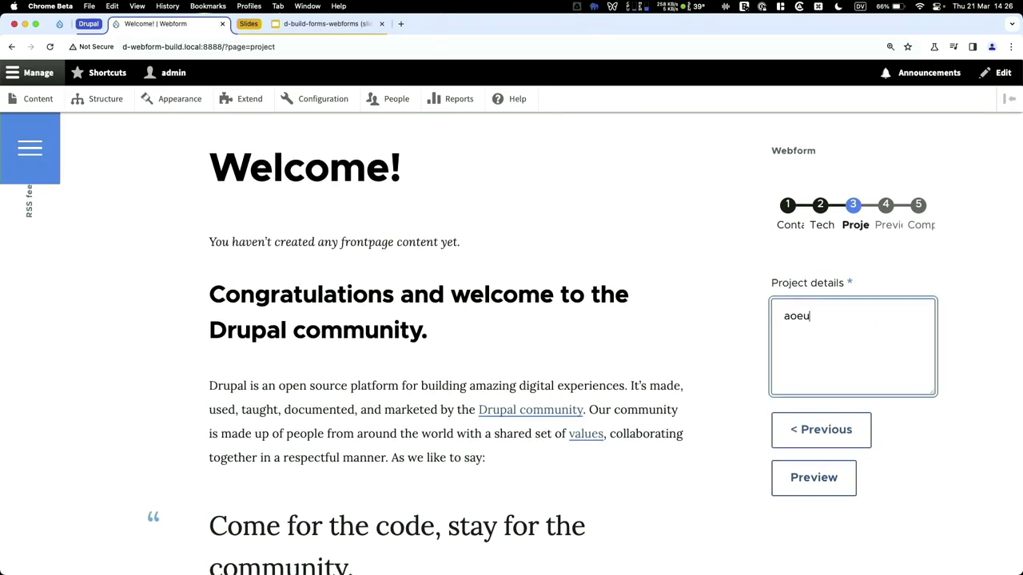
pyautogui.click(831, 473)
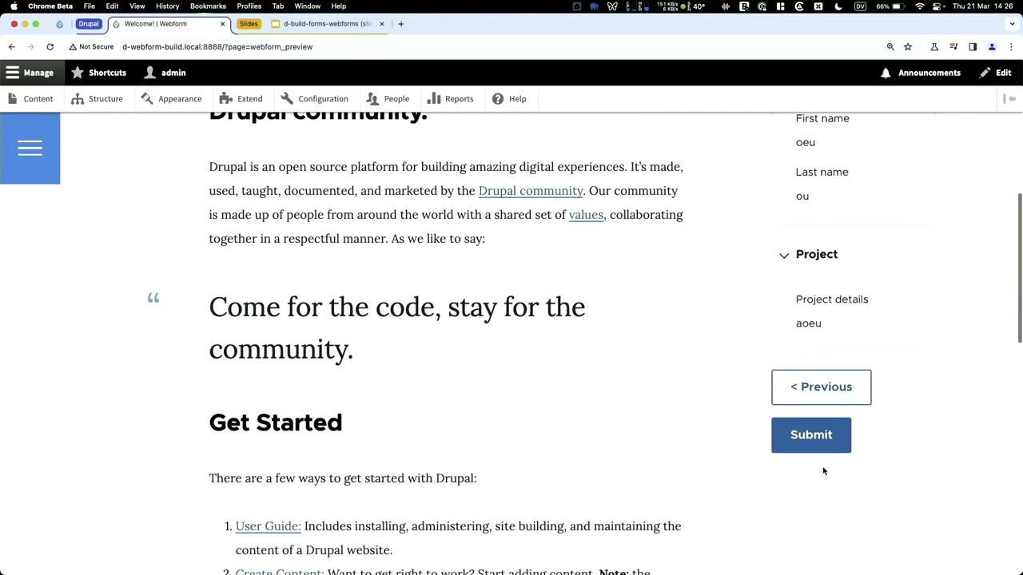
pyautogui.click(820, 449)
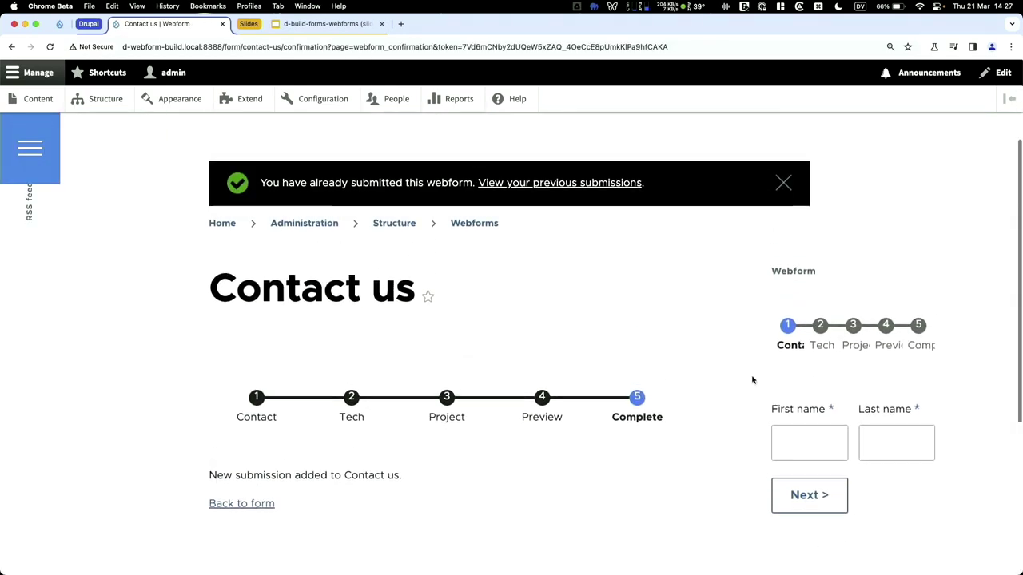
# - Open the Contact us form's results and review its submissions list, including the Submitted to column
pyautogui.click(920, 324)
pyautogui.click(907, 373)
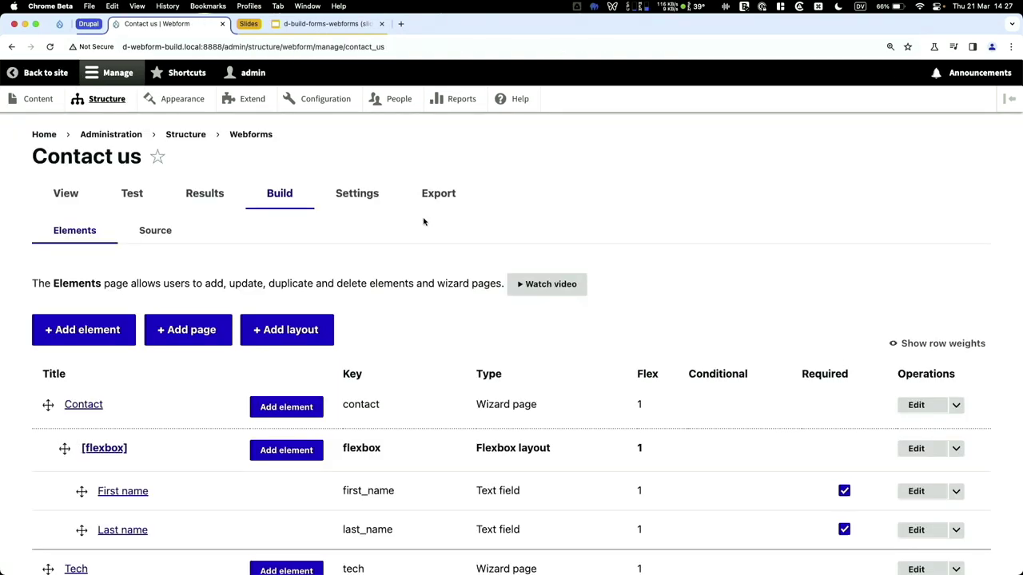
pyautogui.click(198, 193)
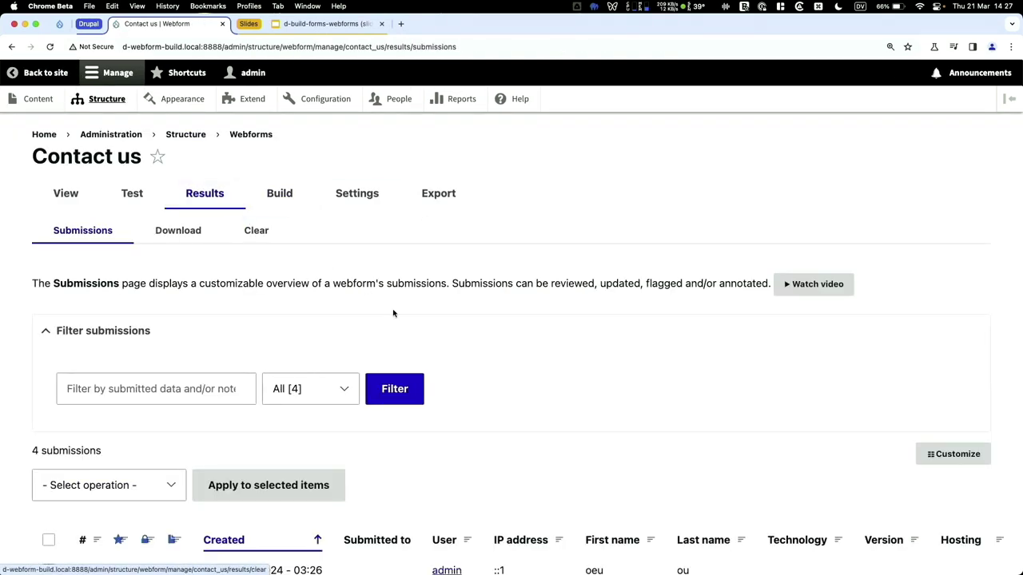
pyautogui.scroll(-5, 393, 313)
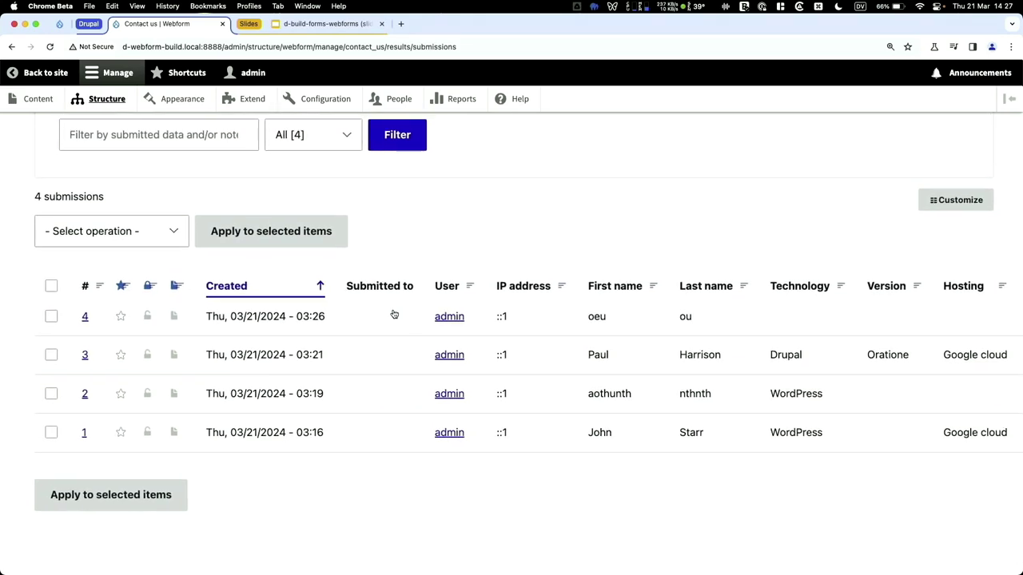
pyautogui.scroll(5, 393, 313)
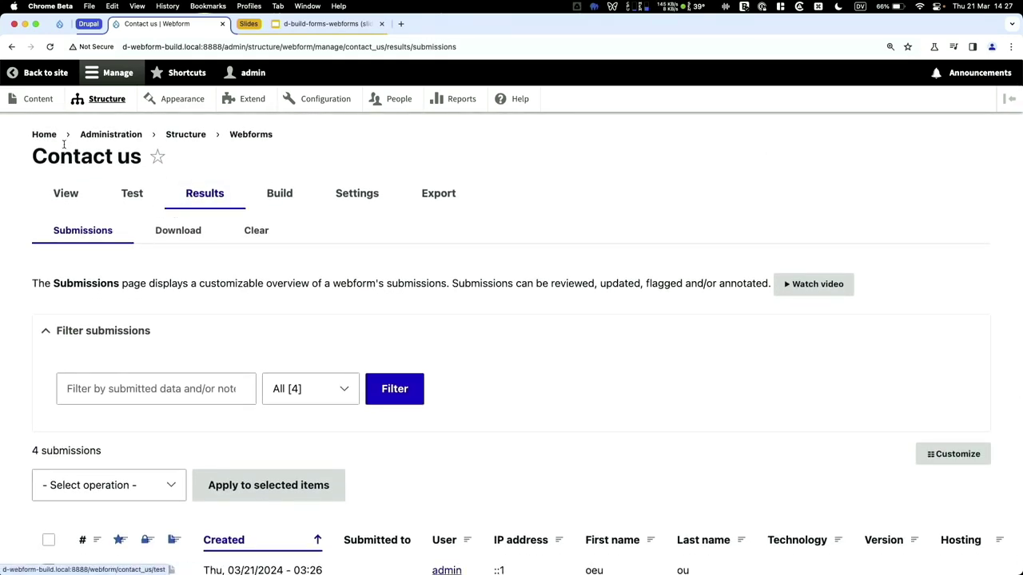
# - Return to the home page and open the Test article from the site's content list
pyautogui.click(45, 134)
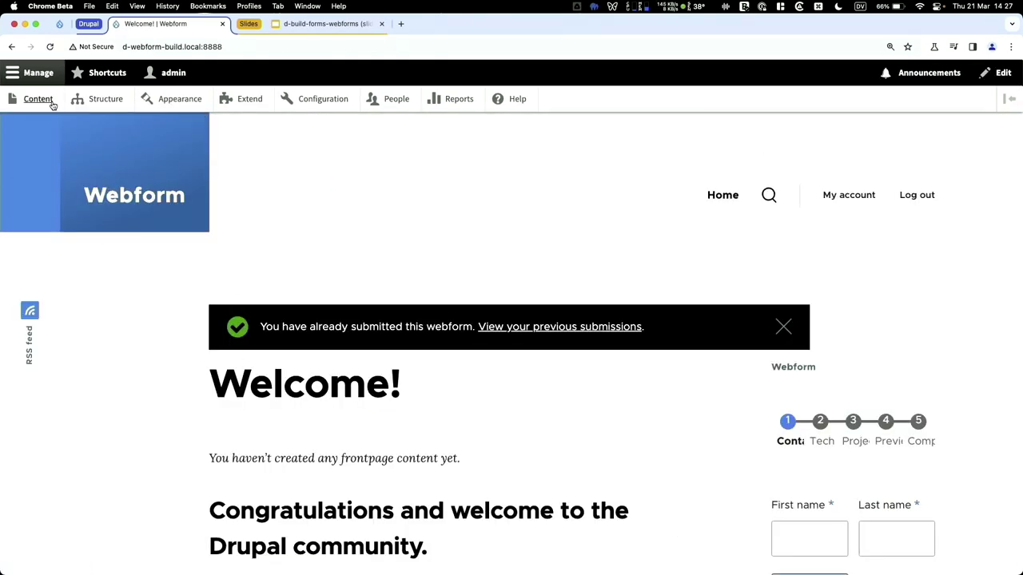
pyautogui.click(50, 102)
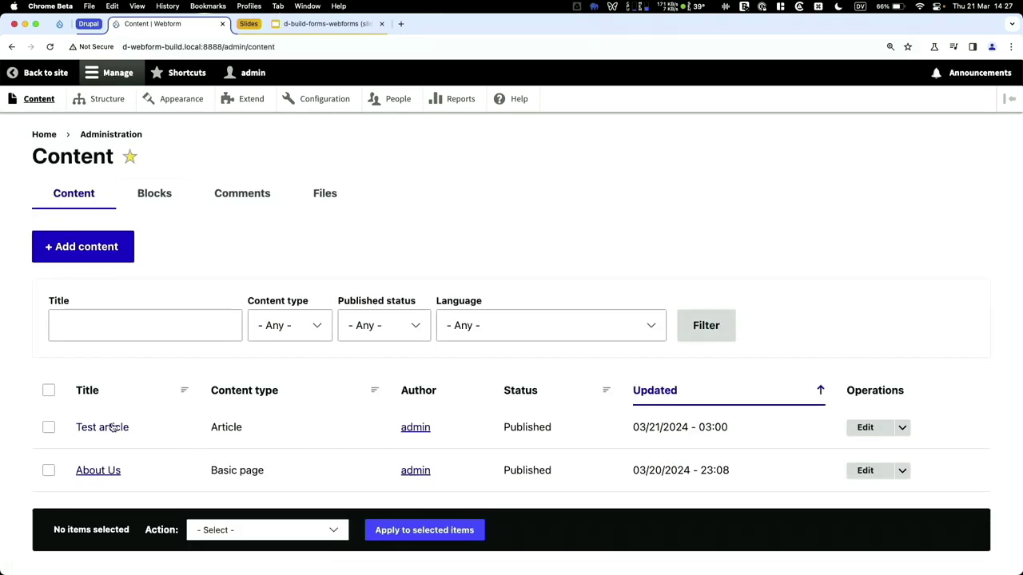
pyautogui.click(112, 427)
pyautogui.scroll(-2, 650, 379)
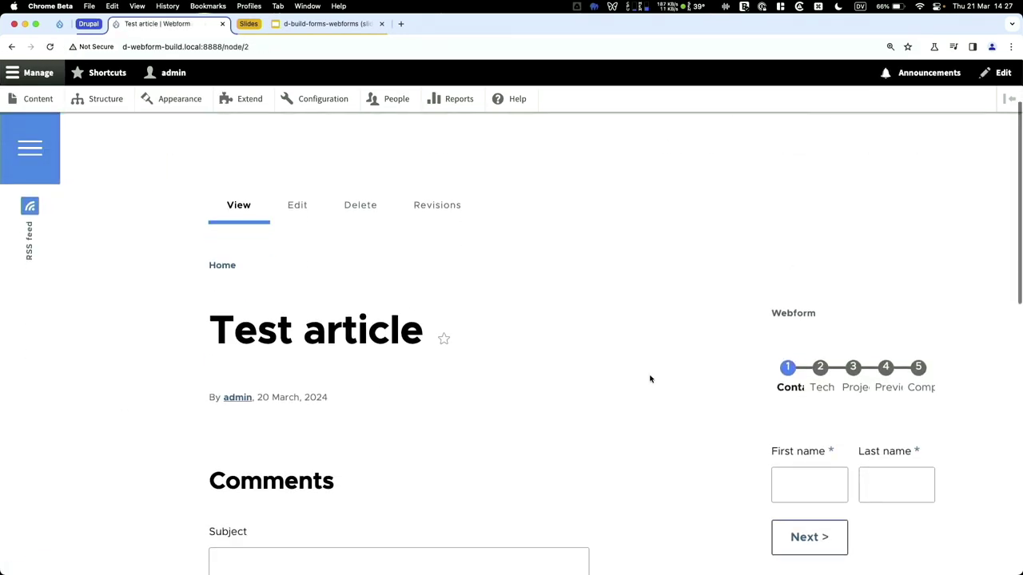
# - Enter "eu" in both name fields of the Test article's sidebar webform and continue past the Tech page without selecting options
pyautogui.scroll(-2, 679, 379)
pyautogui.click(795, 400)
pyautogui.click(876, 395)
pyautogui.write('eu')
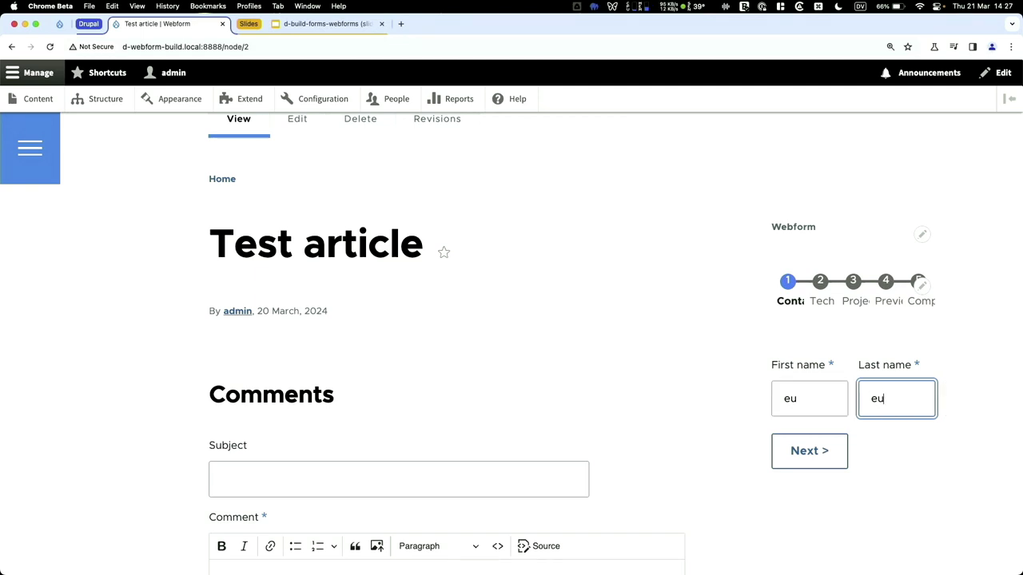
pyautogui.click(826, 457)
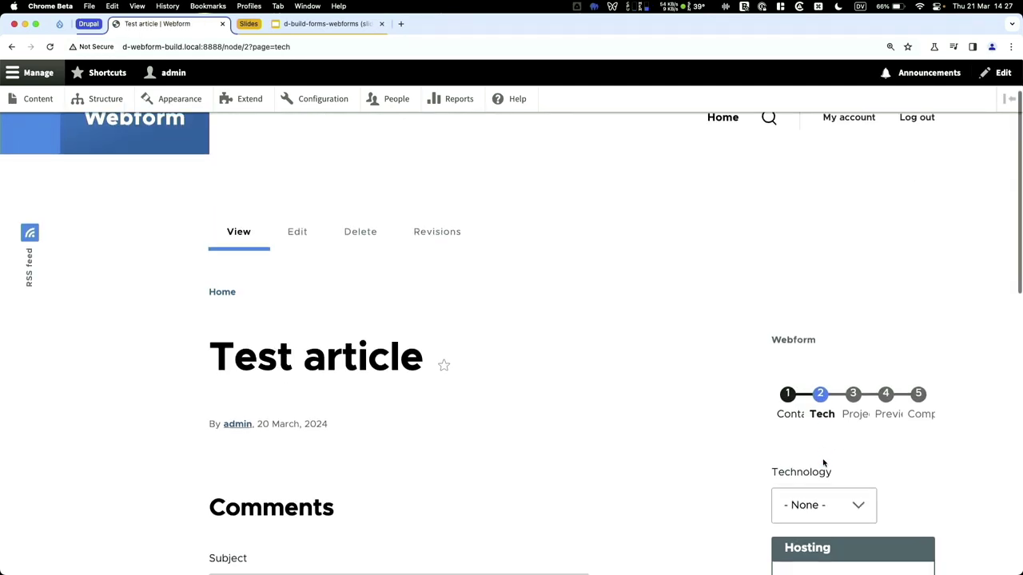
pyautogui.scroll(-5, 823, 464)
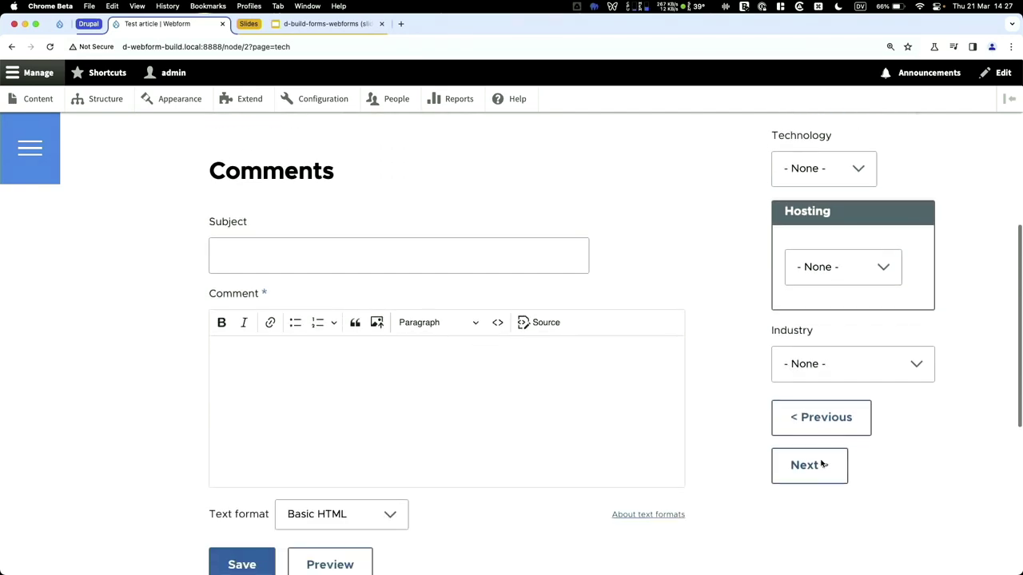
pyautogui.click(809, 465)
pyautogui.scroll(-3, 821, 460)
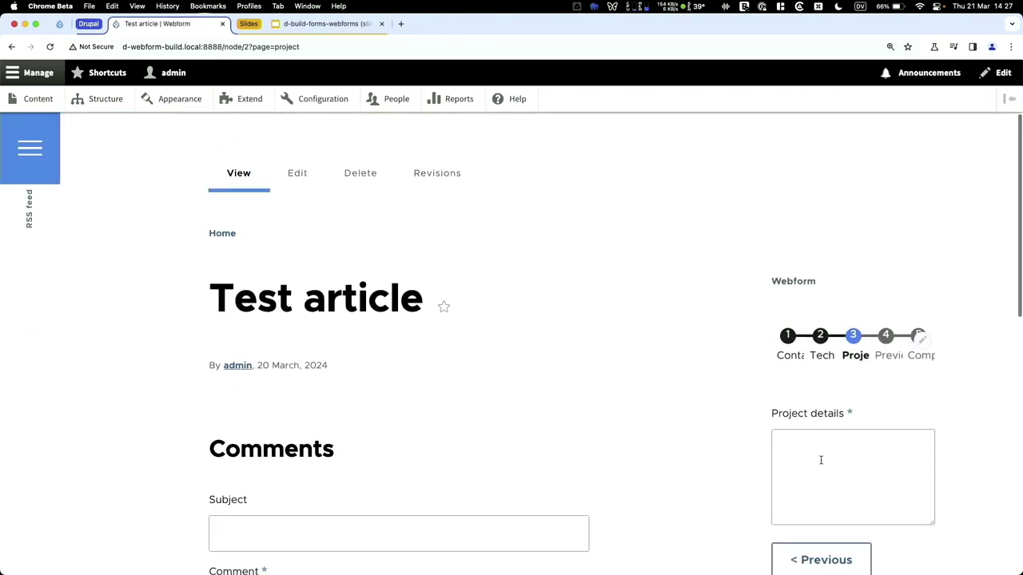
# - Enter "aoeu" as the project details in the Test article's sidebar webform, preview the entry and submit it
pyautogui.click(821, 460)
pyautogui.write('aoeu')
pyautogui.scroll(-4, 820, 460)
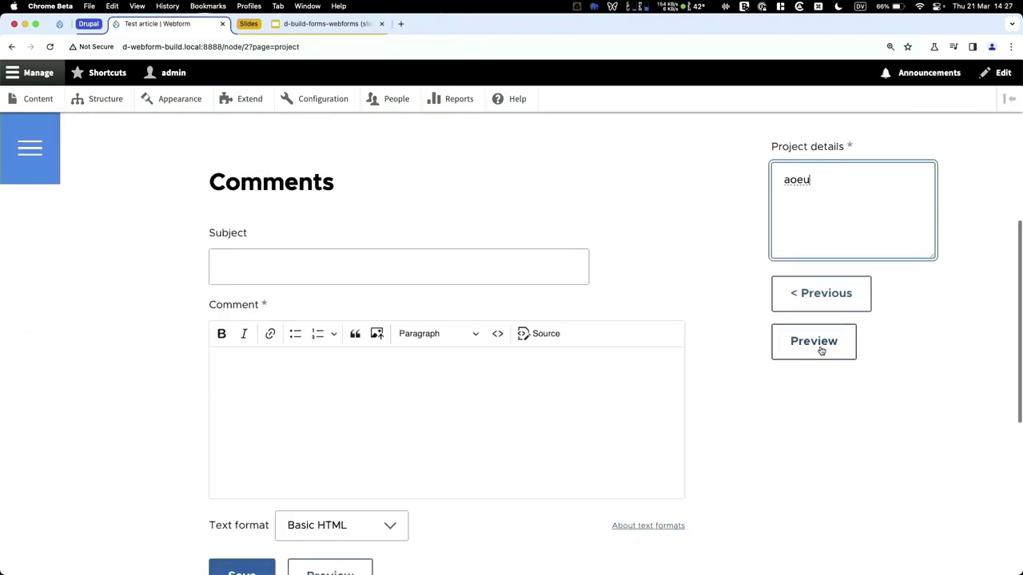
pyautogui.click(821, 349)
pyautogui.scroll(-10, 820, 349)
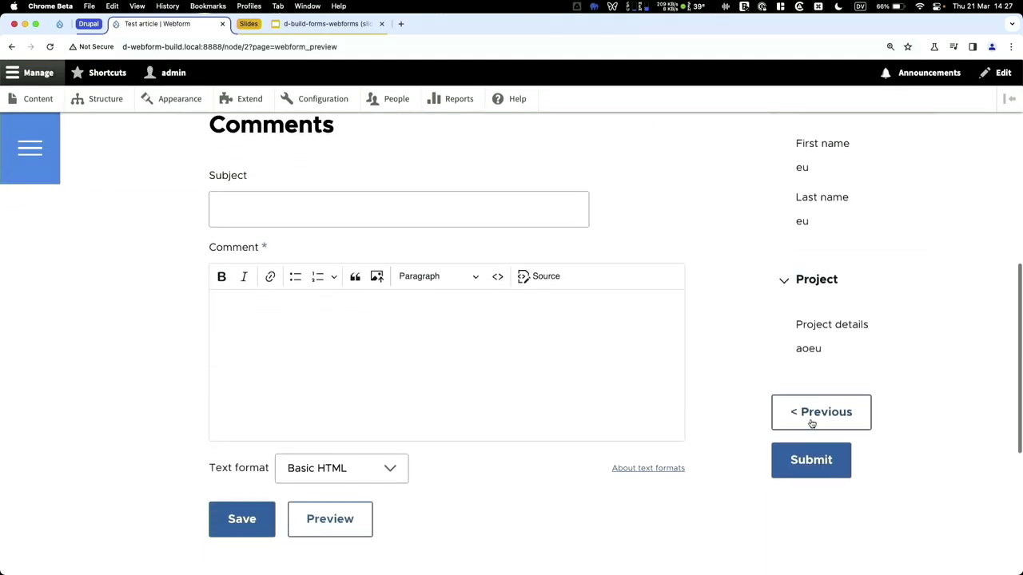
pyautogui.click(810, 457)
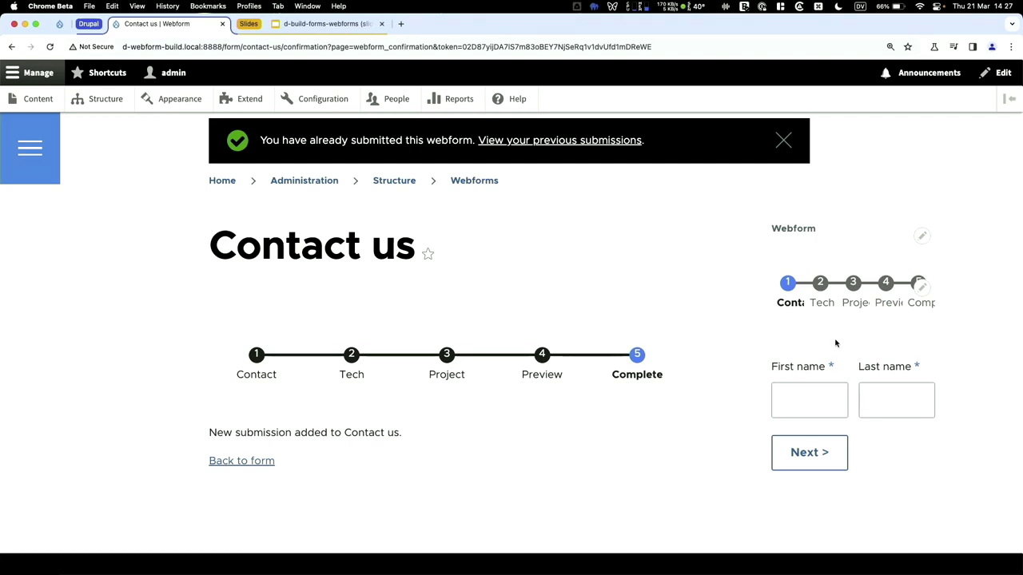
# - Open the results from the sidebar webform and check which page each submission was submitted to
pyautogui.click(919, 286)
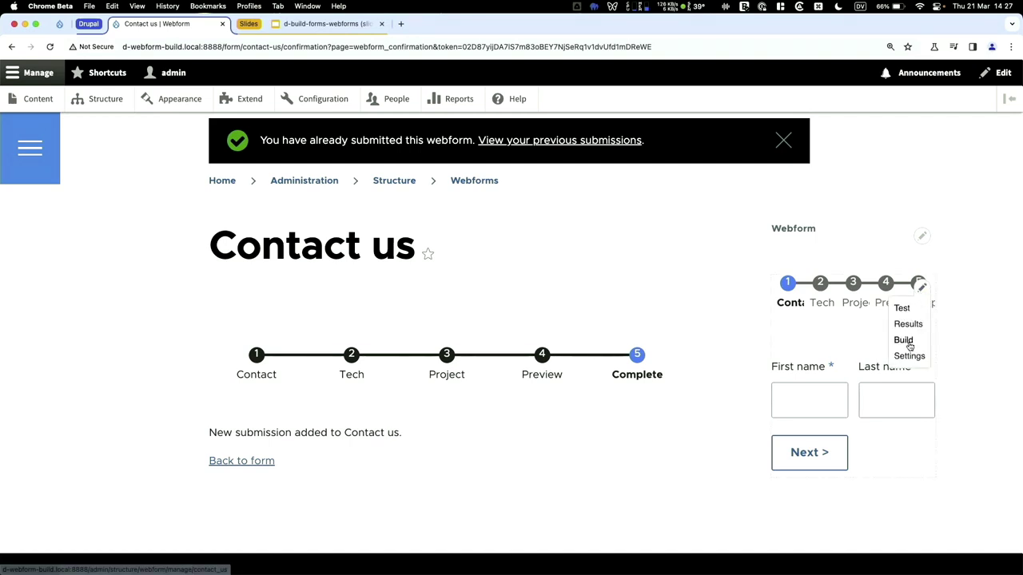
pyautogui.click(908, 324)
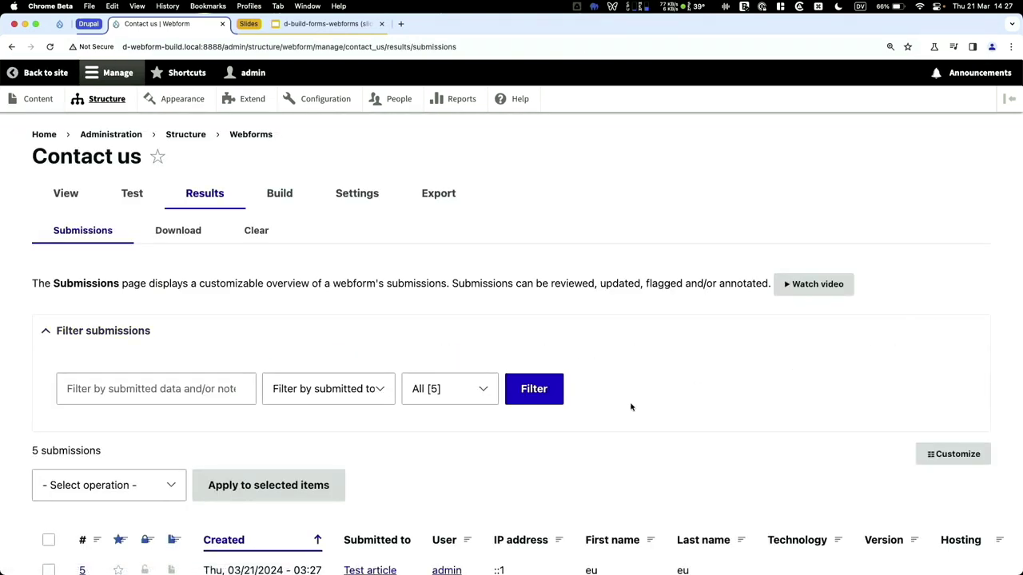
pyautogui.scroll(-5, 631, 407)
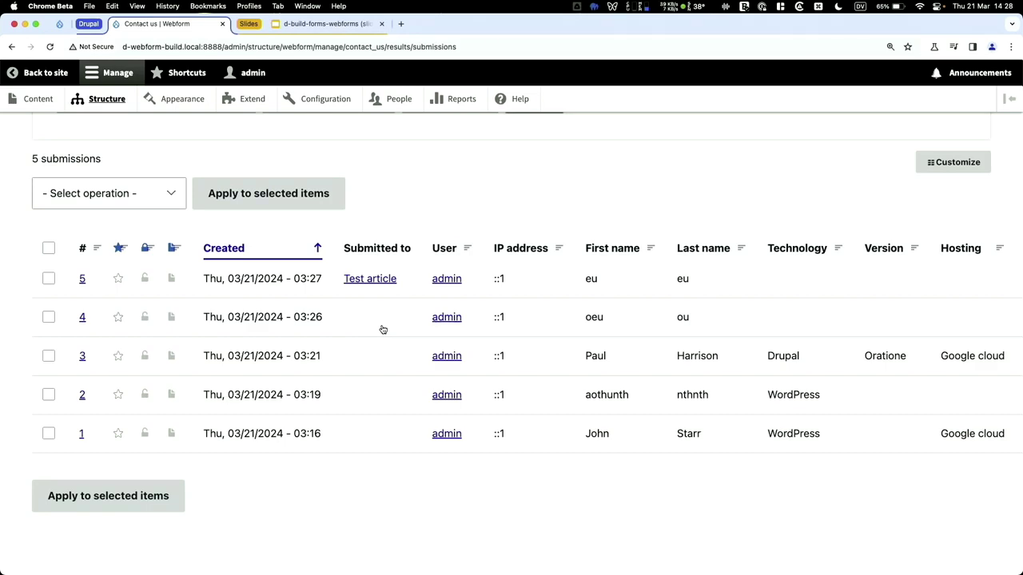
pyautogui.scroll(5, 383, 329)
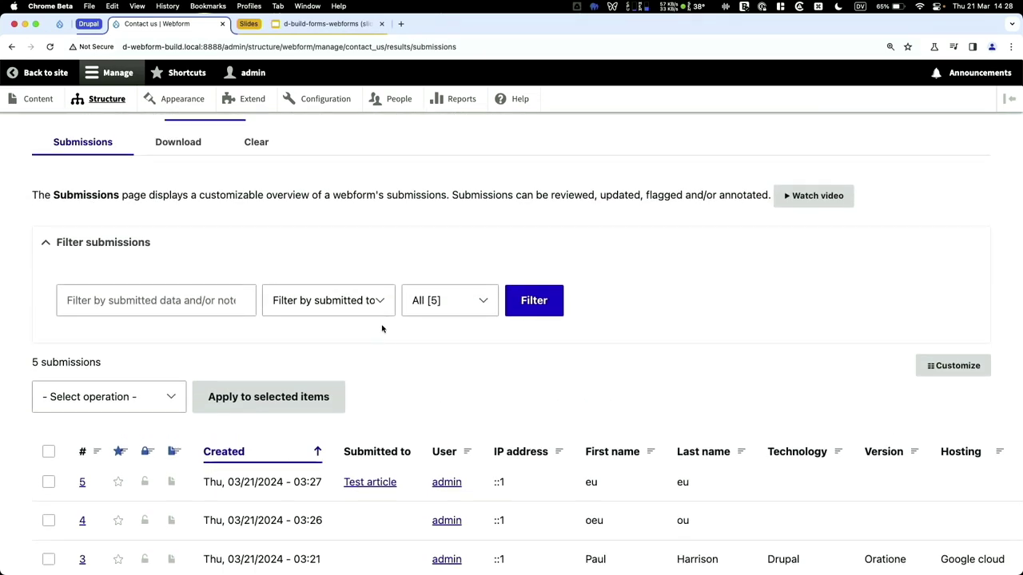
pyautogui.scroll(3, 383, 329)
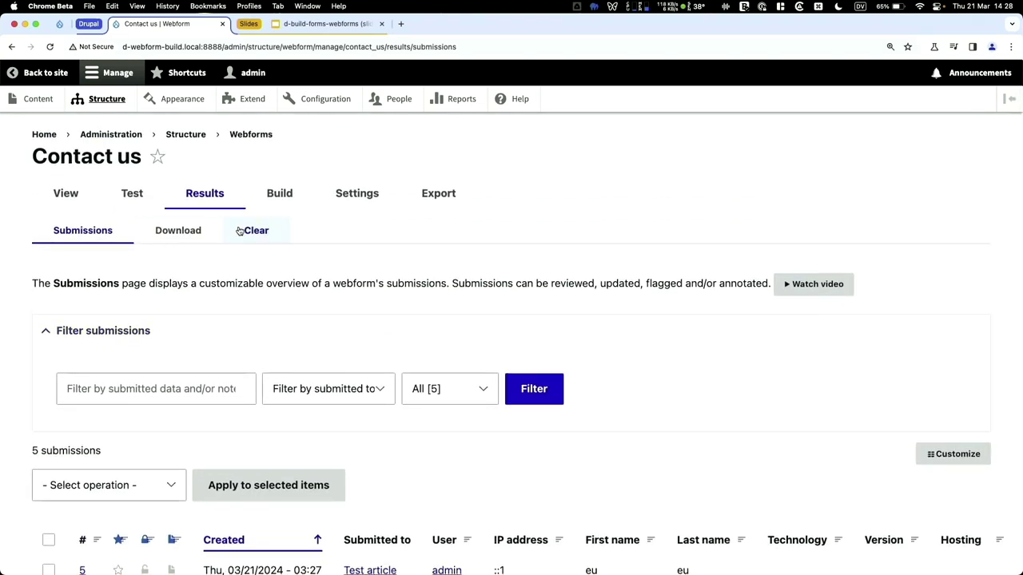
# - Open the Contact us form's elements and open the Submit button(s) element for customization
pyautogui.click(281, 196)
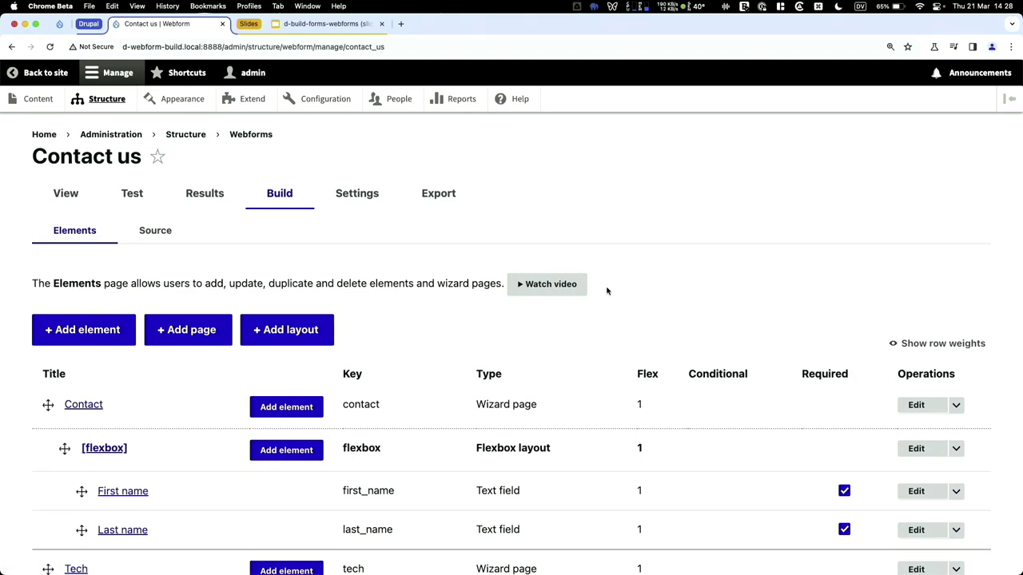
pyautogui.scroll(-5, 607, 291)
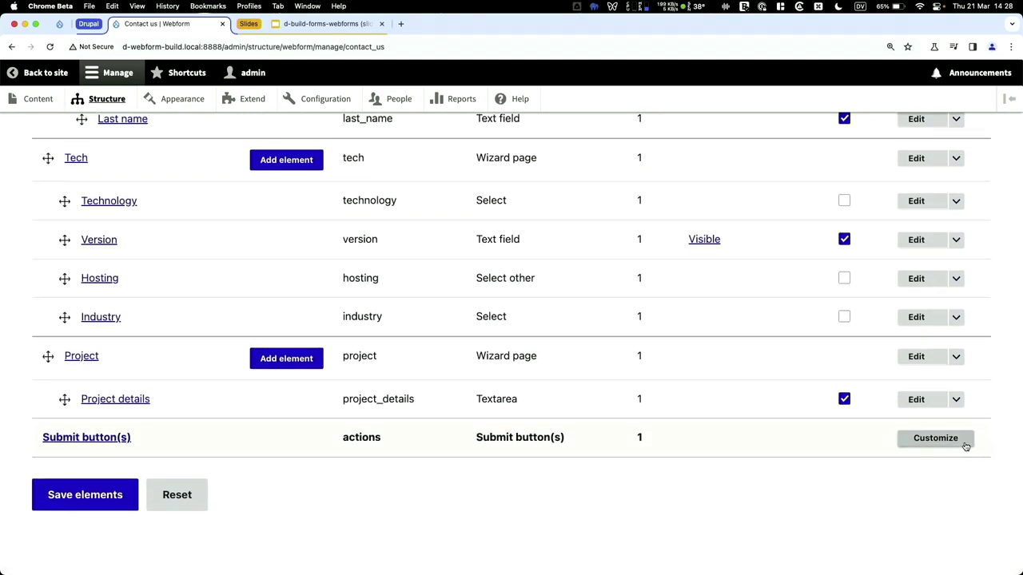
pyautogui.click(965, 446)
pyautogui.scroll(-1, 966, 446)
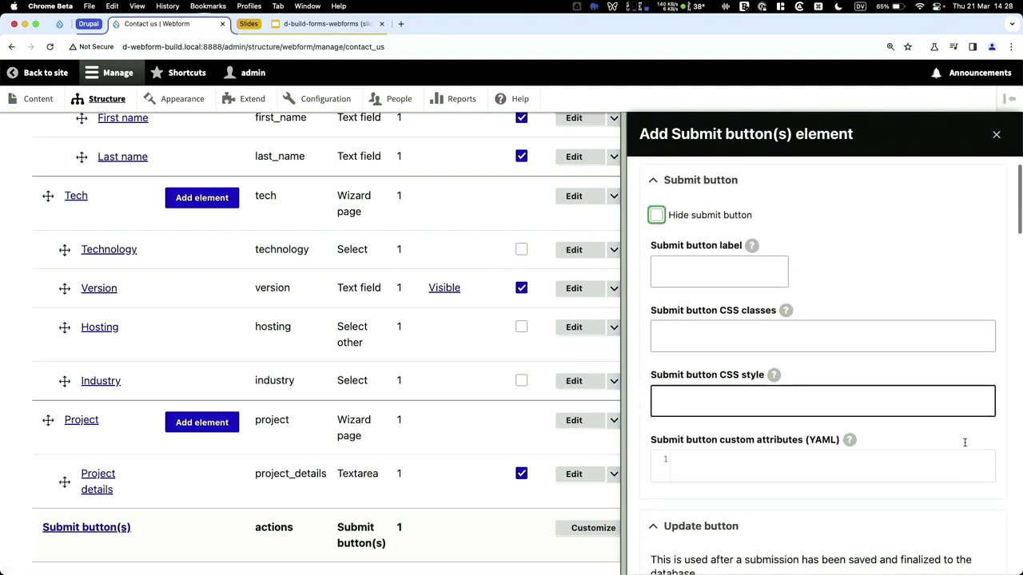
# - Examine the label, visibility, CSS and custom attribute options for the submit, update, wizard and preview buttons
pyautogui.click(694, 334)
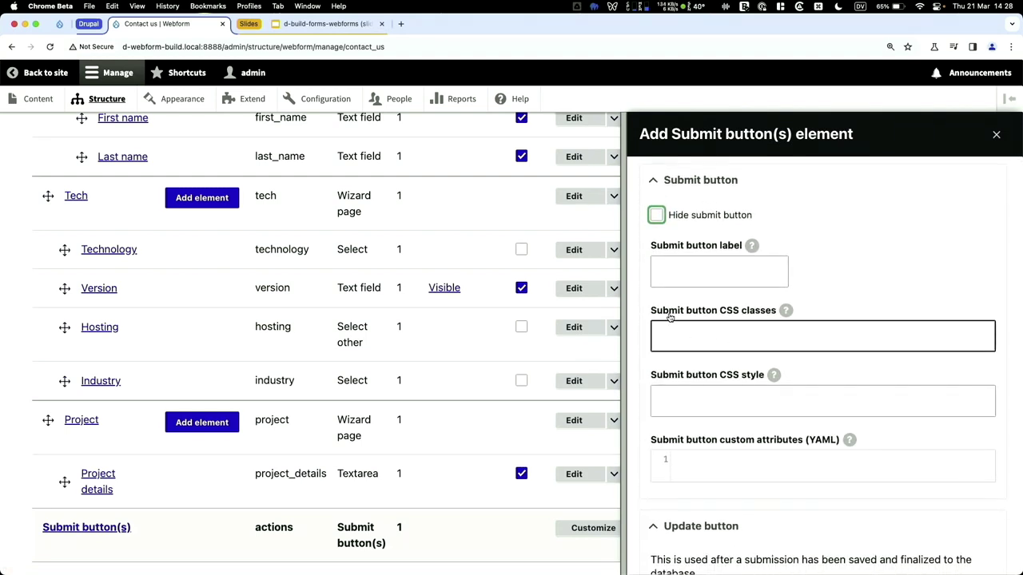
pyautogui.click(724, 399)
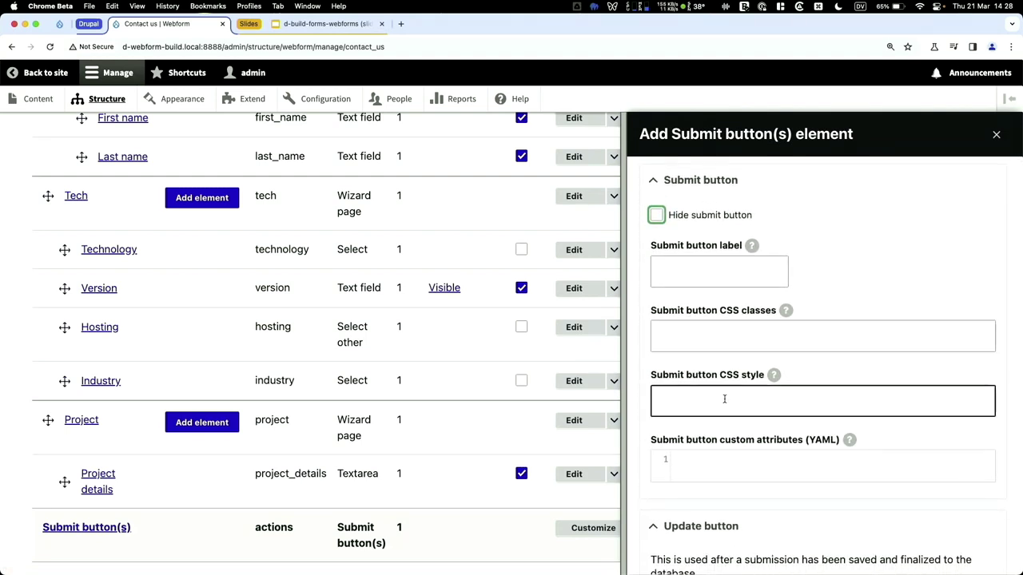
pyautogui.scroll(-8, 724, 399)
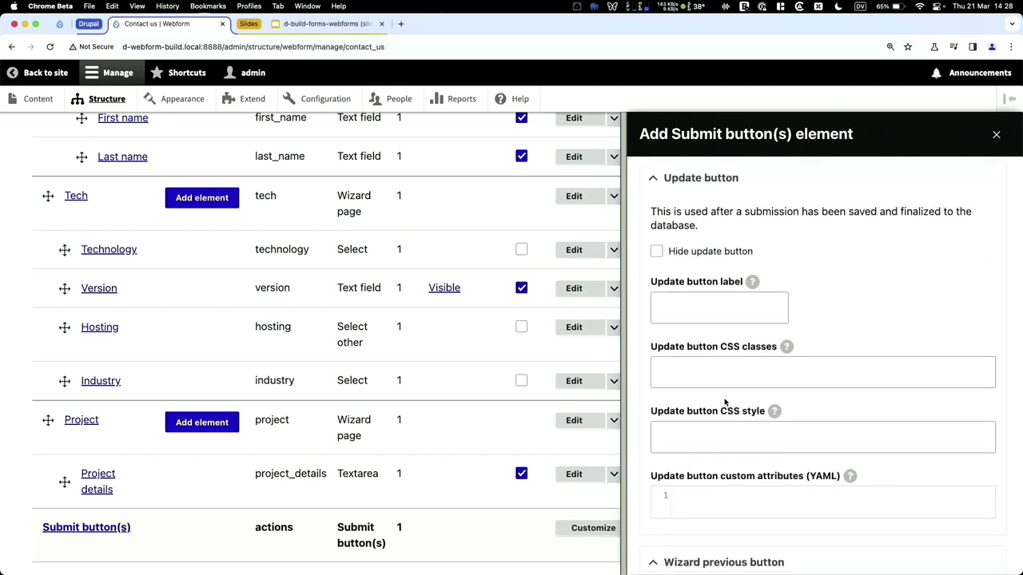
pyautogui.scroll(-9, 724, 402)
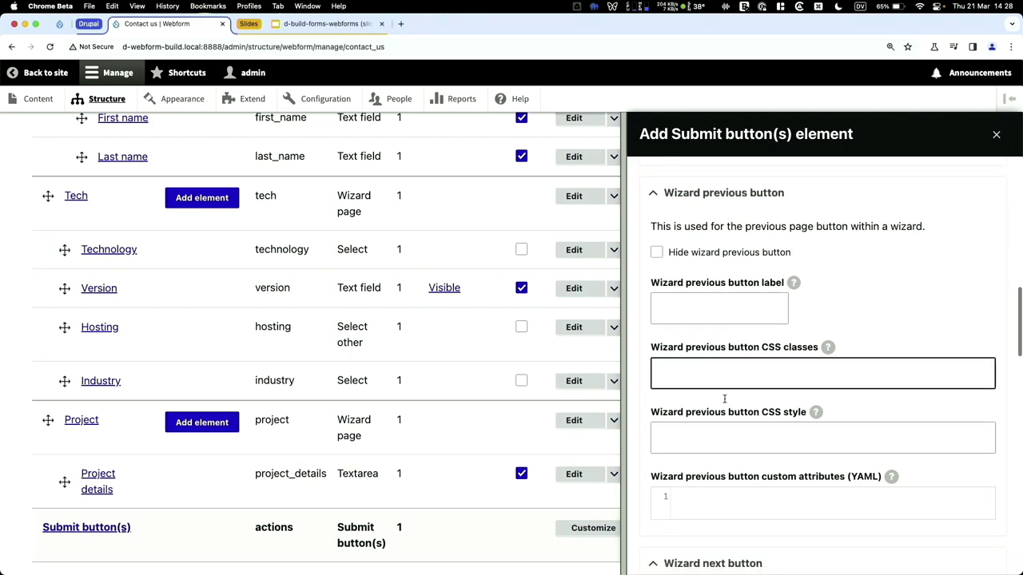
pyautogui.scroll(-5, 724, 399)
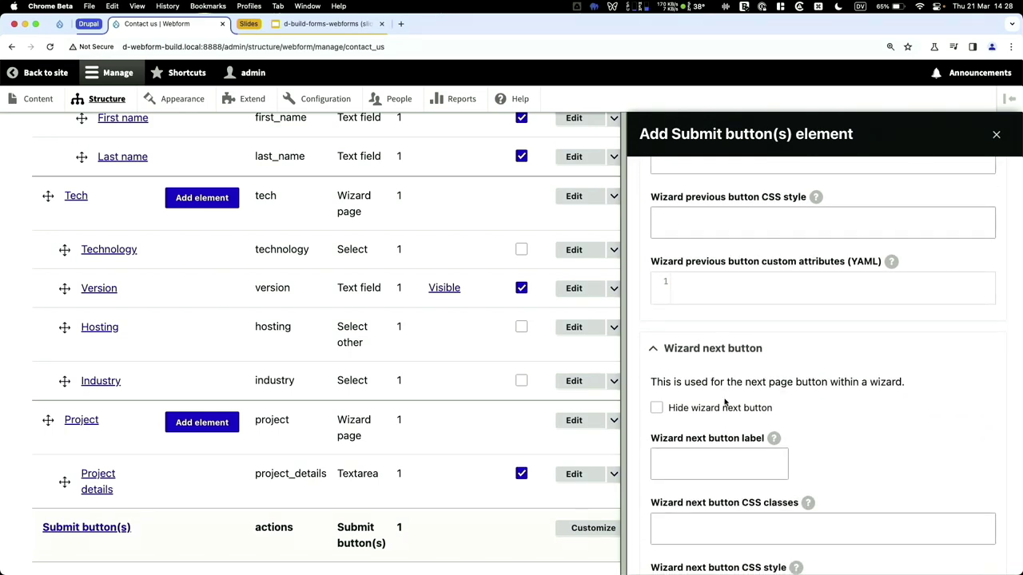
pyautogui.scroll(-12, 724, 402)
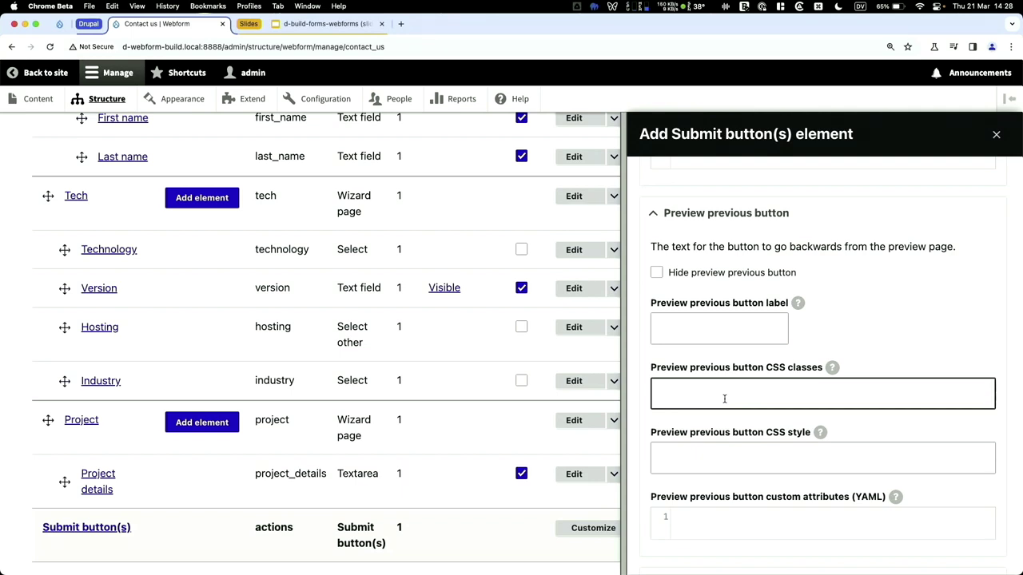
pyautogui.scroll(-8, 724, 398)
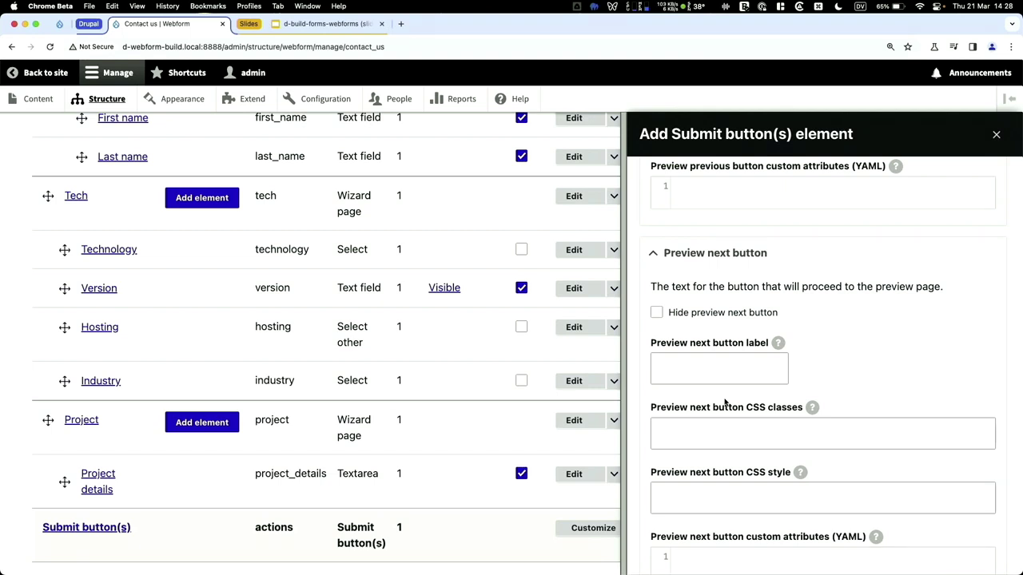
# - Examine the preview next and delete button options, and review the preview previous and wizard previous button settings again
pyautogui.scroll(-5, 724, 402)
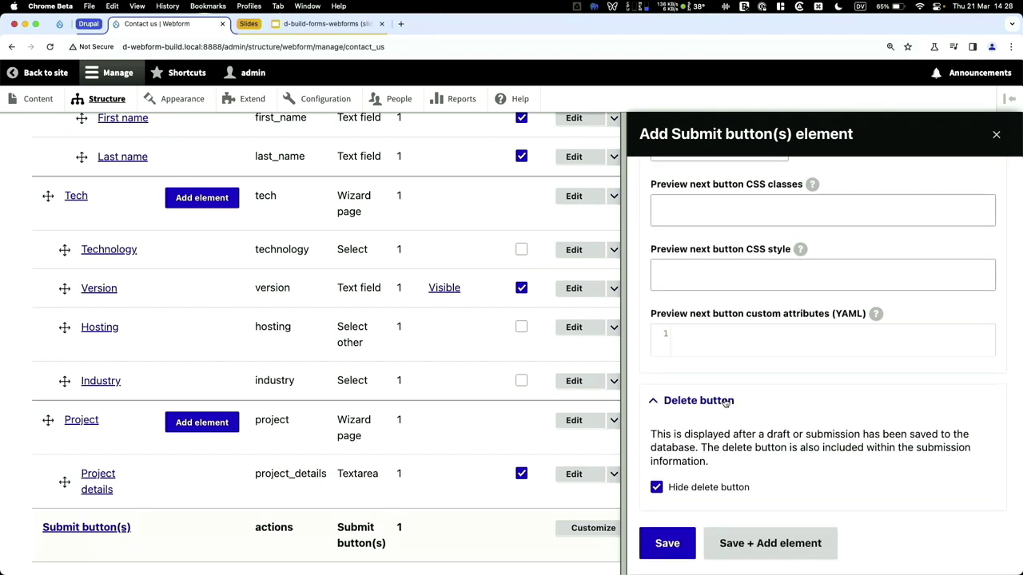
pyautogui.scroll(11, 724, 402)
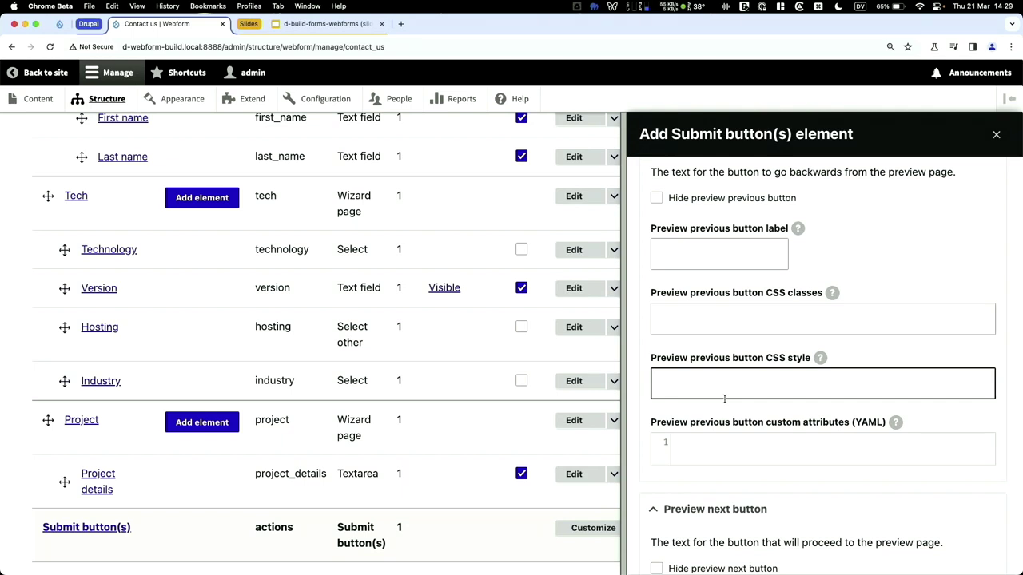
pyautogui.scroll(17, 724, 398)
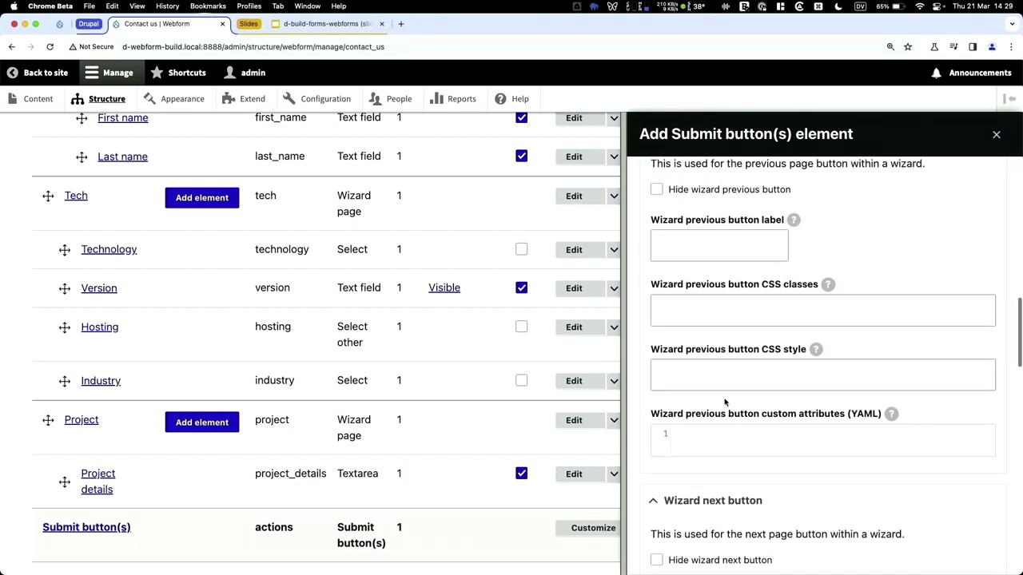
pyautogui.scroll(5, 724, 402)
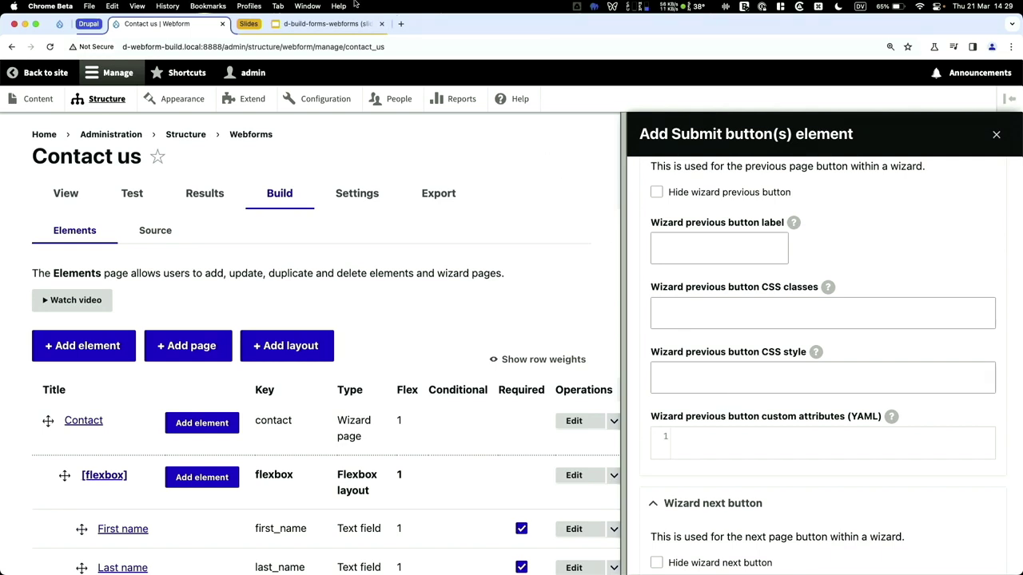
# - Switch to the d-build-forms-webforms deck in Google Slides and start the slideshow from the "Thank you" slide
pyautogui.click(330, 25)
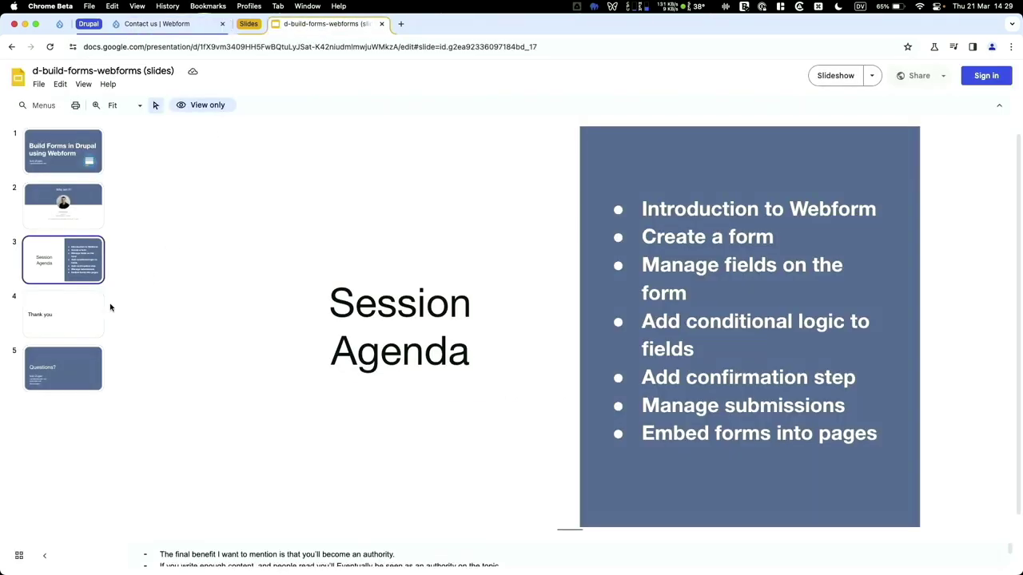
pyautogui.click(80, 320)
pyautogui.click(838, 84)
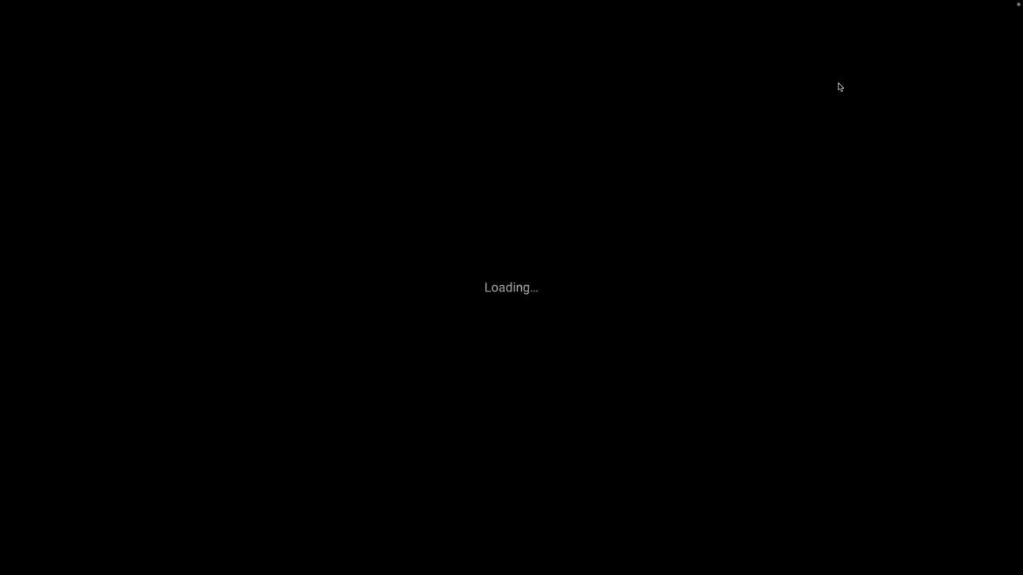